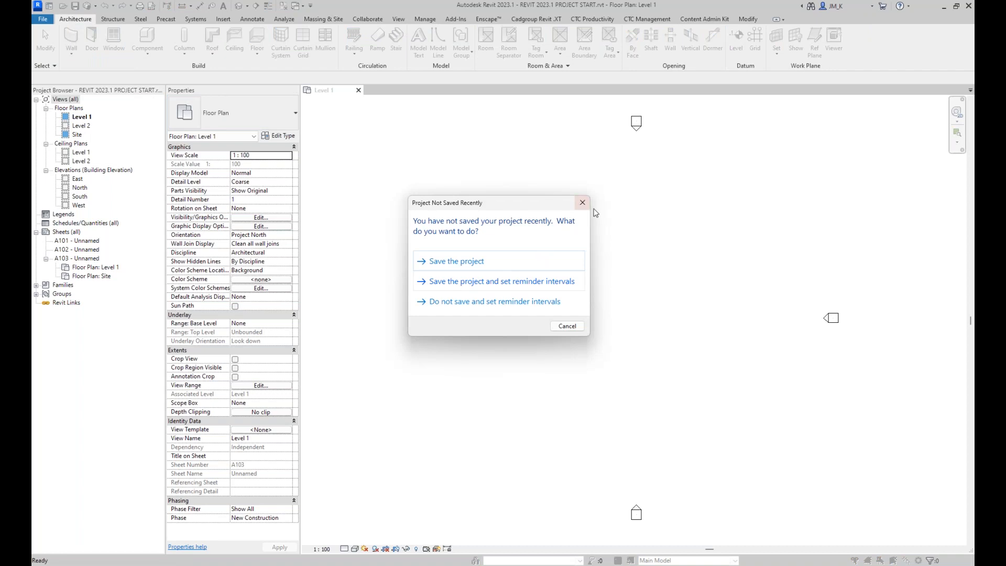
- Create a rectangular Generic Floor - 400mm of about 540 m² on Level 1, centred between the elevation markers
click(581, 202)
key(w)
key(a)
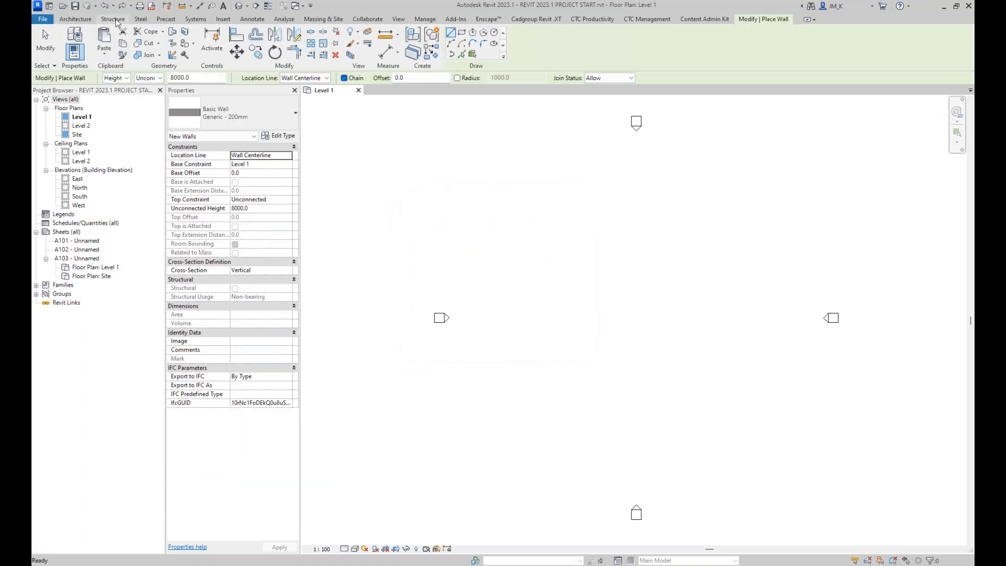
click(257, 53)
click(280, 74)
click(536, 32)
click(740, 259)
click(532, 412)
key(Escape)
key(Escape)
click(455, 49)
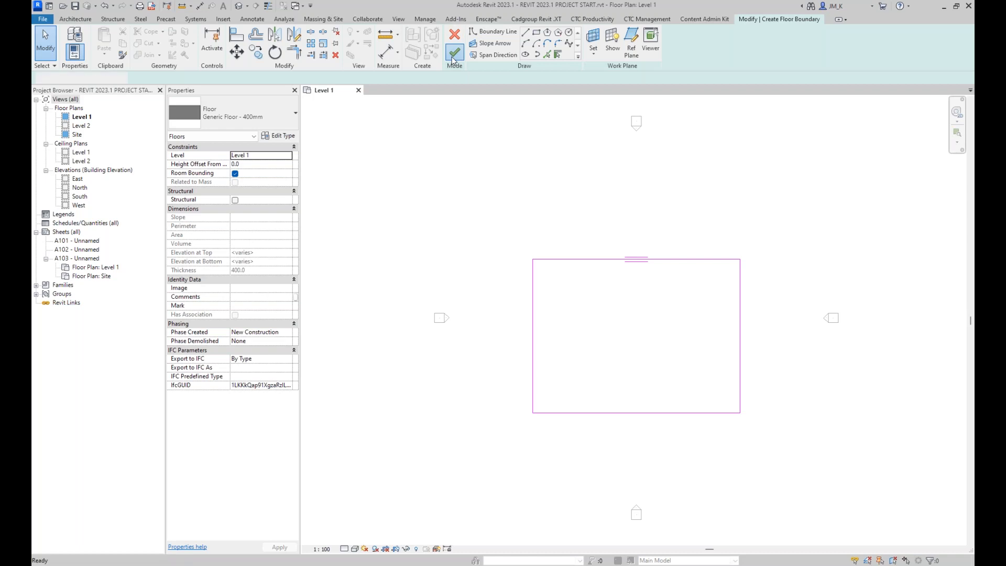
- Edit the floor's sub-elements and set its upper-right corner point to an elevation of 1800
click(565, 256)
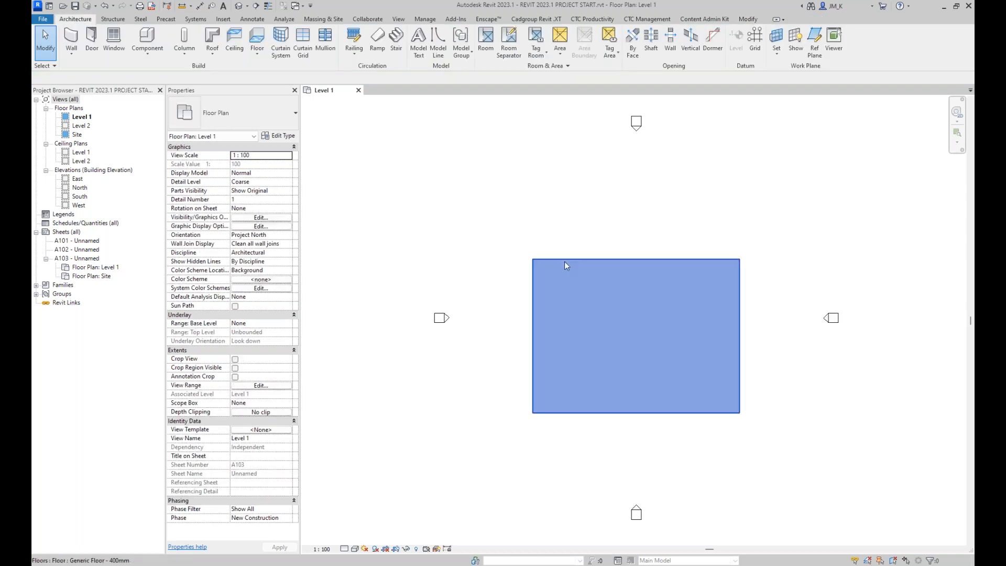
click(565, 256)
click(533, 31)
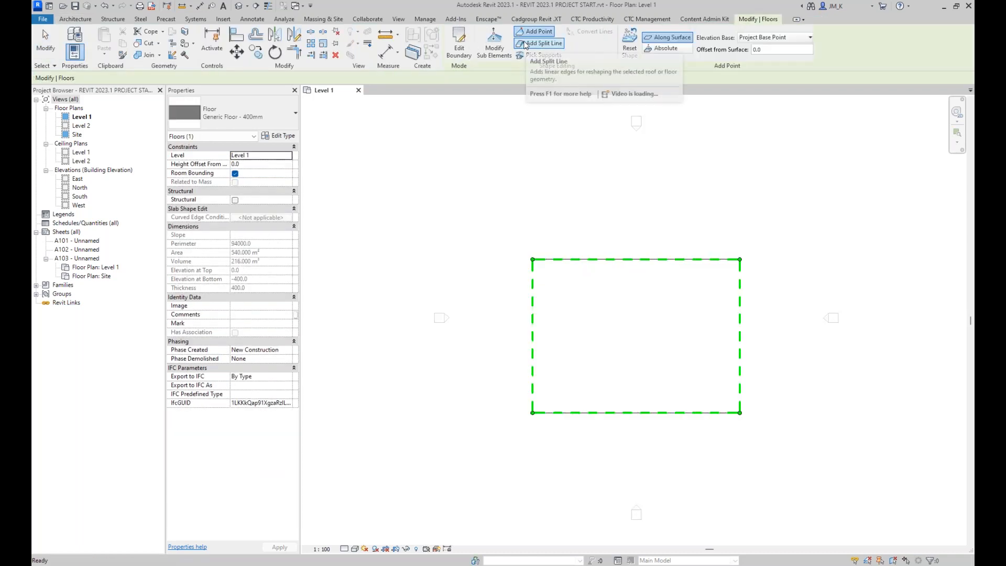
click(494, 43)
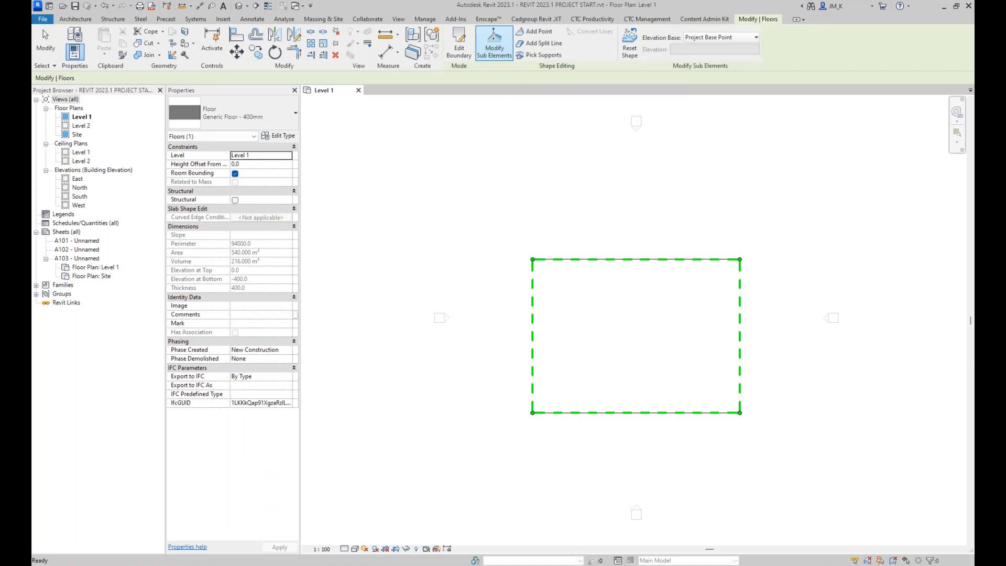
click(744, 258)
click(747, 257)
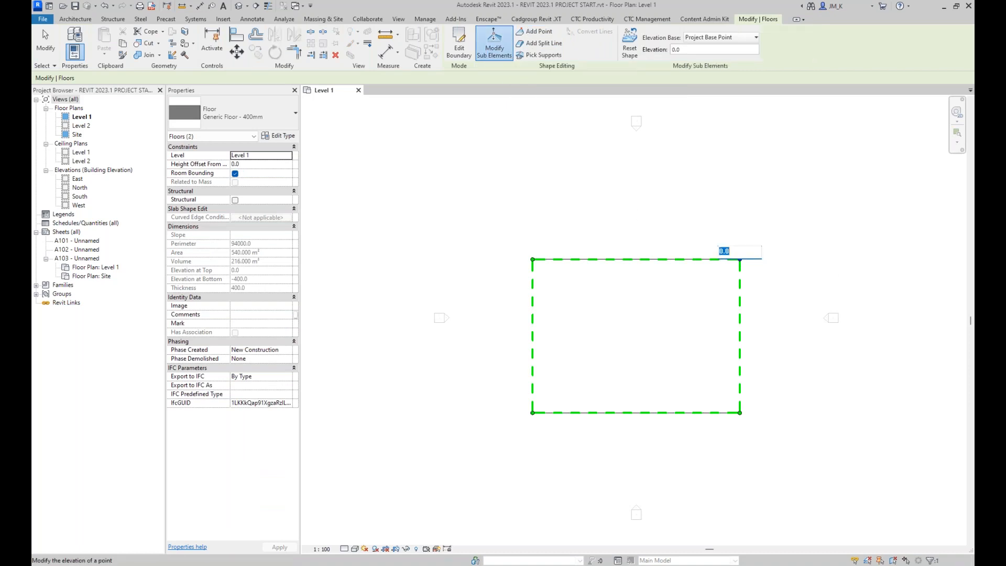
text(18)
key(Return)
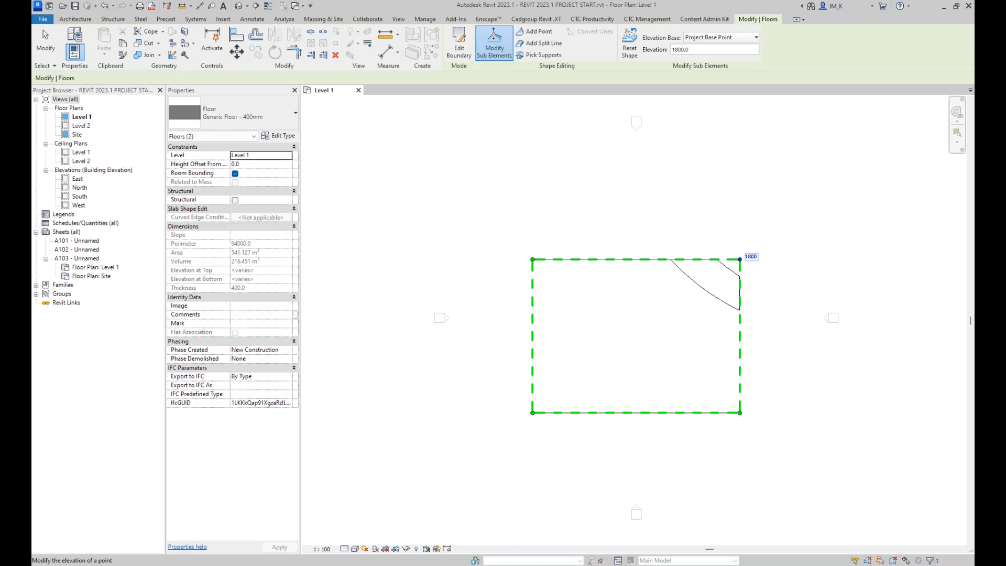
key(Escape)
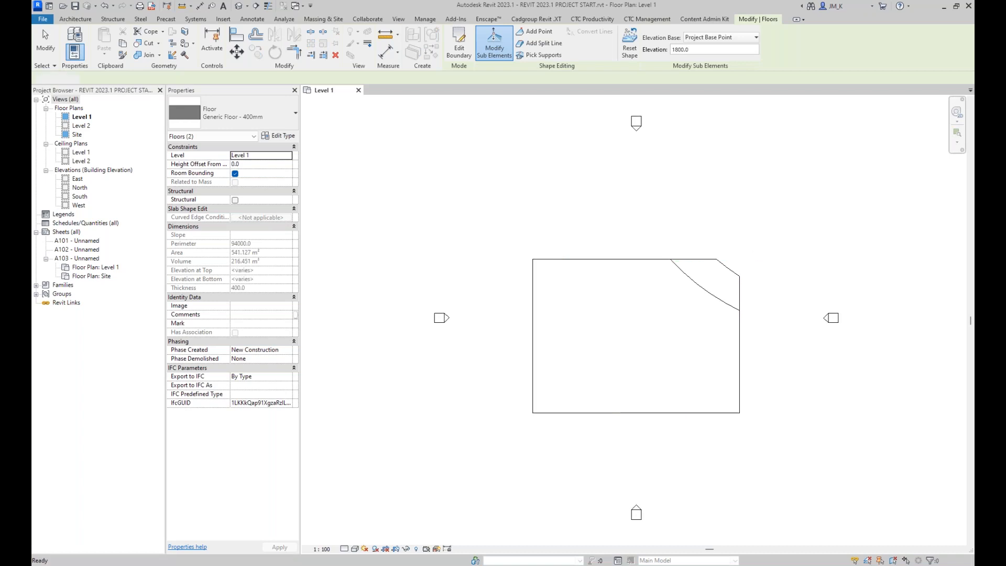
- Open the default 3D view and check the elevation of the floor's raised corner point
click(239, 6)
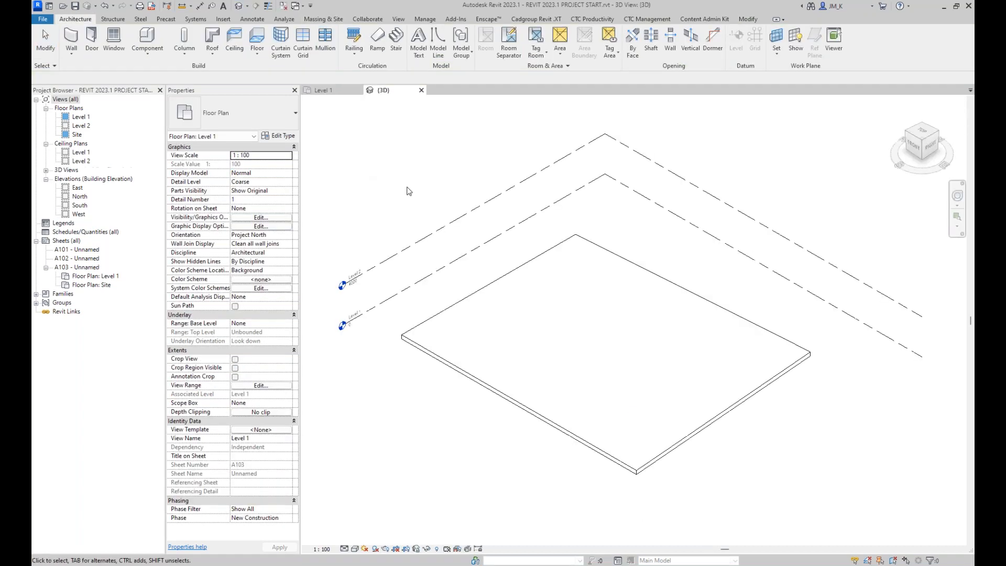
shift+middle_drag(667, 271, 756, 146)
click(585, 421)
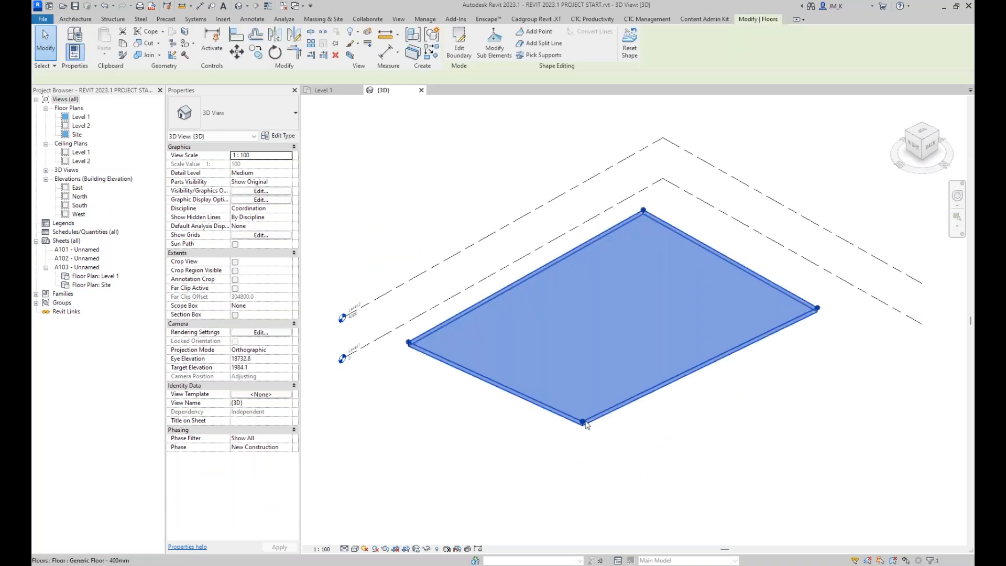
click(494, 44)
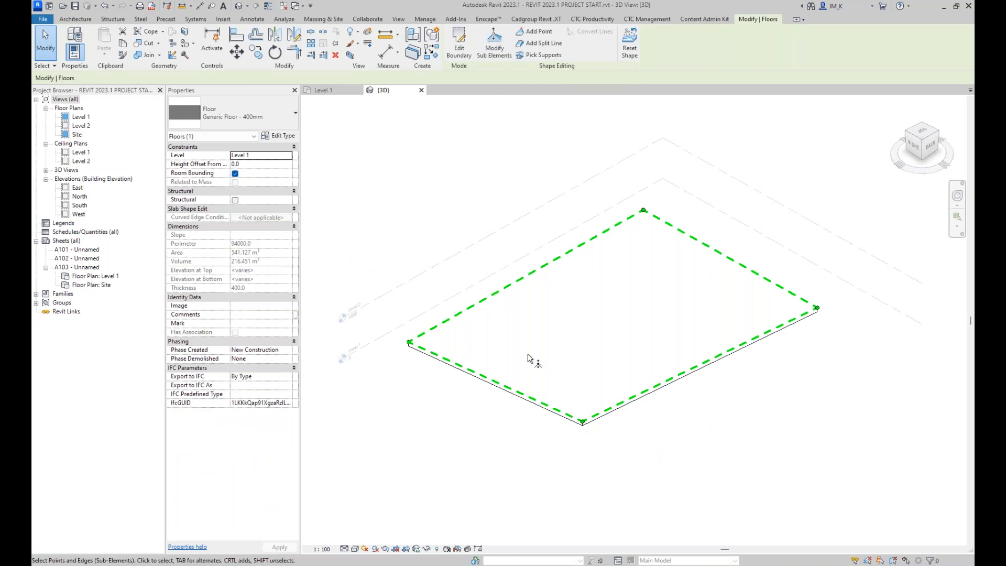
click(581, 421)
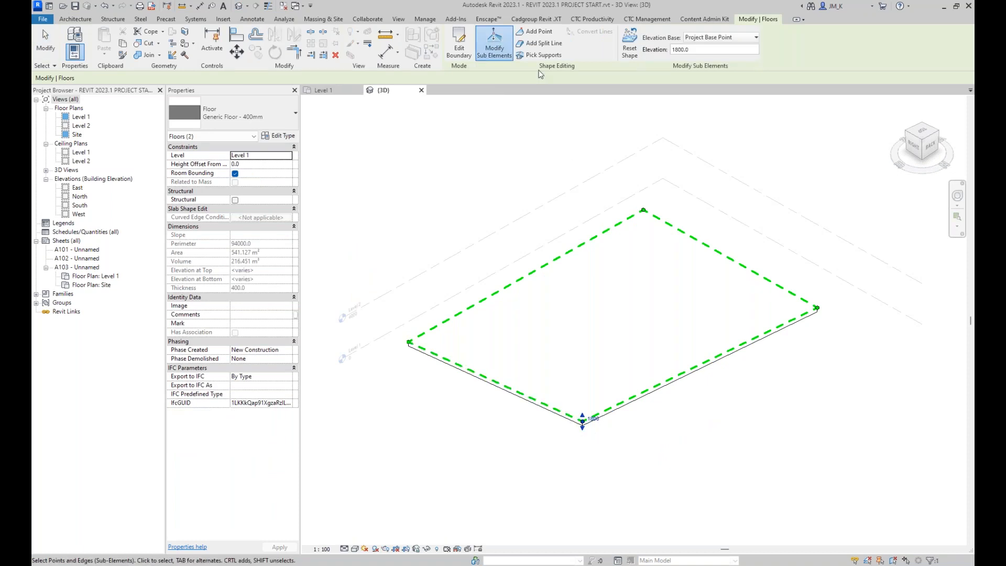
- Set the floor's Add Point options to Absolute placement with Current Level as the elevation base
click(535, 32)
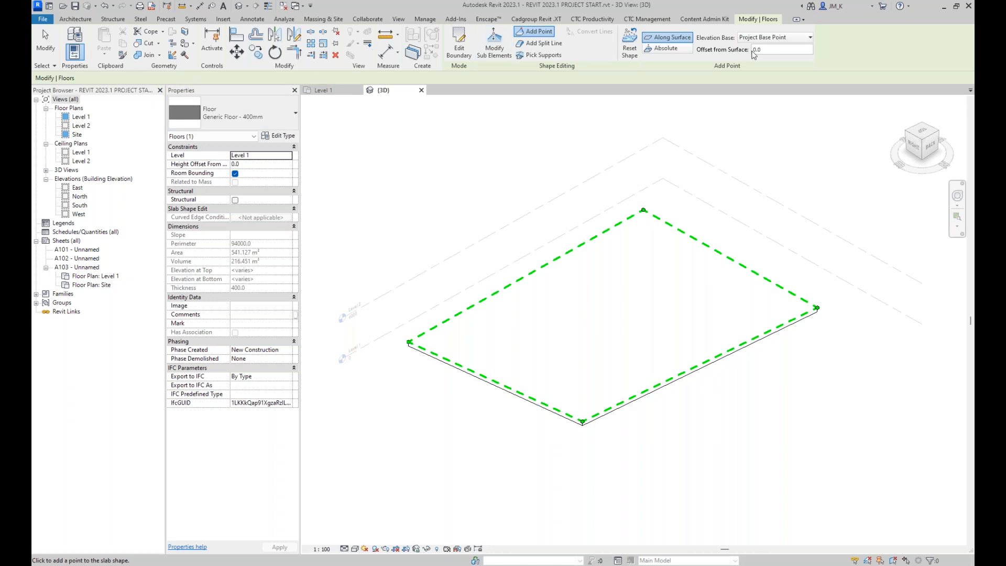
click(775, 38)
click(770, 59)
click(665, 48)
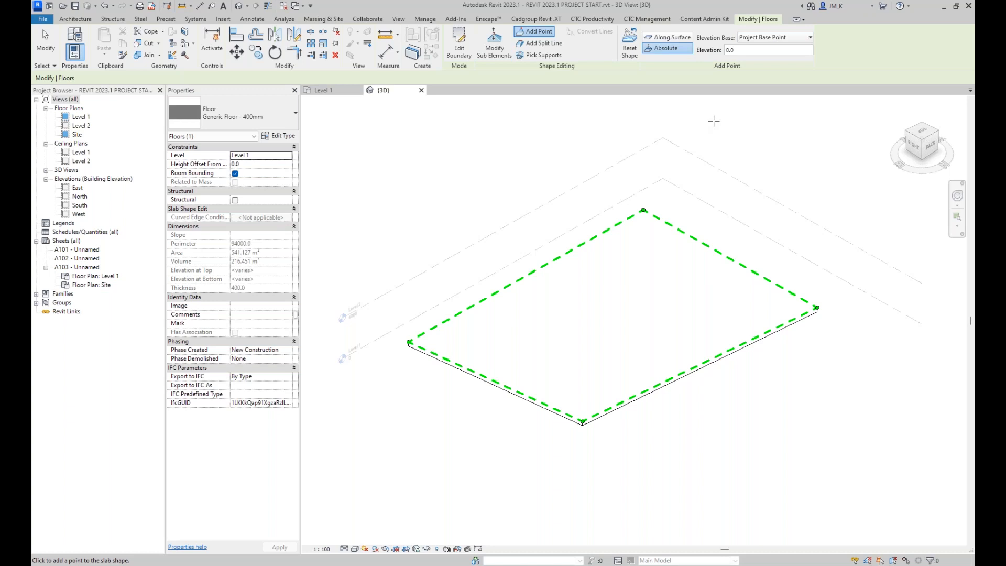
click(794, 38)
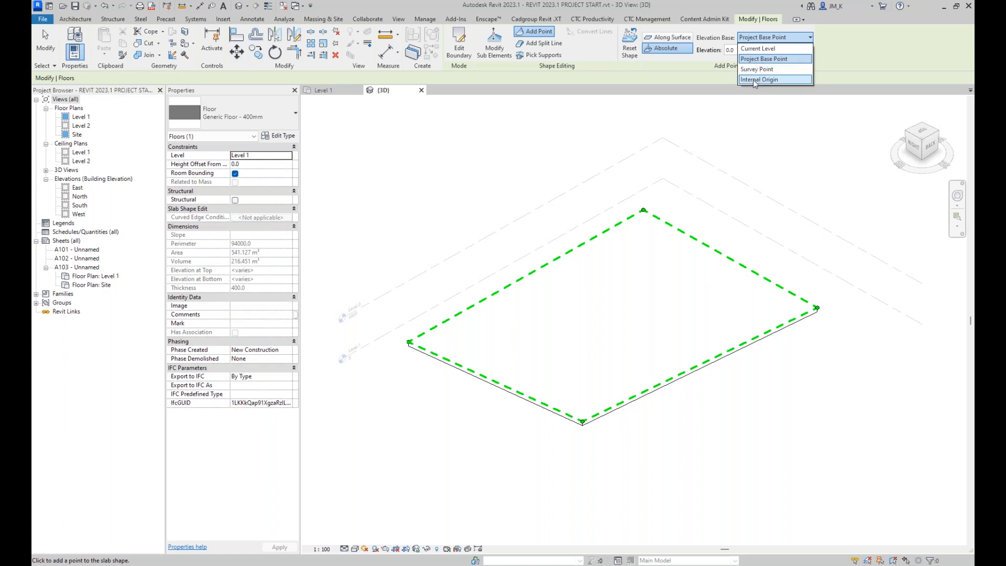
click(772, 56)
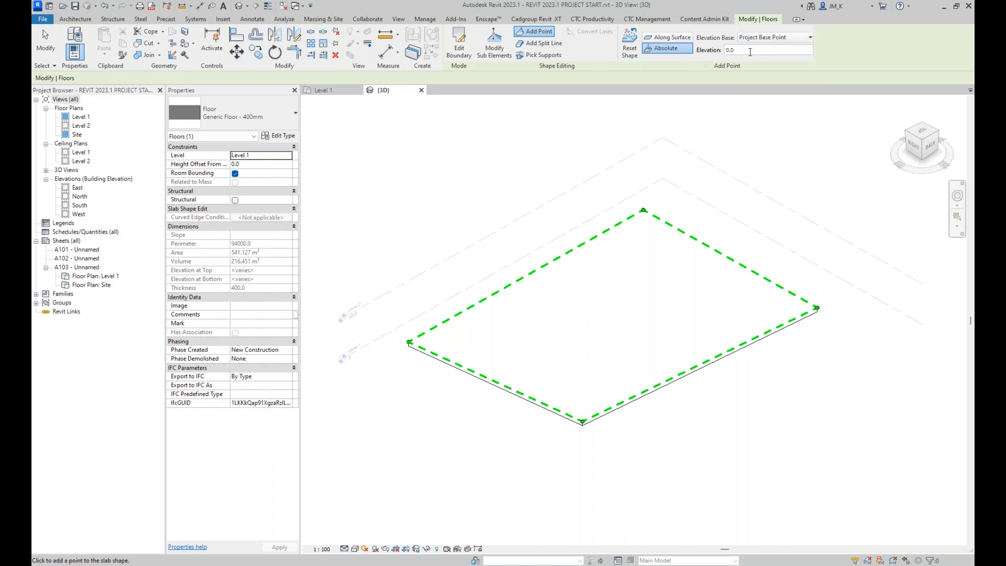
click(787, 39)
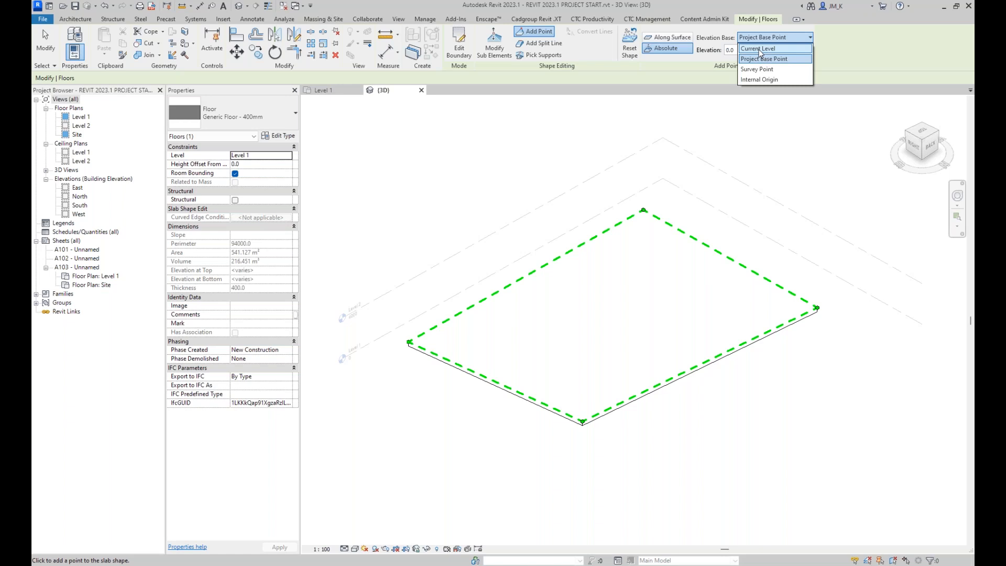
click(758, 49)
- Add an absolute shape point at elevation 2000 inside the floor, accept the thickness warning, and undo the point
drag(750, 51, 692, 56)
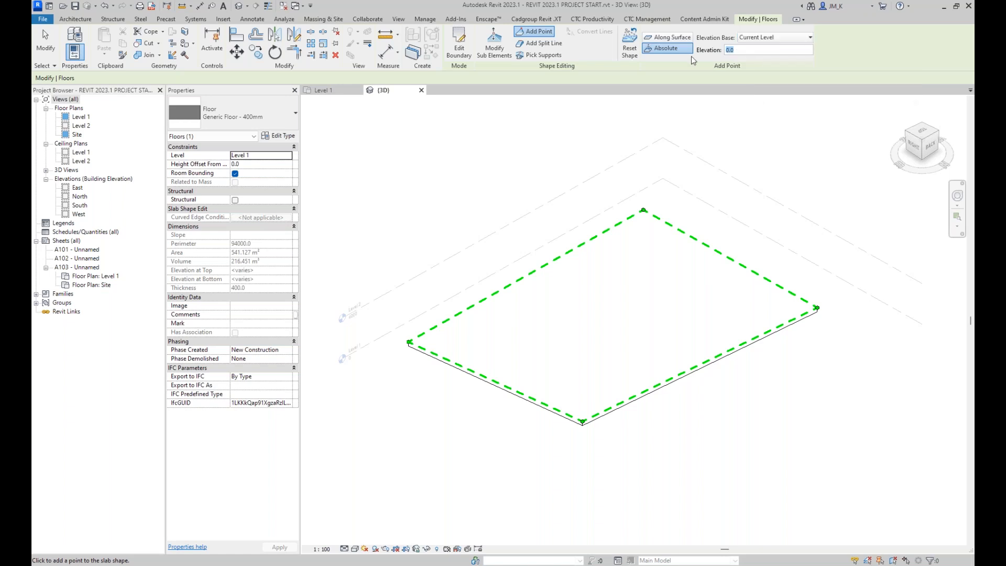
text(2000)
click(677, 304)
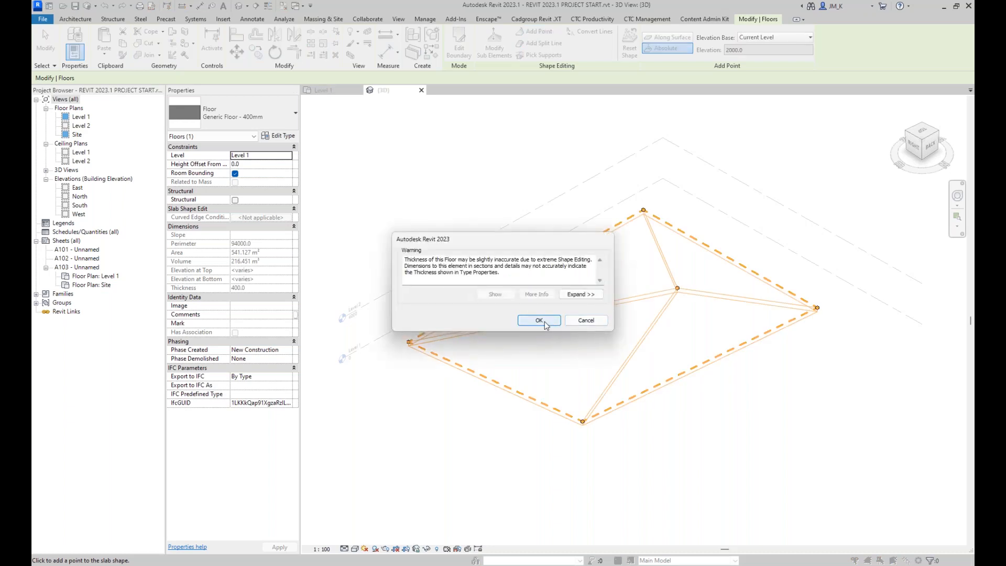
key(Return)
key(Escape)
key(Escape)
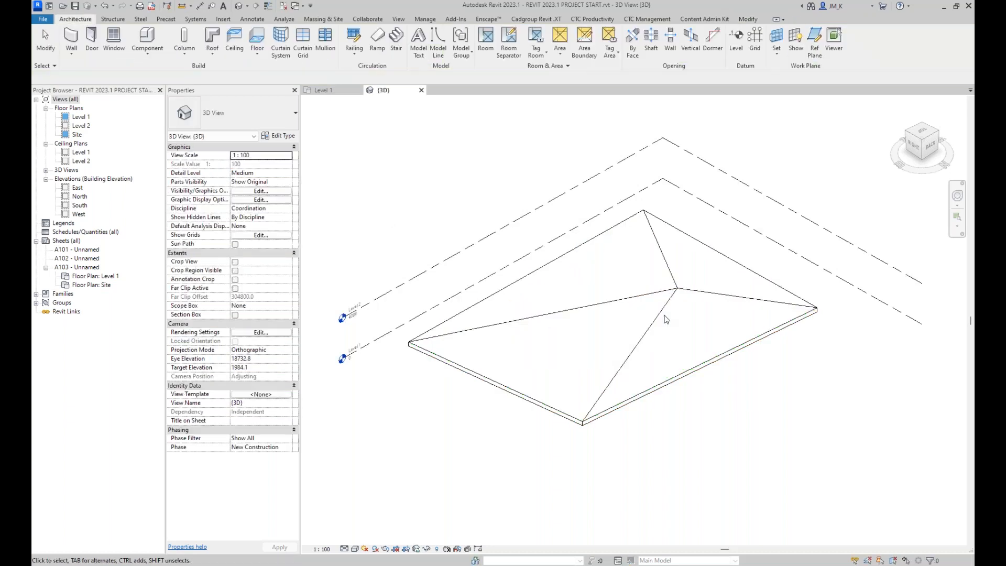
click(666, 294)
key(ctrl+z)
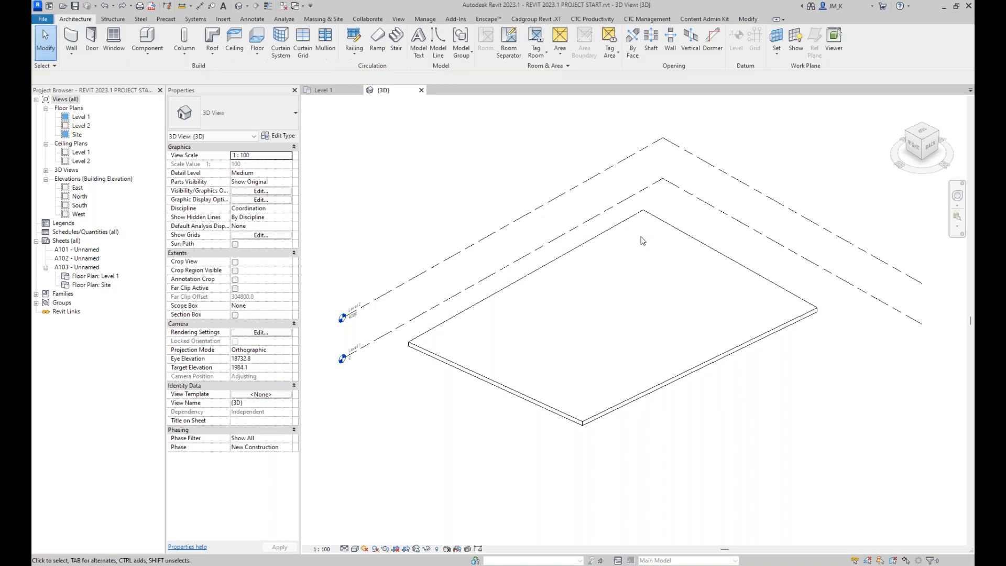
- Add Along Surface shape points with 0.0 offset at the midpoints of the floor's two long edges
click(641, 225)
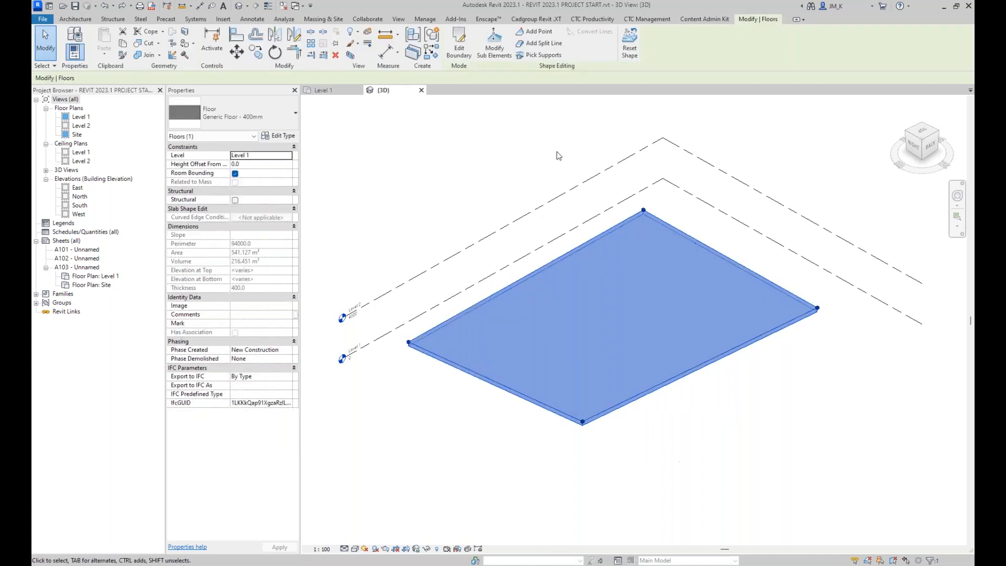
click(534, 32)
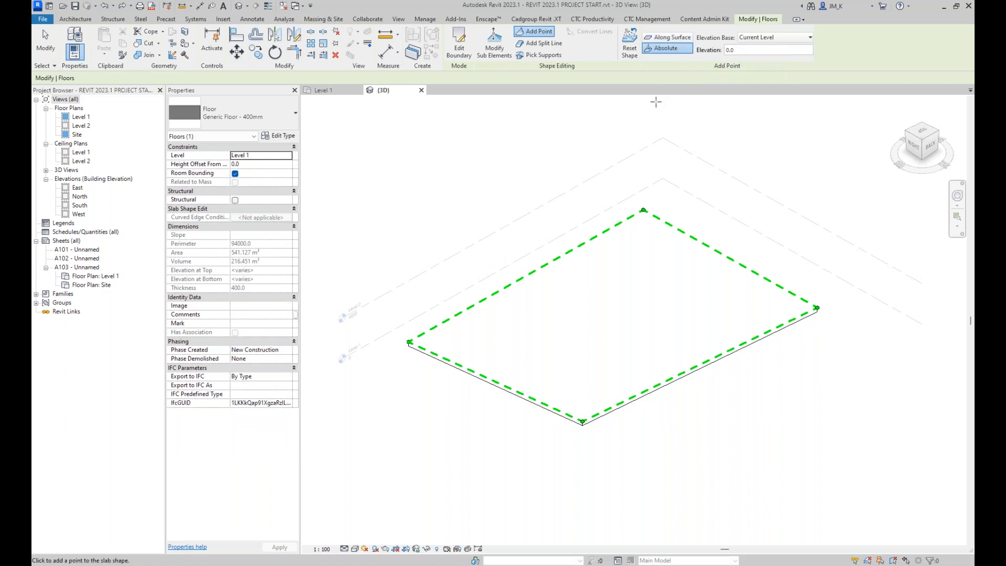
click(672, 38)
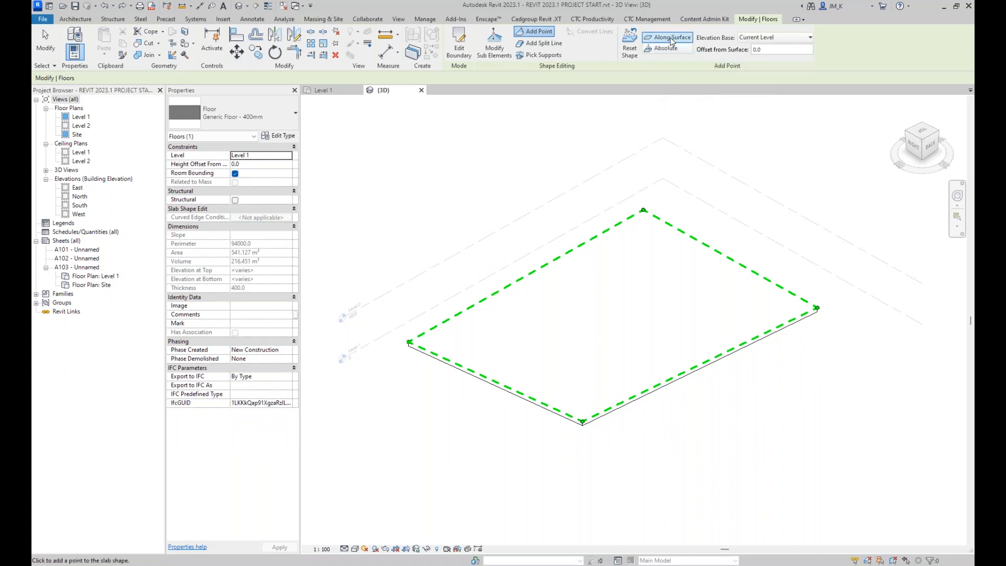
click(525, 275)
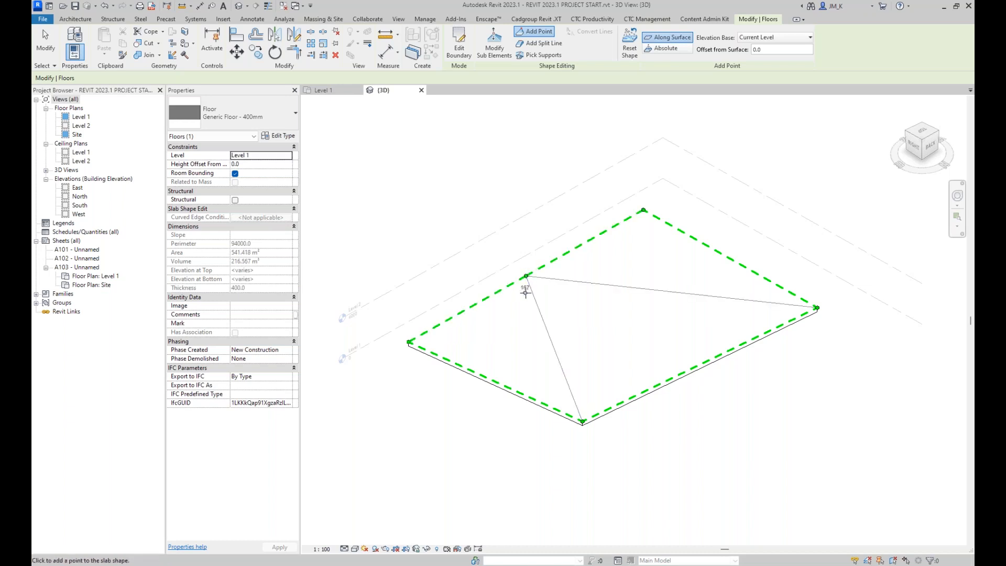
click(701, 365)
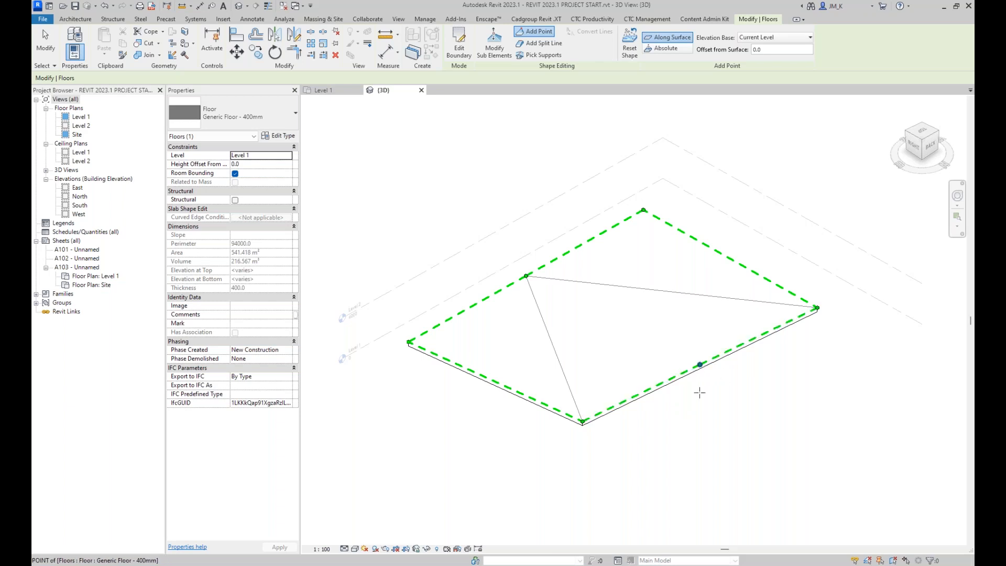
key(Escape)
- Check the elevations of the new edge midpoint and the corner points at both ends of that edge
click(493, 46)
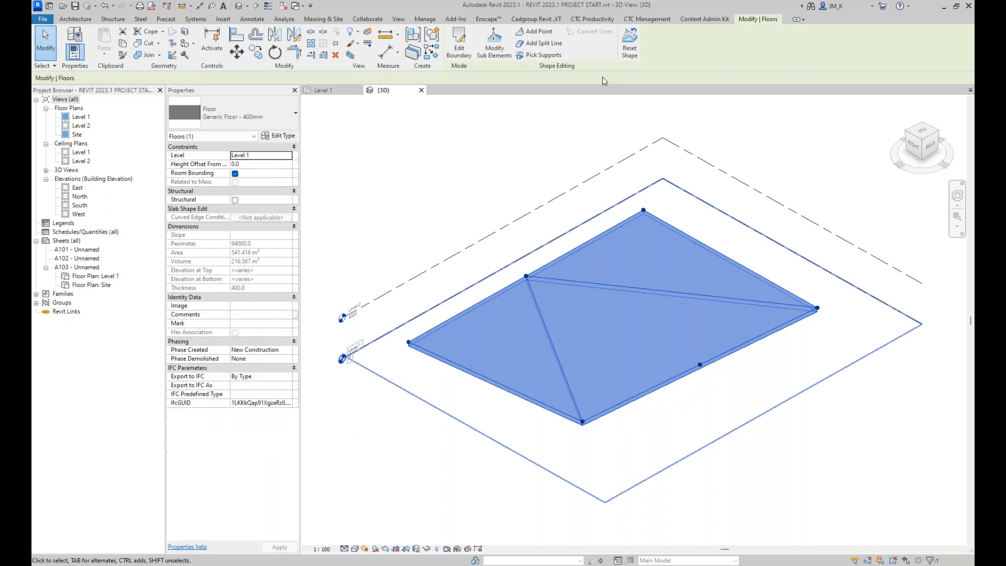
click(493, 46)
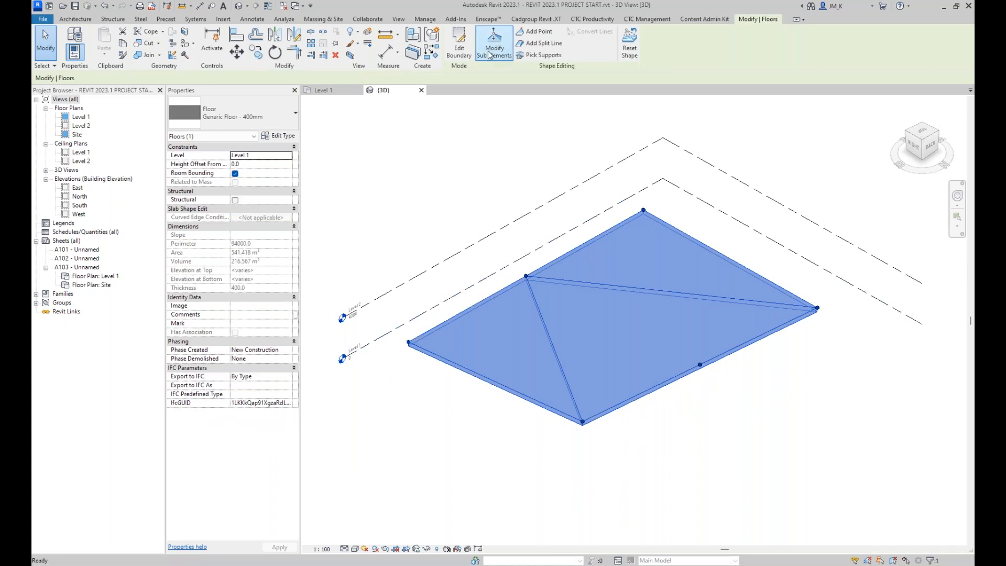
click(701, 365)
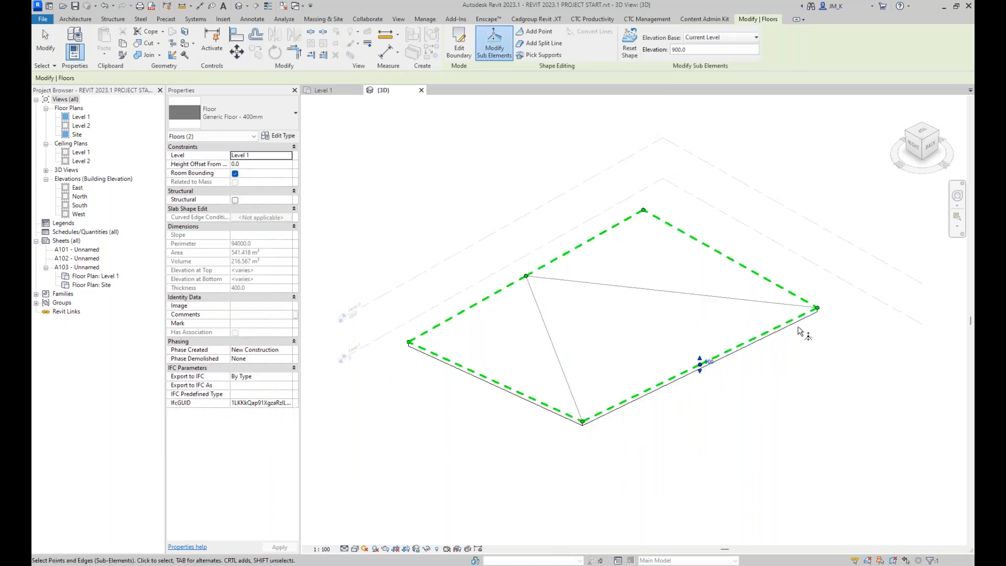
click(817, 308)
click(583, 420)
click(700, 366)
key(Escape)
key(Escape)
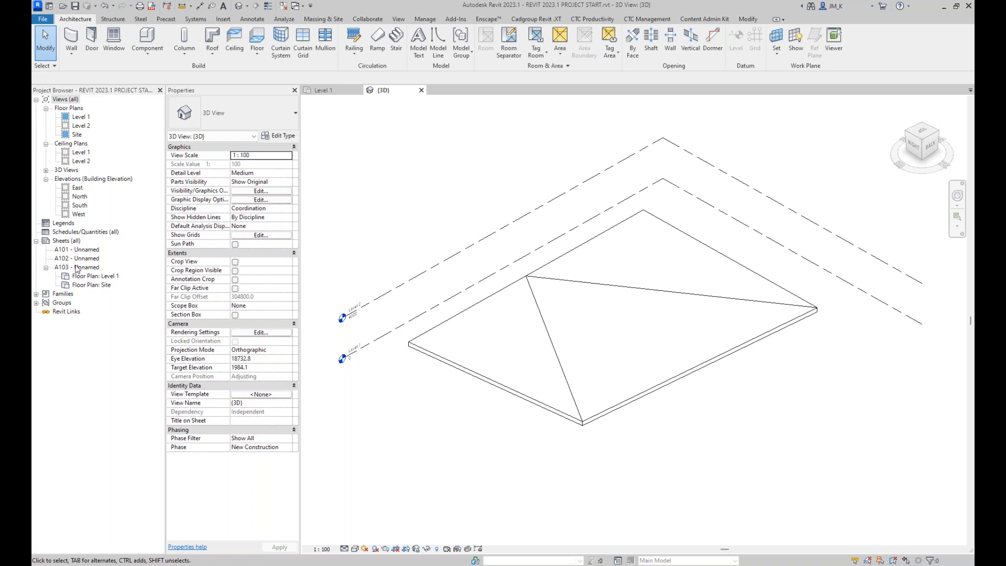
- Try to open sheets A101 and A102 together from the sheet list
click(83, 250)
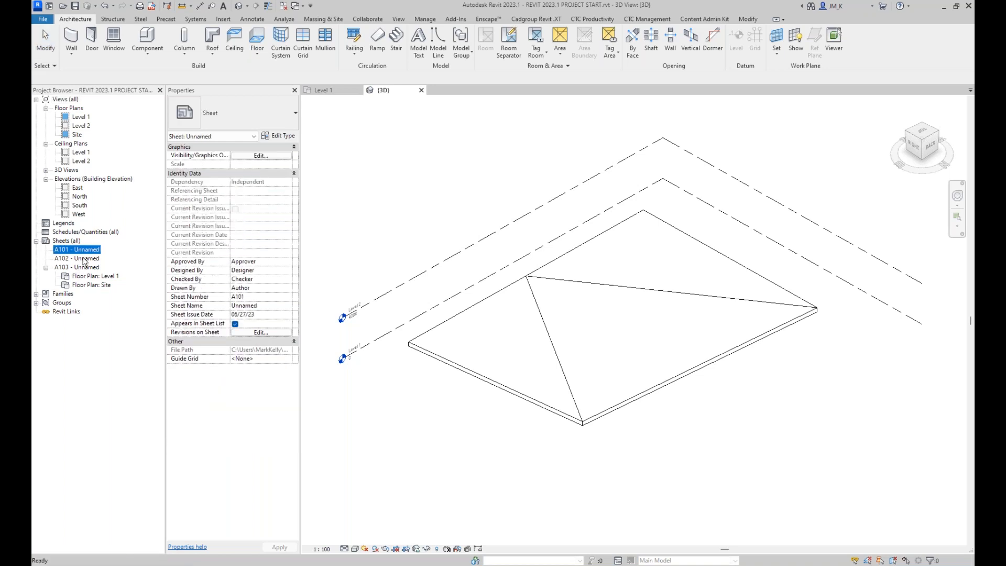
ctrl+click(84, 259)
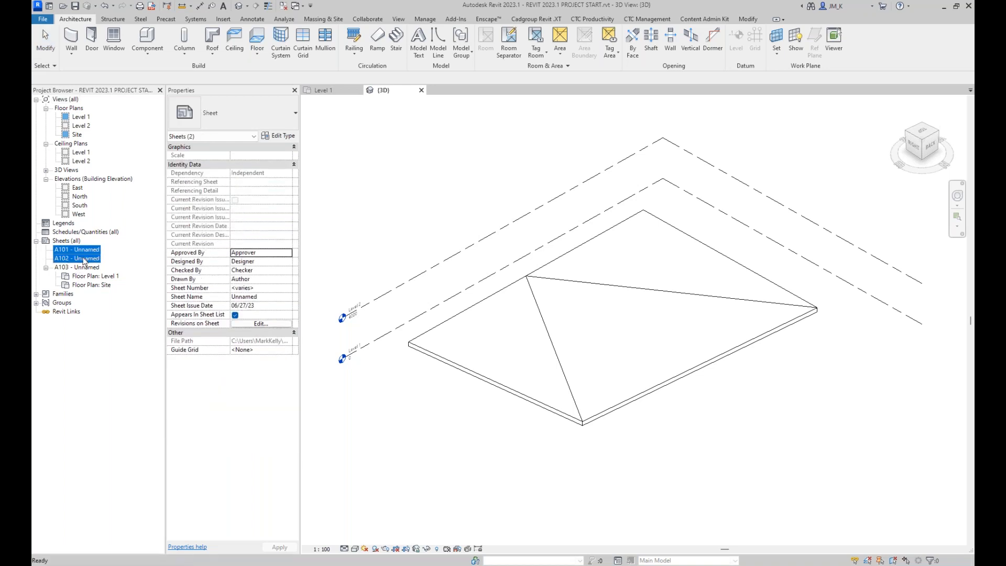
right_click(84, 261)
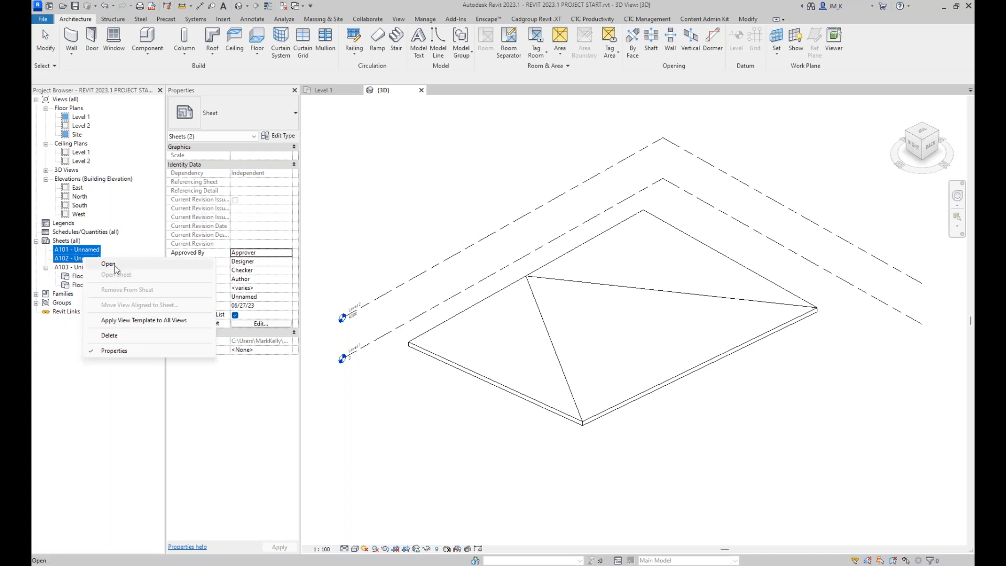
click(90, 266)
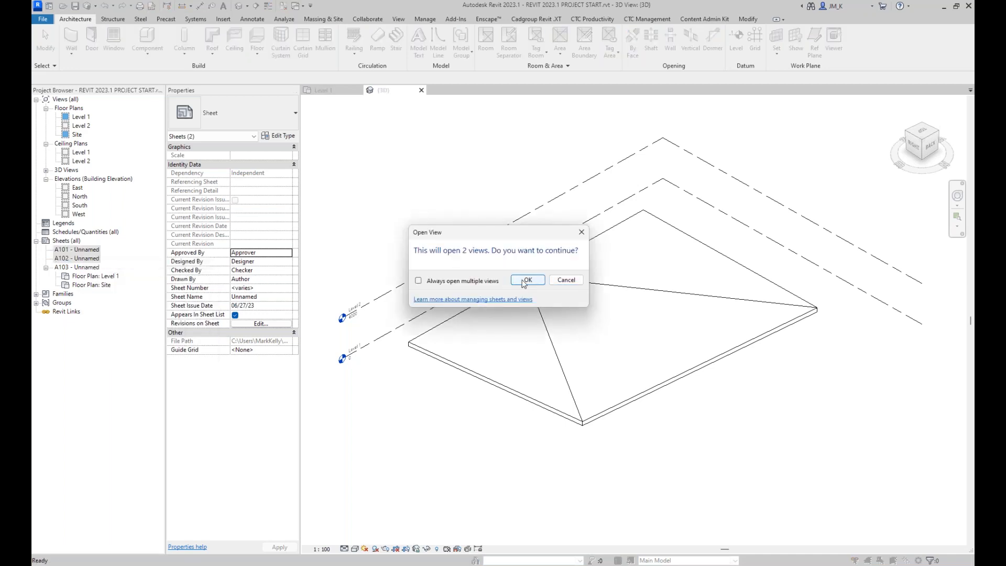
click(570, 280)
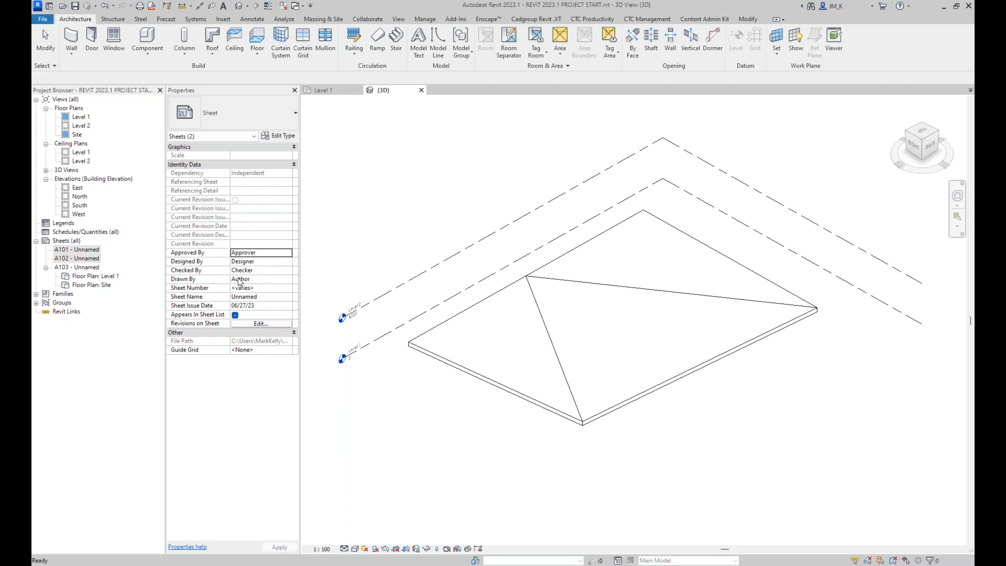
- Assign Seq. 1 - Revision 1 to sheets A101, A102 and A103 together and check sheet A102's revision properties
click(86, 258)
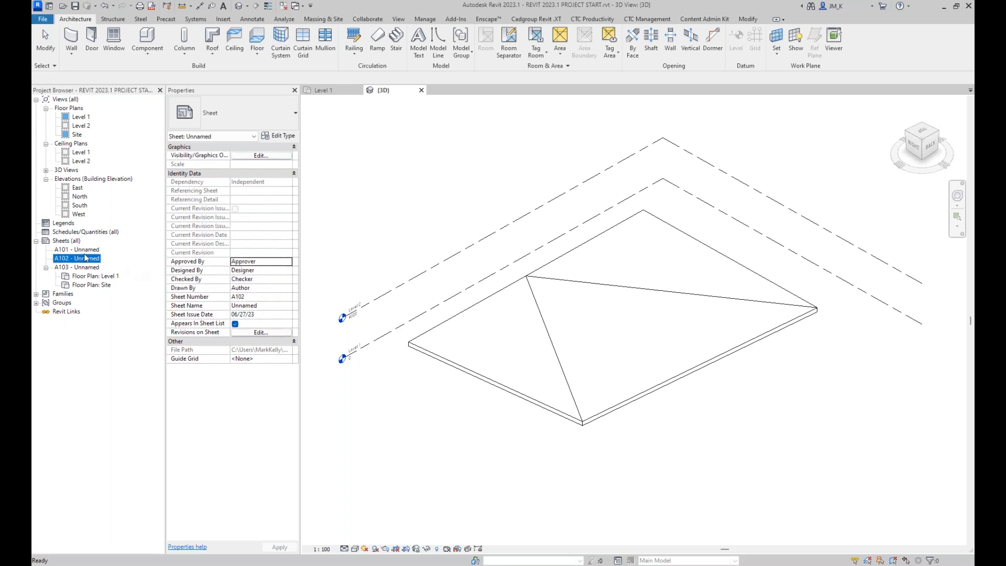
ctrl+click(85, 250)
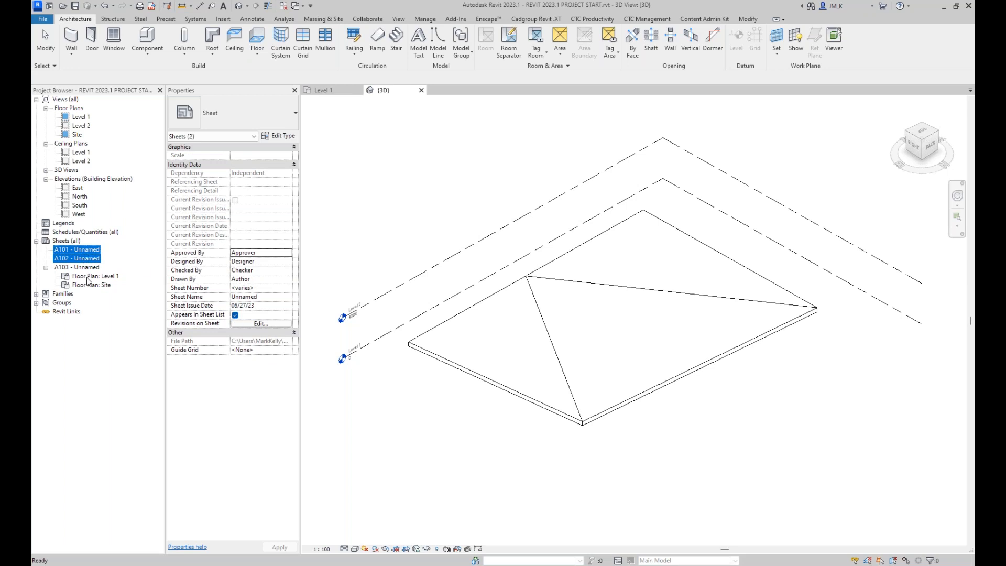
ctrl+click(78, 267)
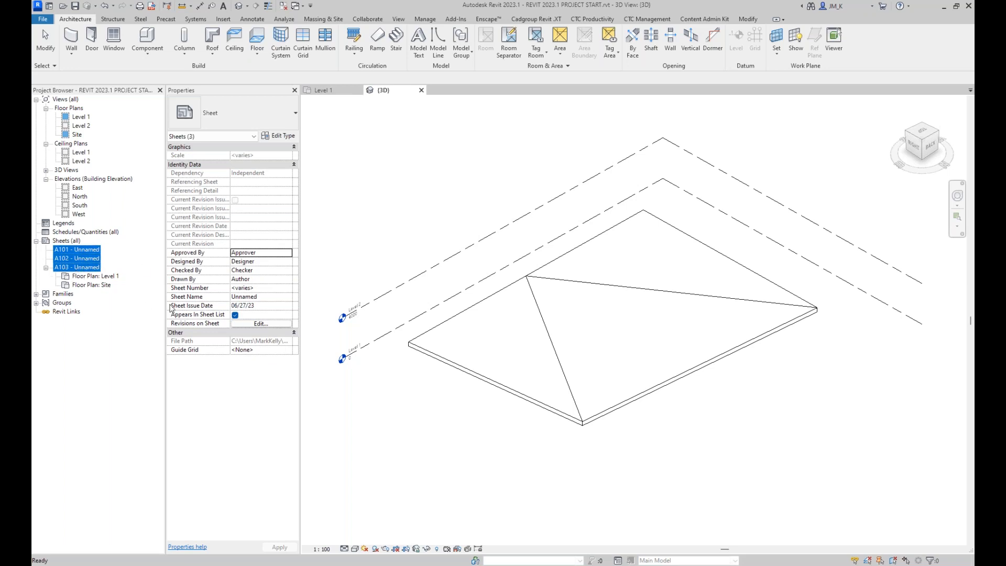
click(261, 323)
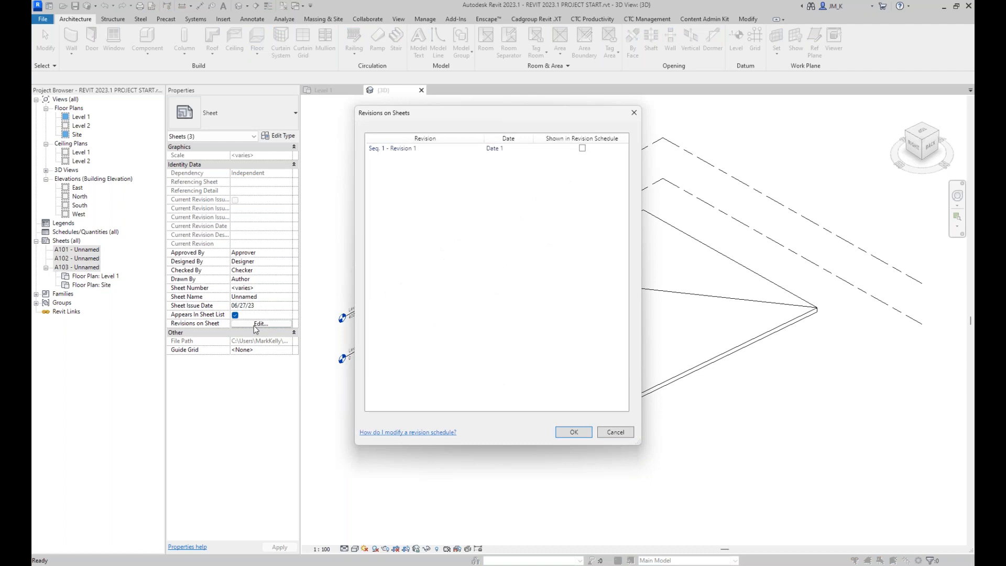
click(582, 148)
click(574, 432)
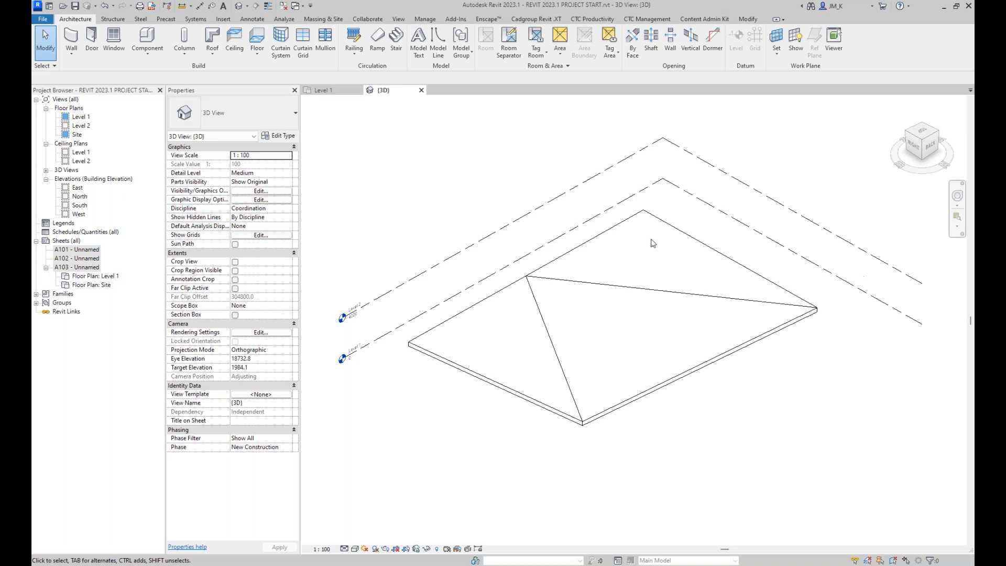
click(90, 258)
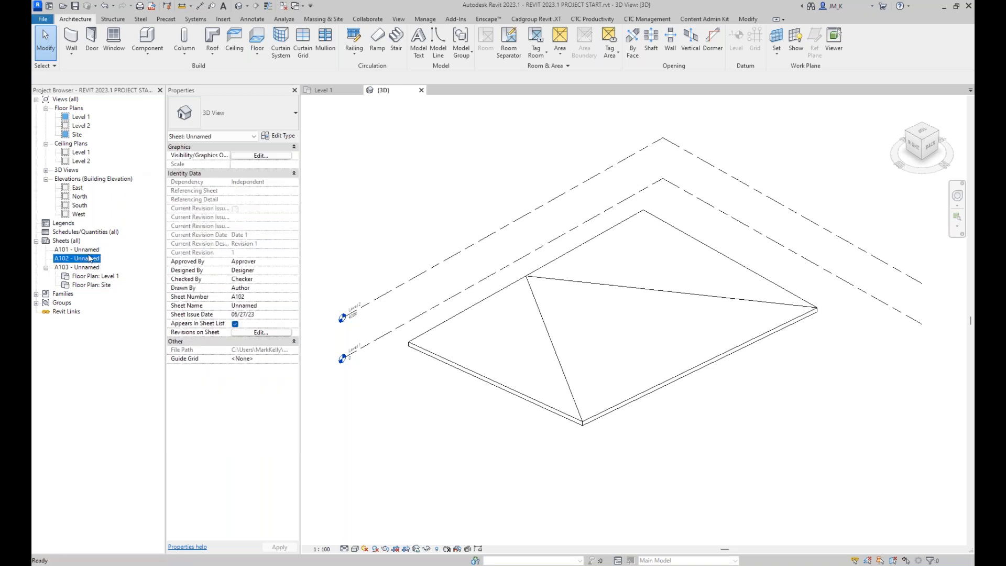
- Open sheet A103 and arrange the Level 1 and Site viewports side by side so they no longer overlap
double_click(84, 267)
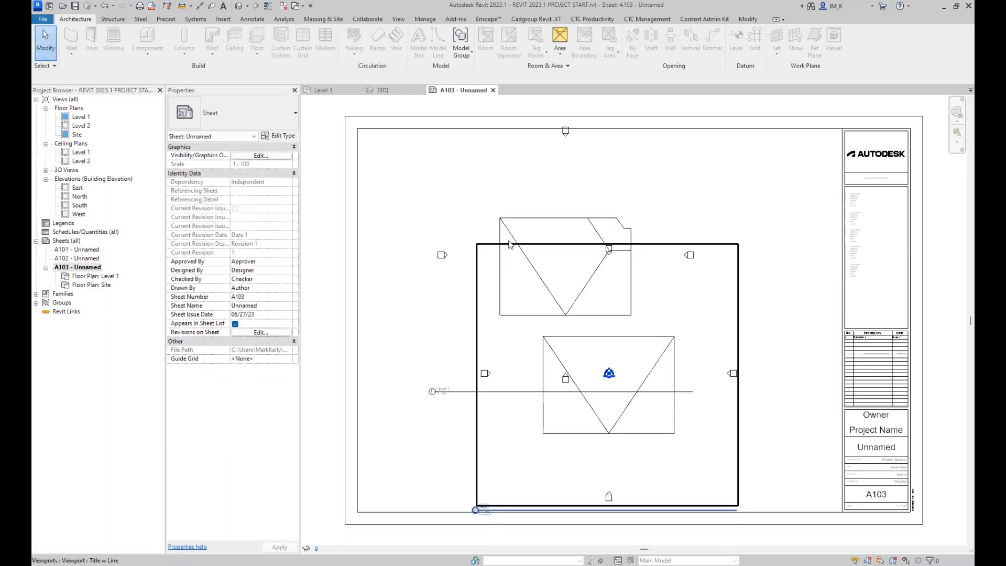
click(483, 304)
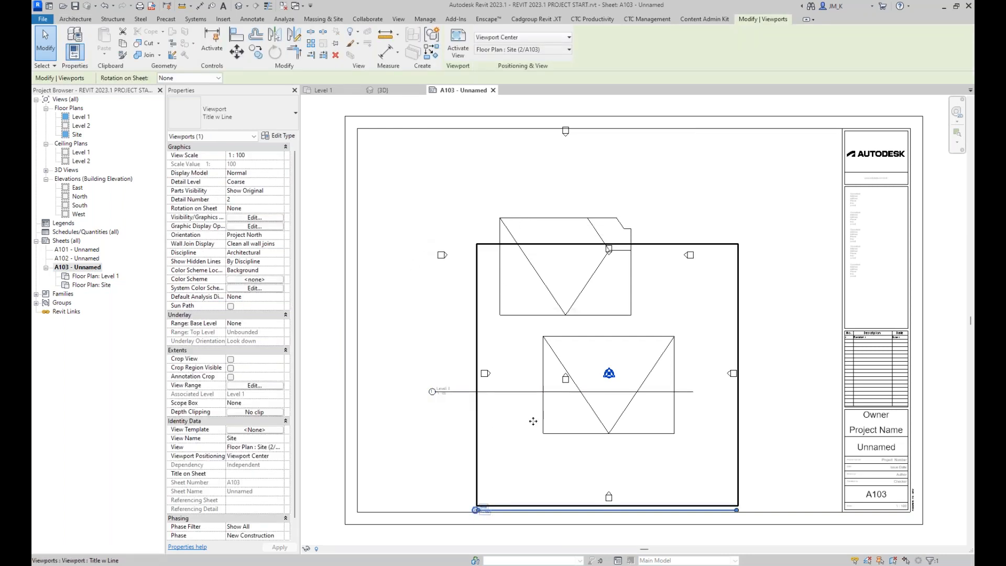
drag(556, 418, 702, 334)
drag(542, 277, 413, 326)
drag(732, 329, 673, 369)
- Swap the Site viewport's view on sheet A103 for 3D View: {3D} and again for Elevation: South
click(510, 52)
click(510, 52)
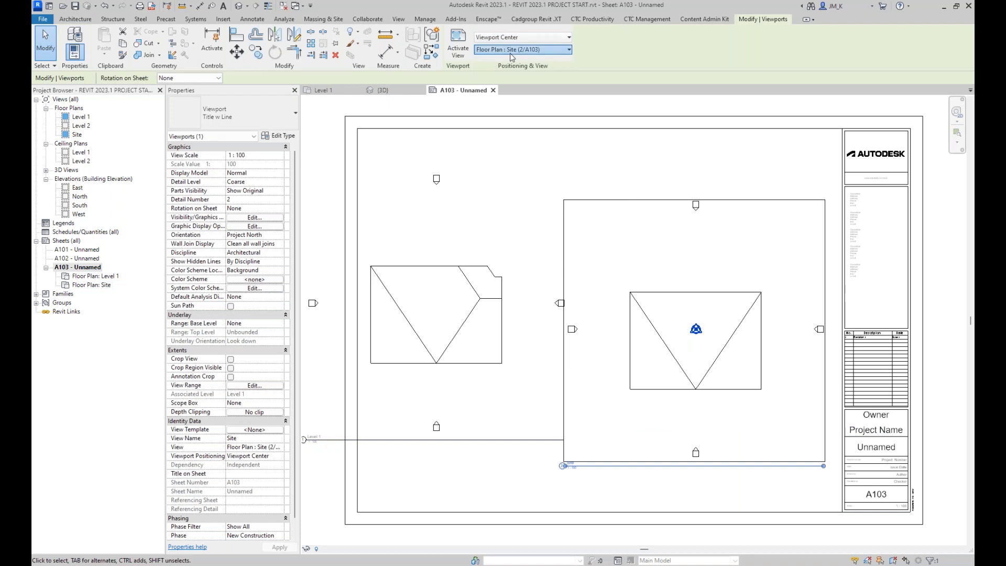
click(510, 52)
click(503, 128)
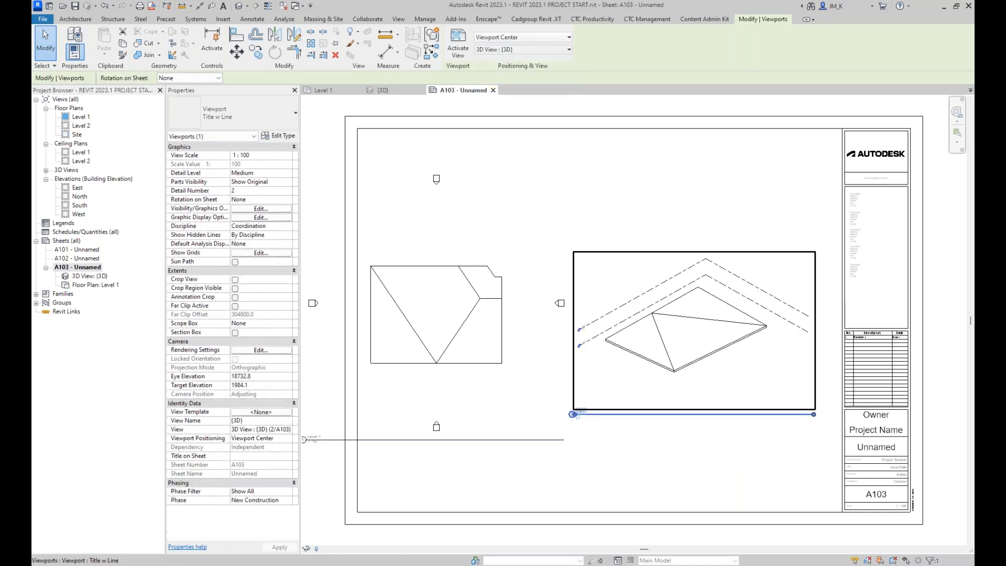
click(505, 51)
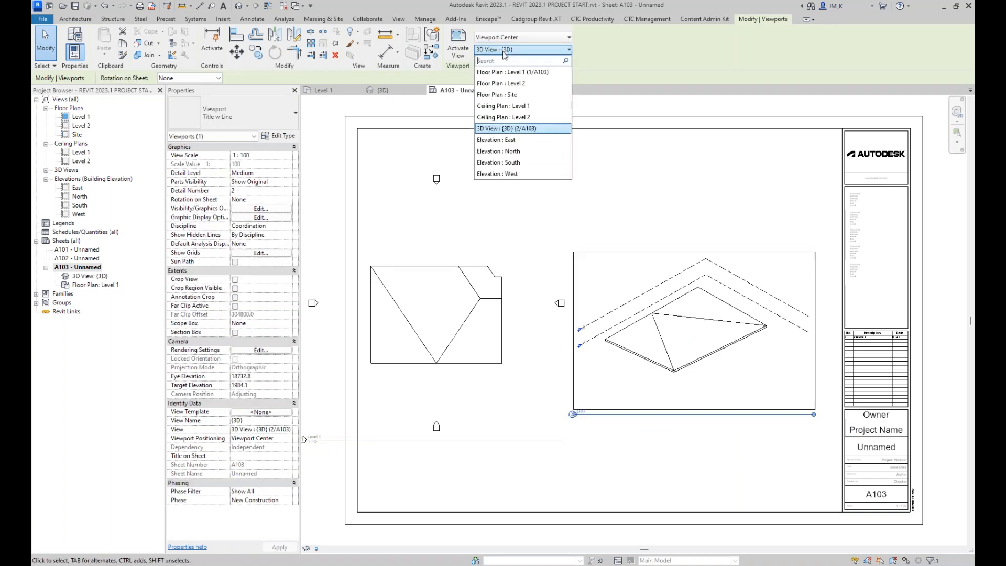
click(495, 162)
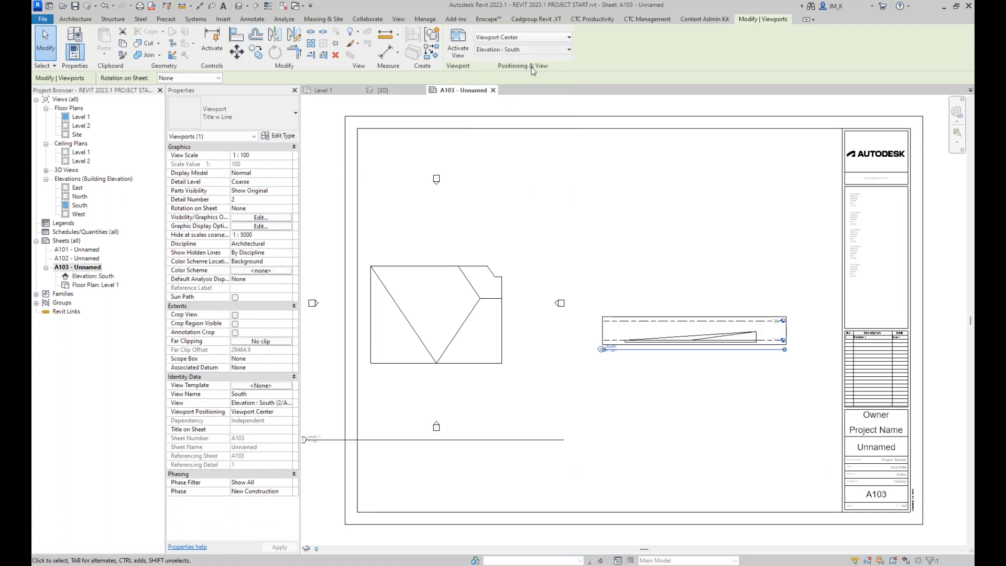
- Swap the South elevation viewport's view for Floor Plan: Level 2 and reposition both viewports on the sheet
click(518, 50)
click(503, 83)
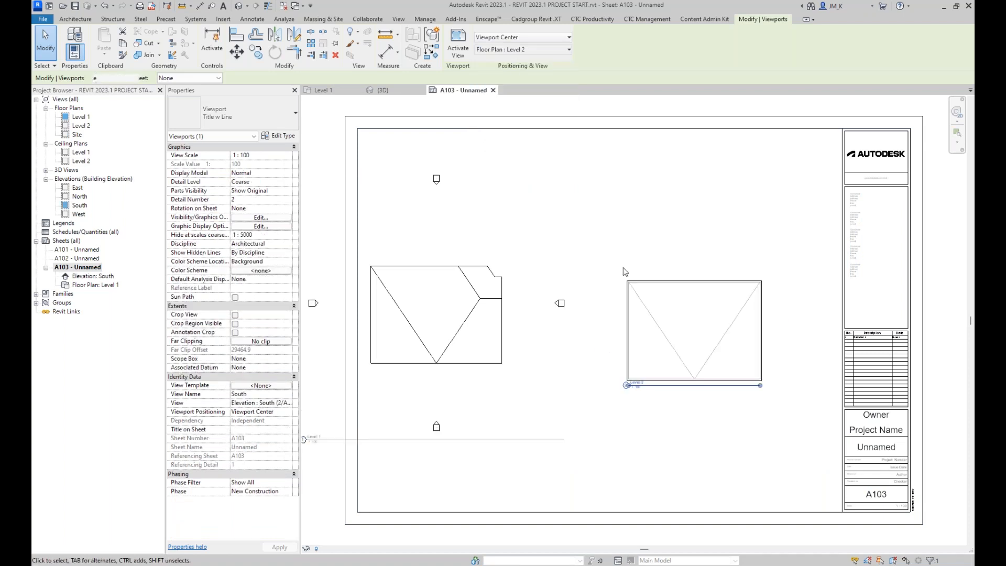
drag(454, 320, 519, 311)
click(652, 326)
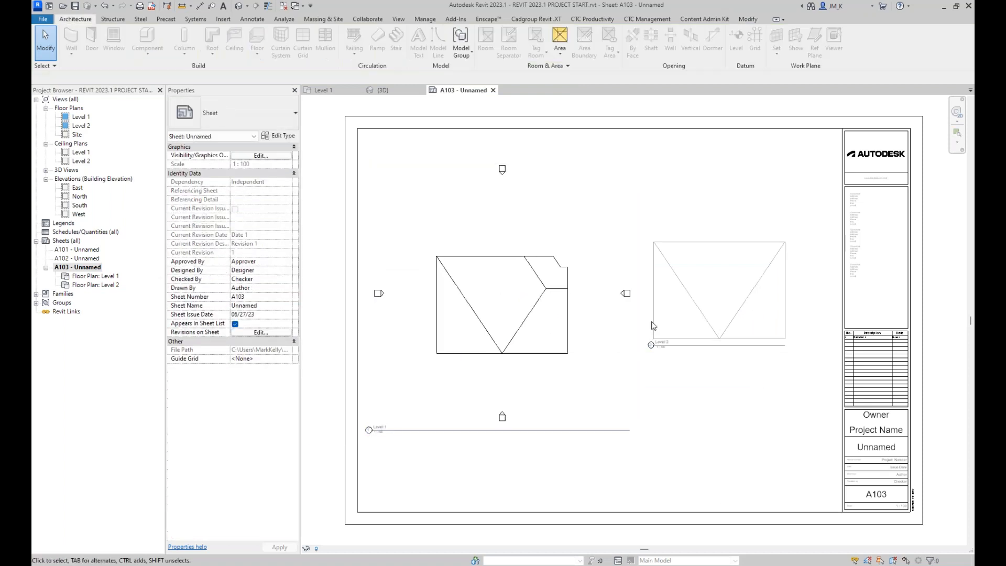
- Select the Level 1 and Level 2 viewports together and try Move View Aligned to Sheet with sheet A103
drag(763, 479, 581, 374)
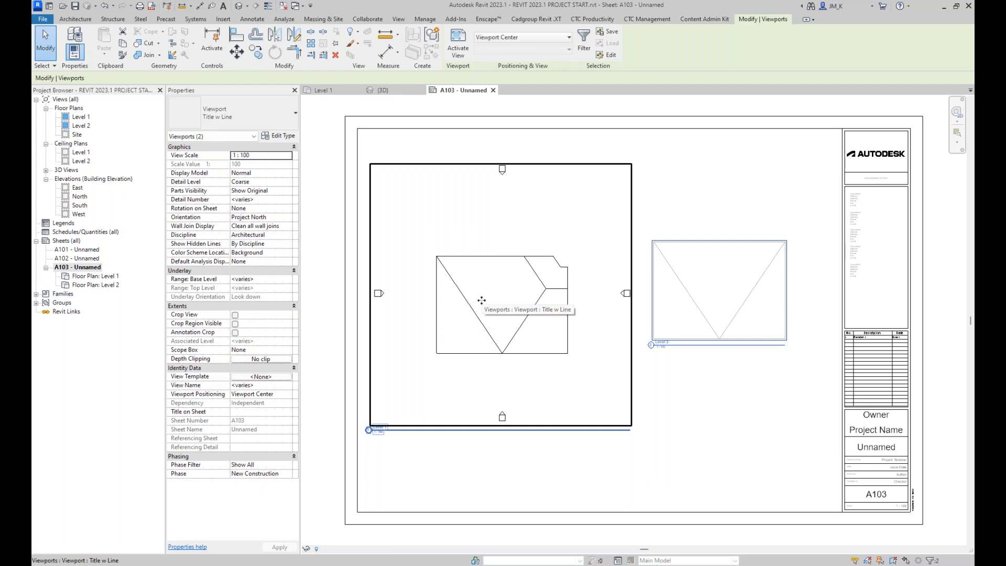
key(Escape)
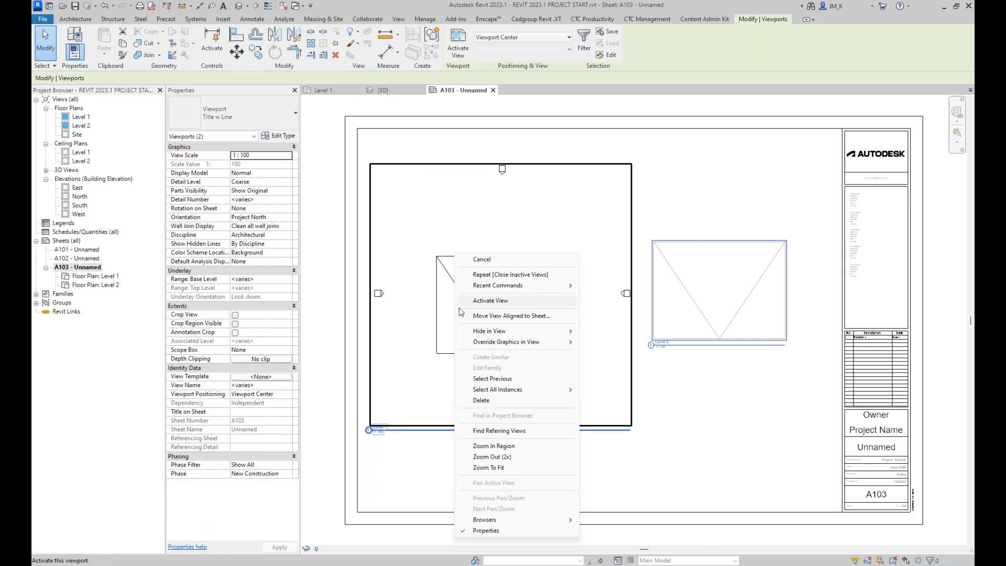
click(515, 316)
click(471, 237)
click(496, 361)
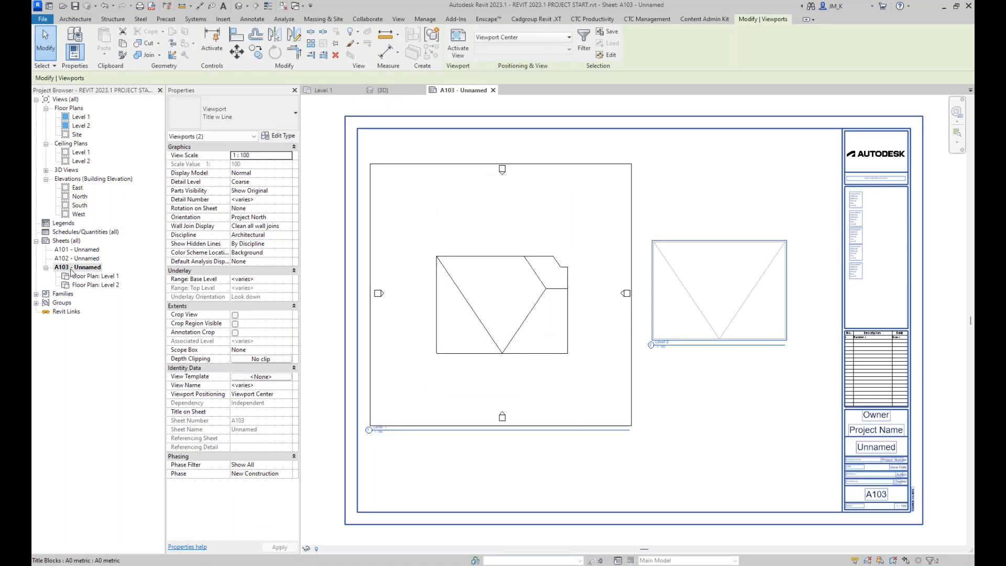
- Move the two selected viewports aligned to sheet A101 and open that sheet to verify their placement
right_click(462, 309)
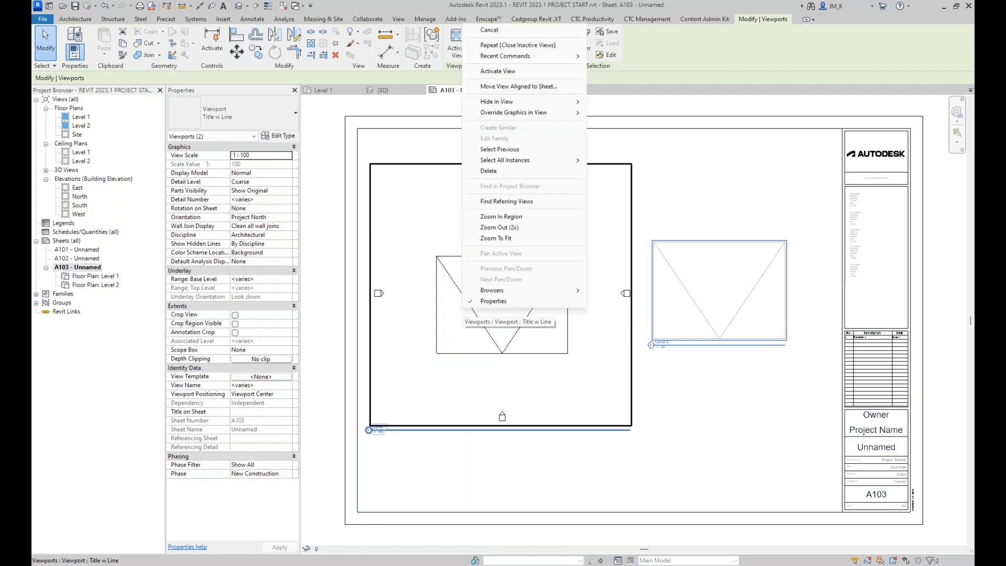
click(507, 88)
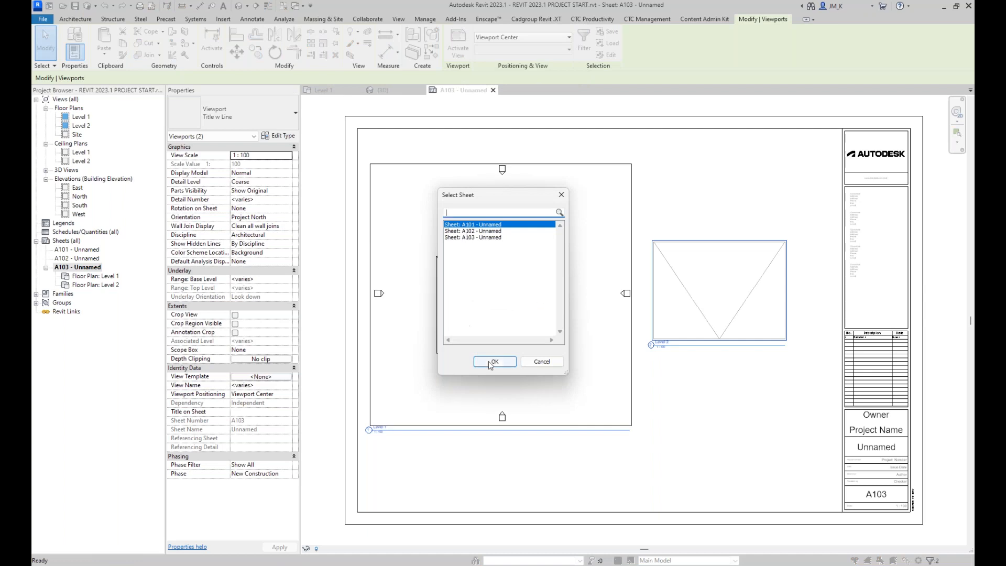
click(494, 359)
click(81, 251)
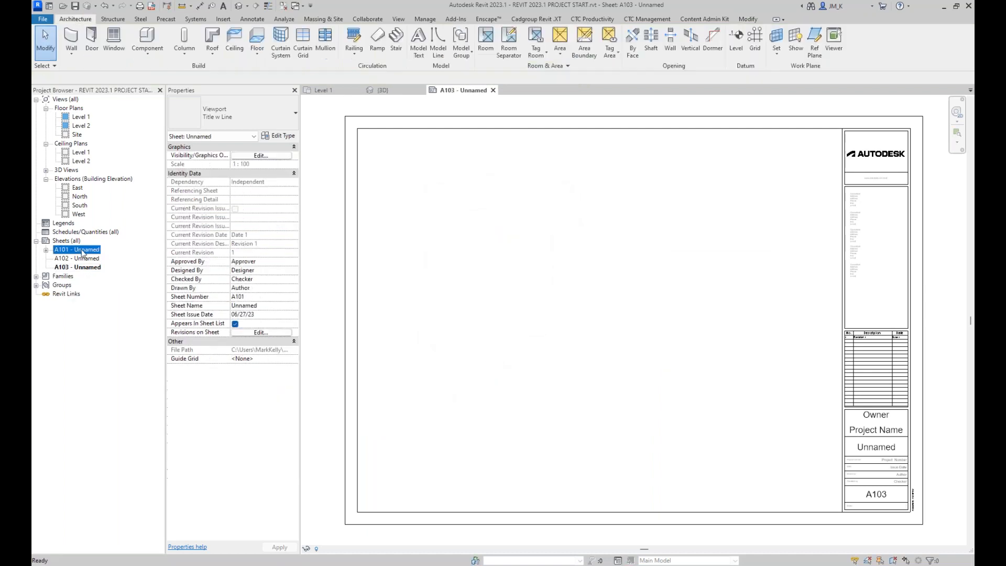
double_click(82, 251)
key(Escape)
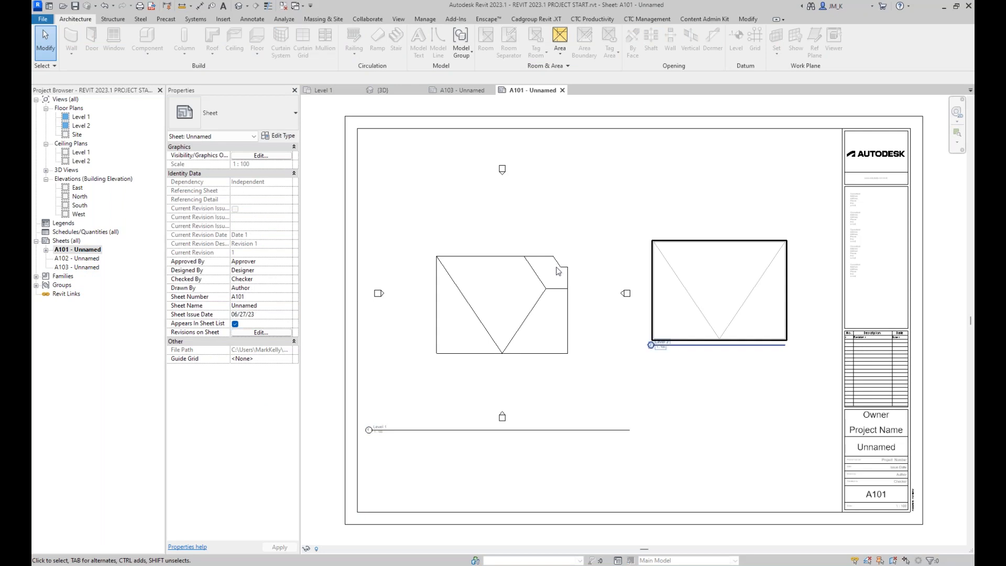
- Switch to the 3D view, select the floor, and review the choices for its Export to IFC parameter
click(238, 6)
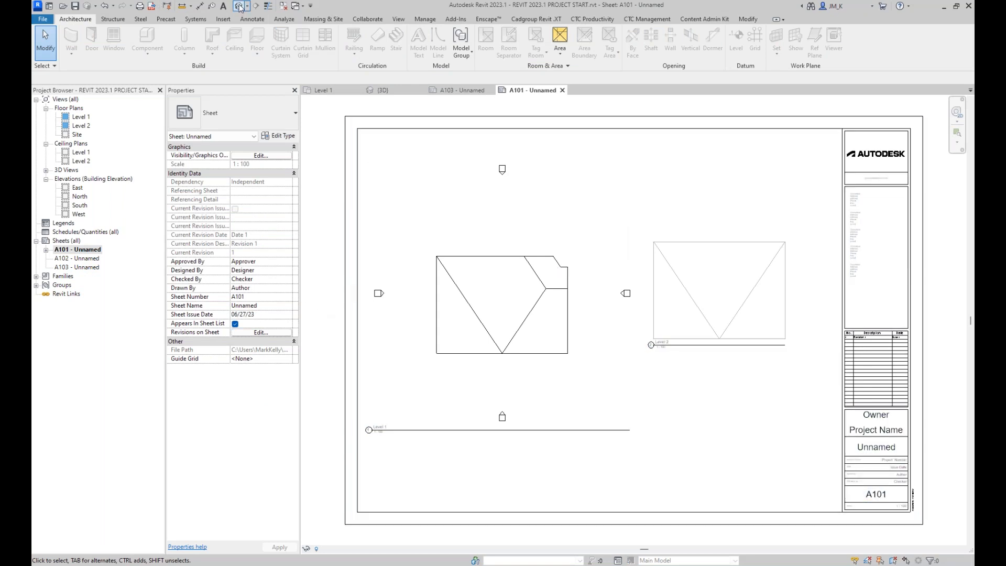
click(418, 352)
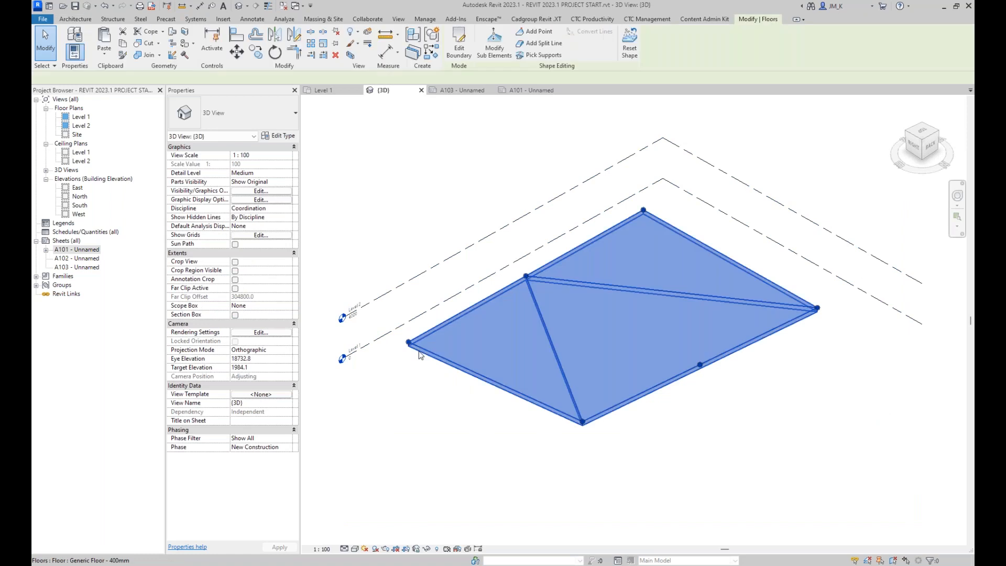
click(266, 377)
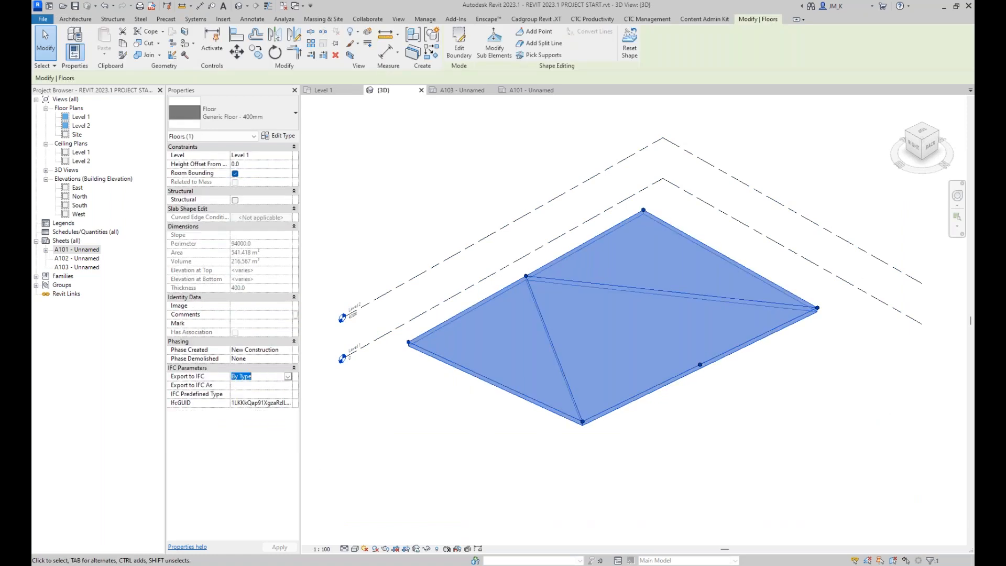
click(289, 377)
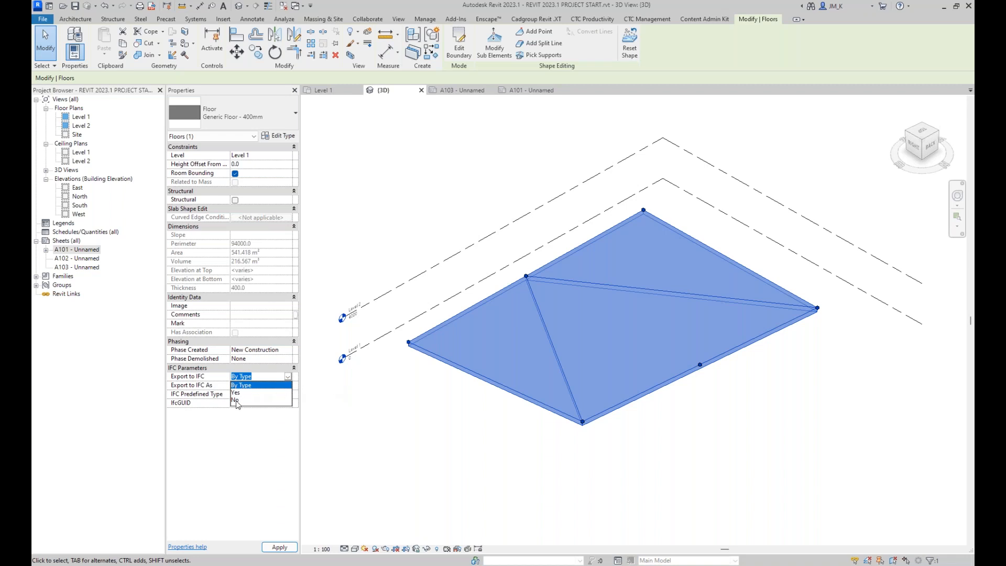
click(386, 412)
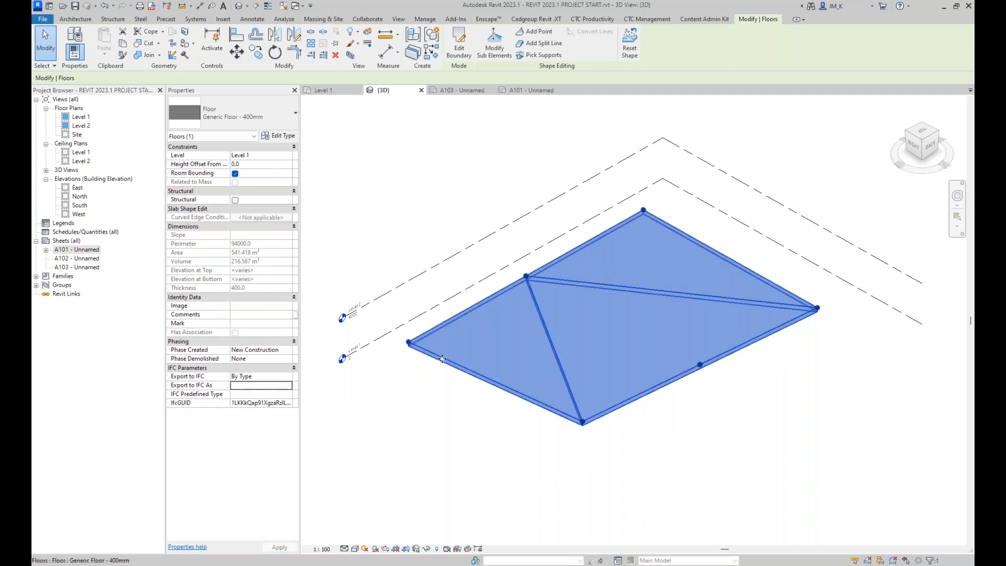
- Browse the IFC4 entities for the floor's Export to IFC As parameter, preview IfcPile's predefined types, and cancel
click(266, 386)
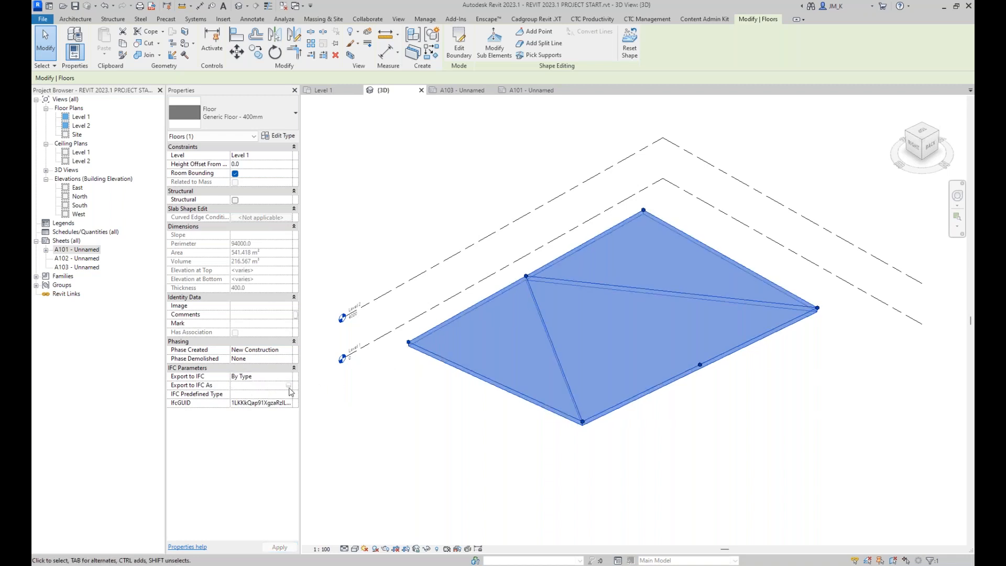
click(288, 385)
drag(373, 98, 218, 77)
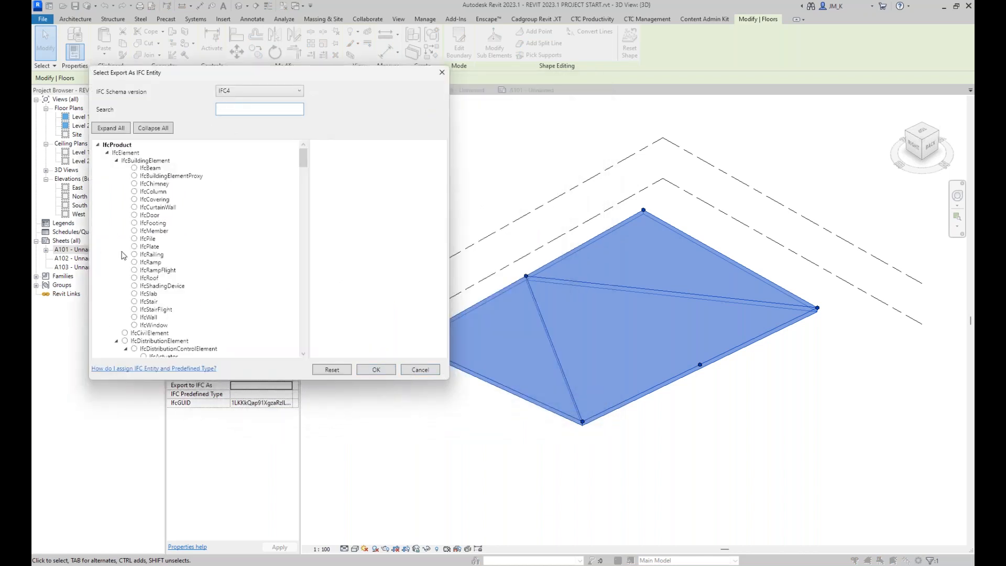
scroll(155, 298, down, 18)
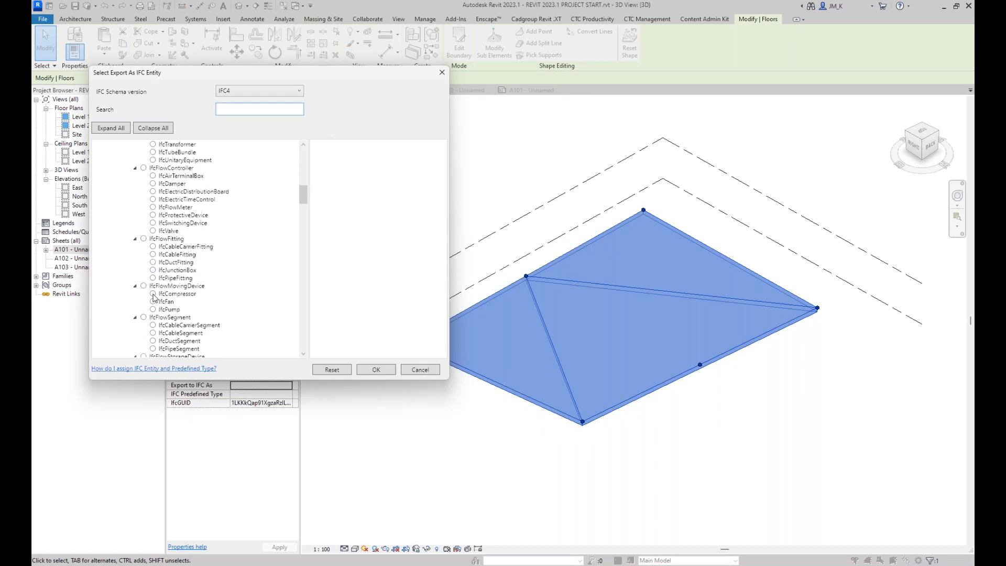
scroll(154, 297, up, 15)
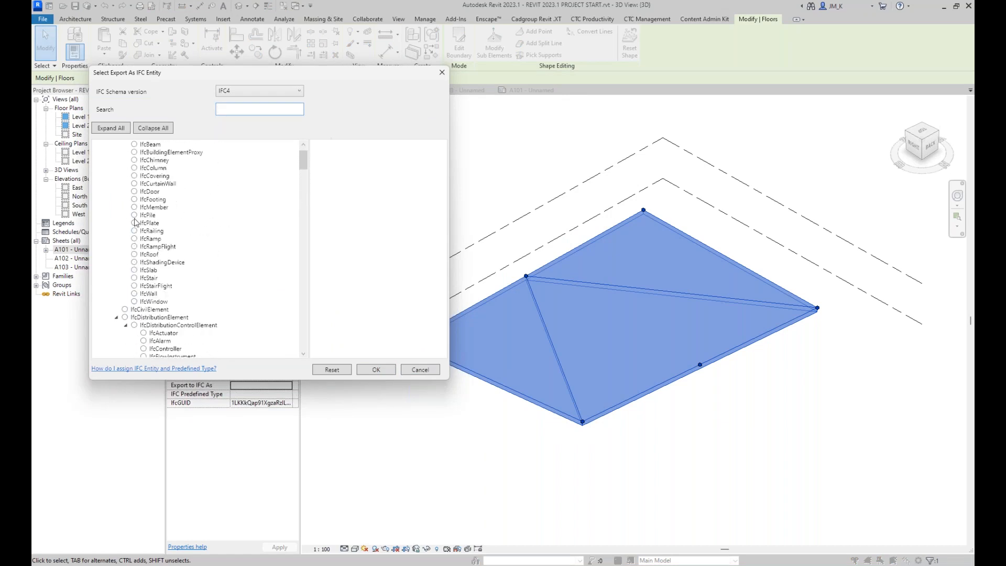
click(134, 215)
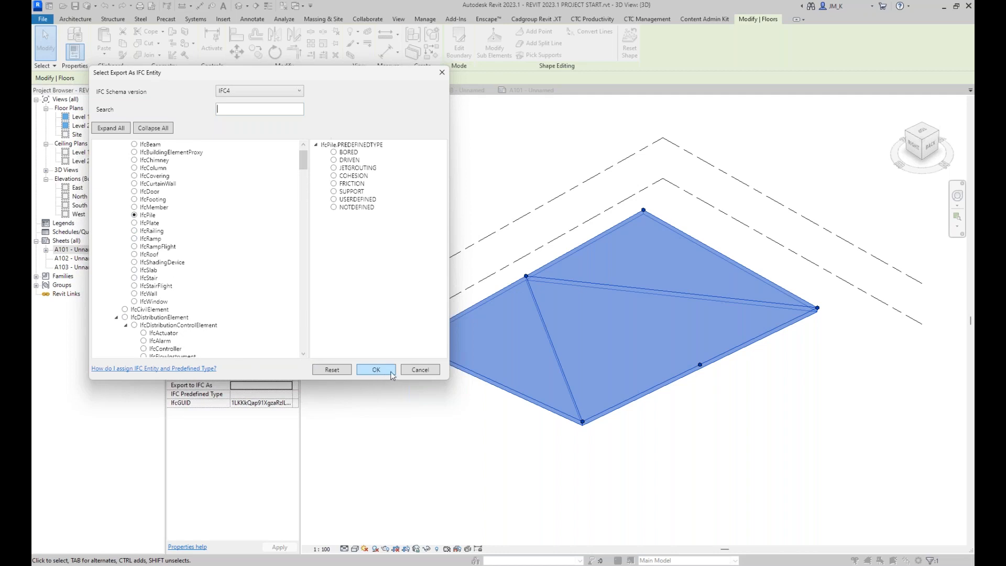
click(419, 369)
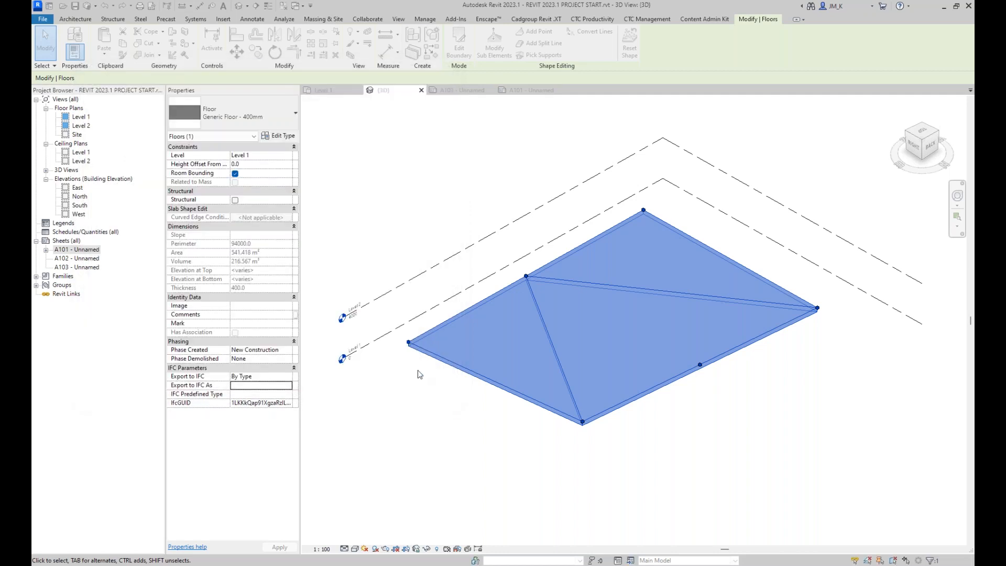
click(43, 18)
click(474, 238)
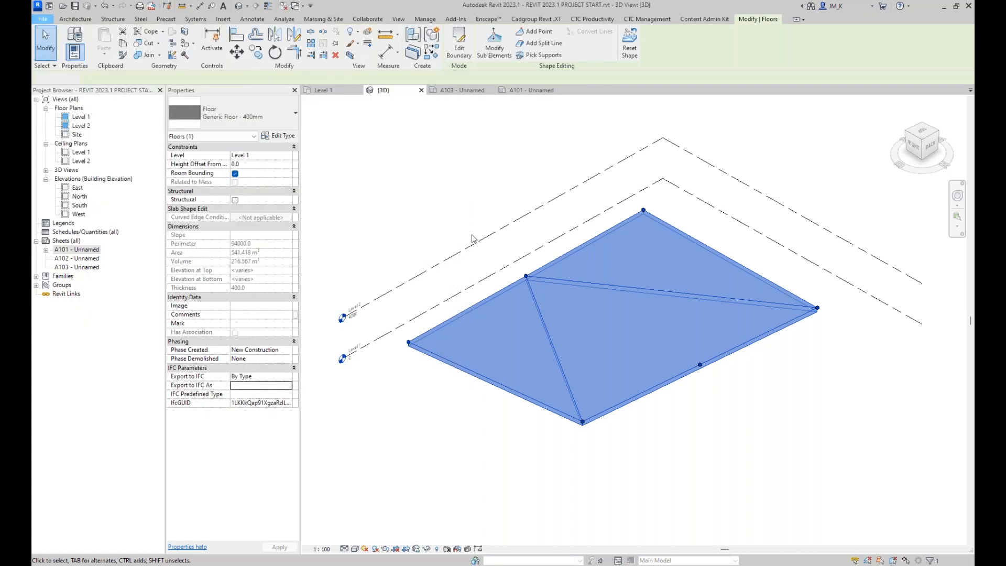
click(474, 238)
click(42, 19)
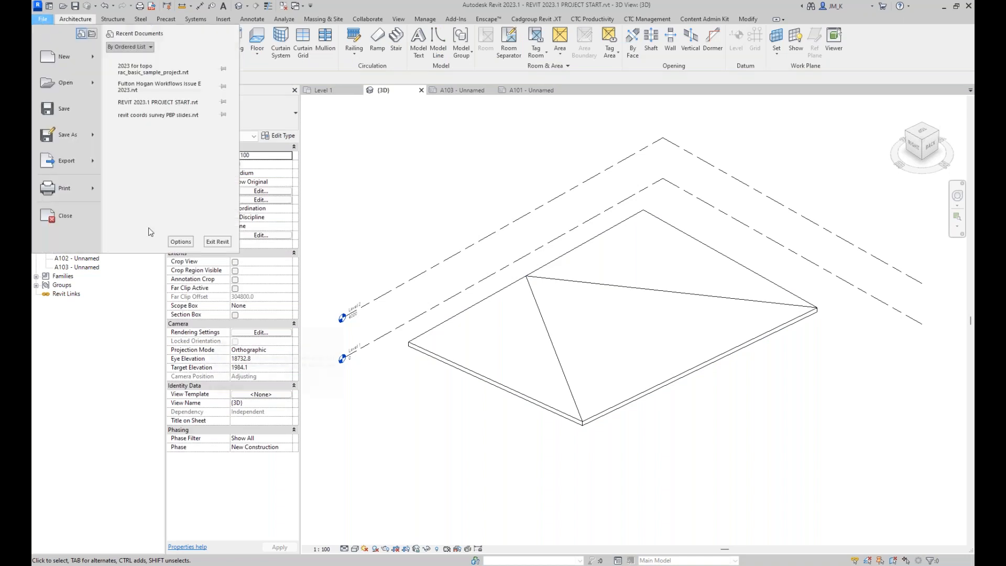
click(60, 162)
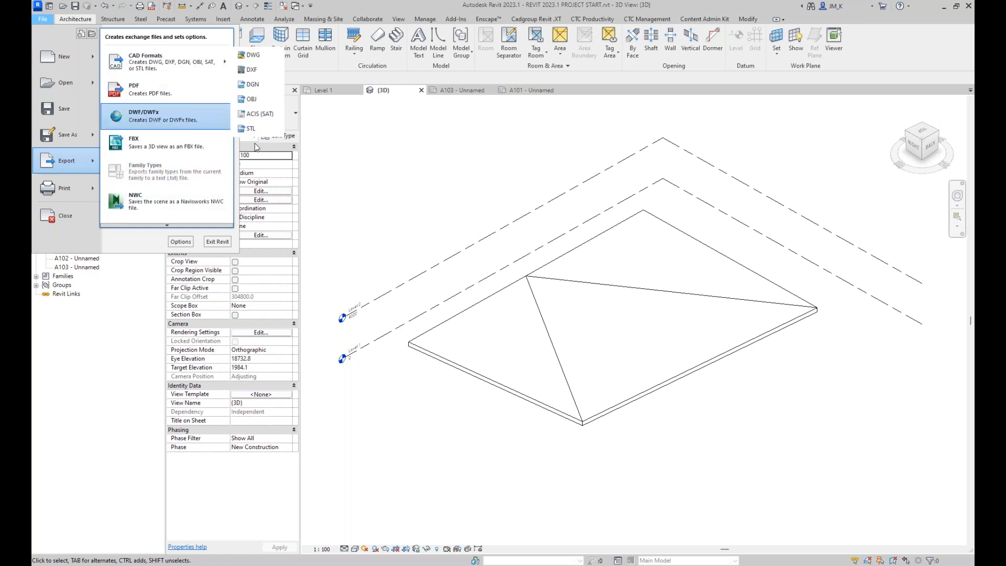
click(443, 199)
click(541, 306)
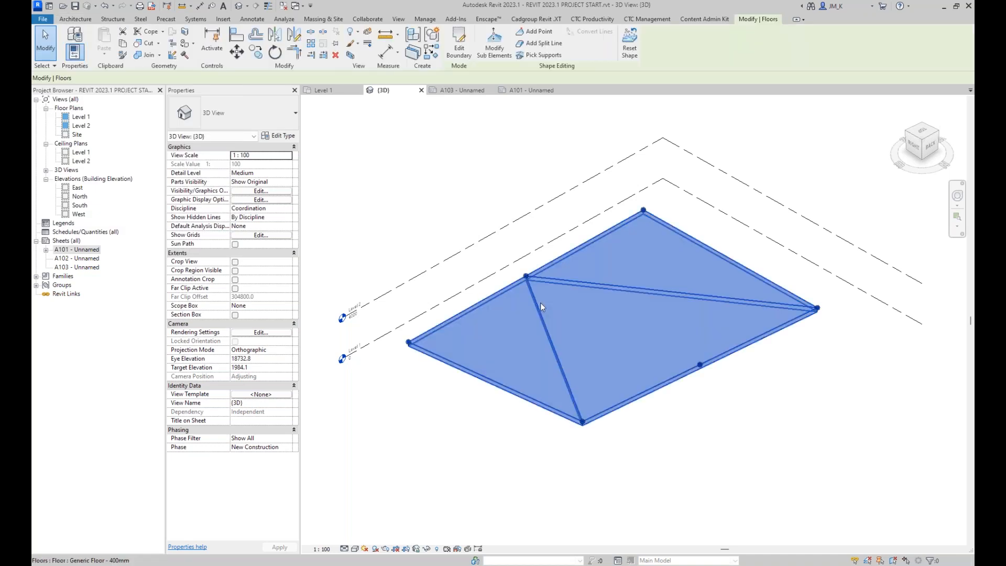
- Start an IFC export of the project, preview the IFC4x3 [Experimental] setup, cancel the export, and deselect the floor
click(42, 19)
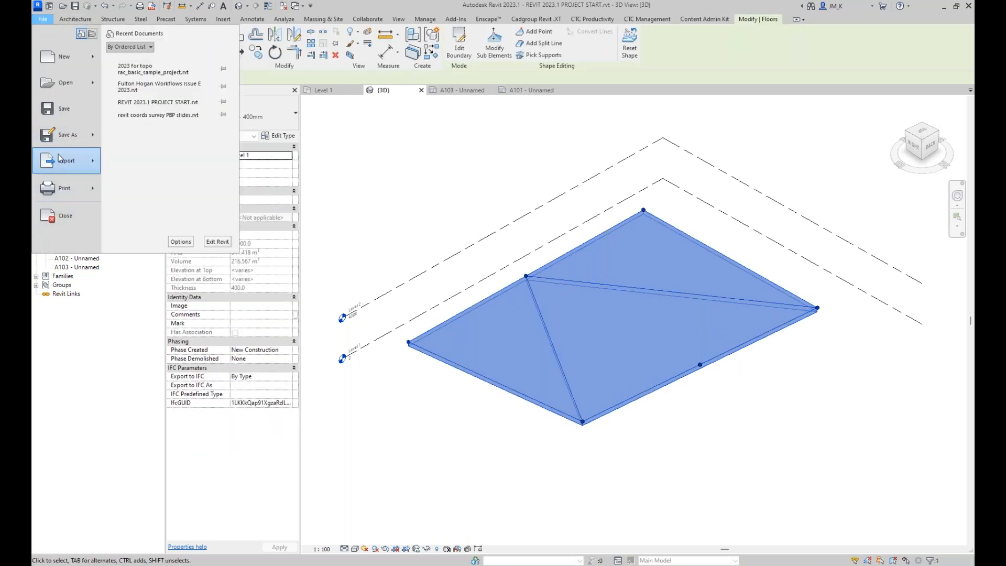
mouse_move(62, 160)
mouse_move(166, 227)
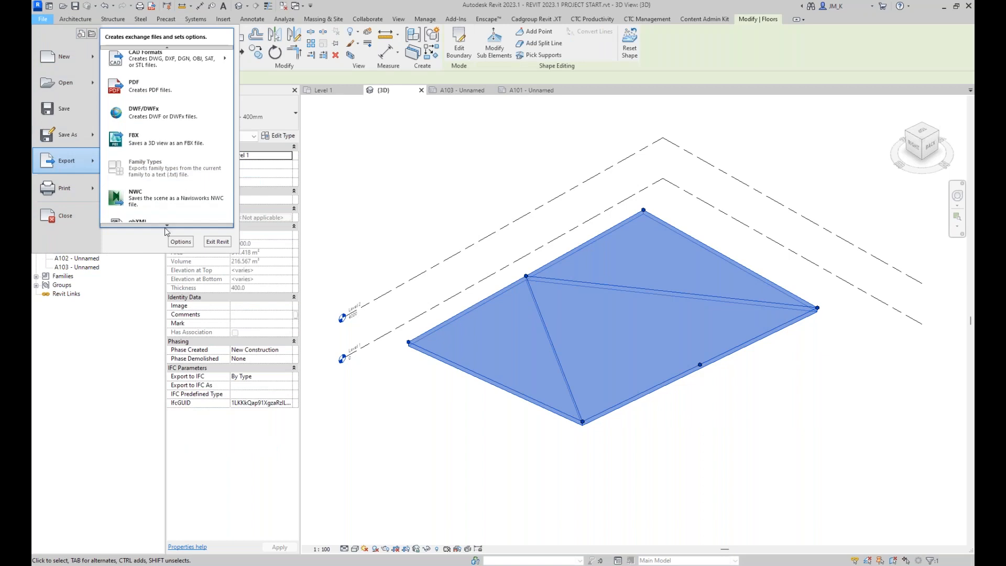
click(147, 151)
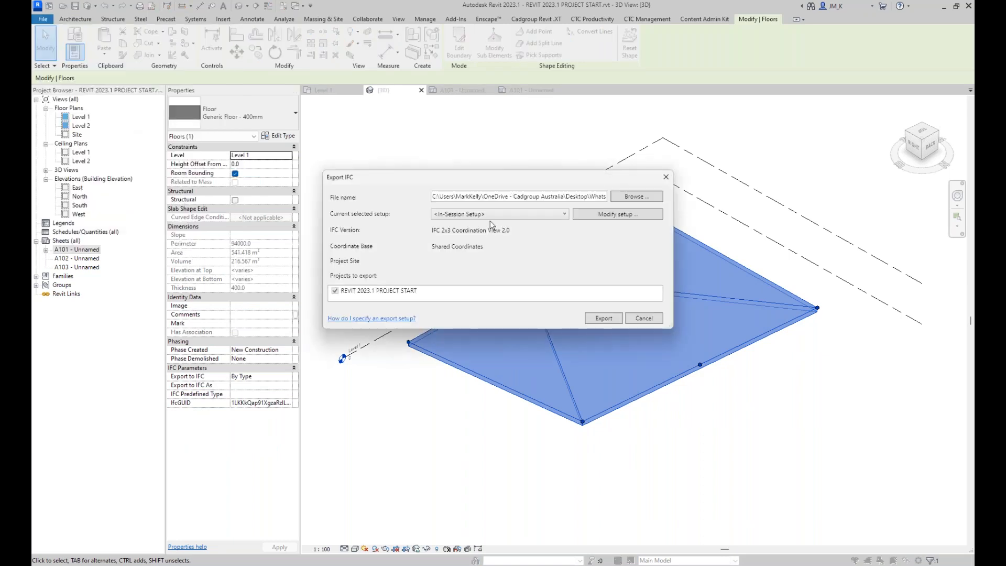
click(492, 215)
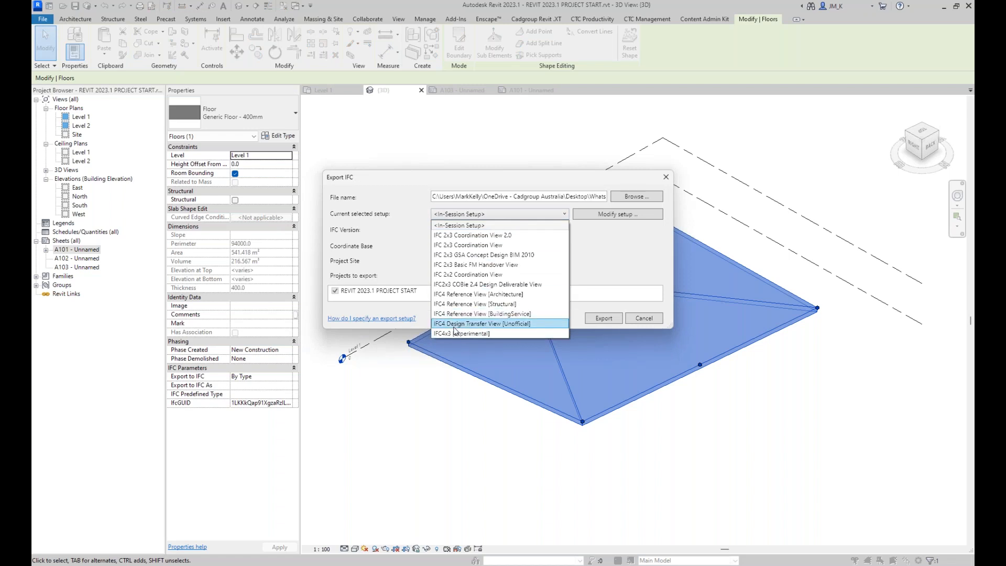
click(456, 333)
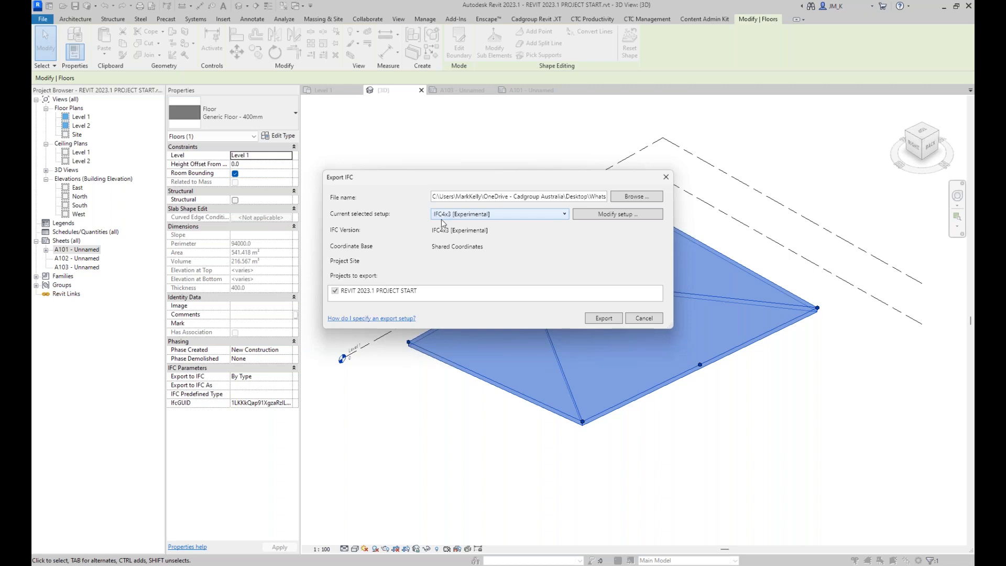
click(648, 320)
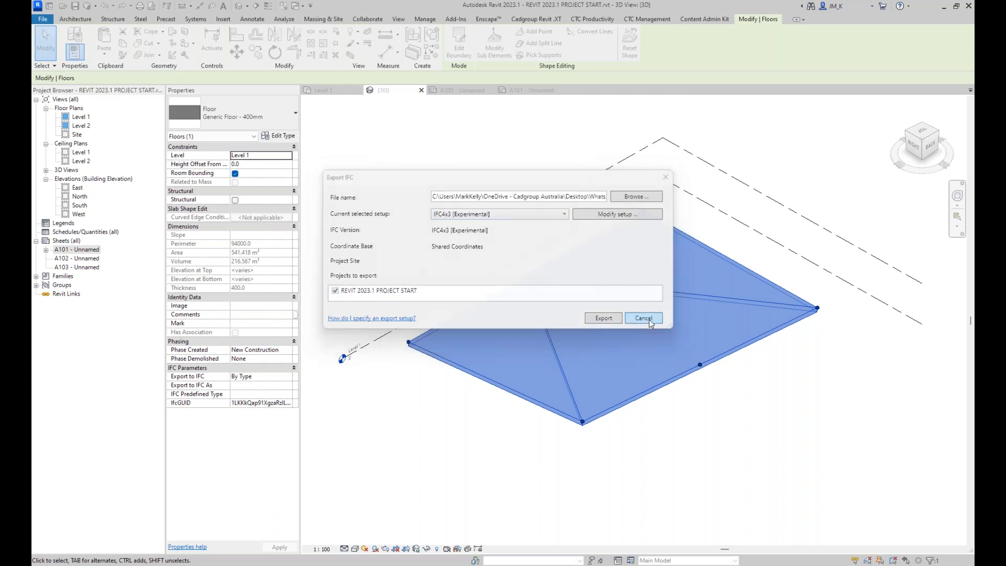
key(Escape)
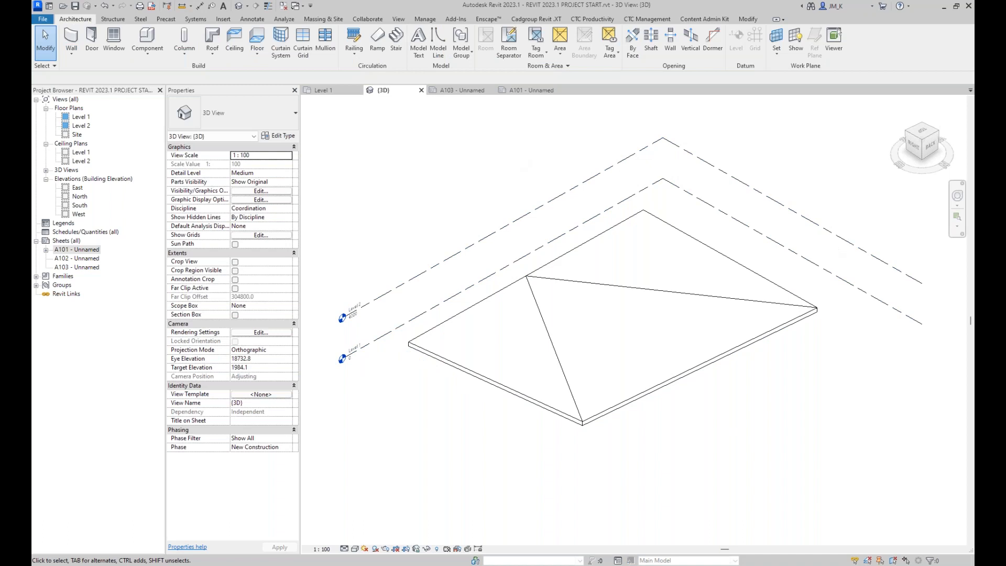
- Select the floor, review its Select All Instances scope choices, and clear the selection
click(561, 259)
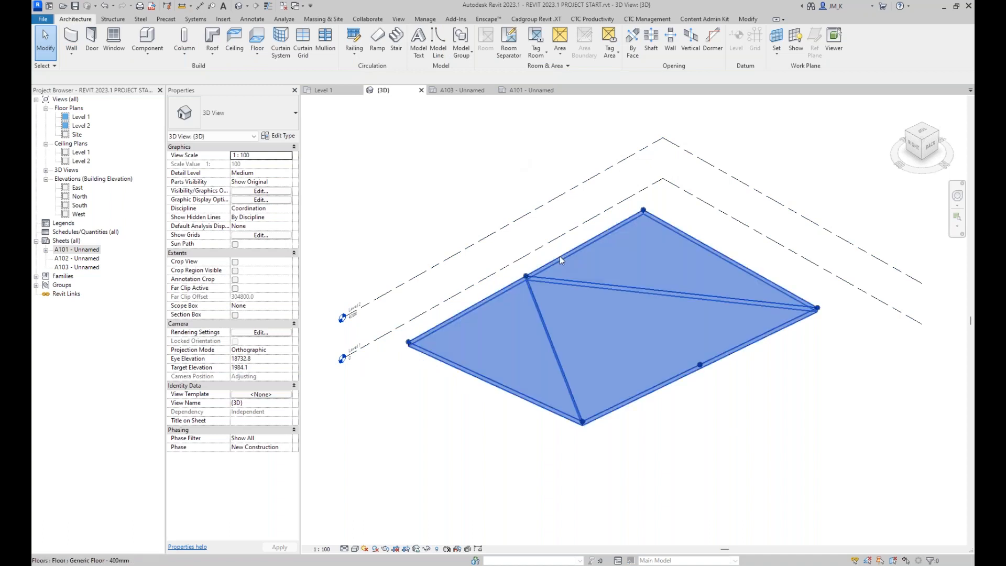
click(424, 177)
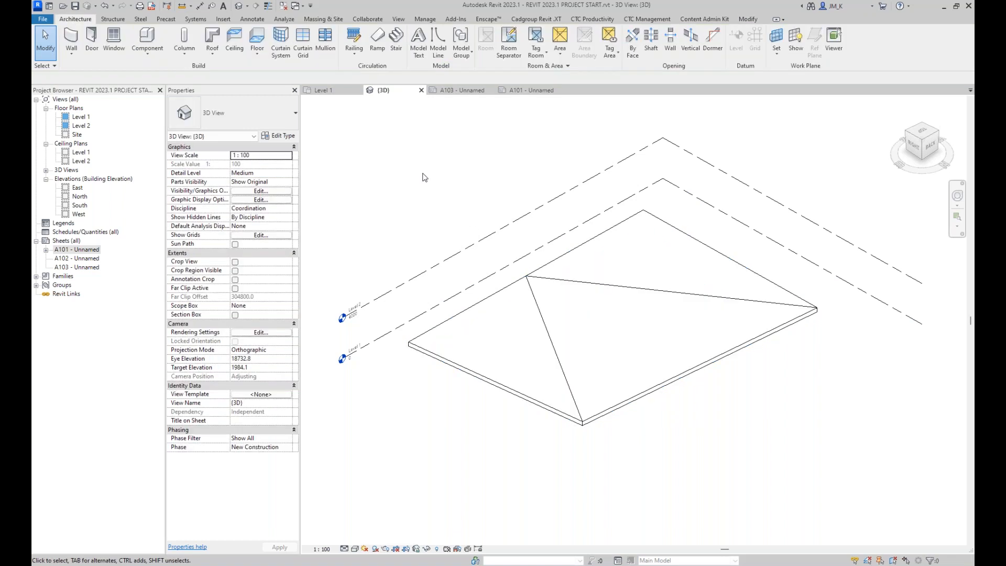
click(528, 290)
right_click(528, 289)
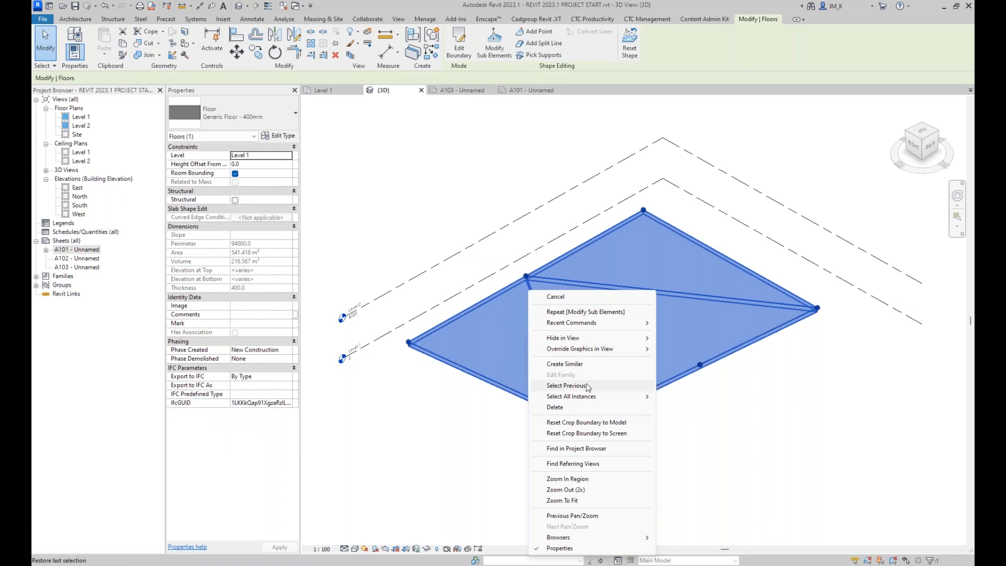
mouse_move(581, 397)
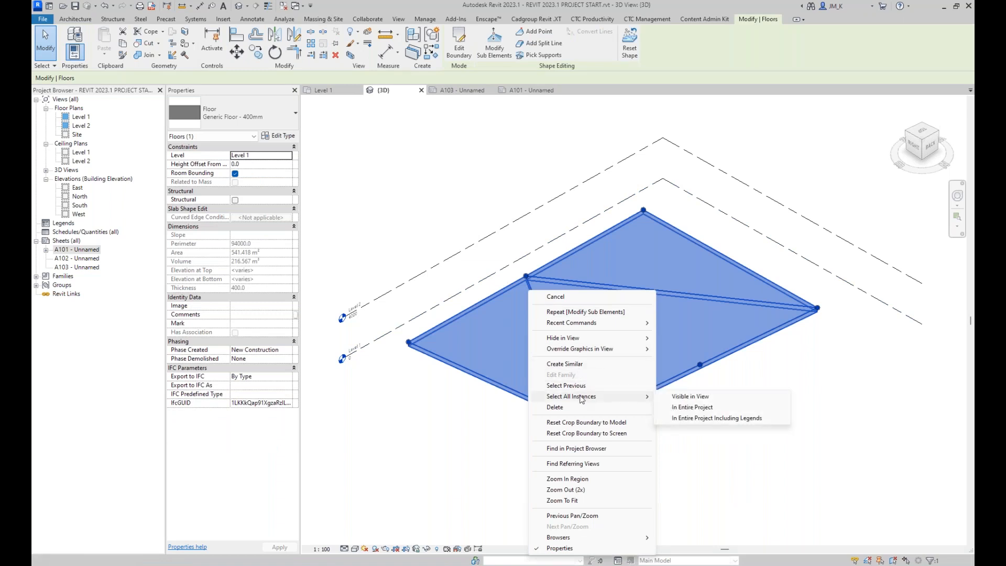
click(418, 318)
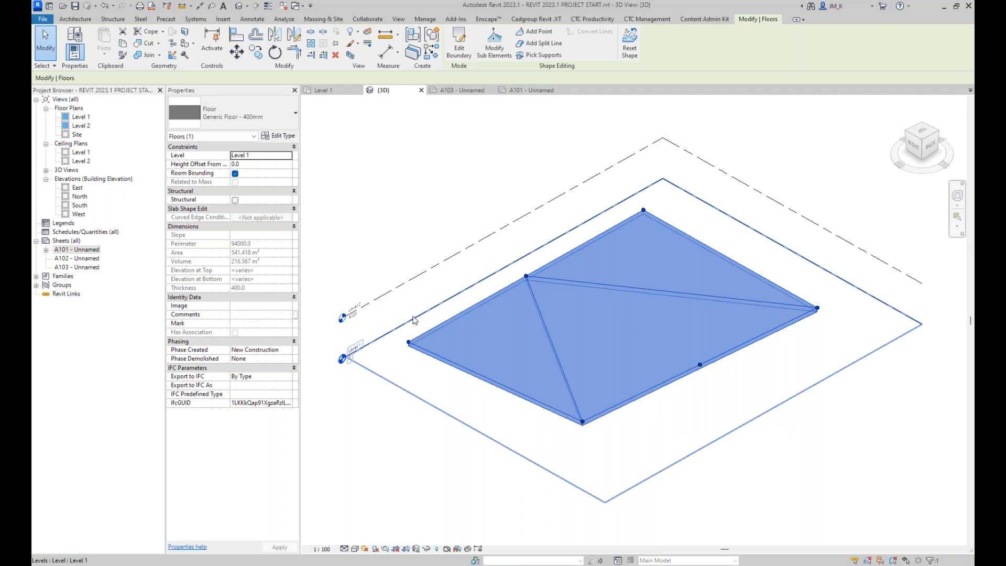
click(393, 217)
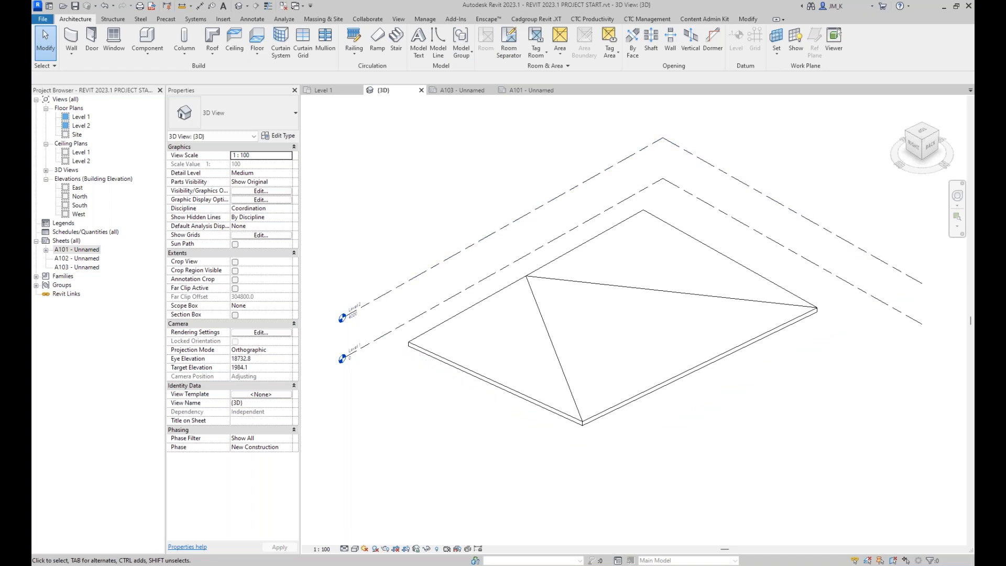
- Close all open views and sheets of the Revit 2023.1 project, and switch to Revit 2024
click(424, 91)
click(428, 91)
click(428, 91)
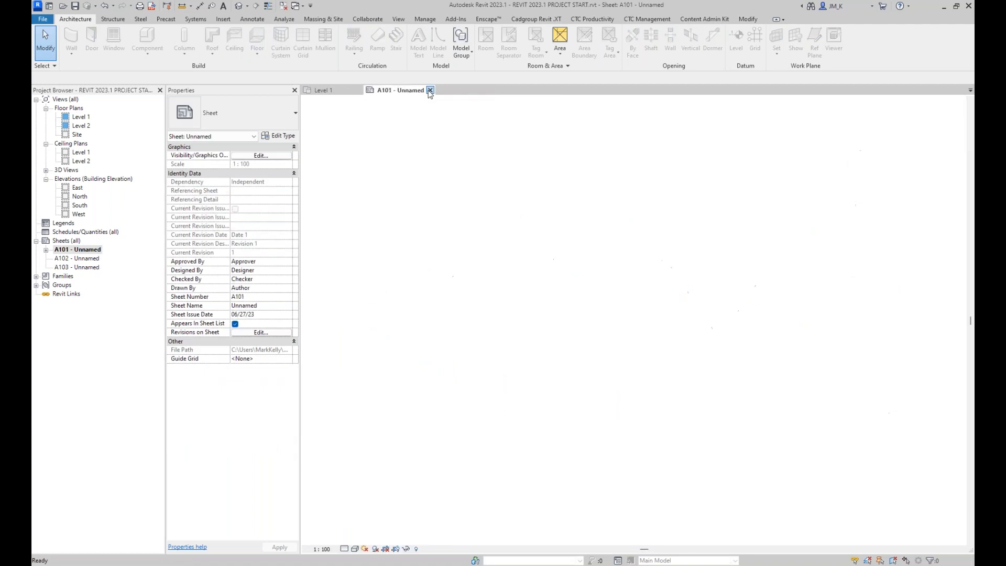
click(359, 92)
click(521, 295)
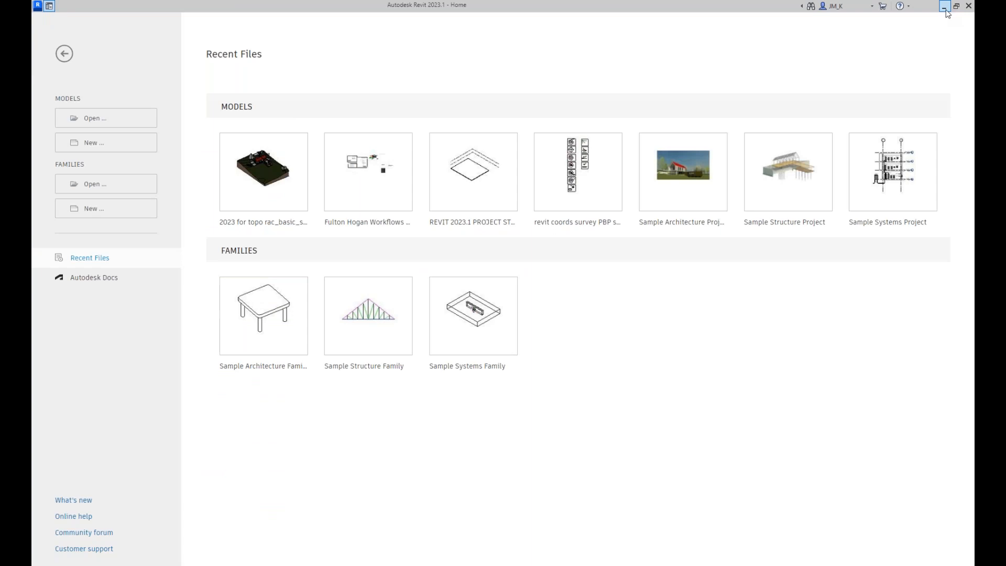
click(944, 7)
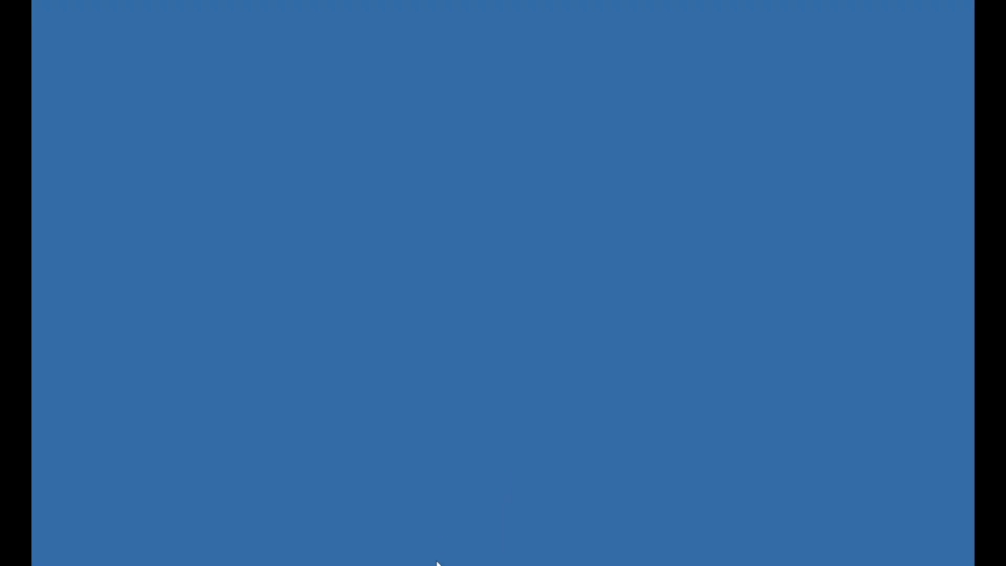
click(497, 565)
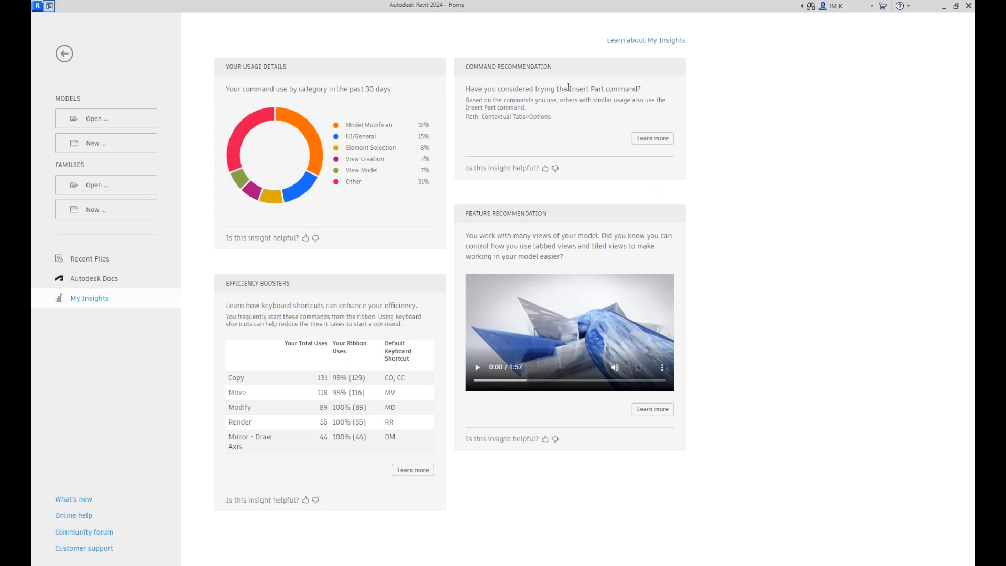
- Examine the command recommendation in My Insights and the Copy command's total uses, ribbon uses, and default keyboard shortcuts
drag(567, 87, 640, 90)
click(789, 275)
drag(316, 377, 366, 377)
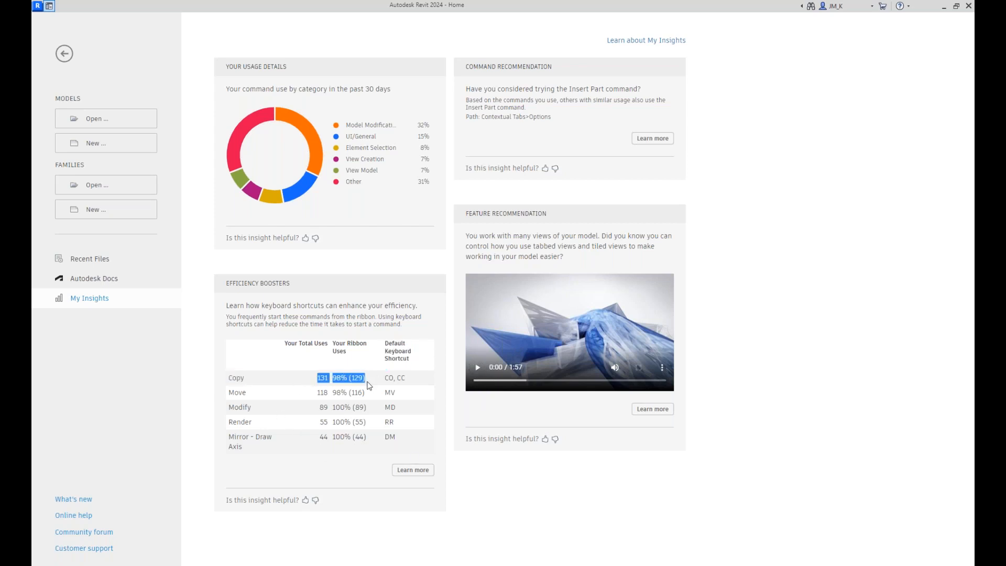
click(325, 462)
double_click(318, 377)
double_click(335, 378)
mouse_move(385, 377)
mouse_down()
mouse_move(406, 377)
mouse_move(393, 377)
mouse_up()
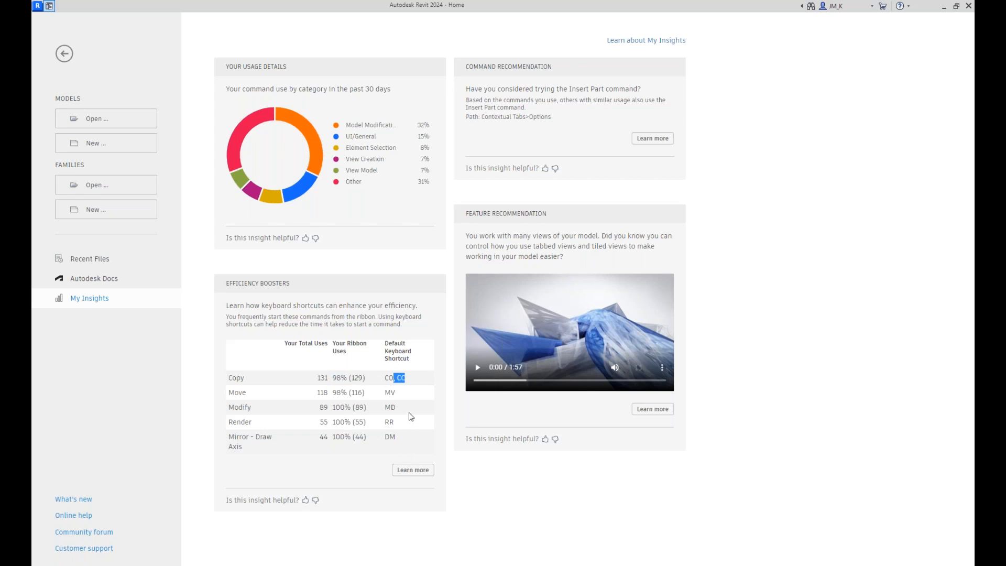
click(468, 475)
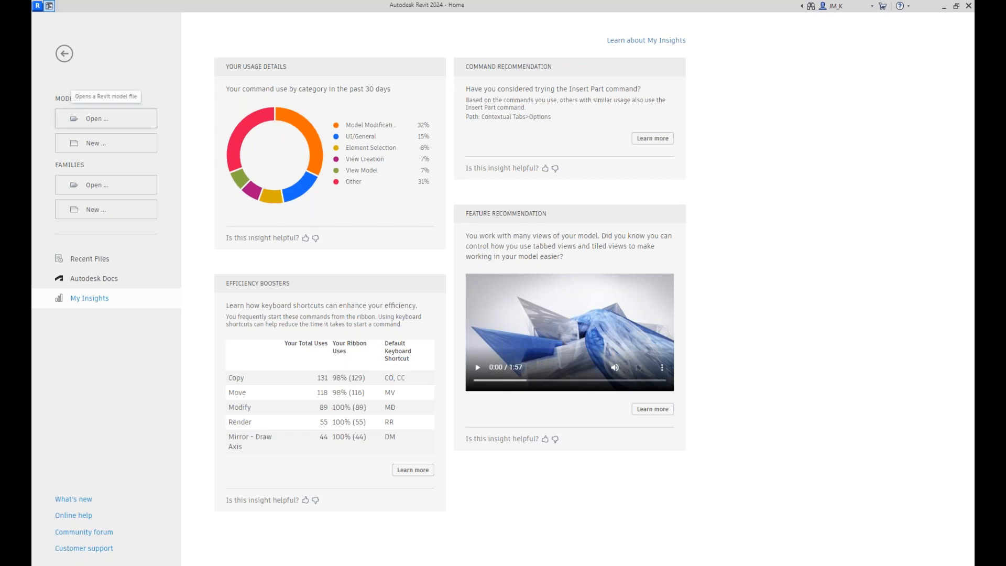
- Leave the Home page, review the General settings in the Options dialog, and close it without changes
click(50, 6)
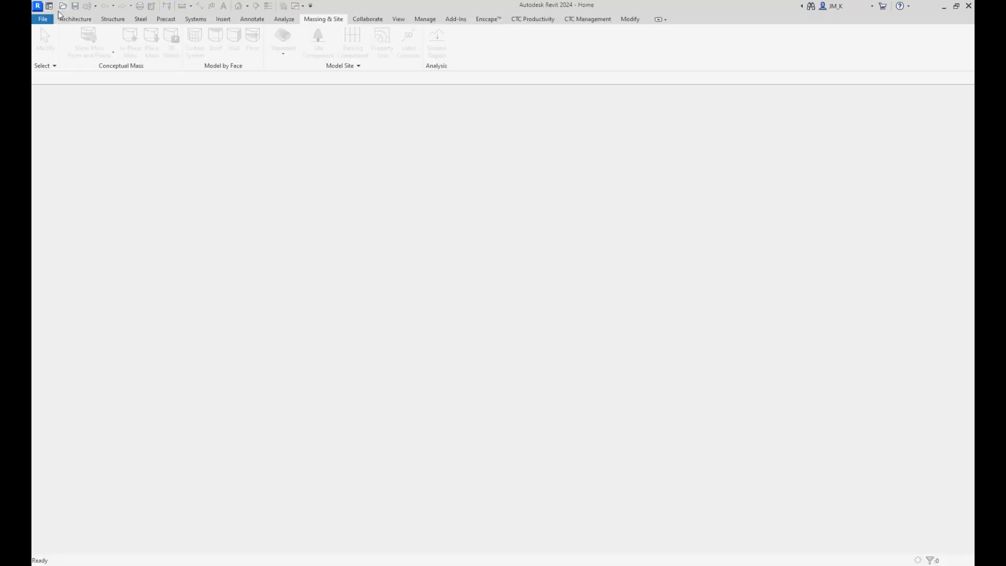
click(43, 19)
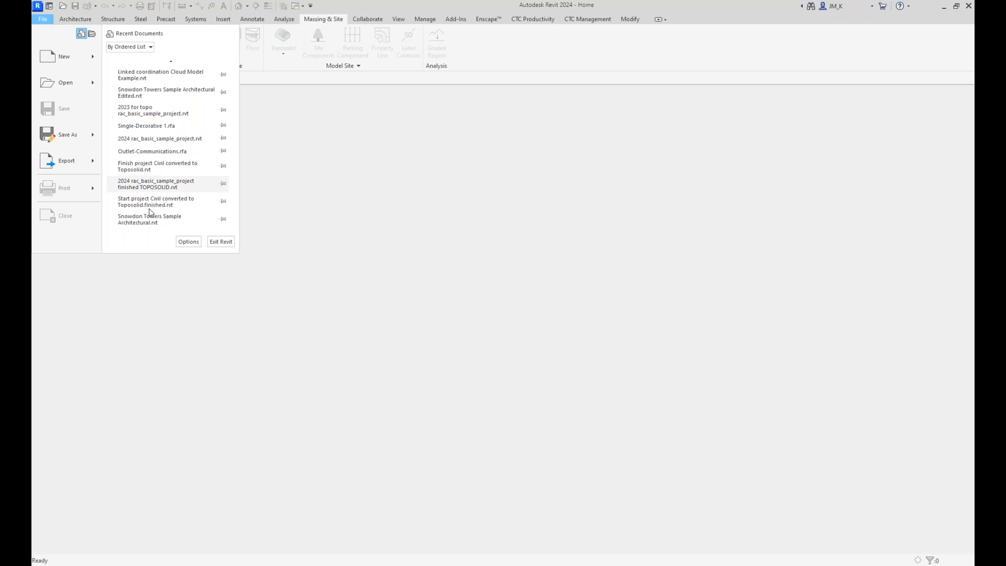
click(190, 245)
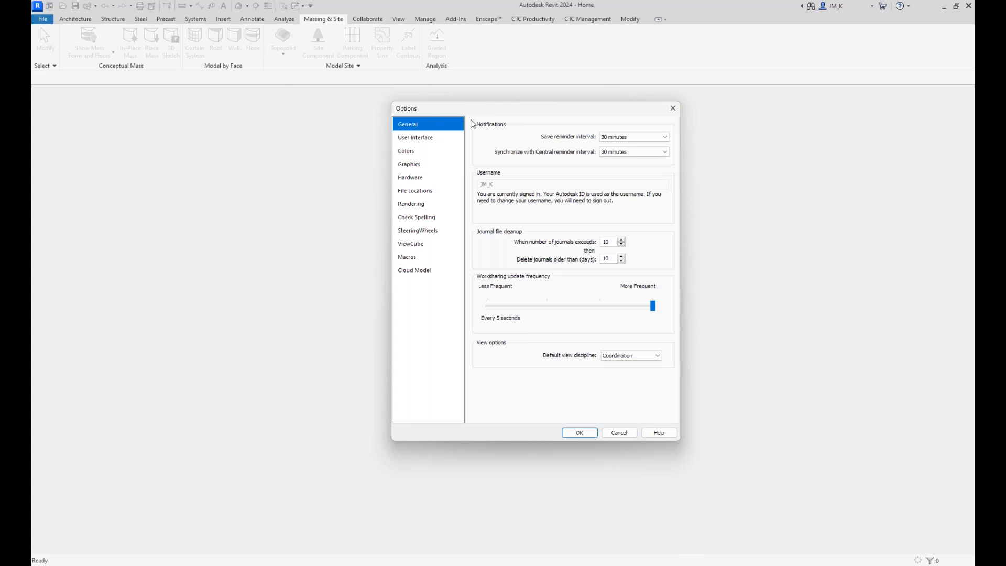
click(674, 109)
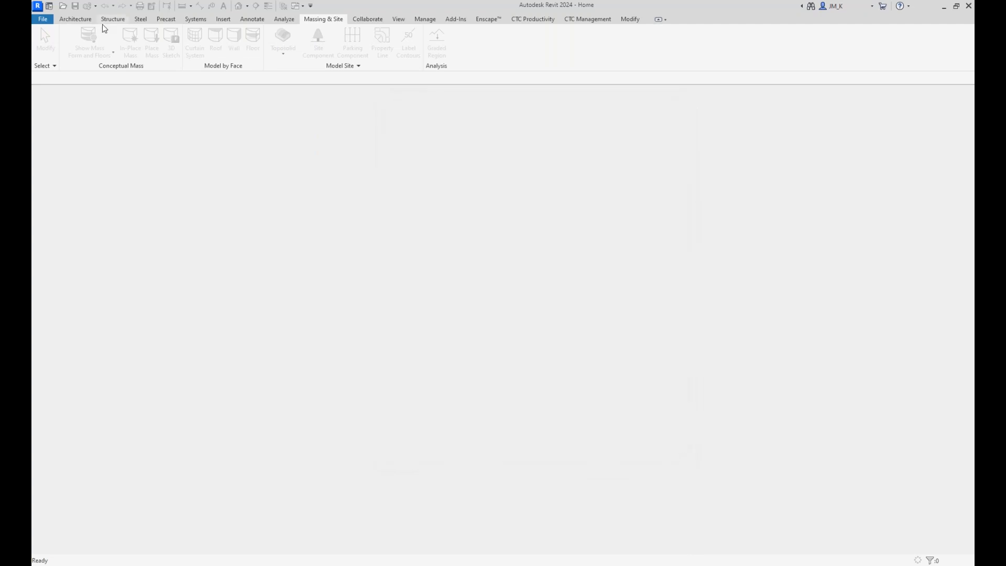
- Open the recent project Linked coordination Cloud Model Example.rvt
click(107, 20)
click(77, 21)
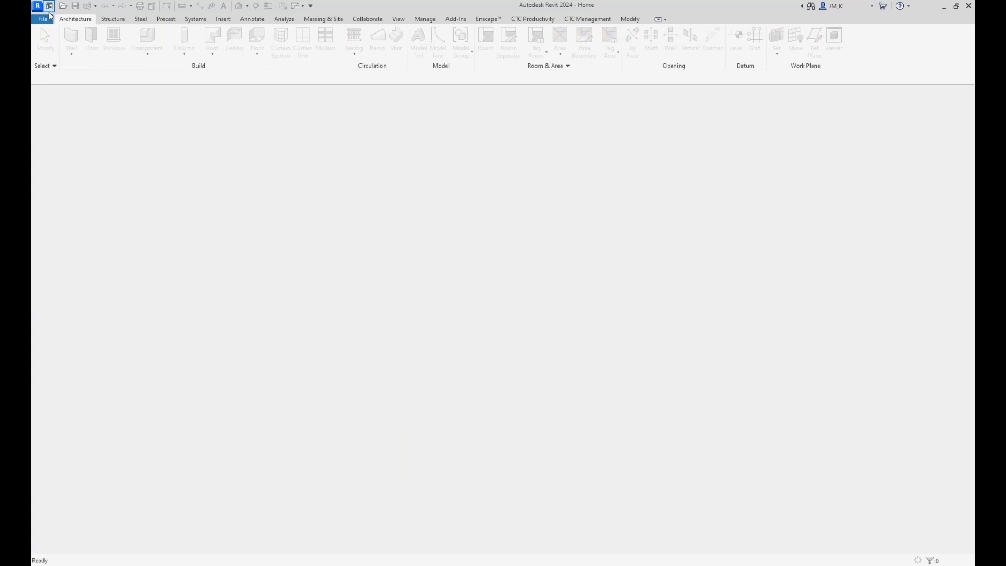
click(43, 19)
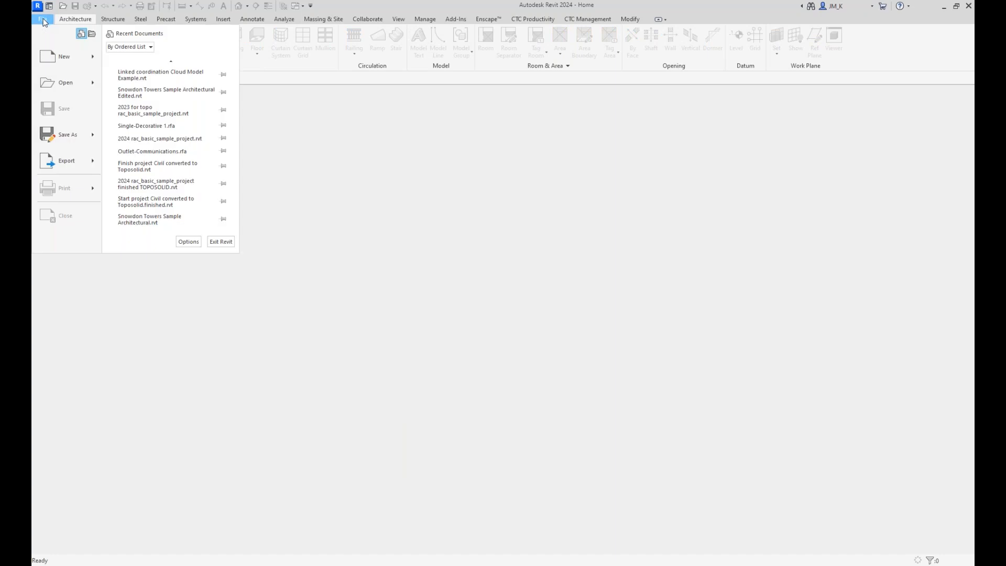
click(143, 77)
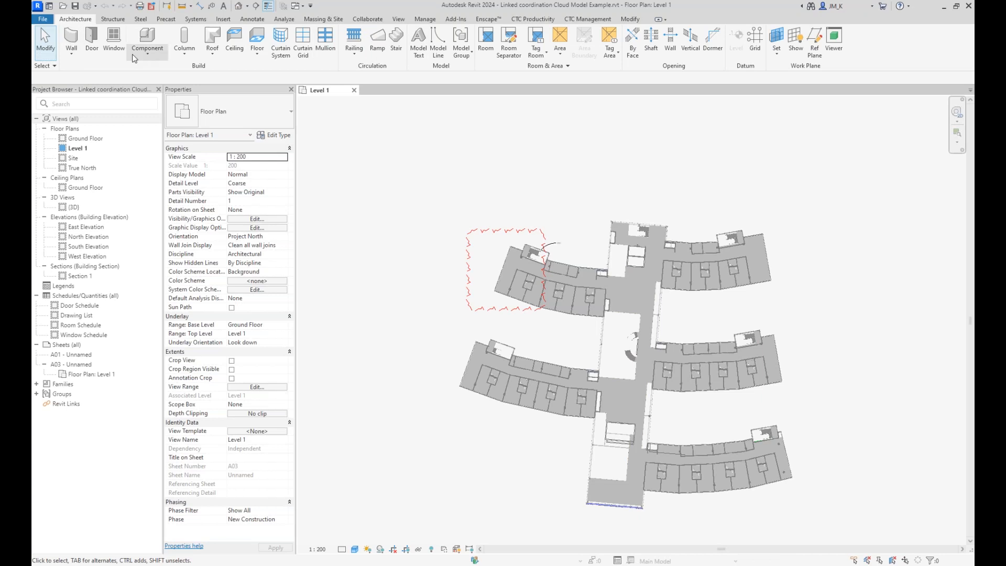
- Set the UI active theme to Dark in the color options and apply it
click(43, 19)
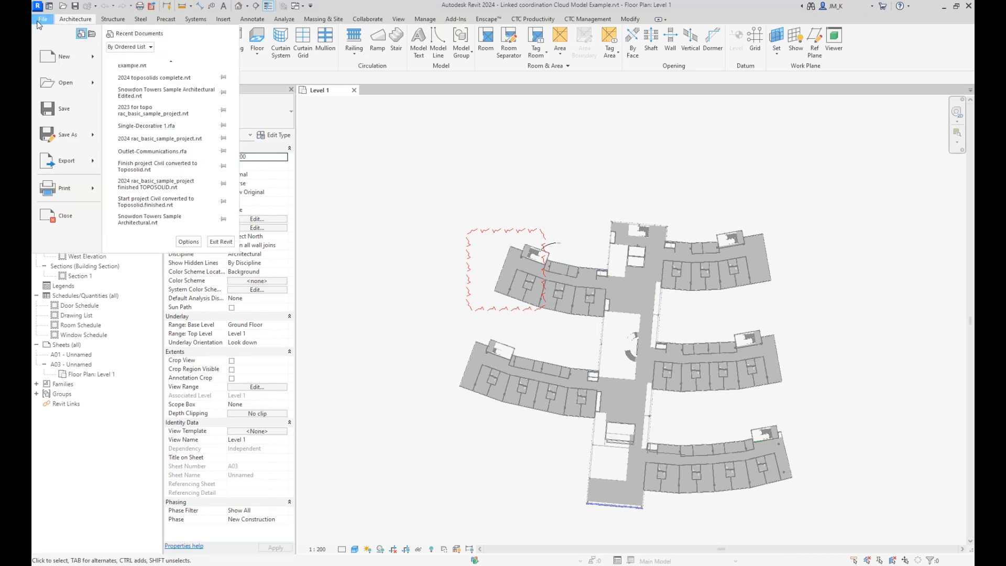
click(381, 189)
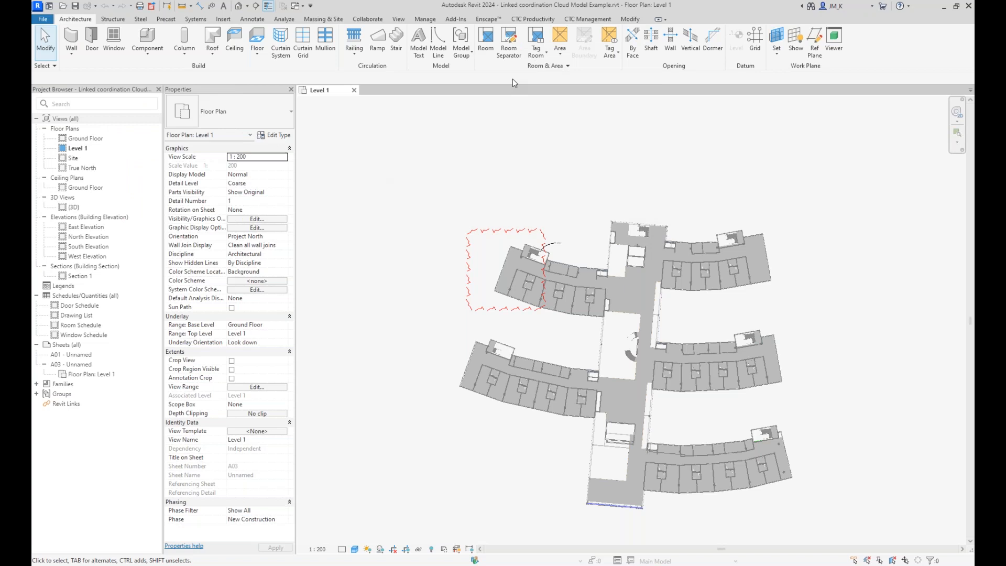
click(41, 20)
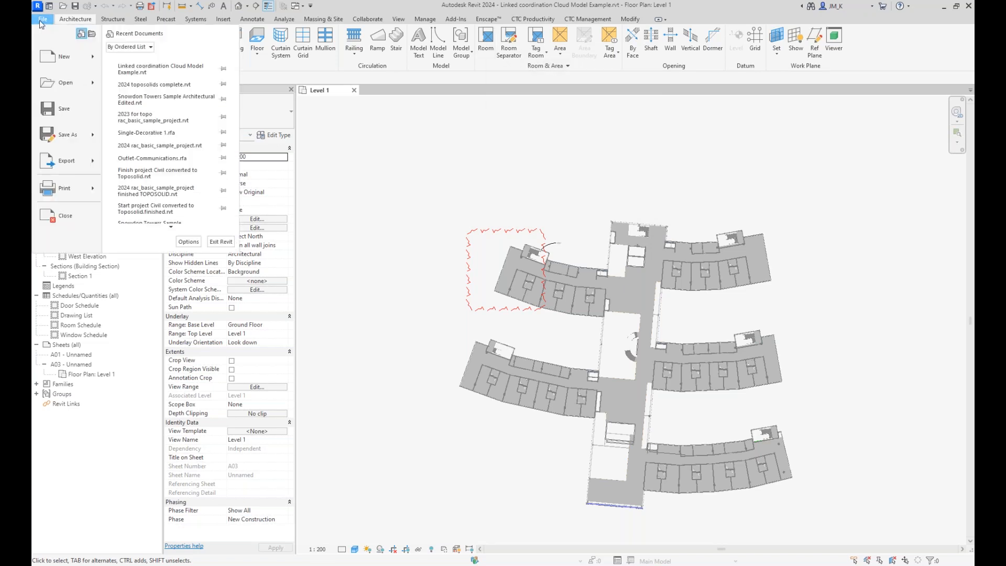
scroll(157, 220, down, 1)
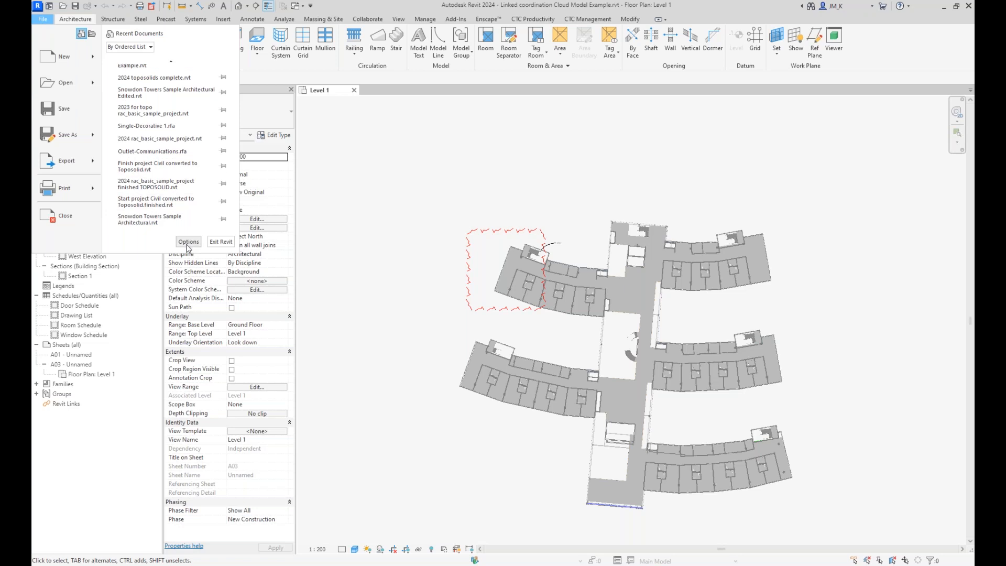
click(187, 243)
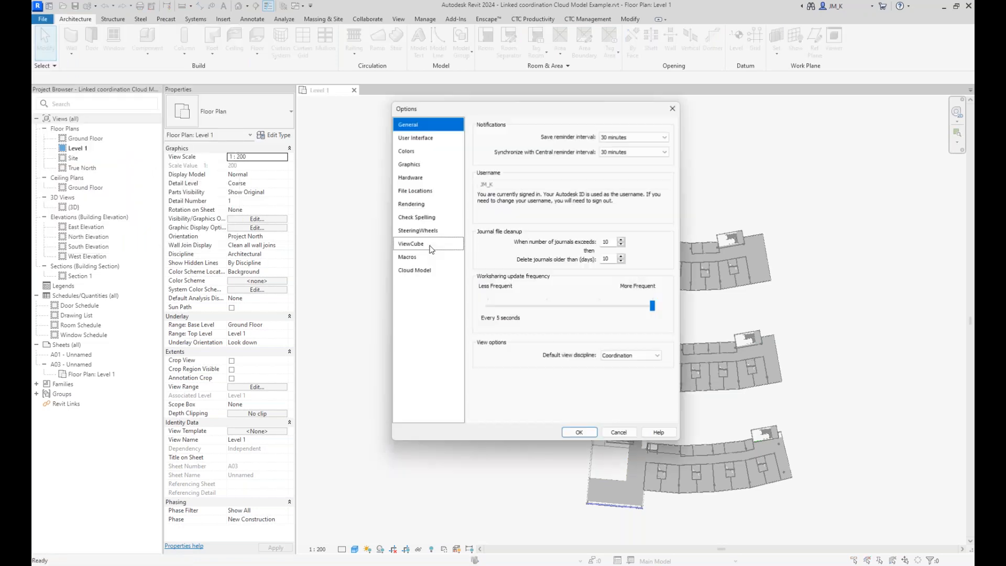
click(409, 151)
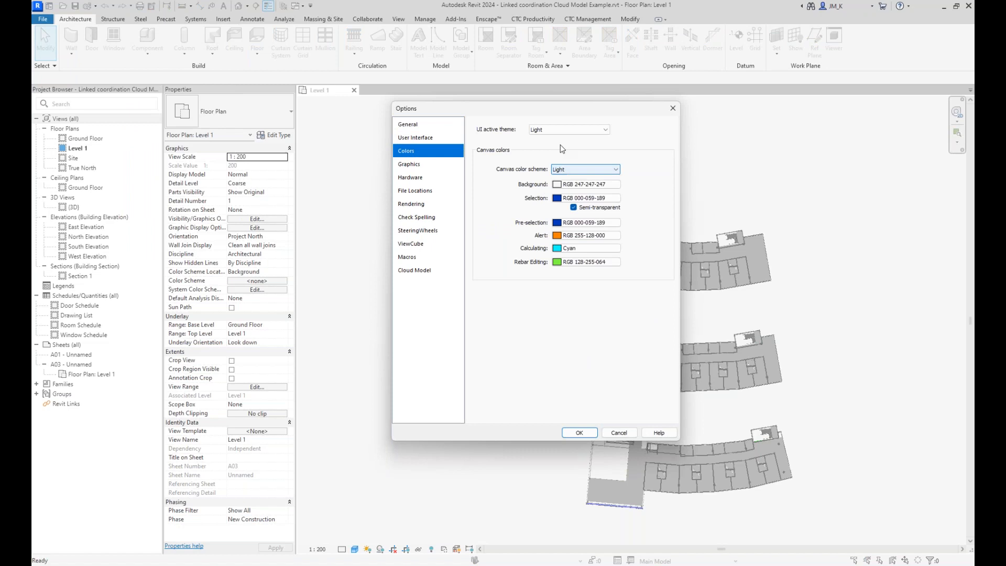
click(559, 129)
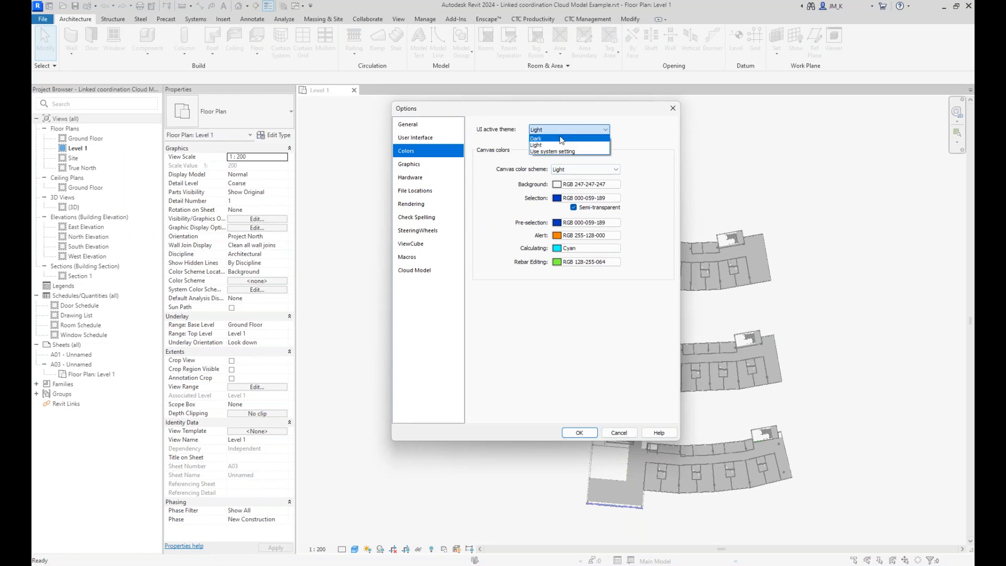
click(561, 139)
click(578, 432)
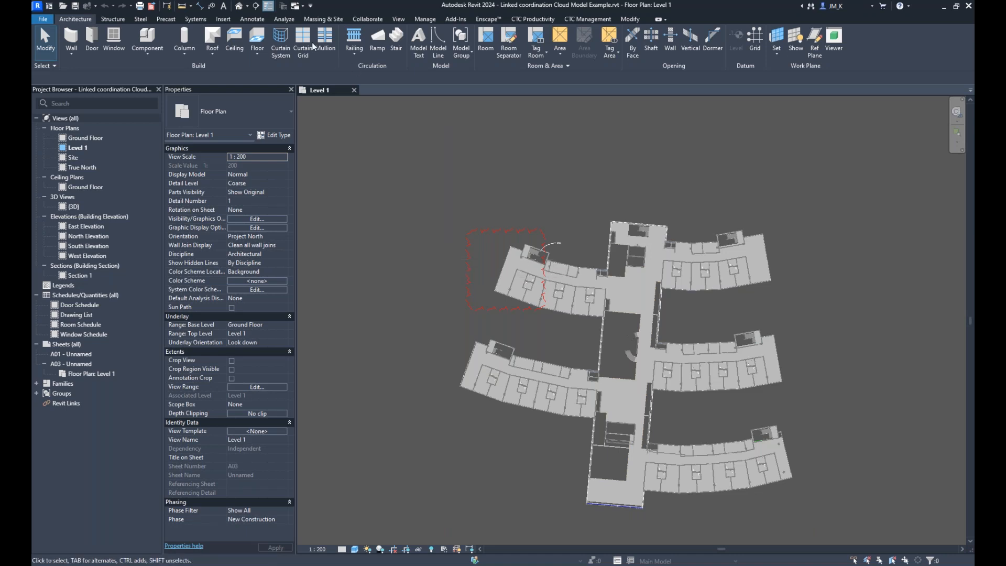
click(321, 20)
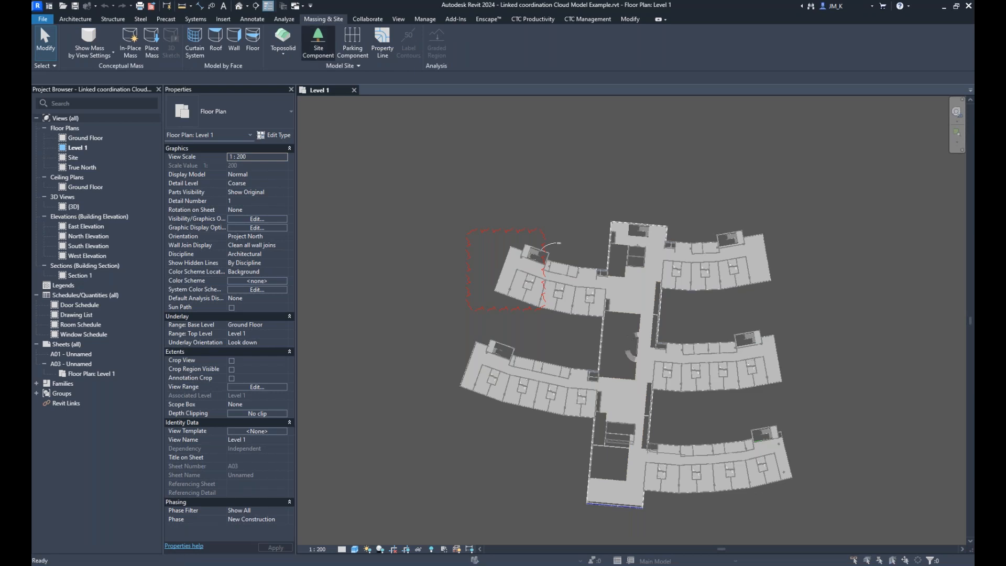
click(318, 50)
click(563, 293)
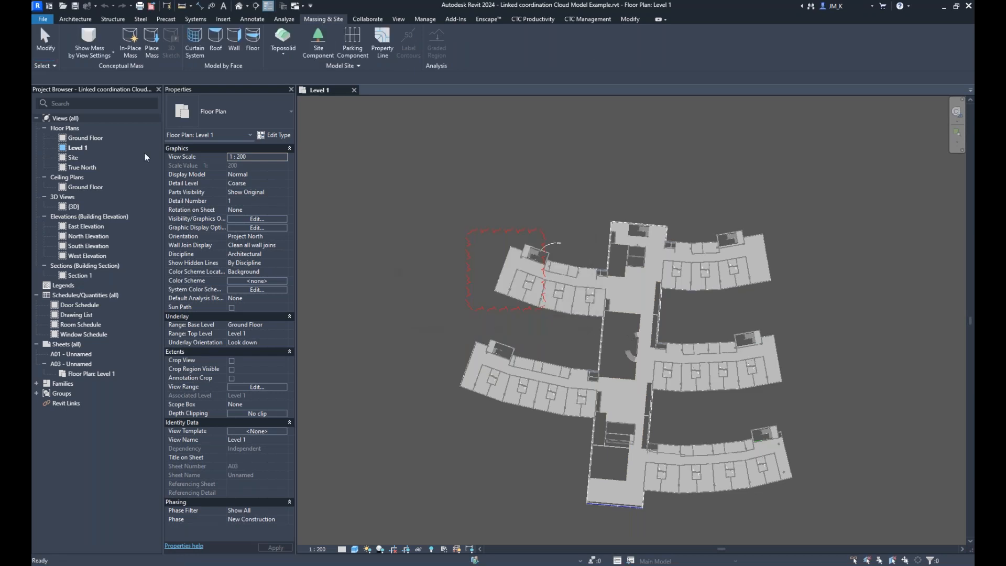
- Set the canvas color scheme and the UI active theme to Light in the color options
click(43, 20)
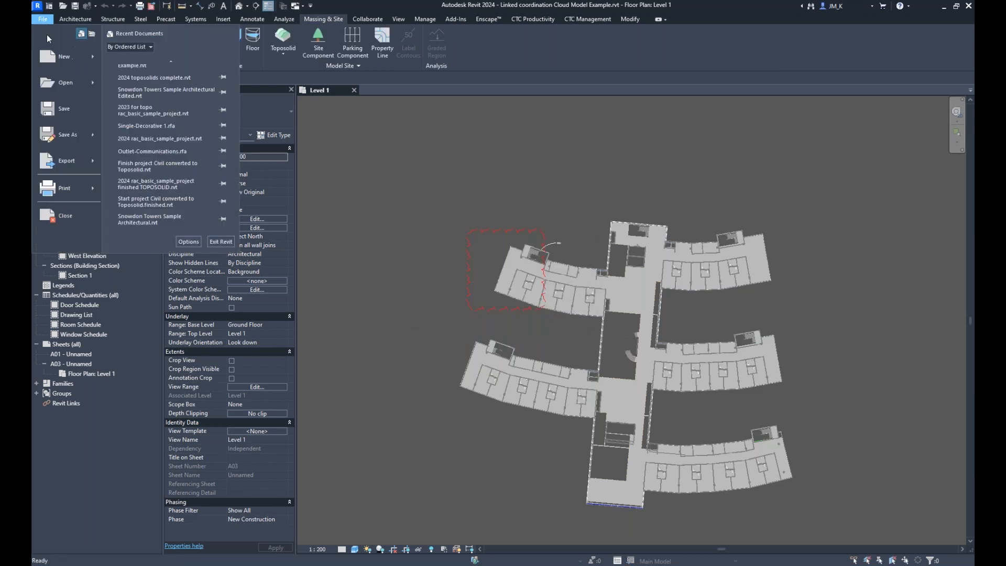
click(188, 241)
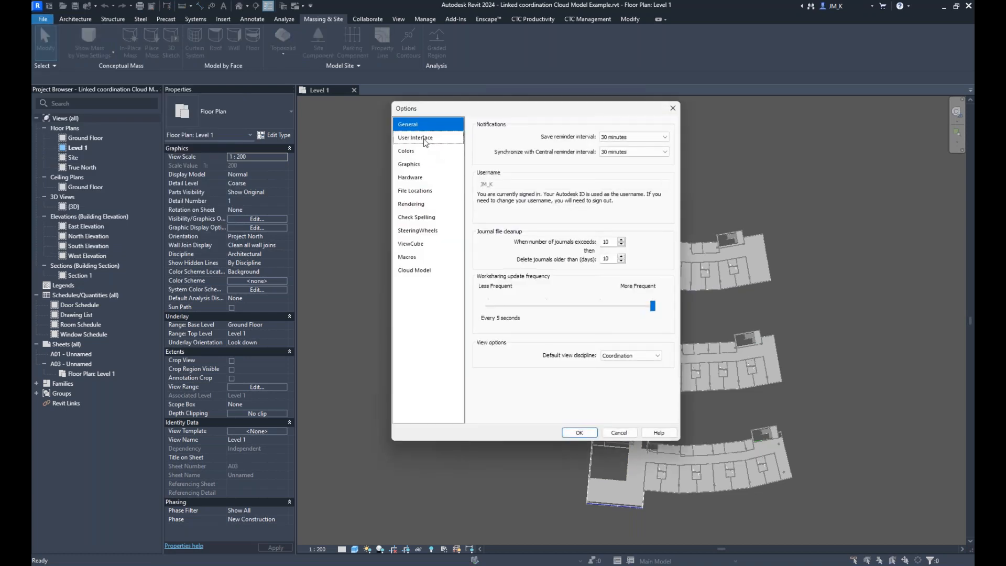
click(407, 151)
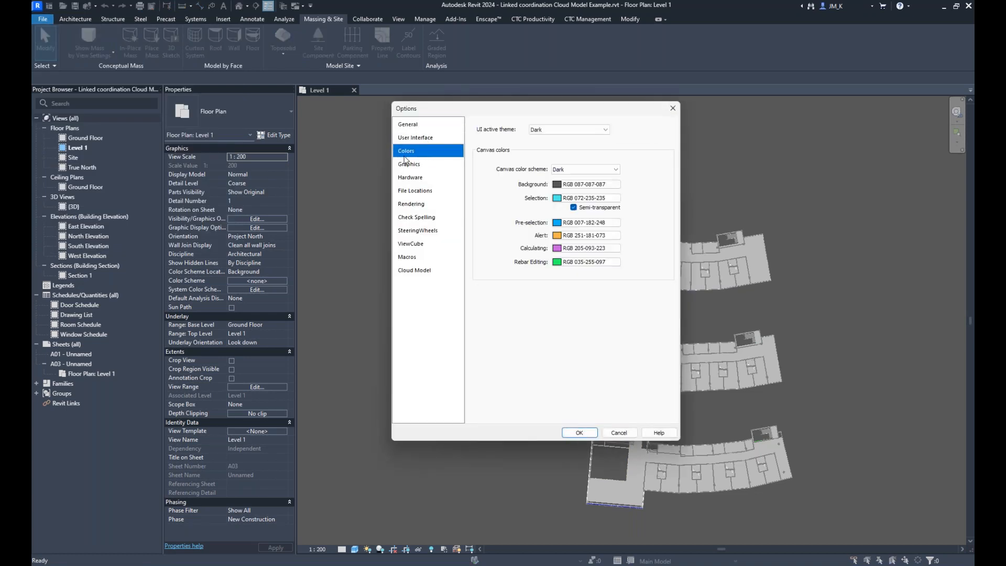
click(558, 130)
click(559, 131)
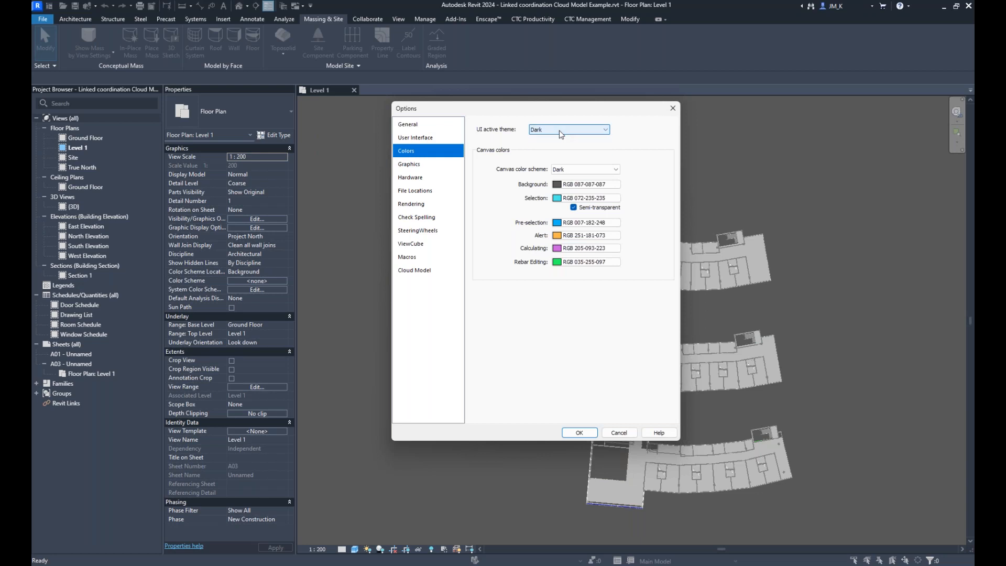
click(583, 169)
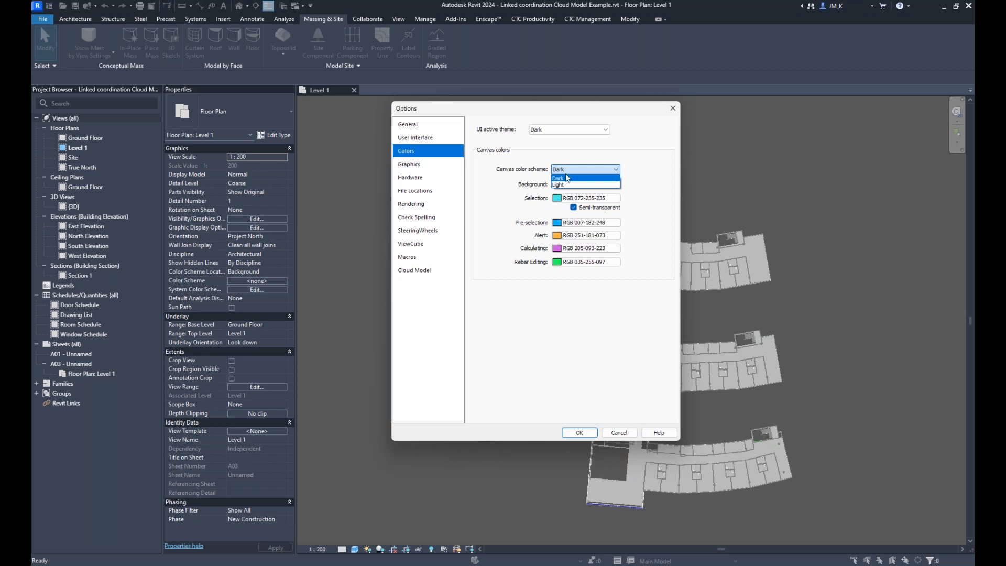
click(560, 185)
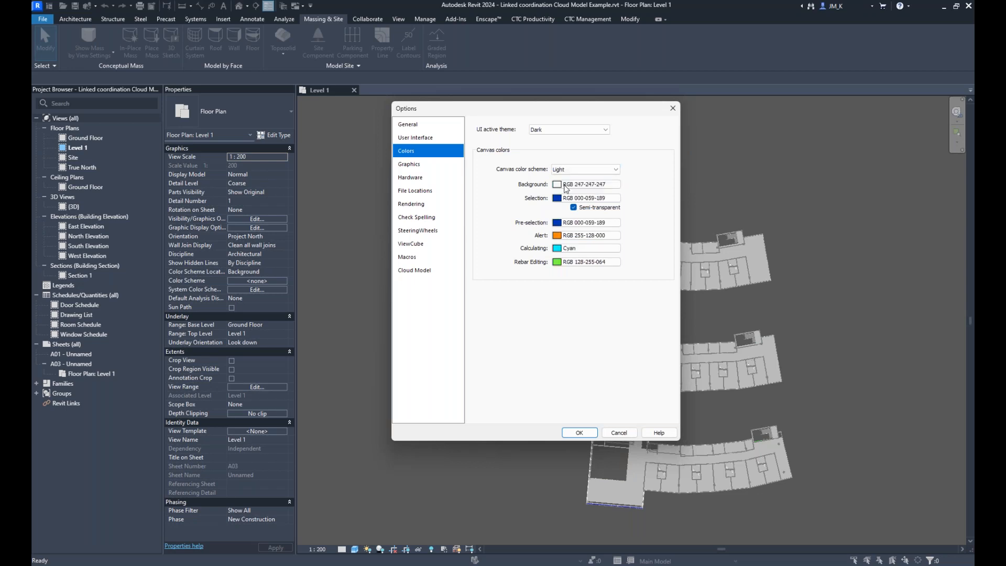
click(538, 131)
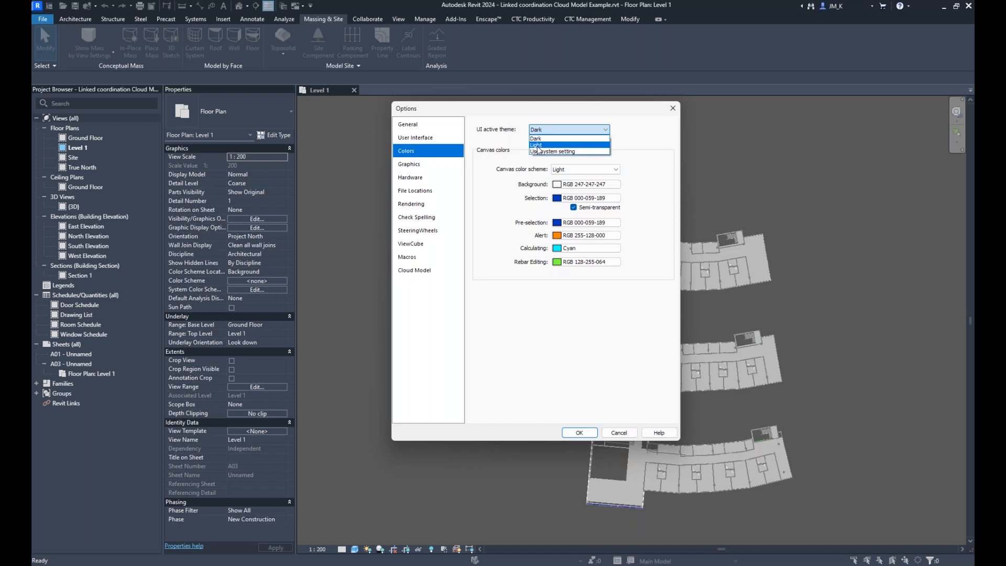
click(538, 145)
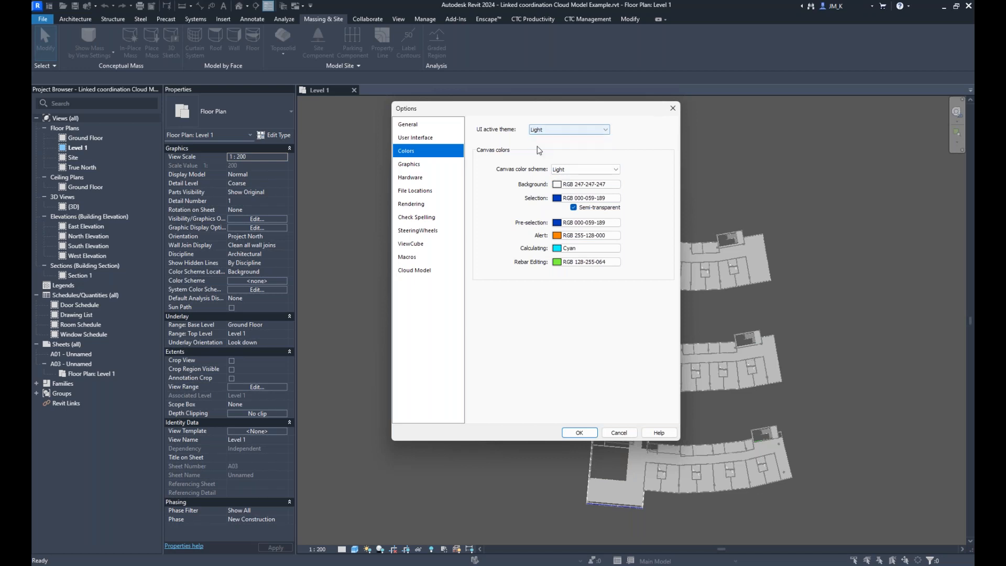
click(559, 127)
click(559, 127)
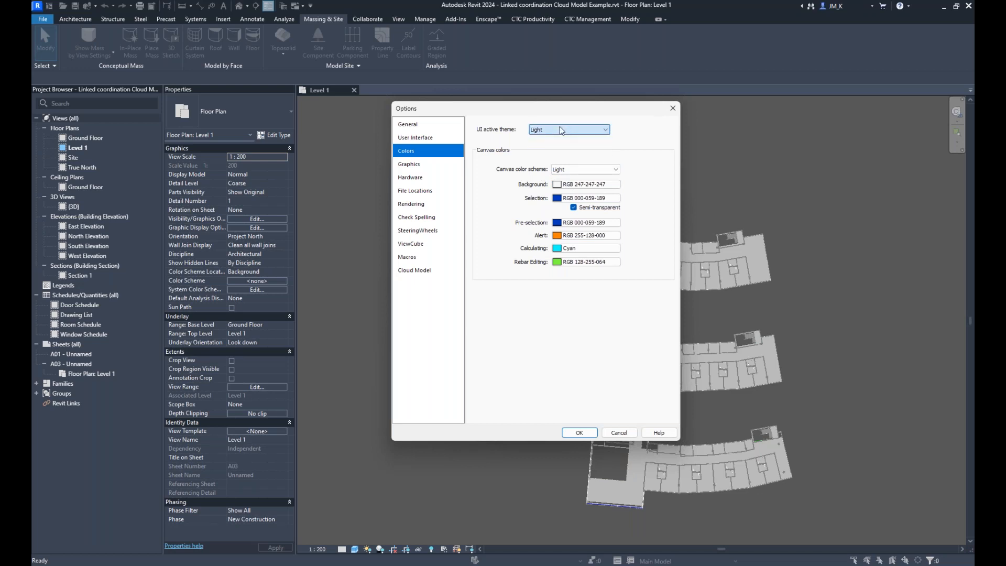
- Darken the Light canvas scheme's background color to RGB 218-218-218
click(577, 170)
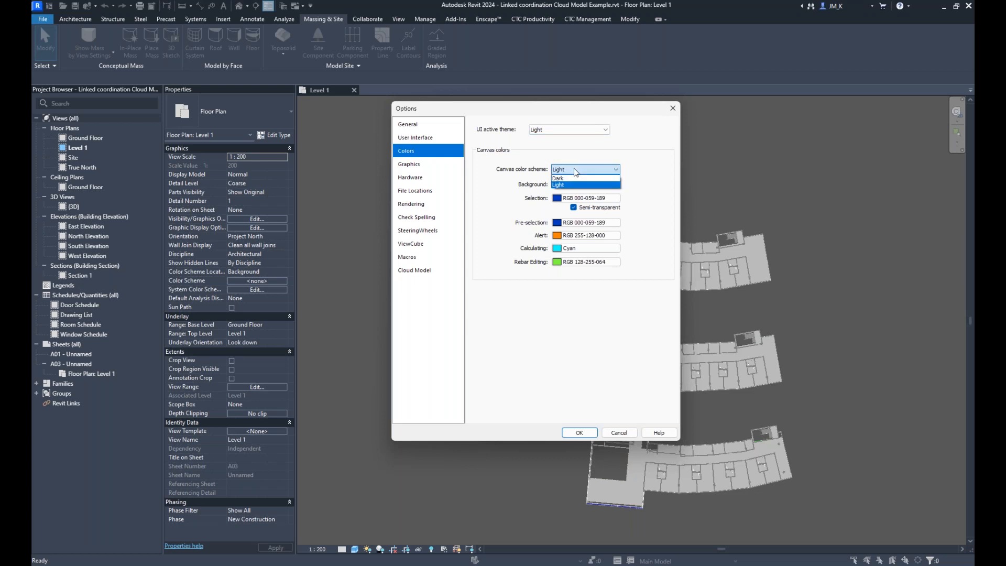
click(576, 170)
click(580, 185)
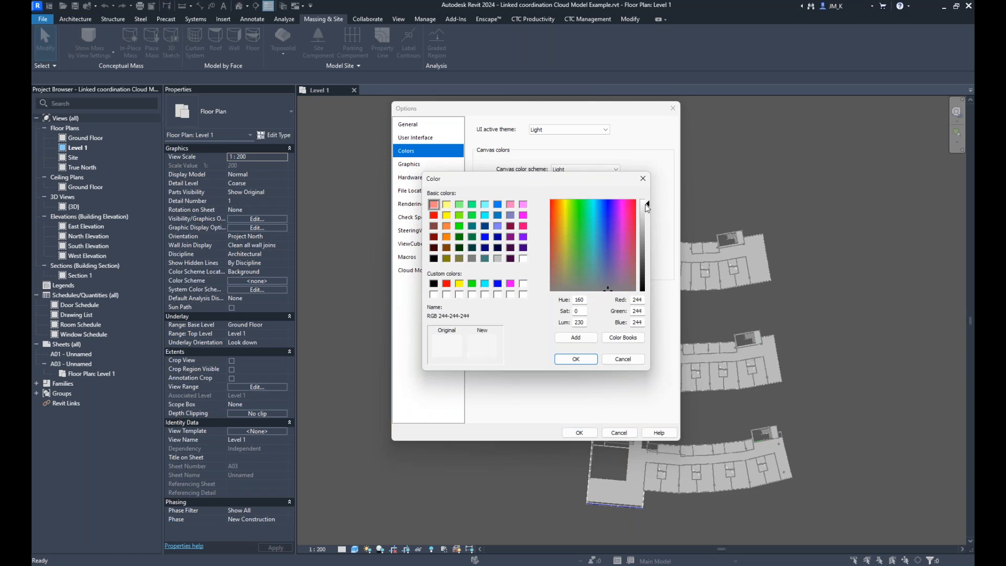
drag(646, 204, 645, 213)
click(574, 360)
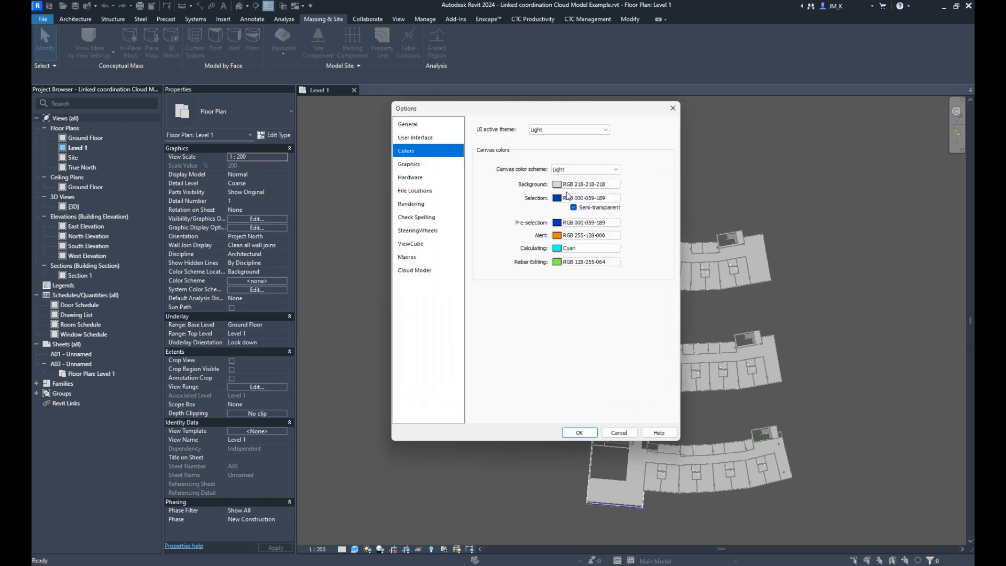
- Set the Light canvas scheme's background color to RGB 240-240-240 and apply the options
click(564, 186)
drag(646, 212, 647, 206)
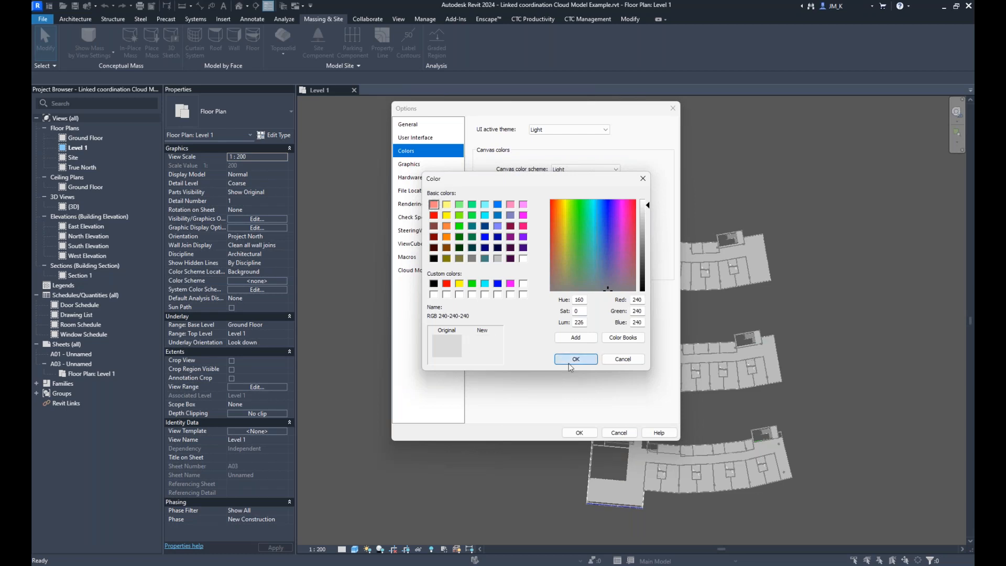
click(575, 359)
click(576, 170)
click(575, 170)
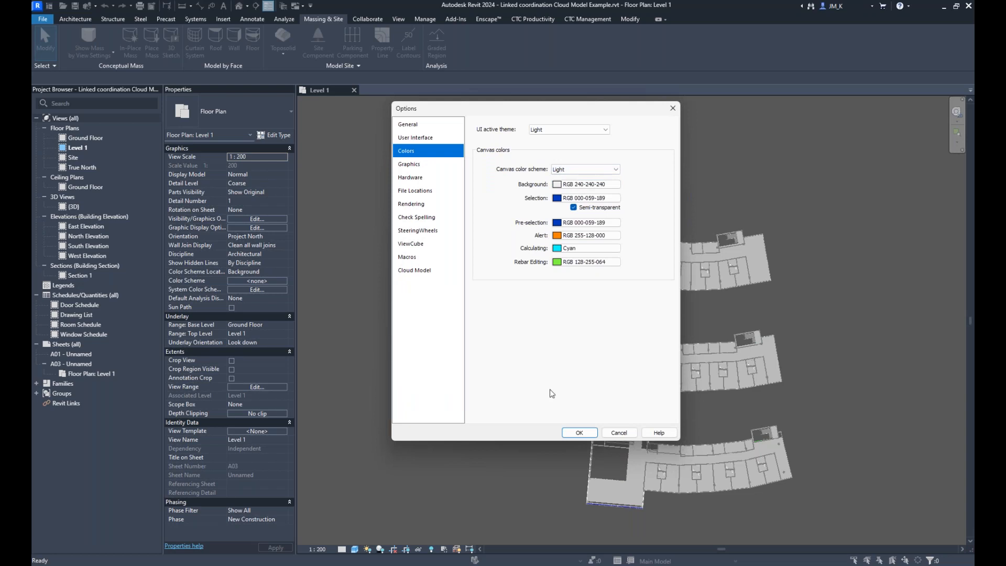
click(571, 431)
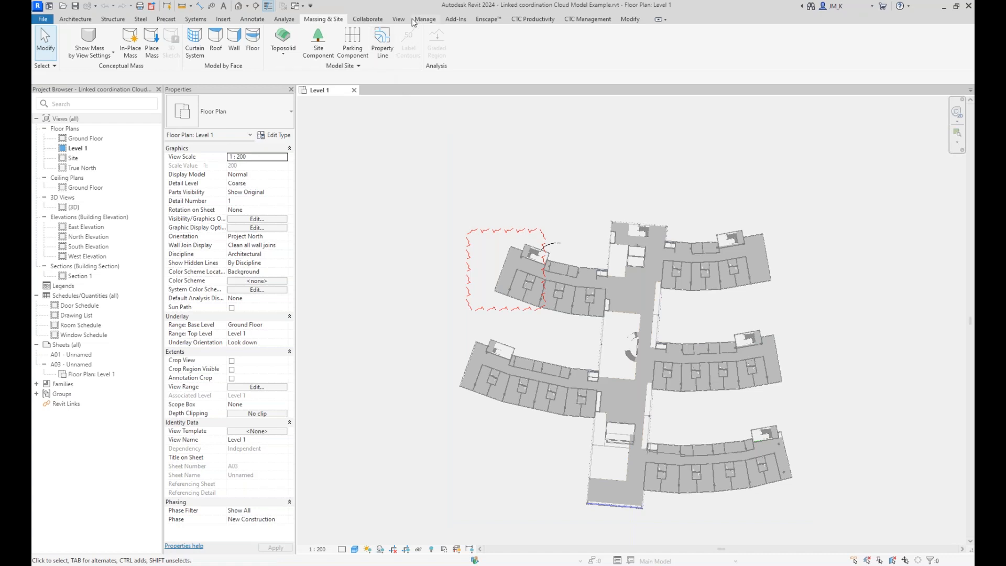
- Add a decal type named New Decal, enlarge the Decal Types dialog, and close it without saving
click(223, 19)
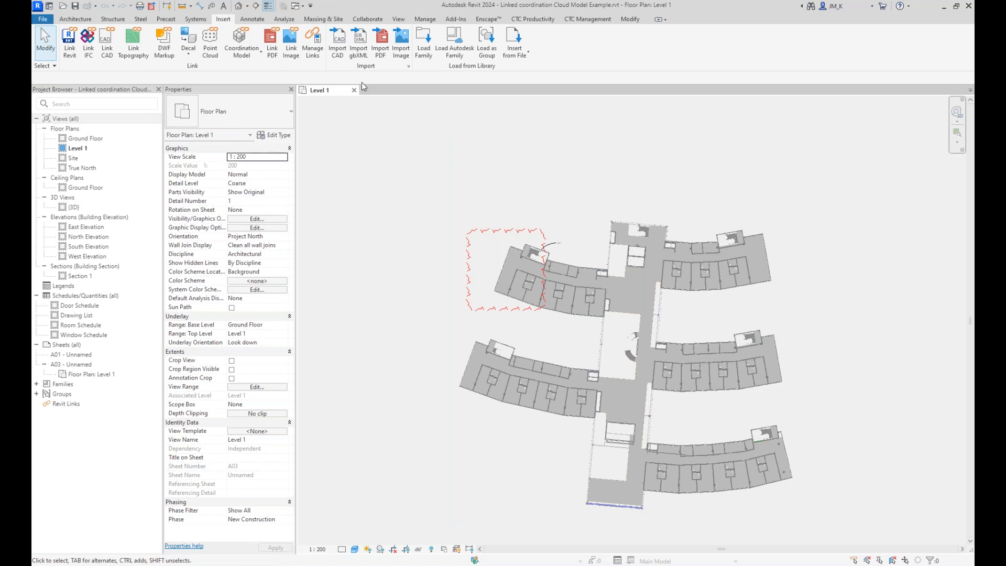
click(189, 54)
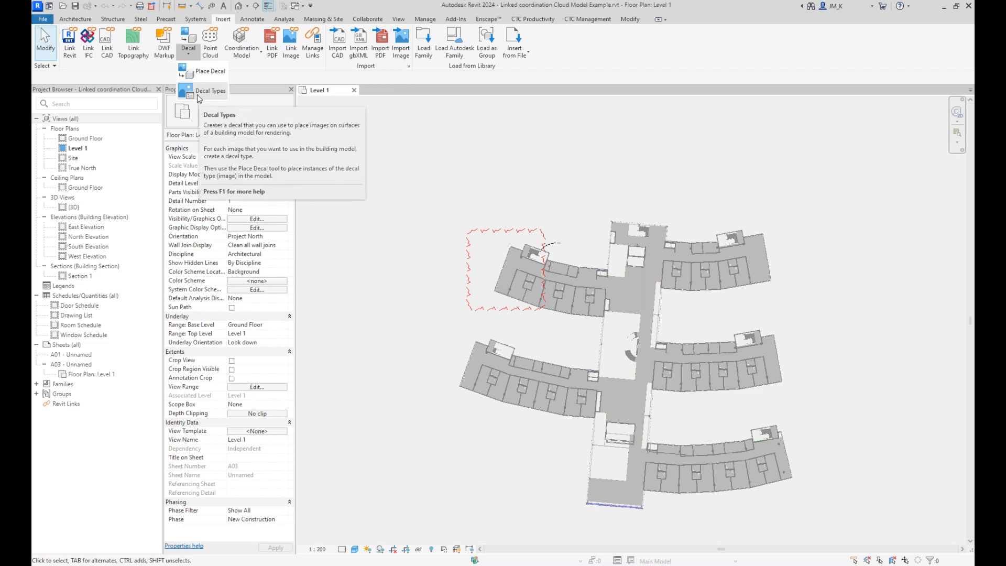
click(199, 91)
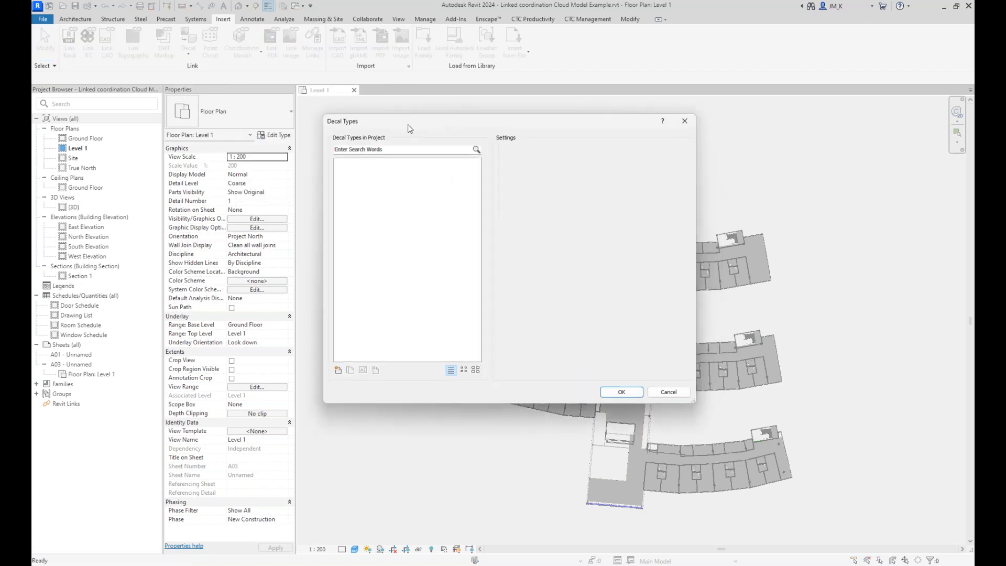
click(341, 370)
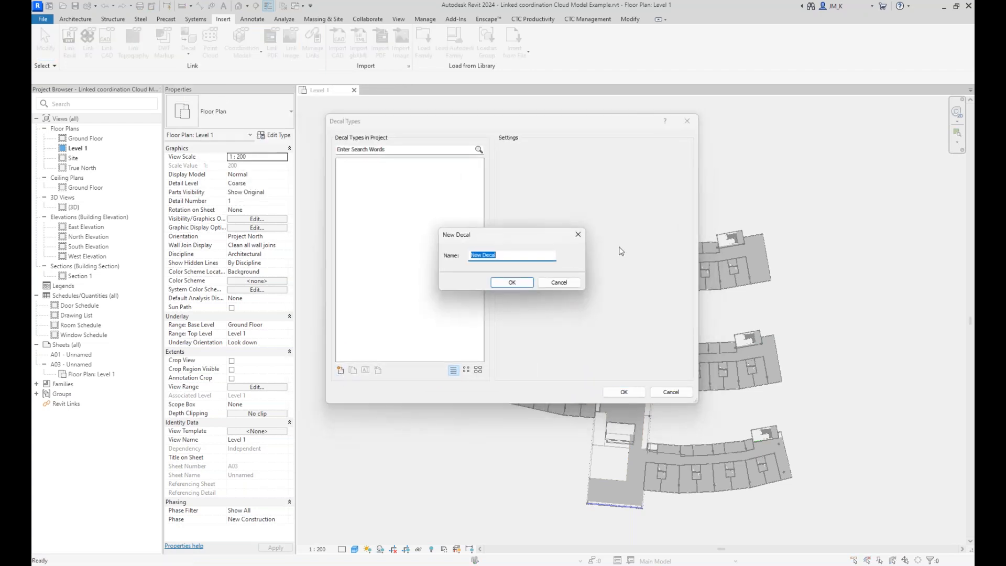
click(513, 282)
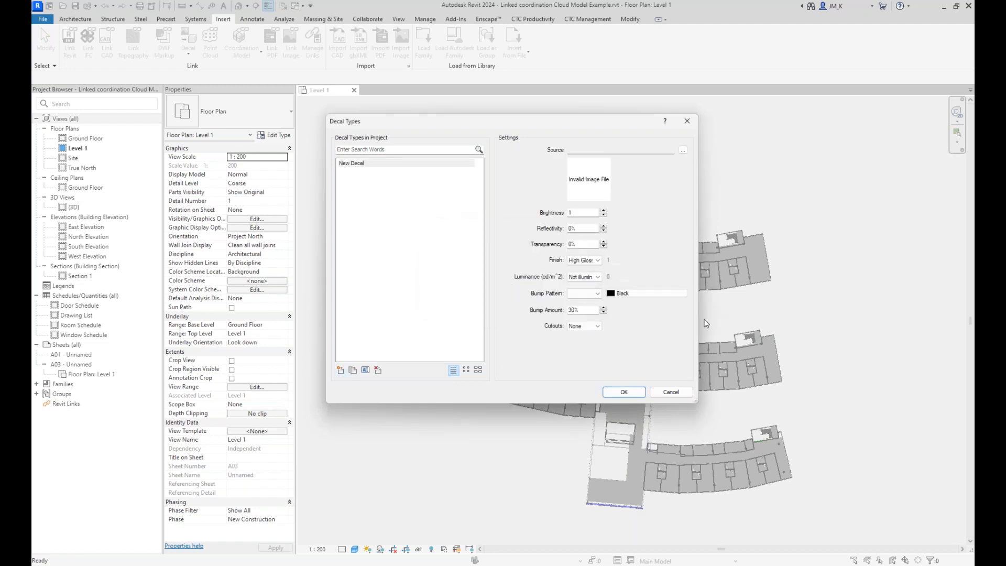
drag(695, 401, 875, 454)
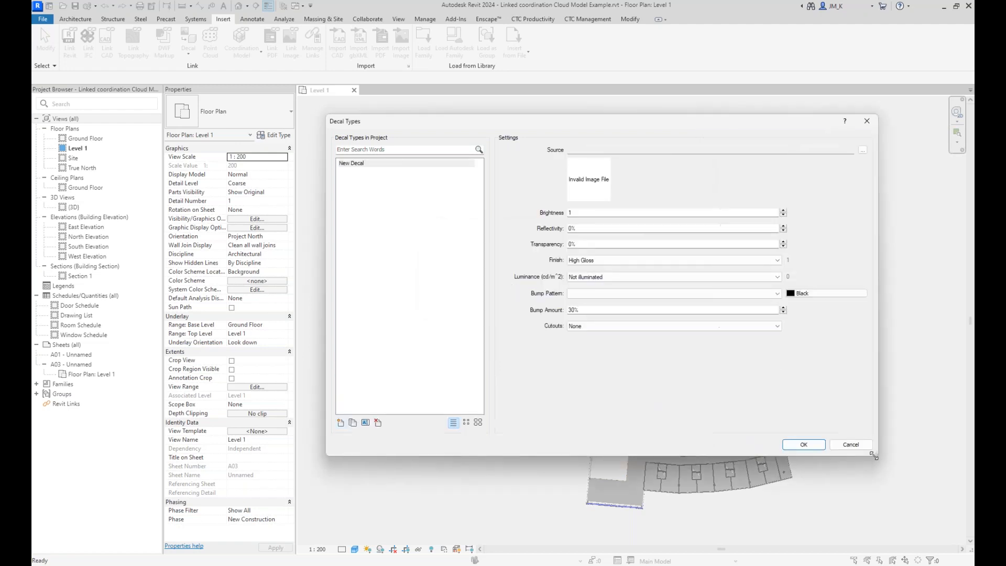
click(869, 124)
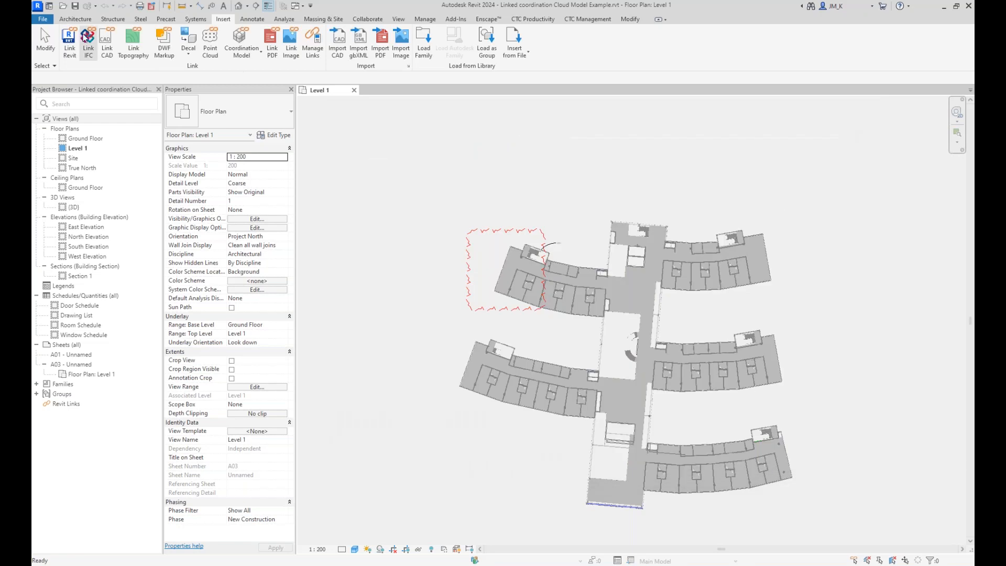
- Open the room and area color schemes for editing and enlarge the Edit Color Scheme dialog
click(66, 21)
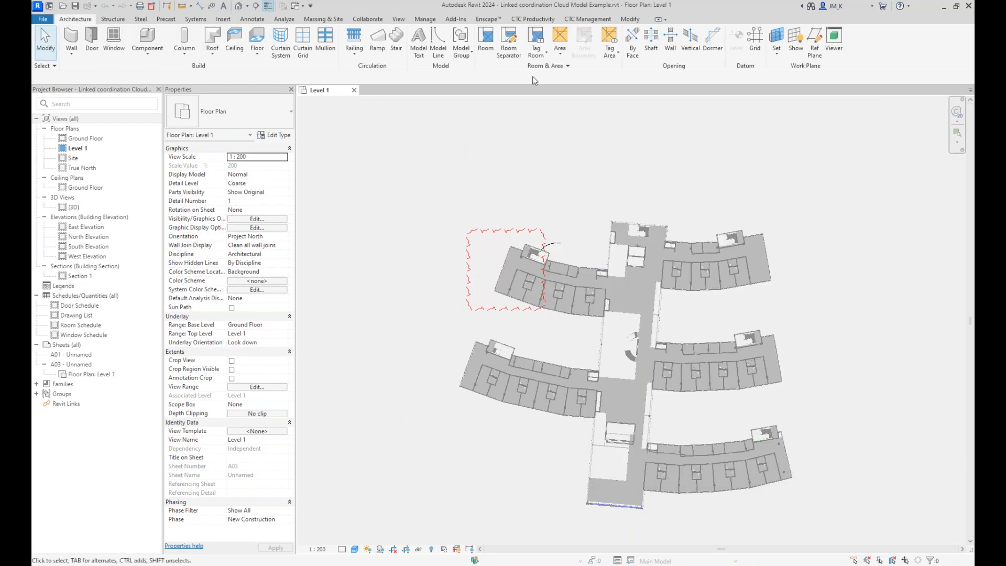
click(564, 66)
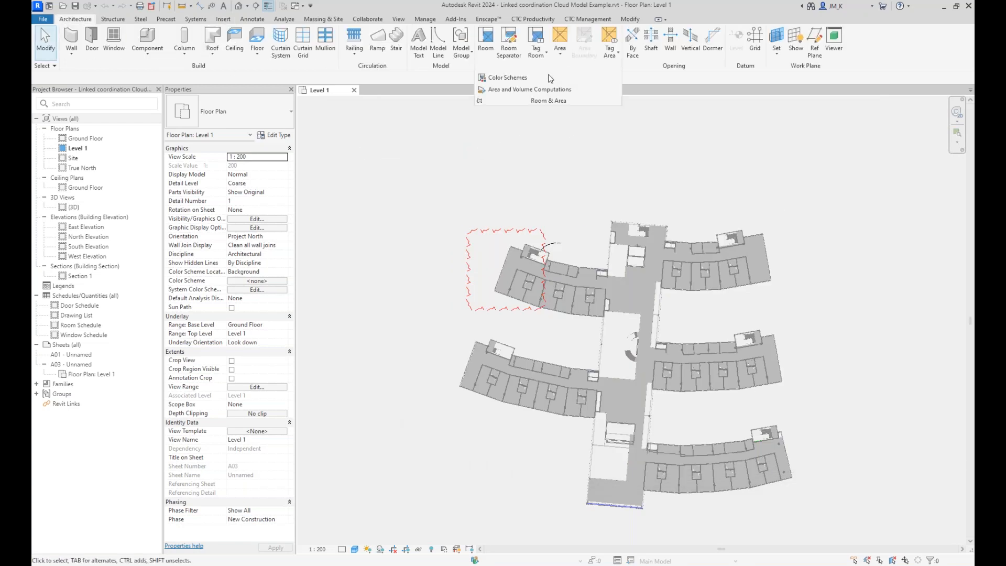
click(506, 77)
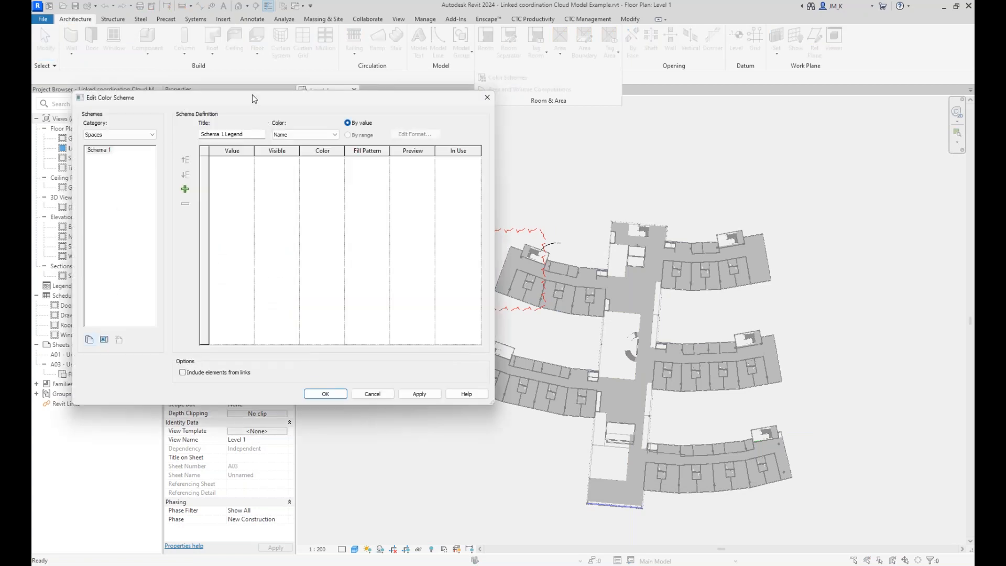
drag(253, 95, 318, 111)
drag(551, 419, 907, 406)
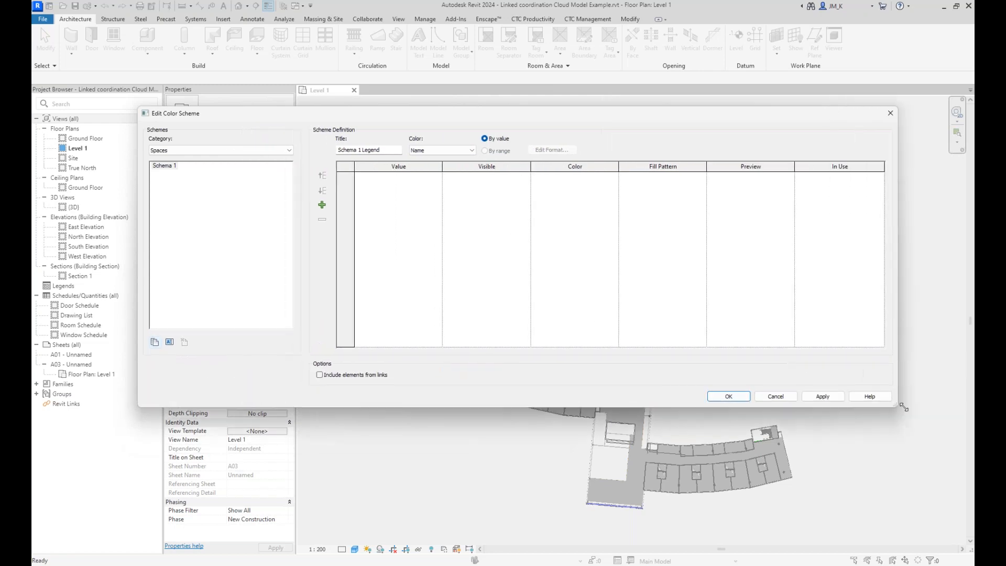
- Duplicate Schema 1 as Schema 2, color it by calculated heating load, and discard the color scheme edits
click(155, 342)
click(524, 280)
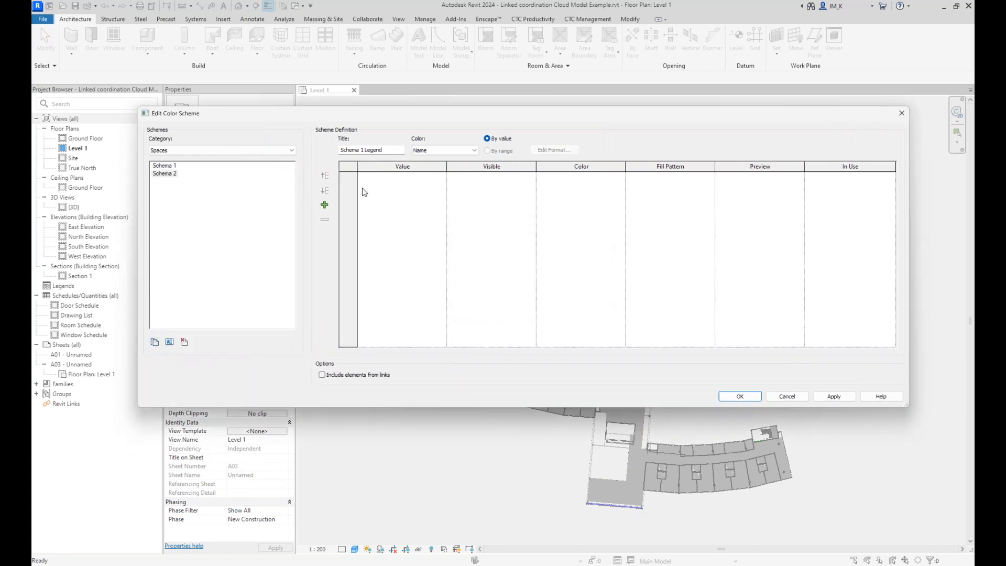
click(433, 149)
click(461, 191)
click(524, 308)
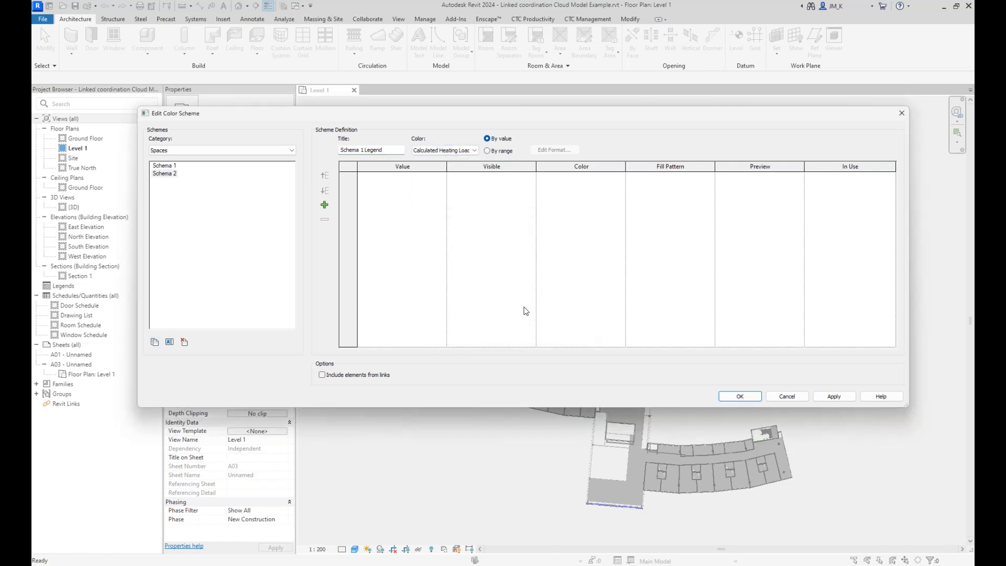
click(794, 398)
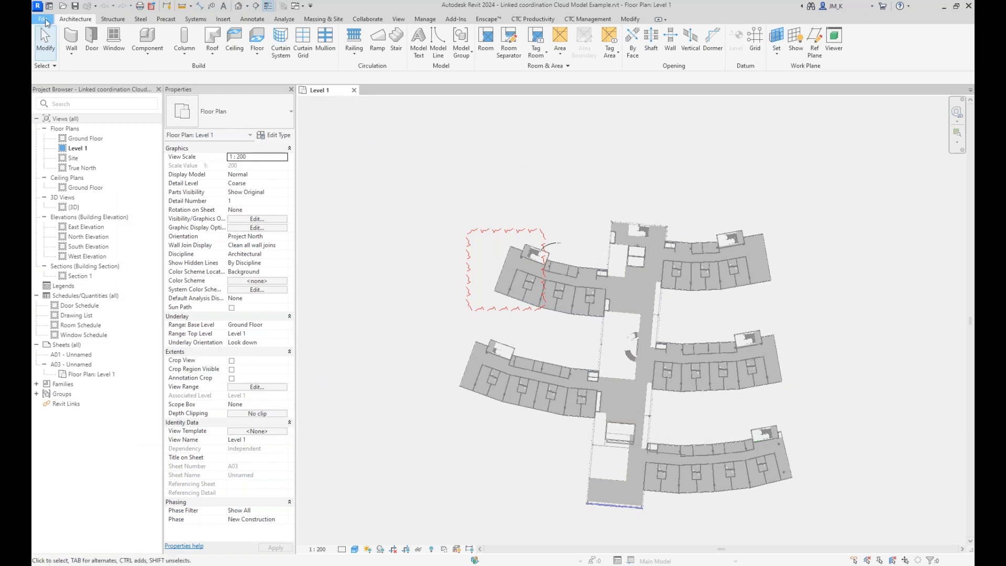
- Start opening a file and browse to the Samples folder
click(45, 21)
click(61, 83)
drag(439, 171, 453, 142)
click(358, 210)
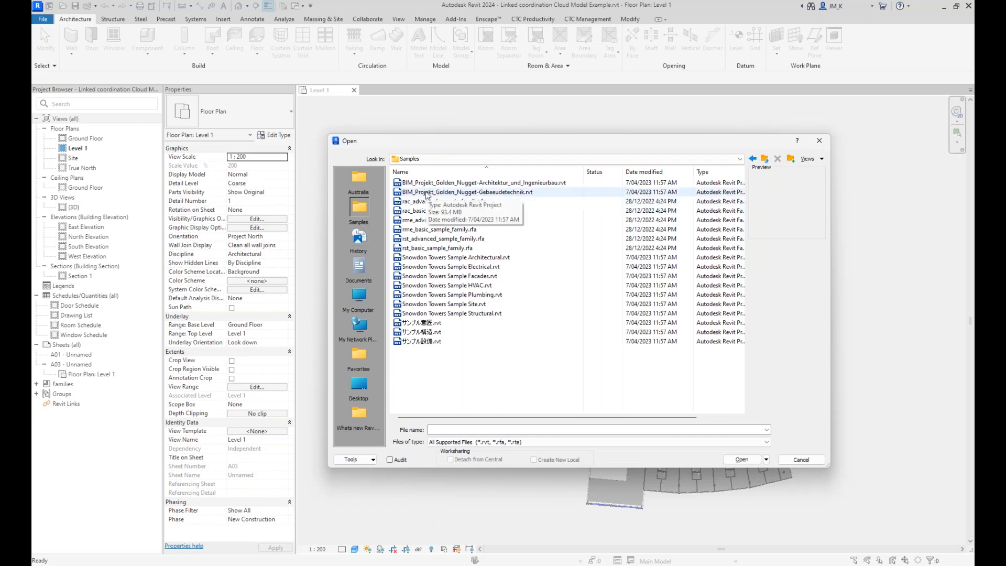
- Preview the Snowdon Towers, Golden Nugget, Japanese and family sample files, and close the file selection without opening any
click(440, 258)
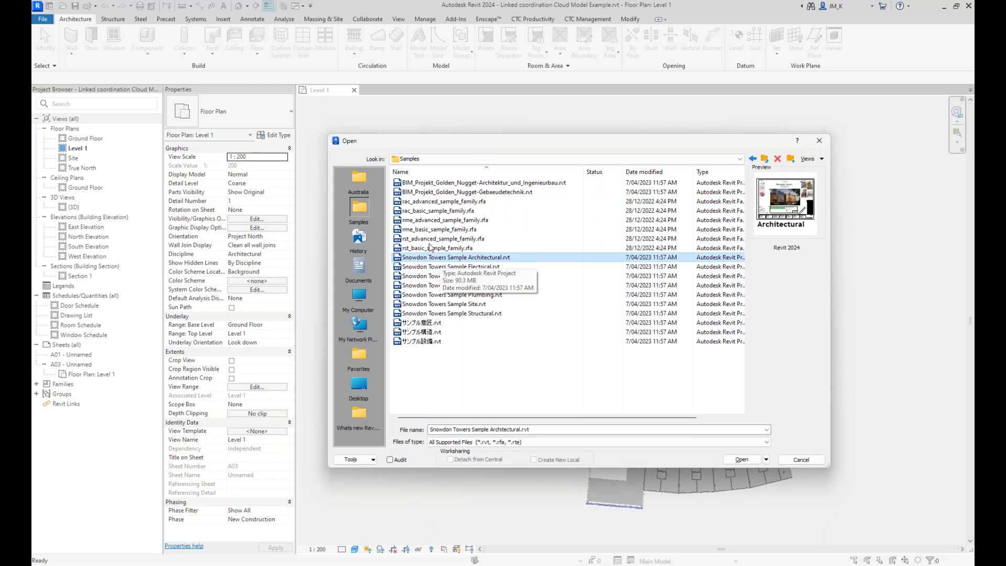
click(430, 239)
click(430, 249)
click(428, 229)
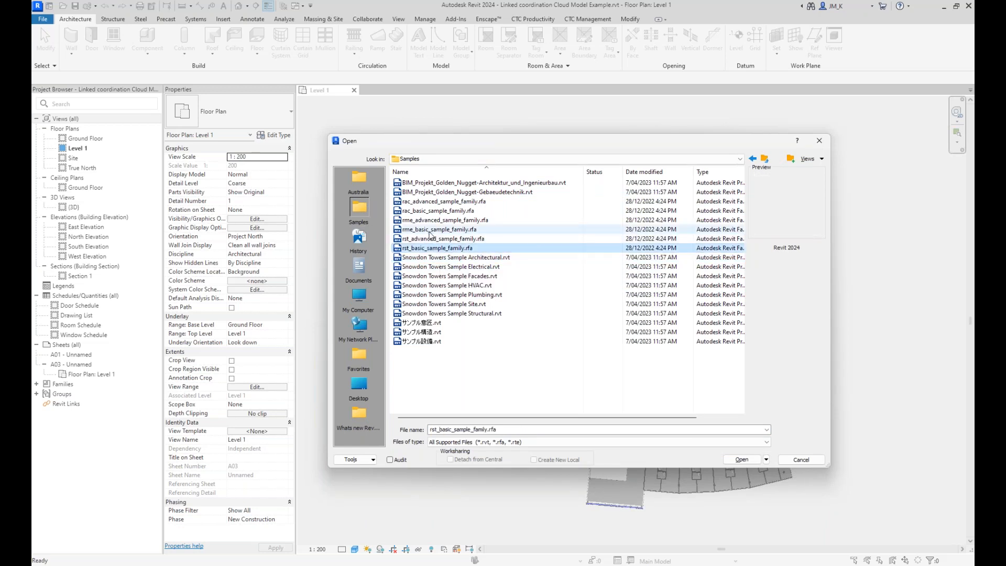
click(427, 219)
click(425, 211)
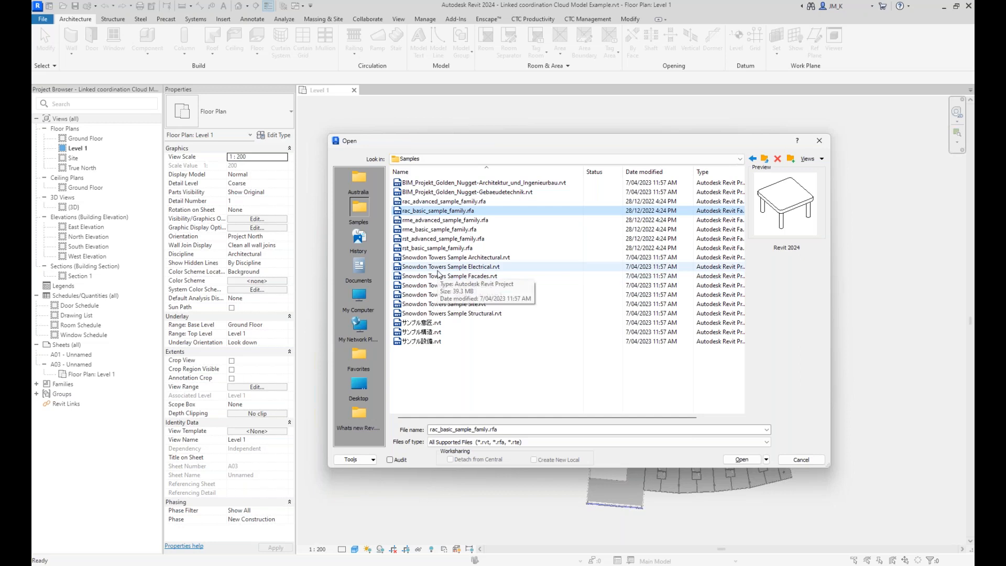
click(426, 322)
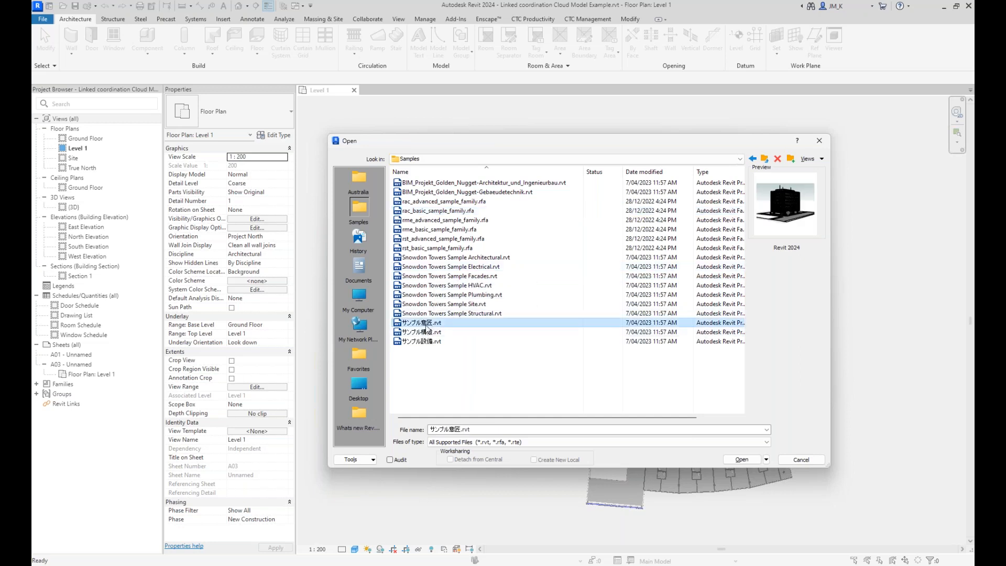
click(427, 332)
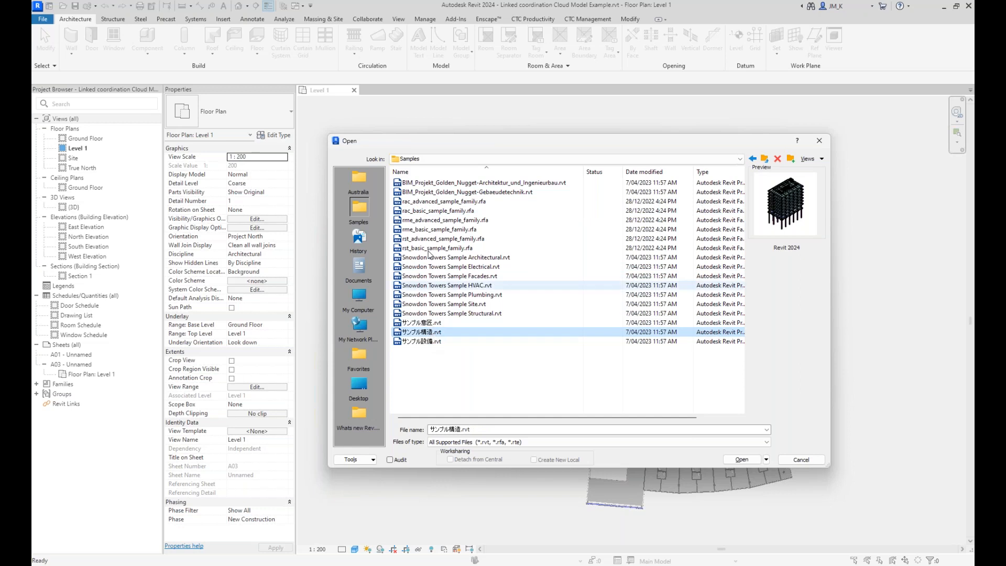
click(422, 192)
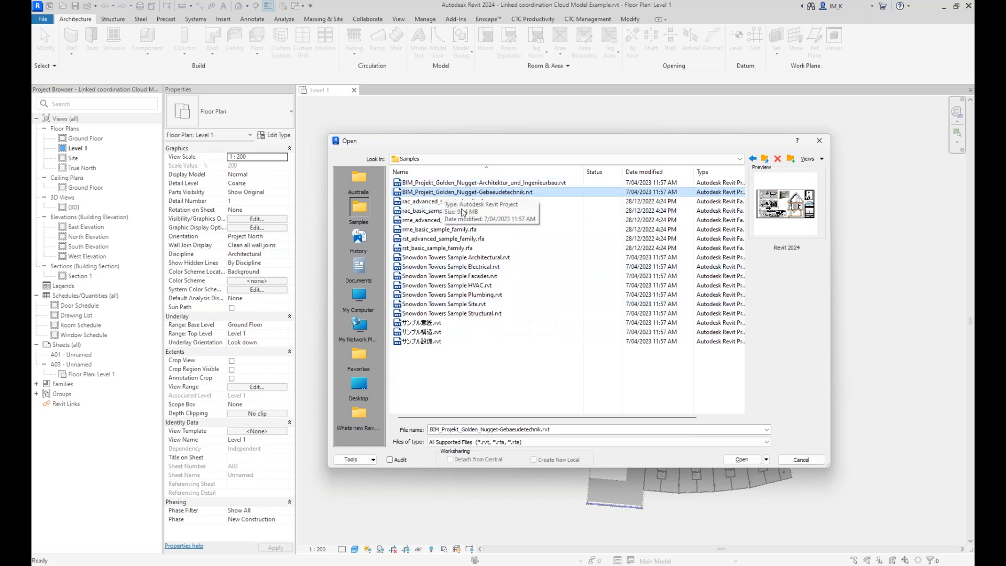
click(448, 257)
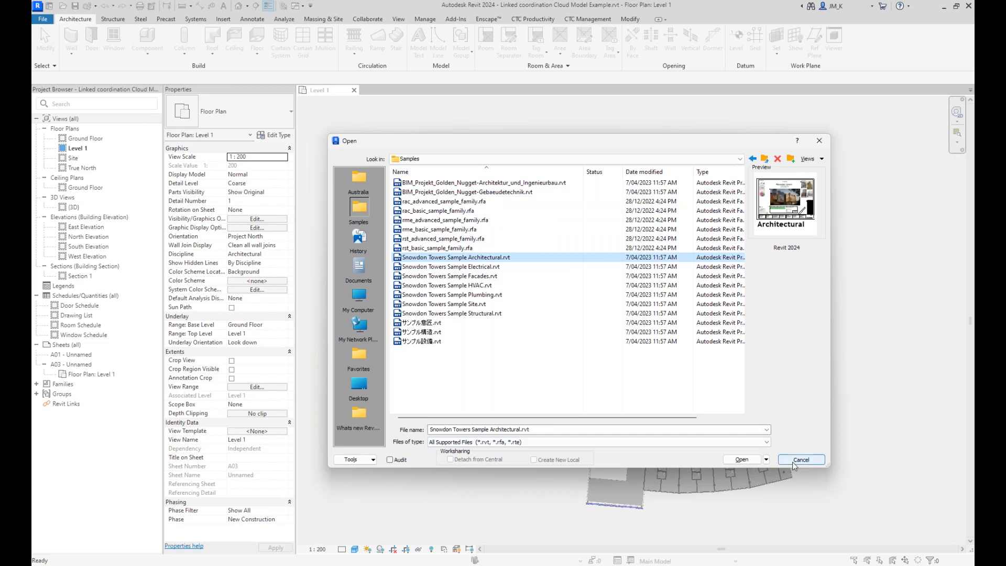
click(795, 464)
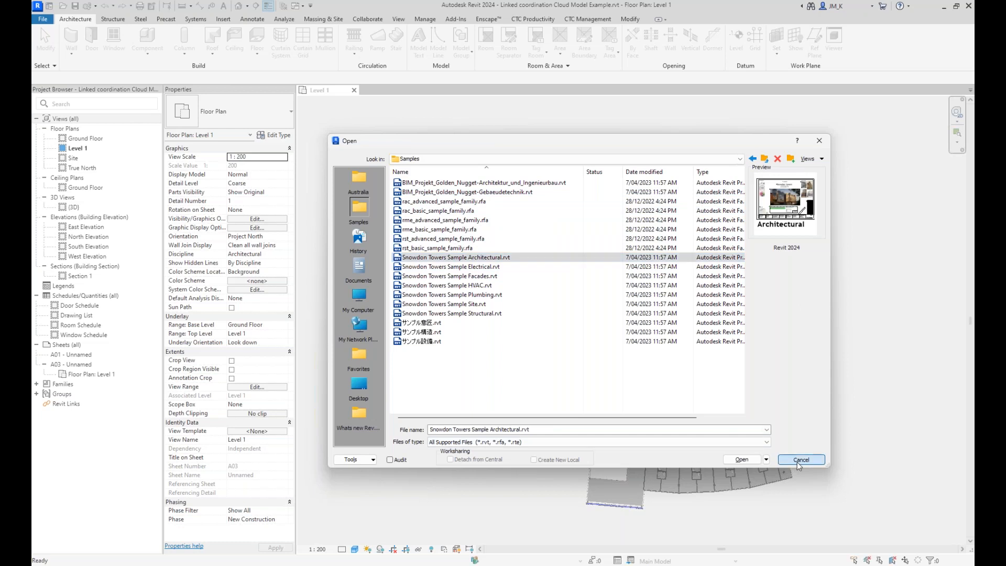
- Search the project browser for window
click(77, 104)
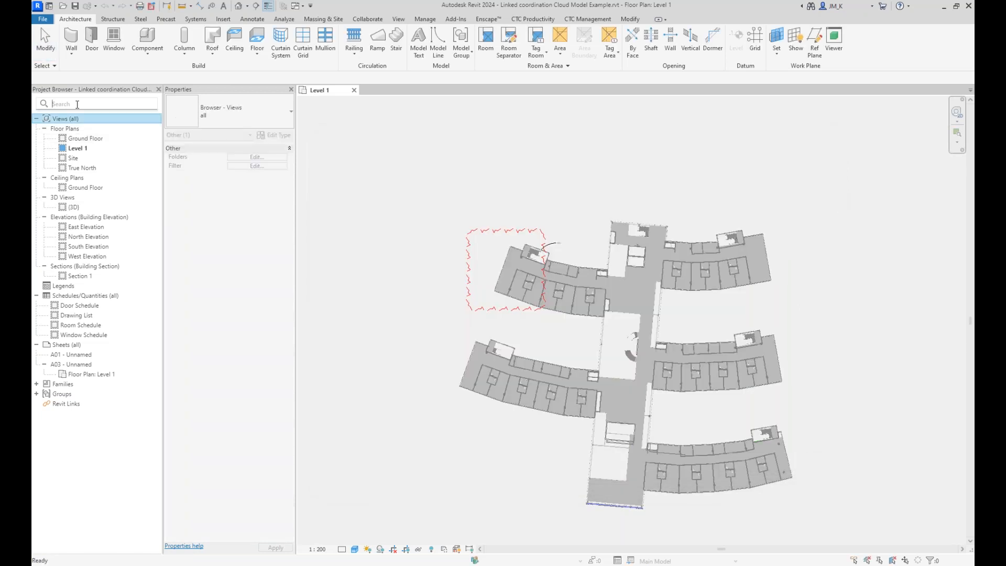
text(window)
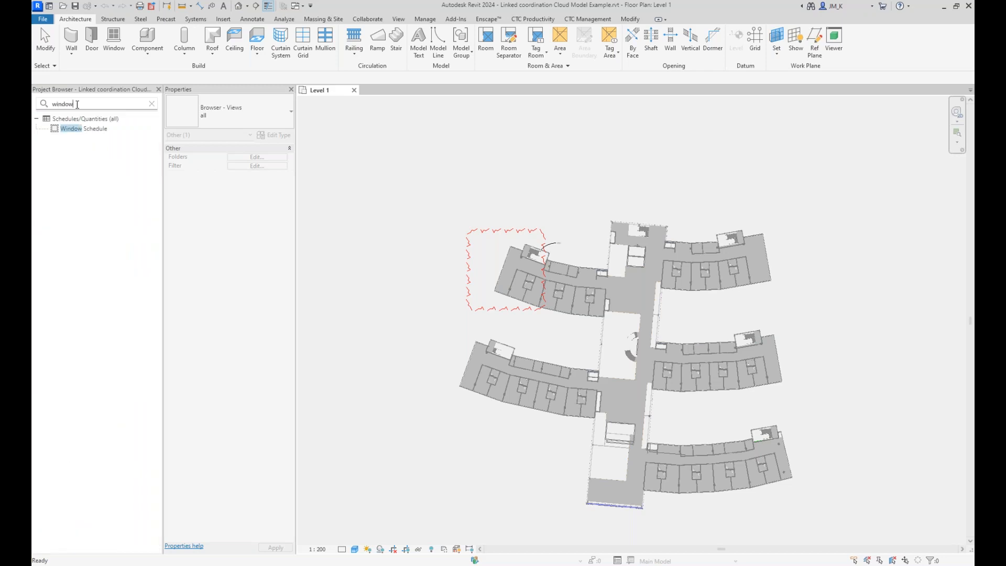
click(446, 200)
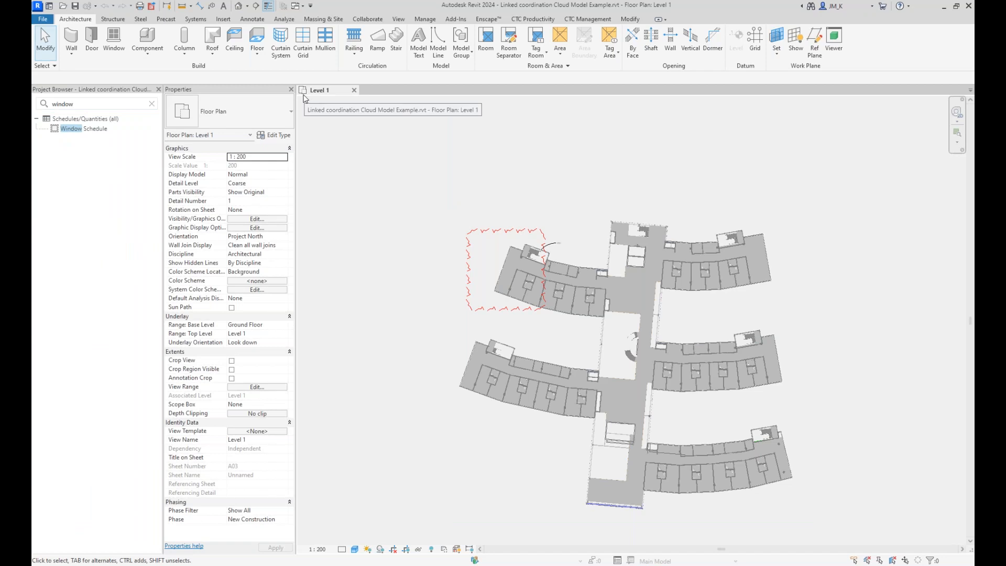
- Open the recent project 2023 for topo rac_basic_sample_project.rvt and search its project browser for window
click(50, 20)
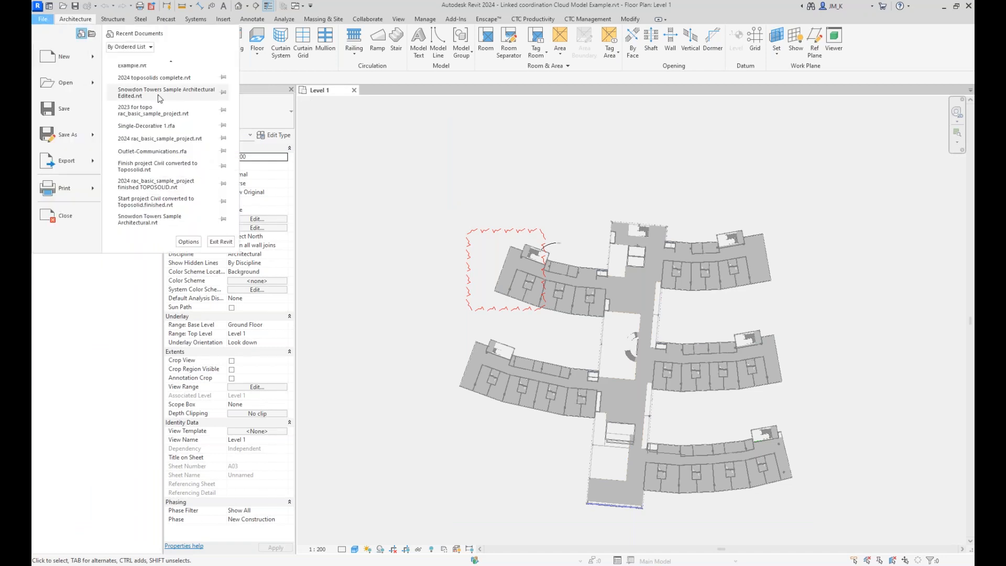
click(152, 111)
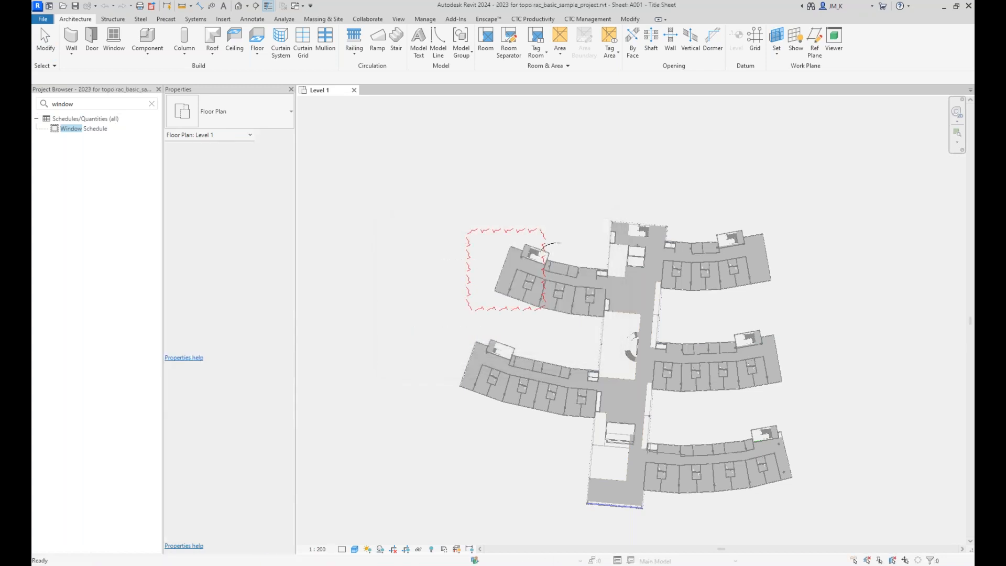
text(window)
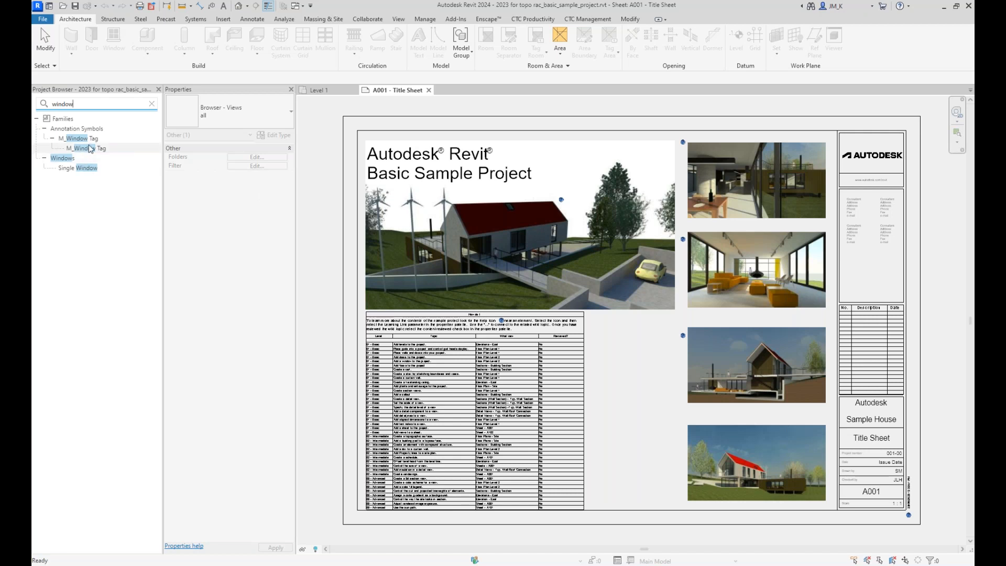
- Replace the project browser search term with door, followed by sche
drag(83, 104, 33, 104)
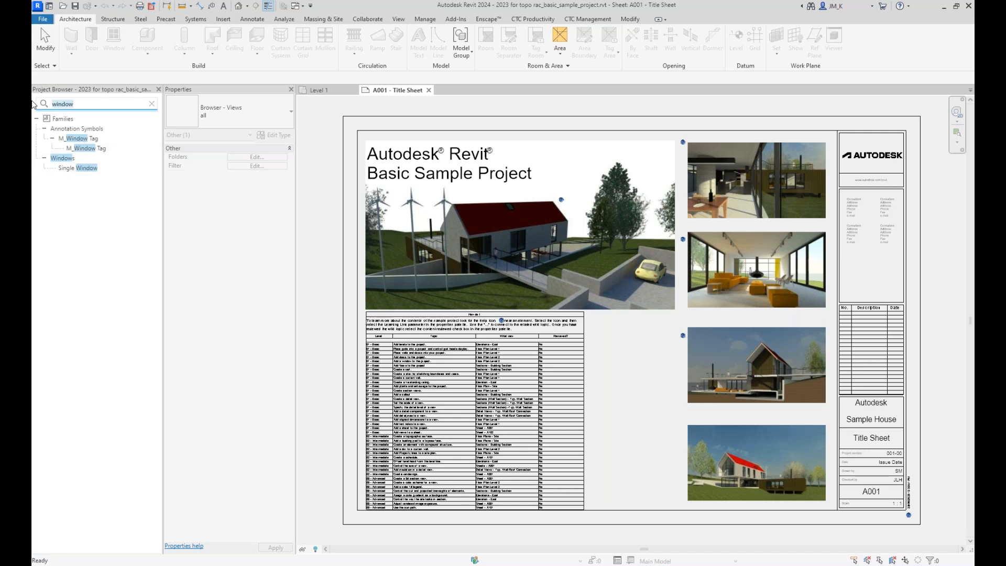
text(door)
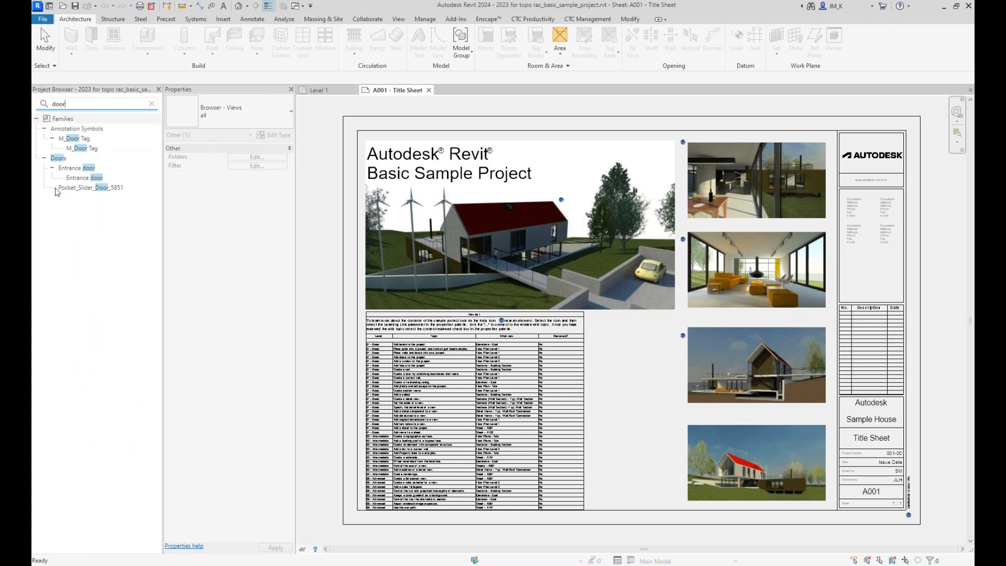
drag(47, 107, 44, 110)
text(sche)
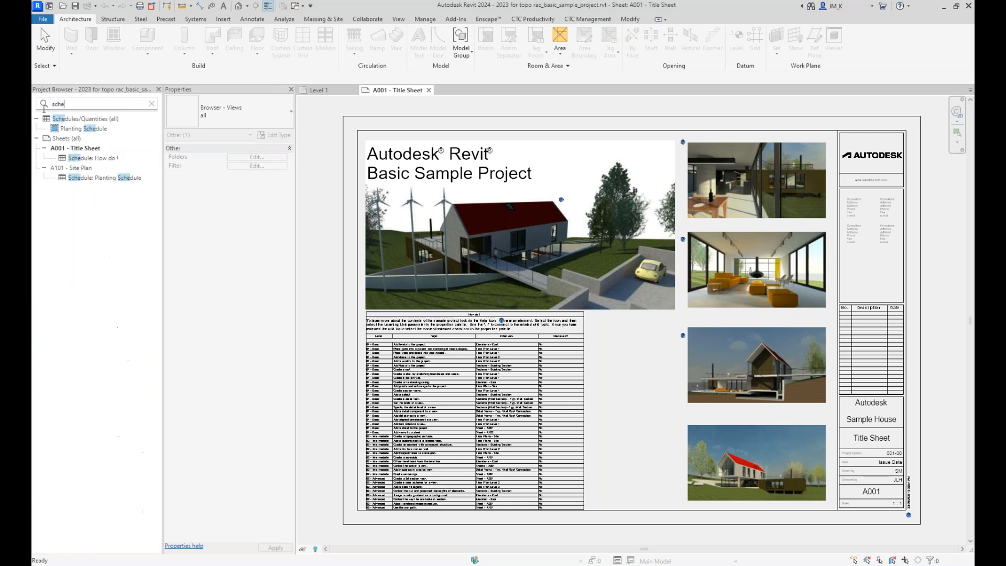
- Search the project browser for plant and clear the search
key(BackSpace)
key(BackSpace)
key(BackSpace)
key(BackSpace)
text(plant)
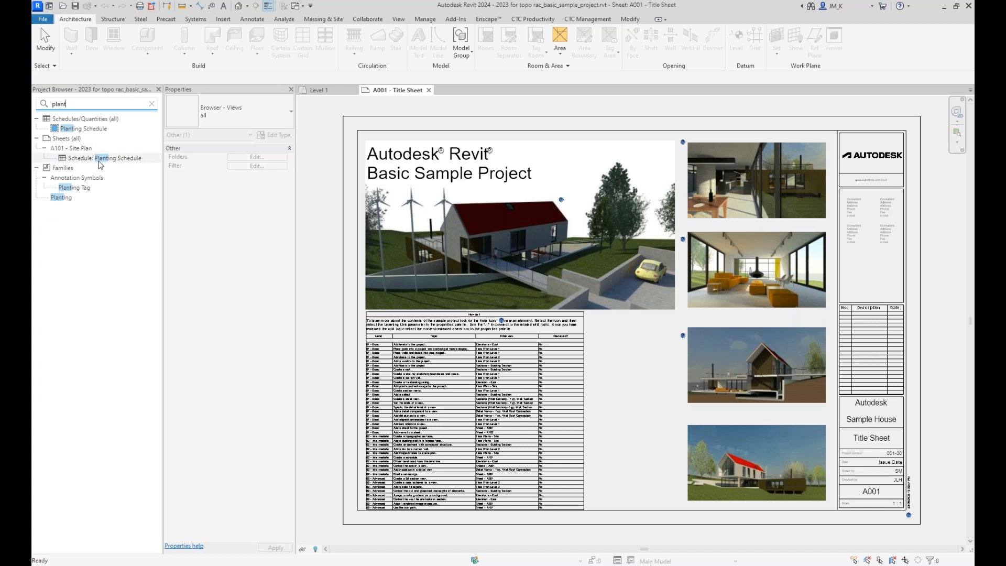
click(152, 103)
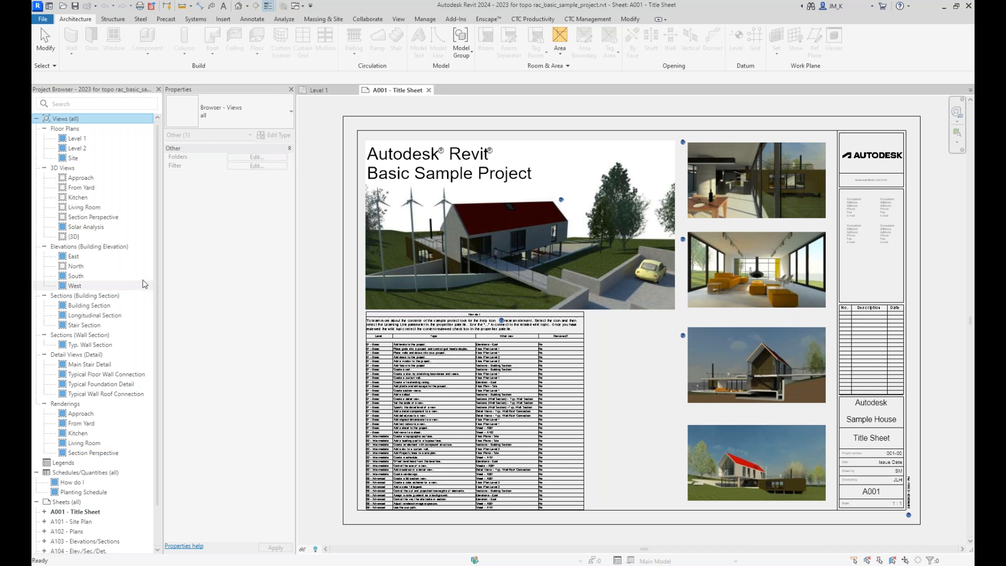
- View the model in 3D, and draw a scope box in the Site floor plan over the house and the open ground
click(237, 7)
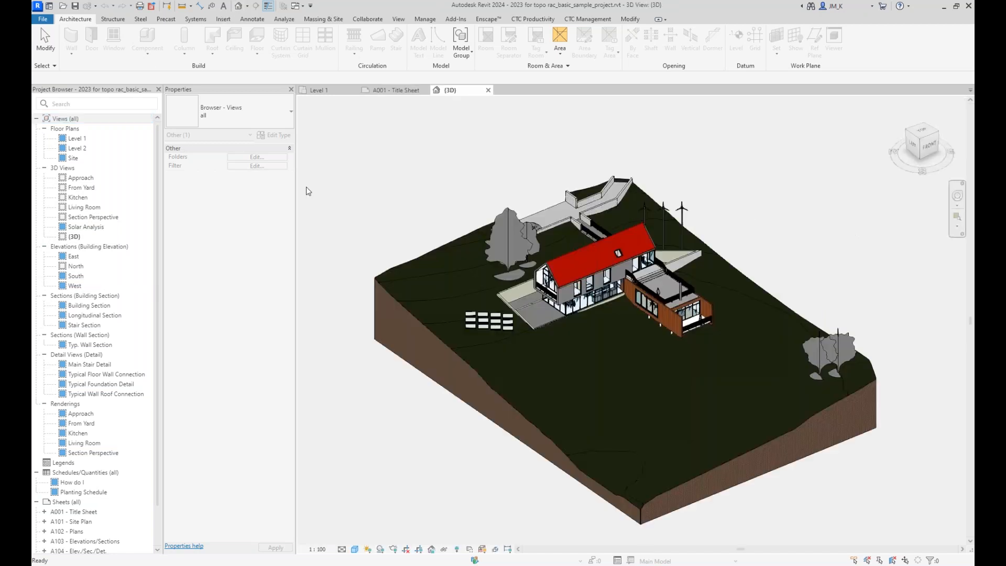
double_click(73, 158)
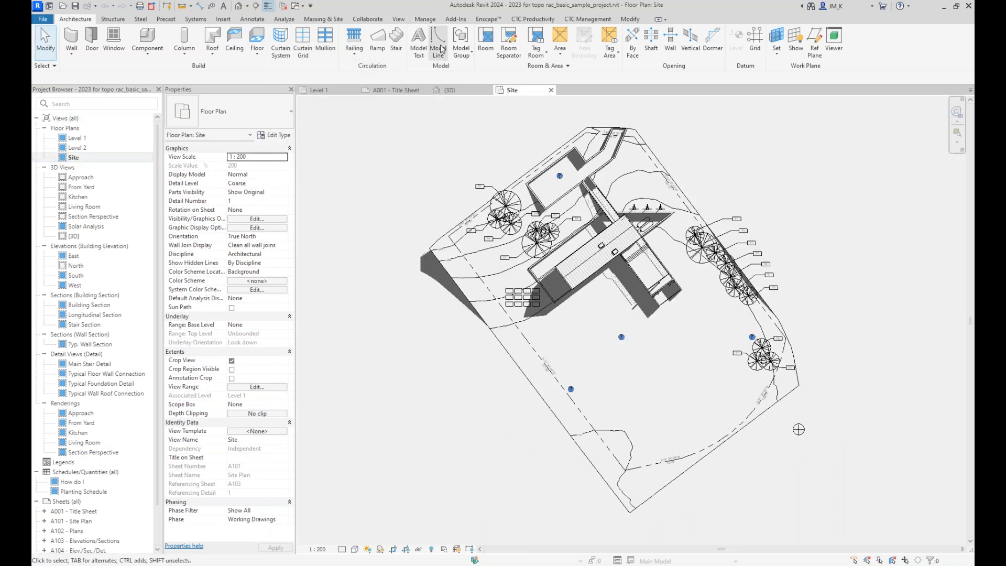
click(403, 23)
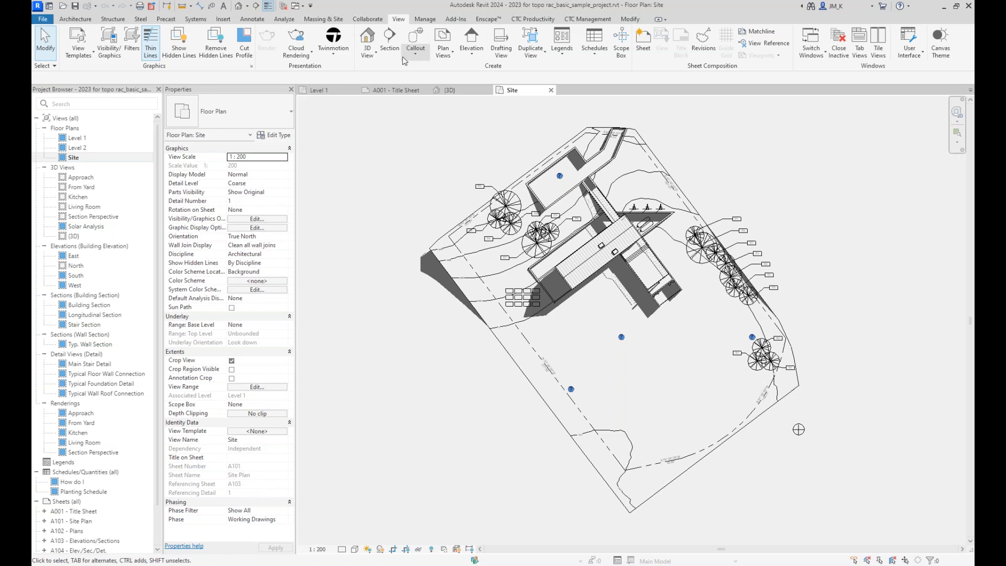
click(622, 50)
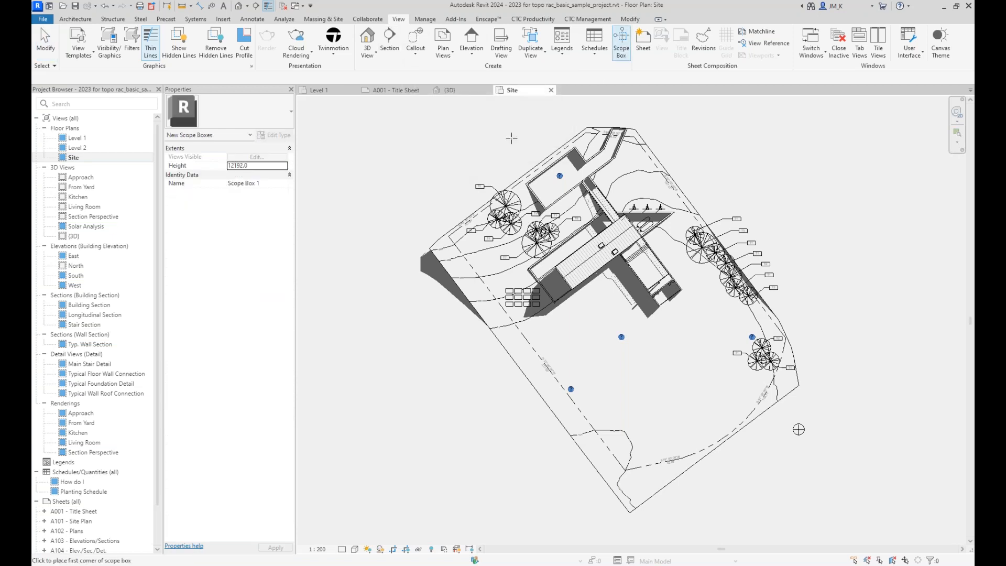
click(465, 223)
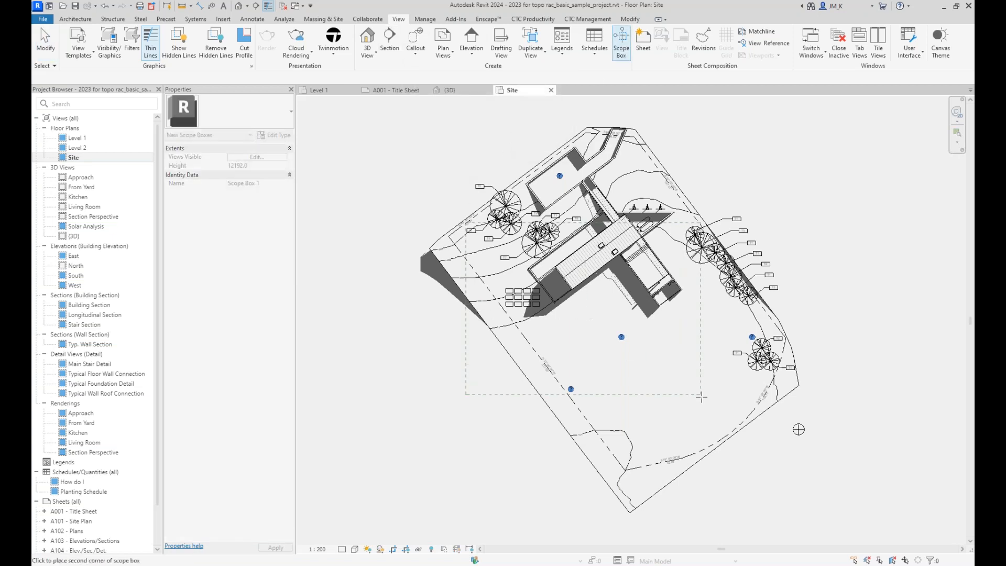
click(778, 449)
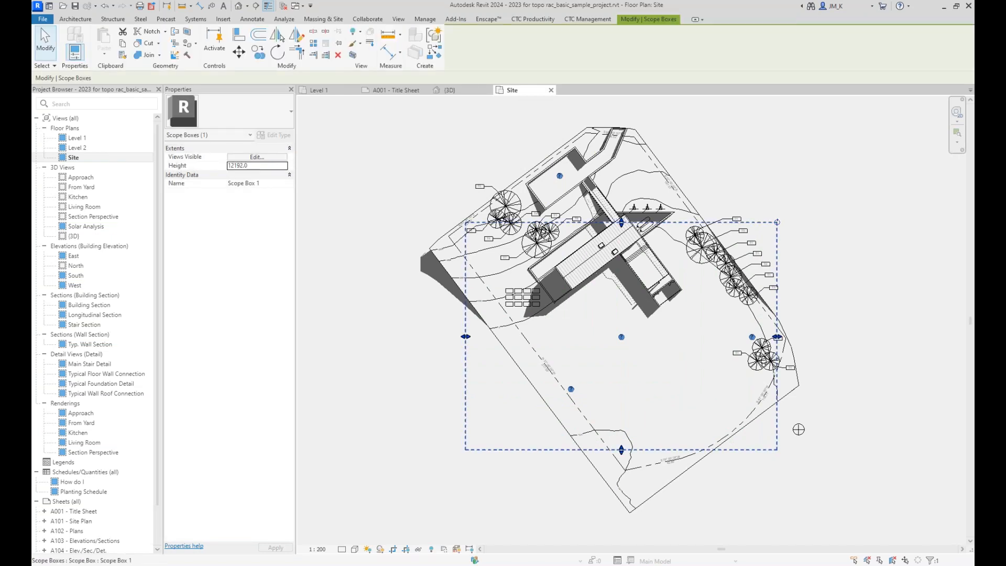
- Set the scope box's height to 21000 and rotate it to align with the angled site boundary
double_click(240, 165)
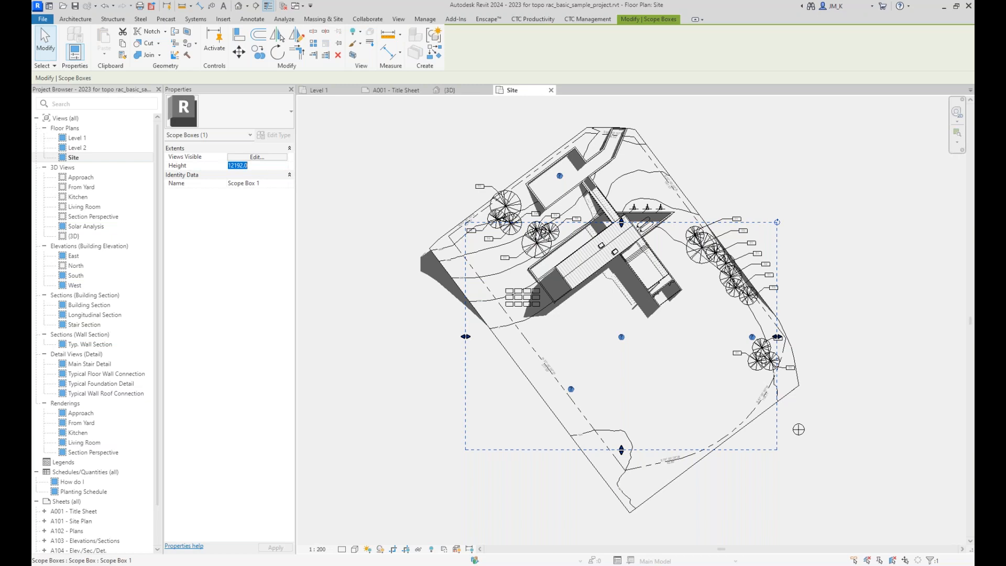
text(21000)
key(Return)
click(277, 51)
click(461, 345)
click(491, 260)
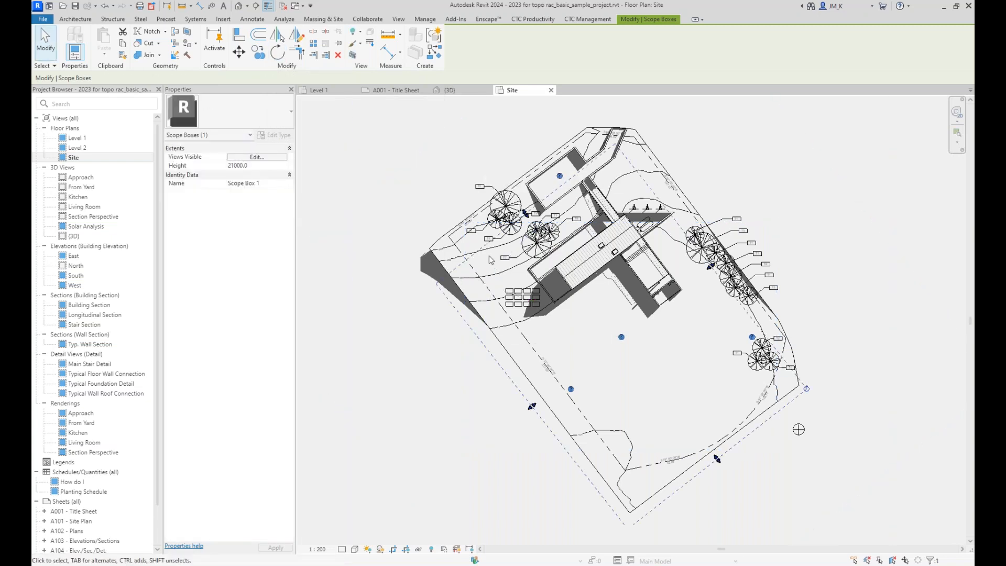
- Open the South, West, East and North building elevations with the scope box selected, and turn off Crop View in North
click(66, 279)
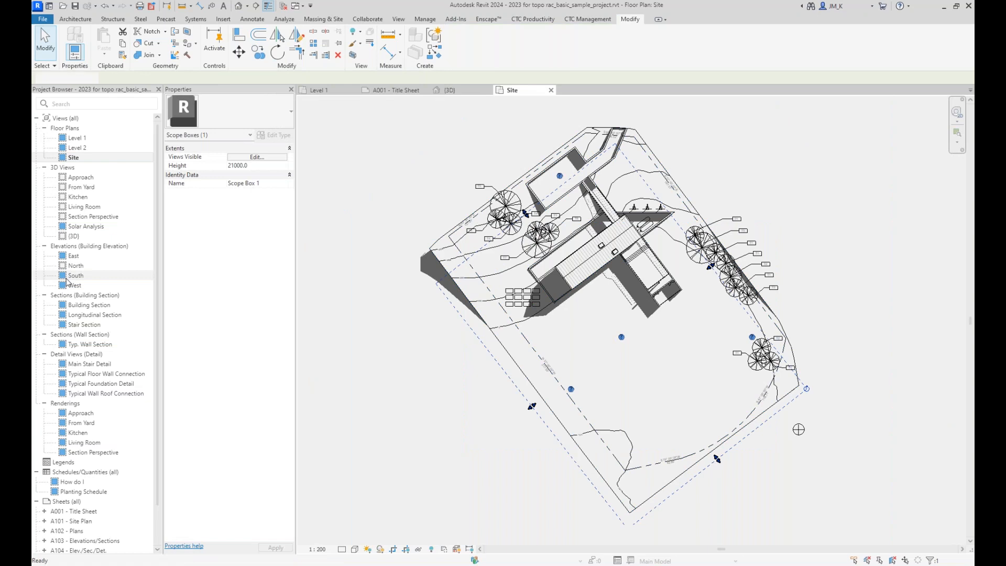
double_click(68, 276)
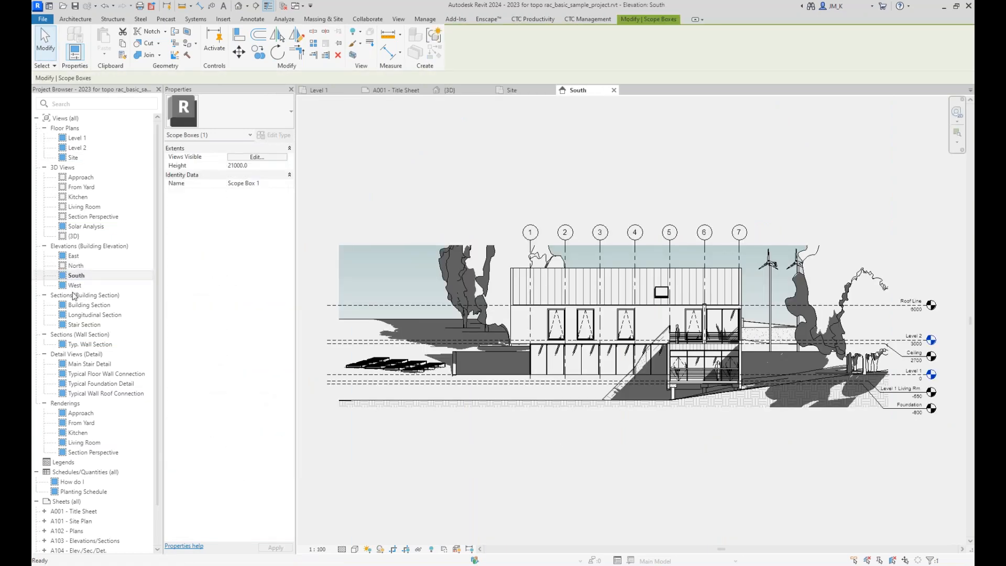
double_click(75, 285)
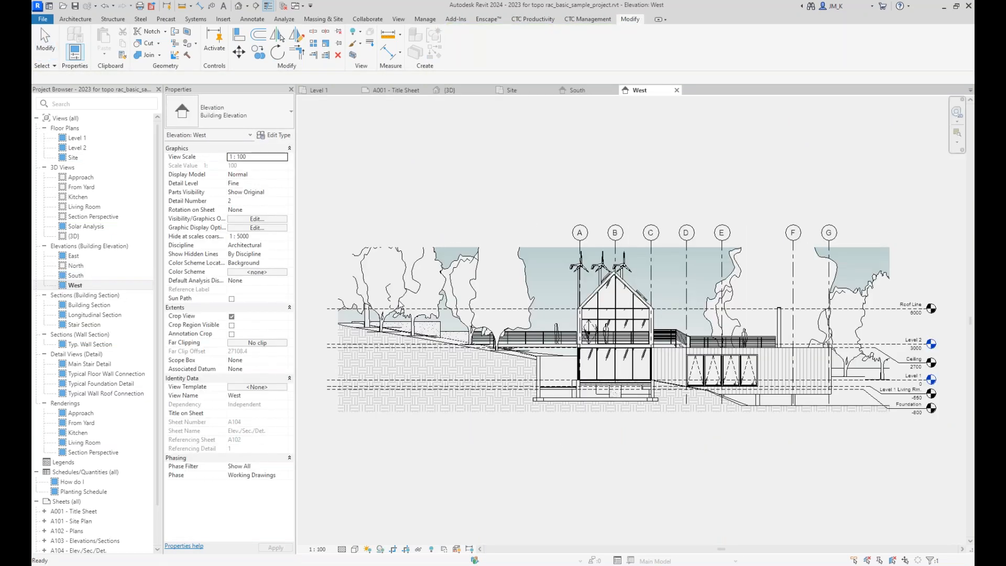
click(74, 256)
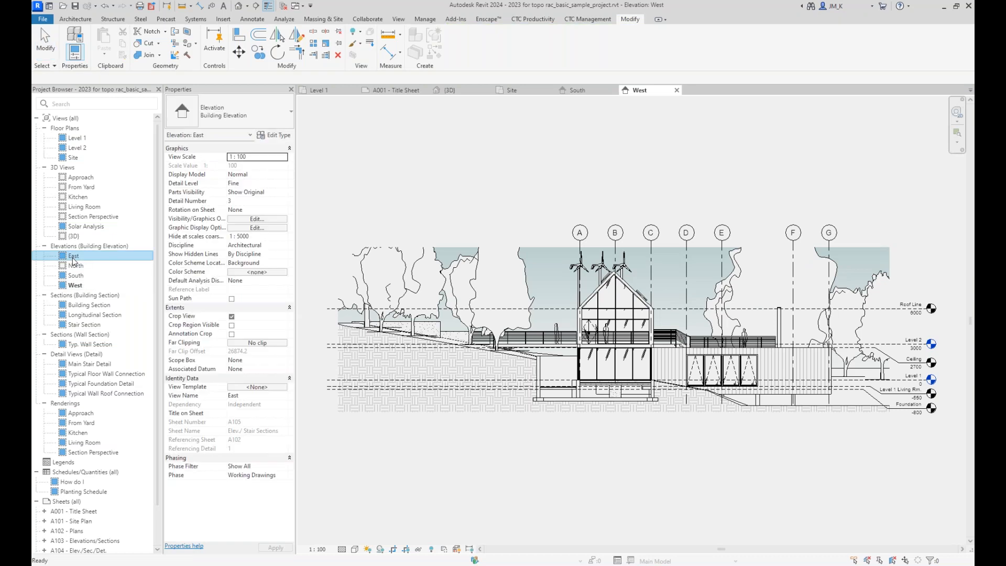
double_click(73, 257)
double_click(75, 266)
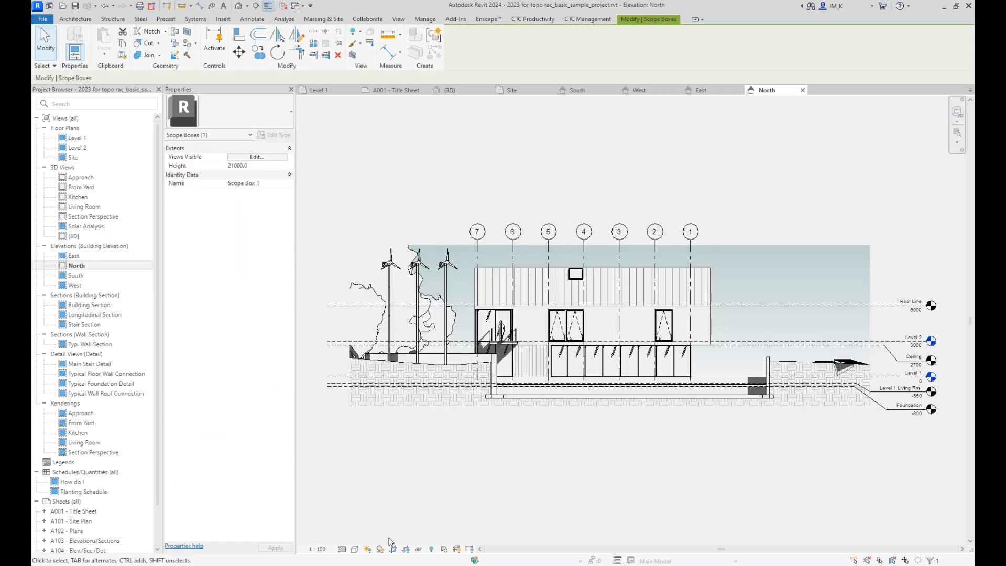
click(391, 540)
scroll(492, 392, down, 4)
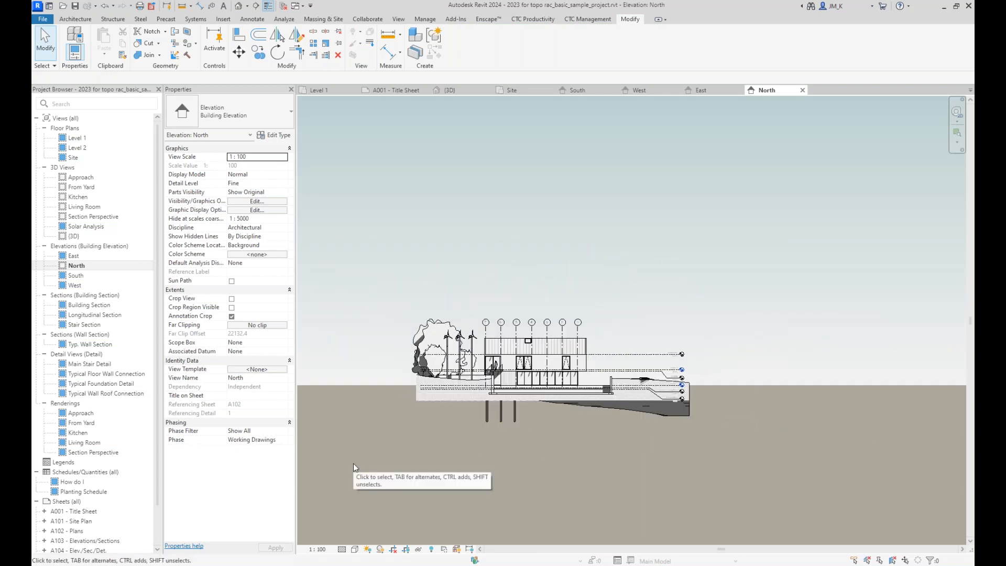
- Return to the default 3D view, deselect the scope box and get a close view of the house's glazed corner
click(239, 7)
click(472, 164)
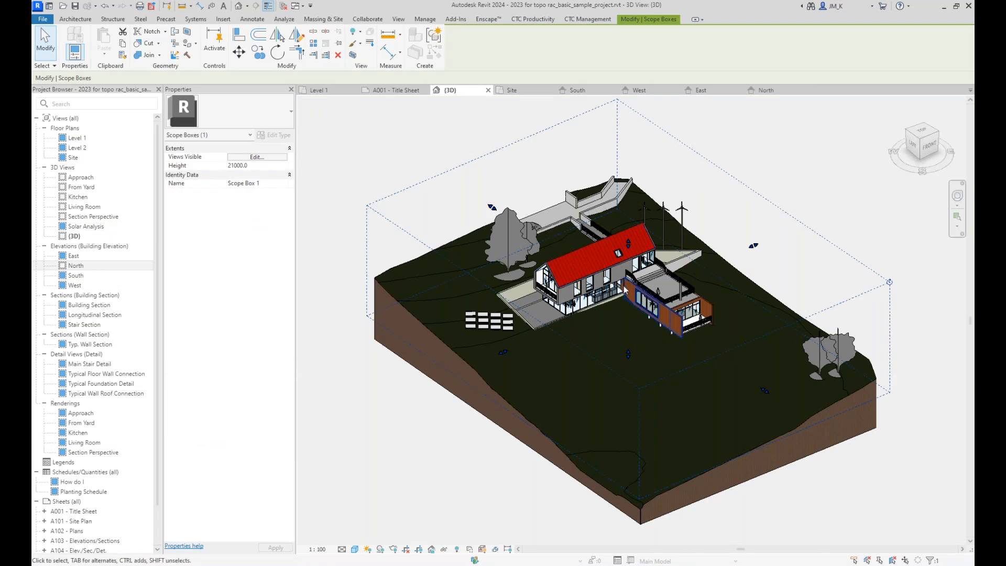
key(Escape)
scroll(599, 288, up, 3)
scroll(600, 289, up, 8)
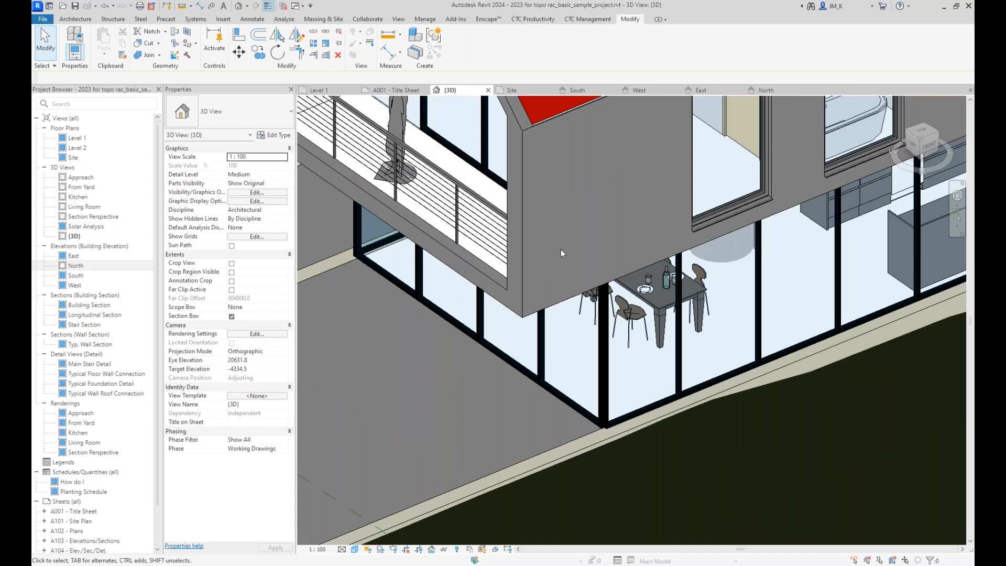
scroll(588, 306, down, 3)
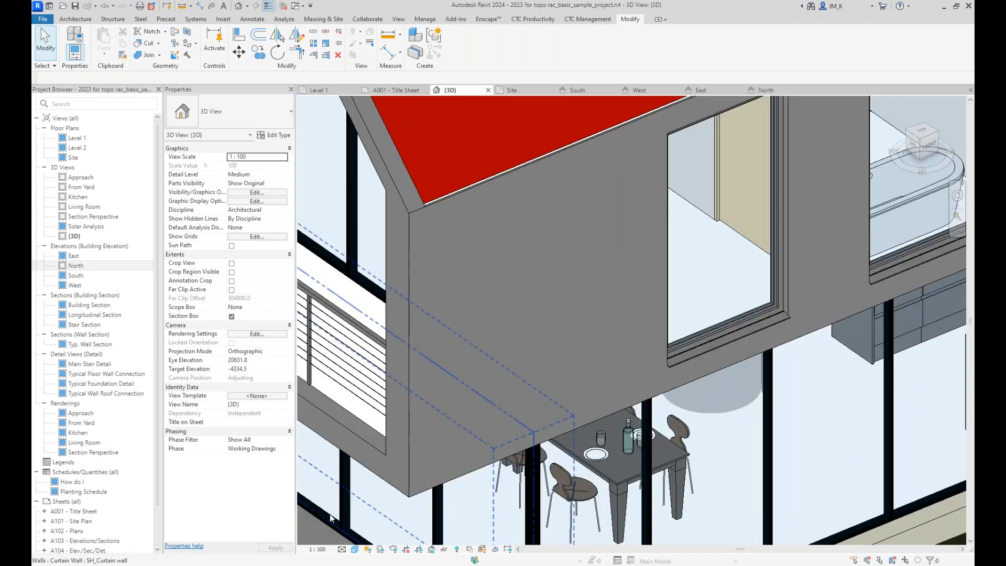
- Set the 3D view's visual style to Realistic and inspect the wall finish and the woman on the balcony up close
click(356, 548)
click(370, 538)
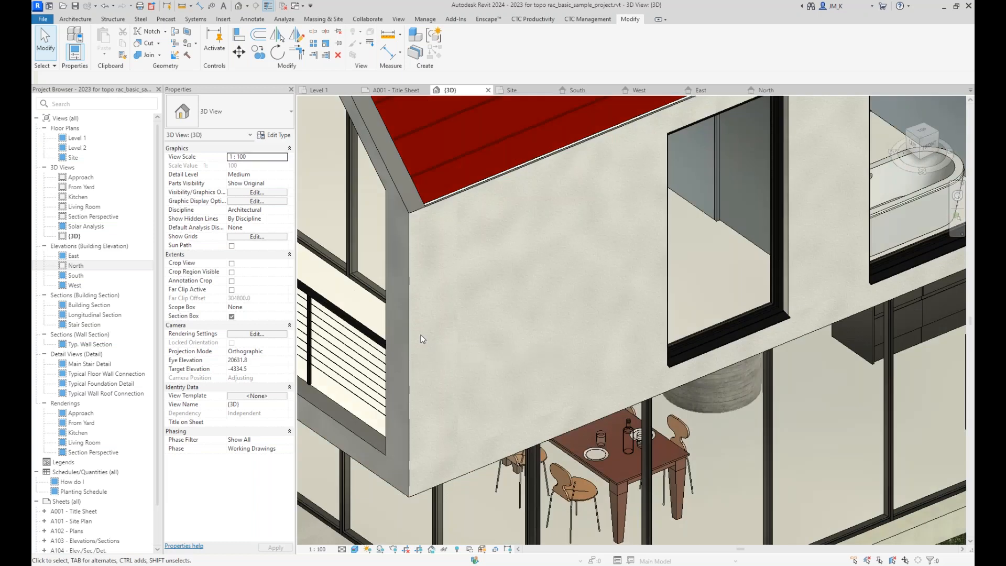
scroll(420, 335, up, 2)
scroll(420, 334, up, 1)
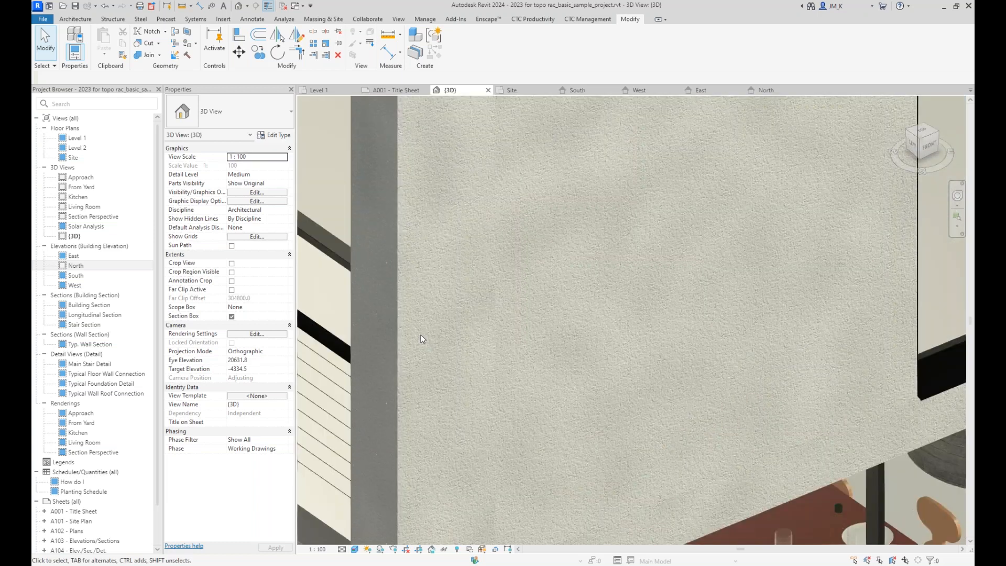
scroll(420, 335, down, 3)
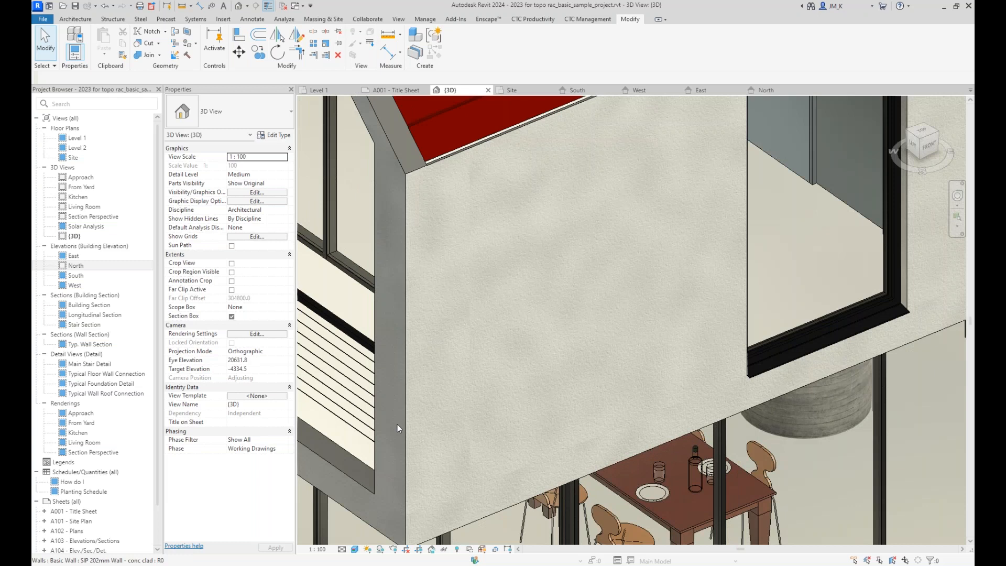
scroll(397, 423, up, 1)
middle_drag(397, 423, 658, 463)
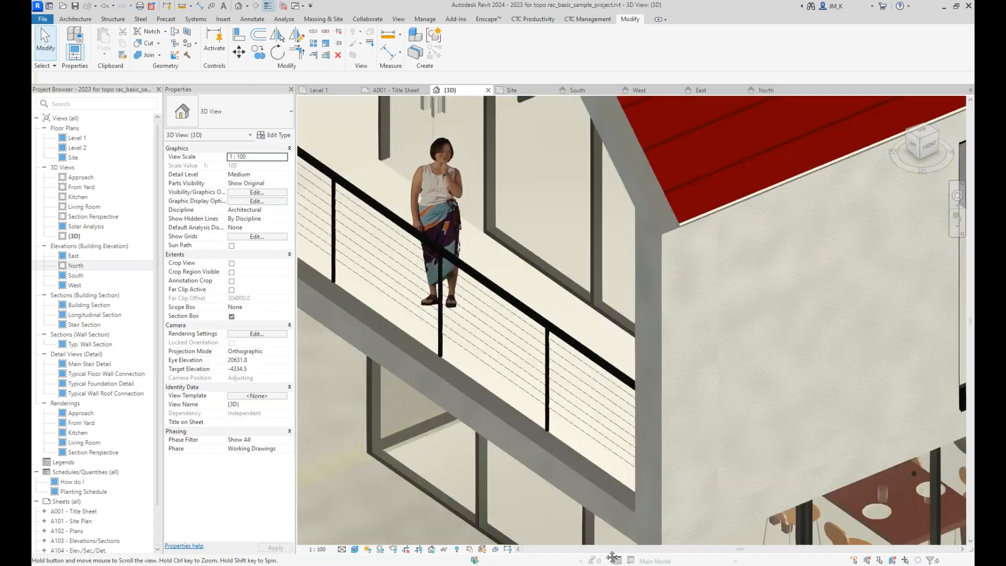
scroll(481, 313, up, 3)
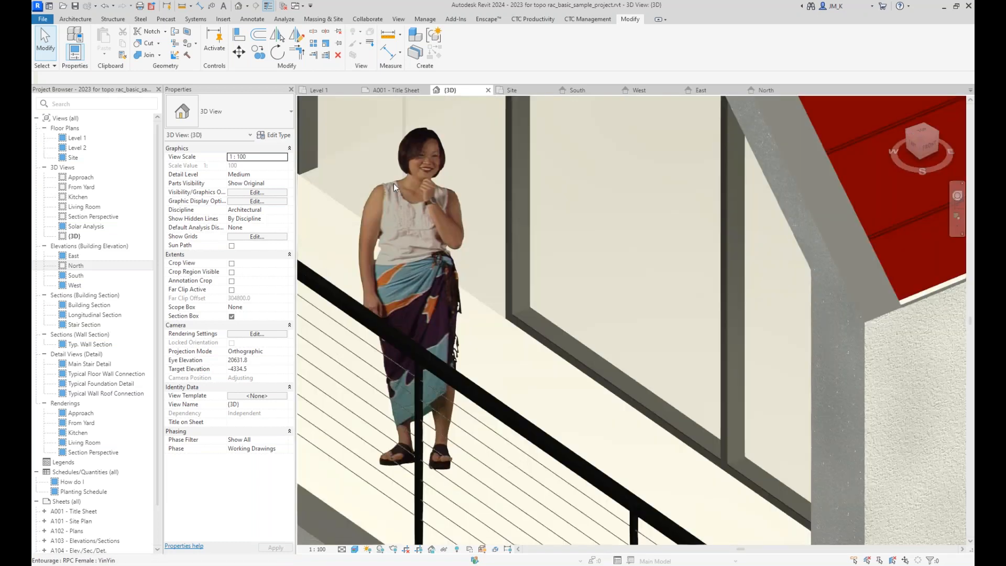
scroll(410, 277, down, 2)
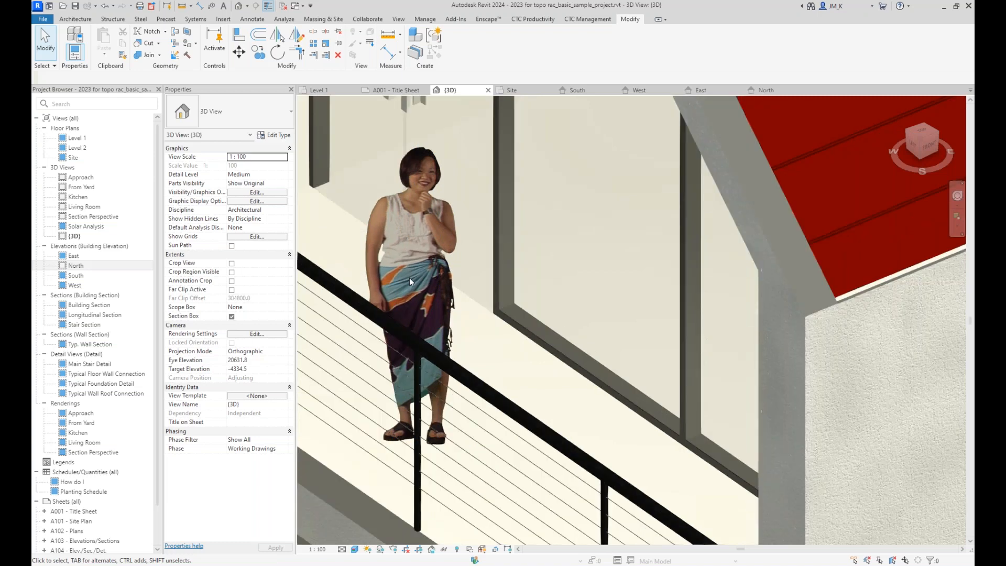
- Set the 3D view's visual style to Textures and examine the masonry strip, the grass and the rest of the house
click(354, 549)
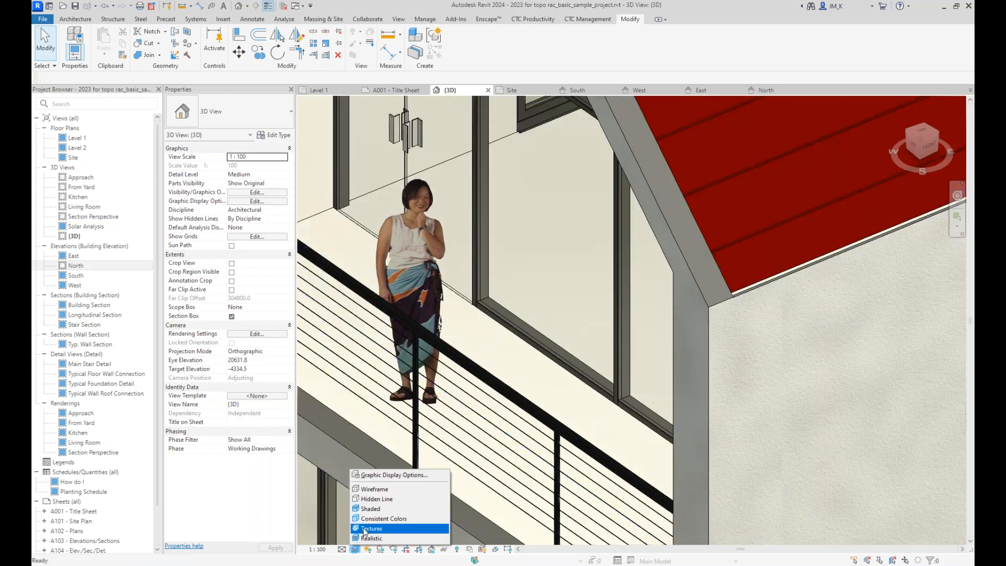
click(363, 507)
scroll(420, 246, down, 7)
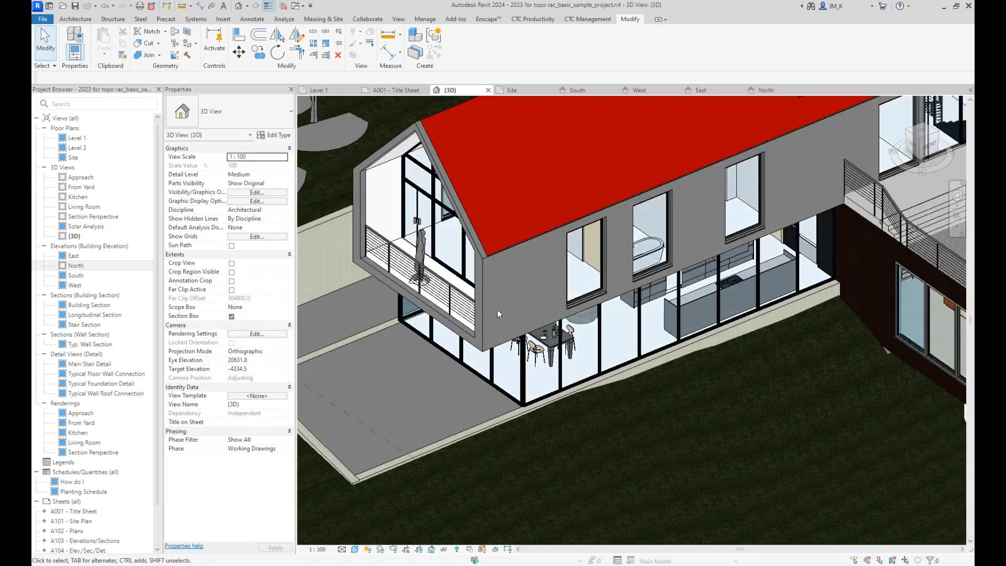
scroll(702, 391, up, 5)
middle_drag(702, 392, 331, 236)
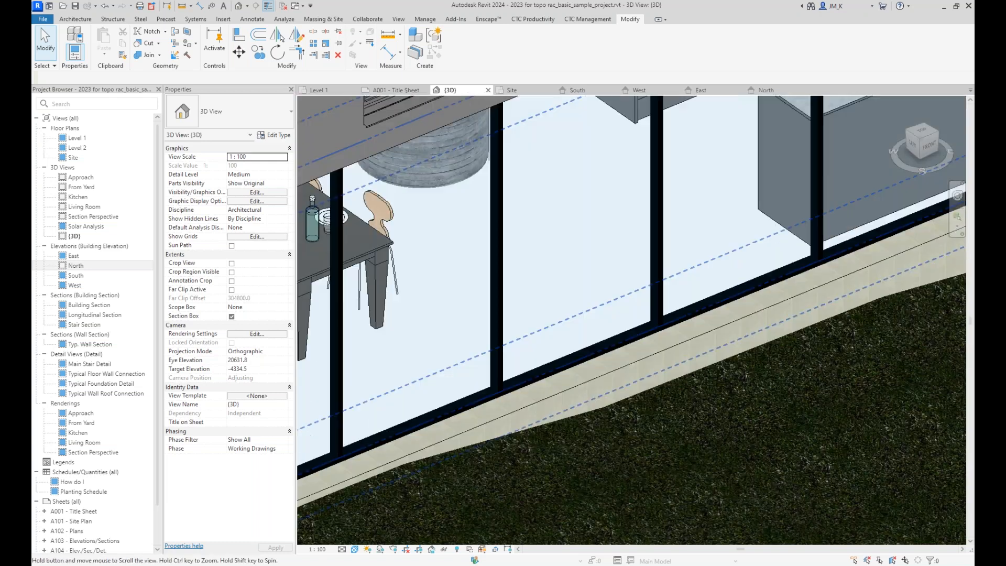
scroll(623, 368, up, 3)
scroll(624, 367, up, 4)
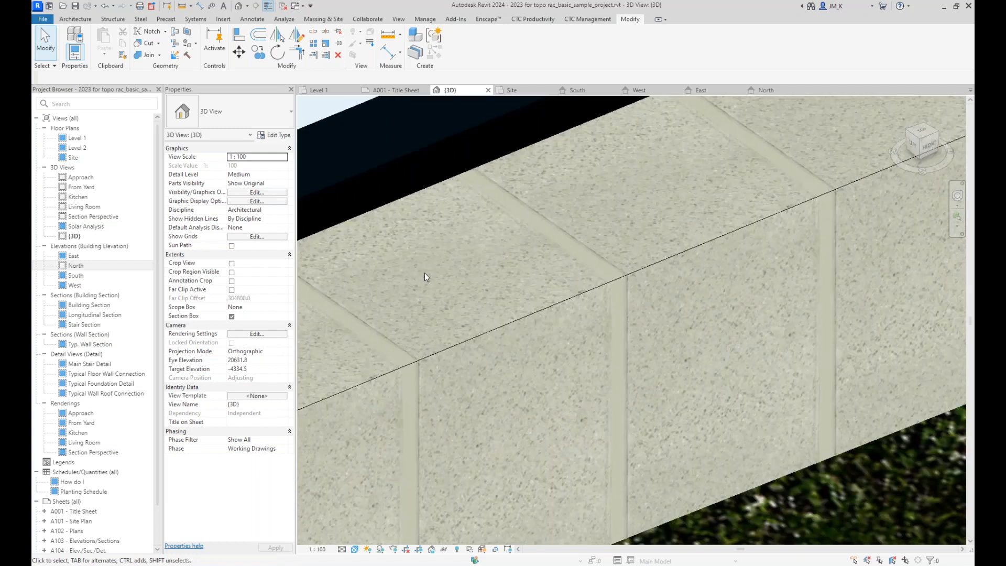
scroll(383, 253, down, 2)
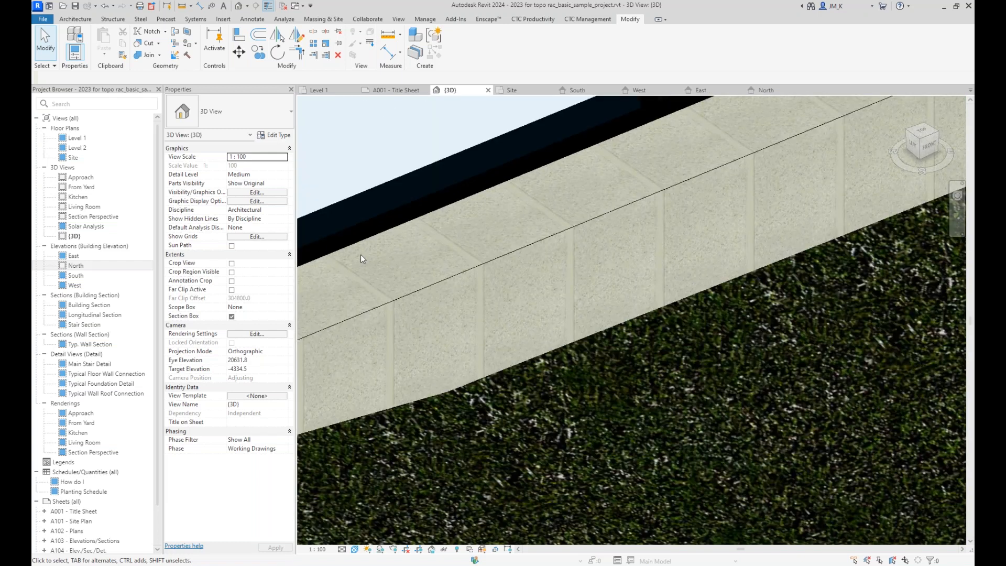
scroll(554, 285, down, 3)
scroll(453, 301, down, 5)
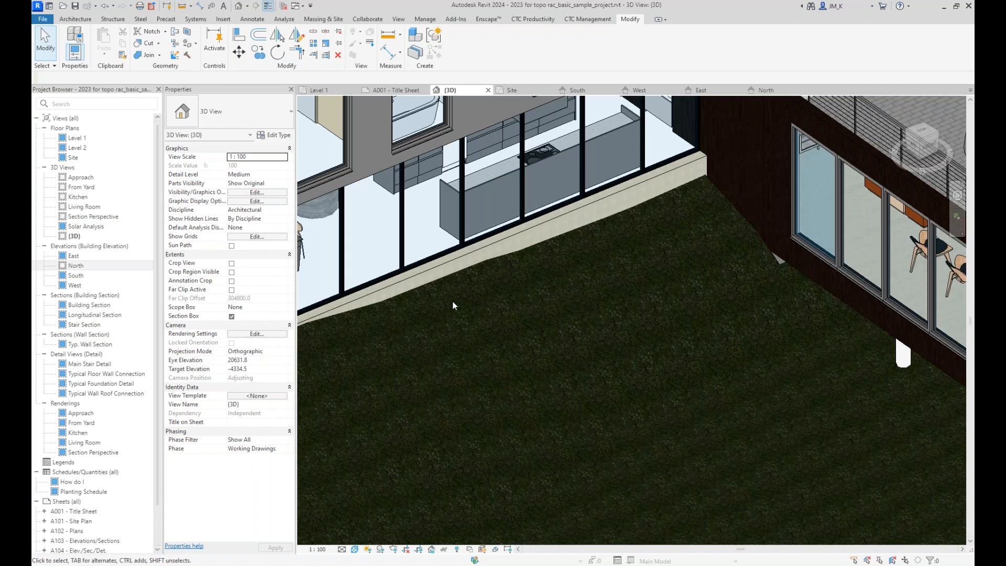
scroll(567, 167, up, 3)
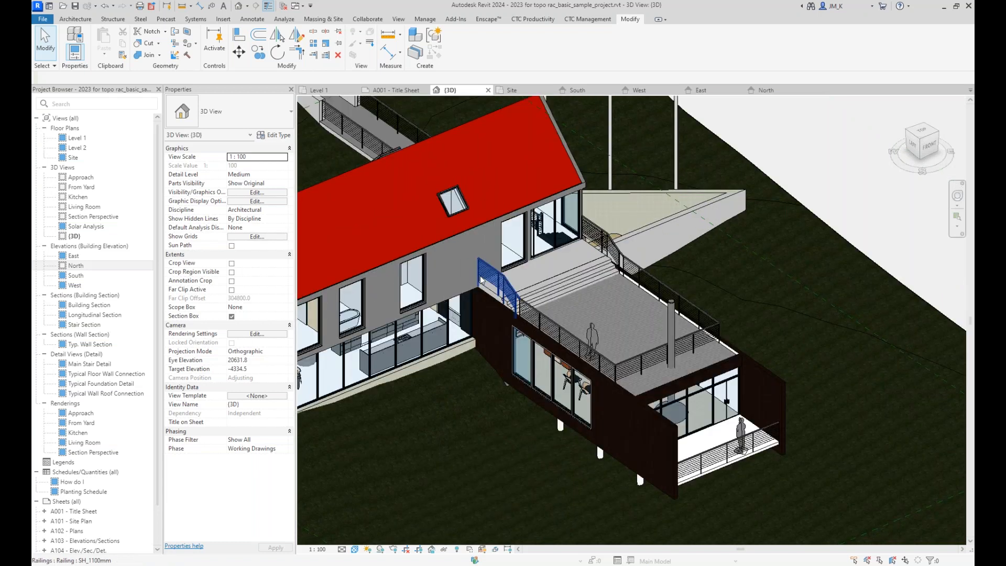
scroll(481, 280, down, 4)
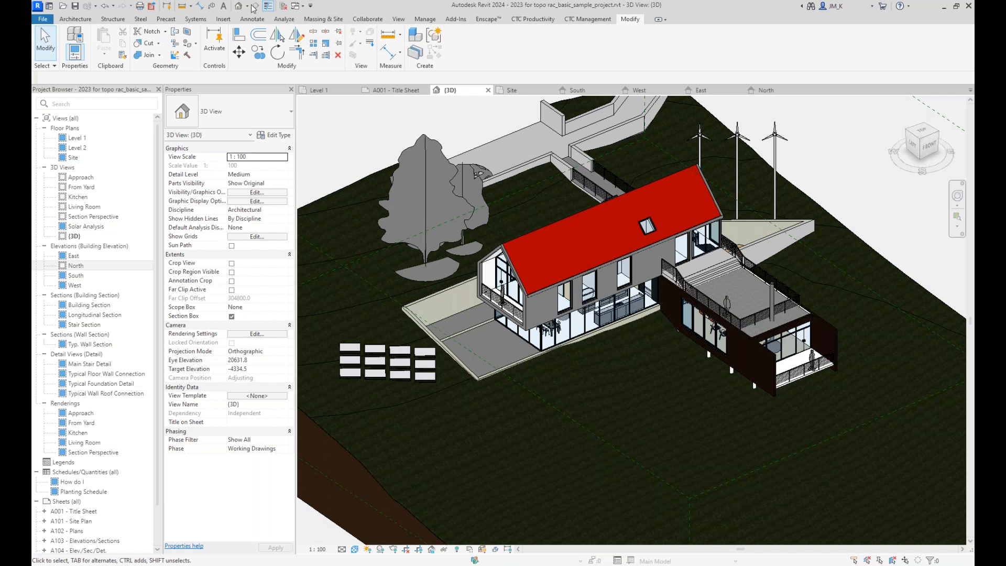
- Close the inactive views and open the recent project Snowdon Towers Sample Architectural Edited.rvt
click(284, 9)
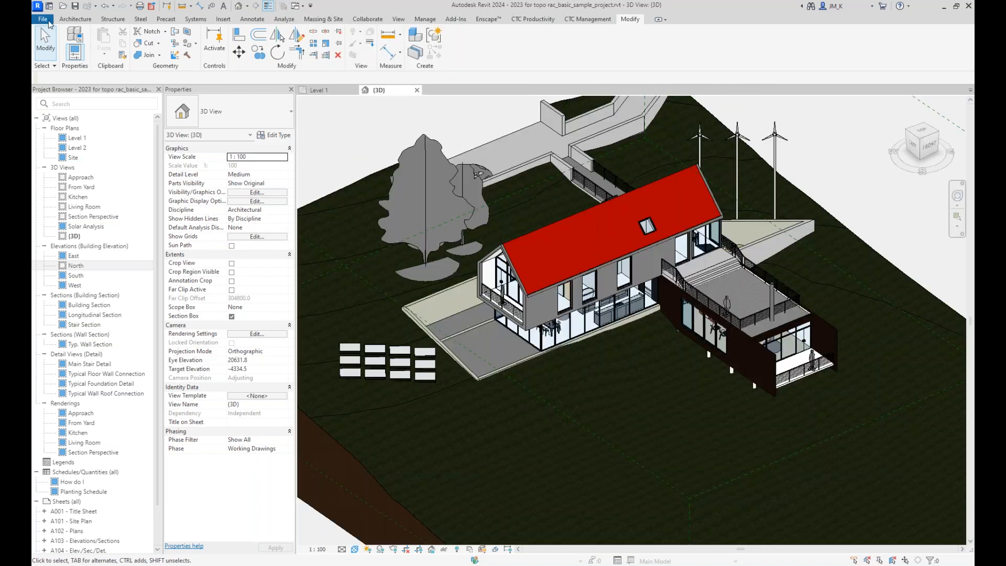
click(47, 21)
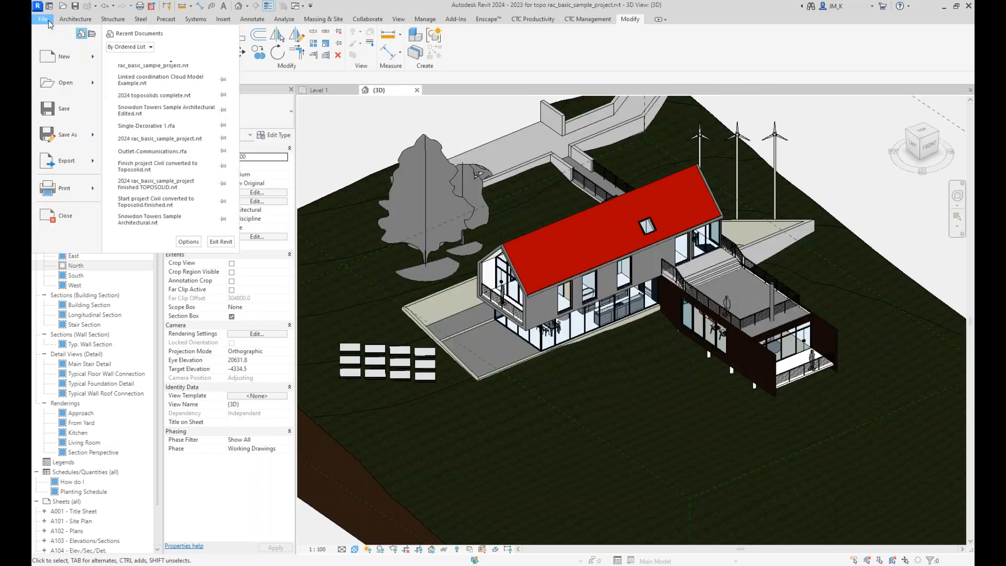
click(122, 112)
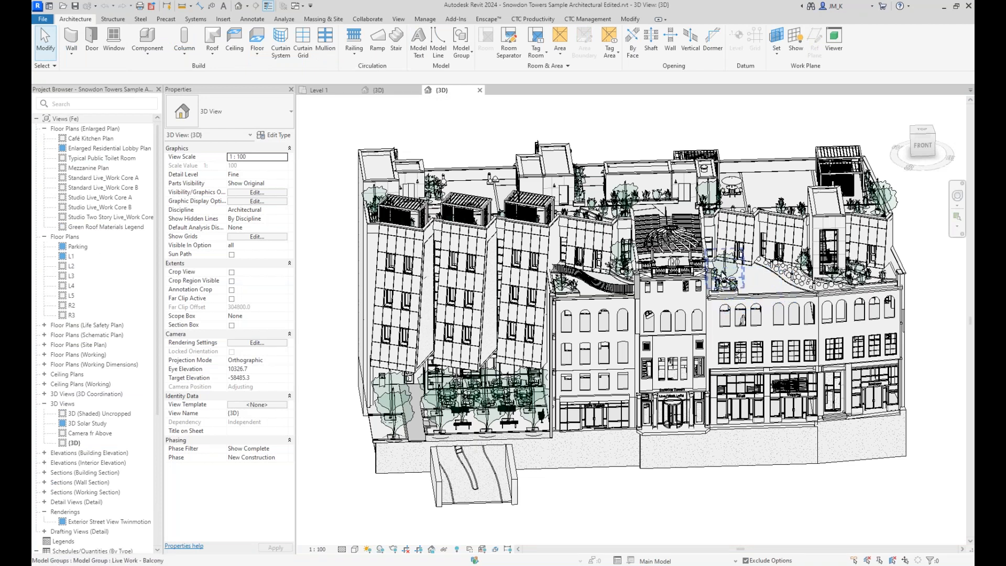
- Open the Snowdon Towers 3D view in Twinmotion and frame the building's front facade there
shift+middle_drag(722, 273, 558, 313)
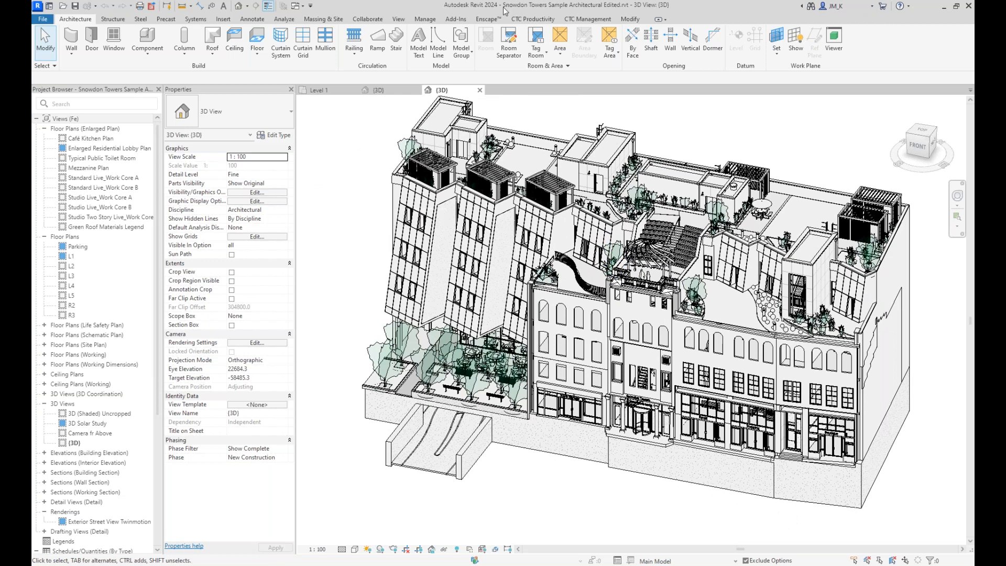
click(399, 19)
click(330, 57)
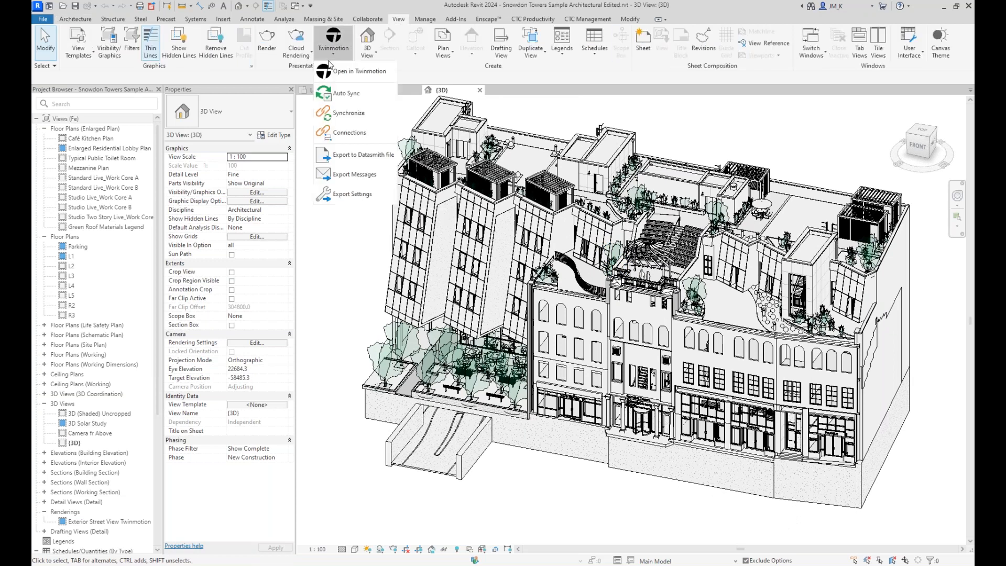
click(331, 71)
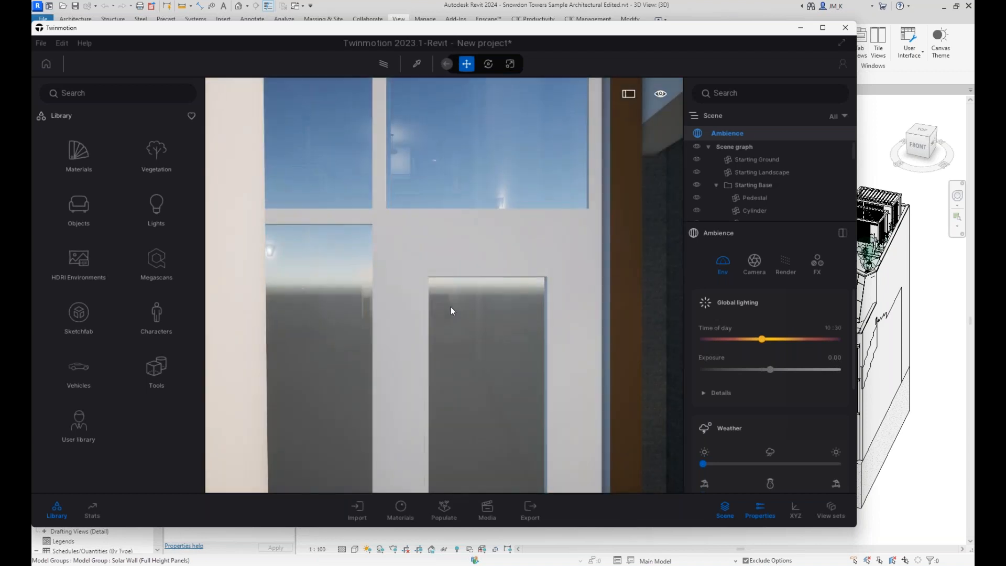
scroll(450, 307, down, 8)
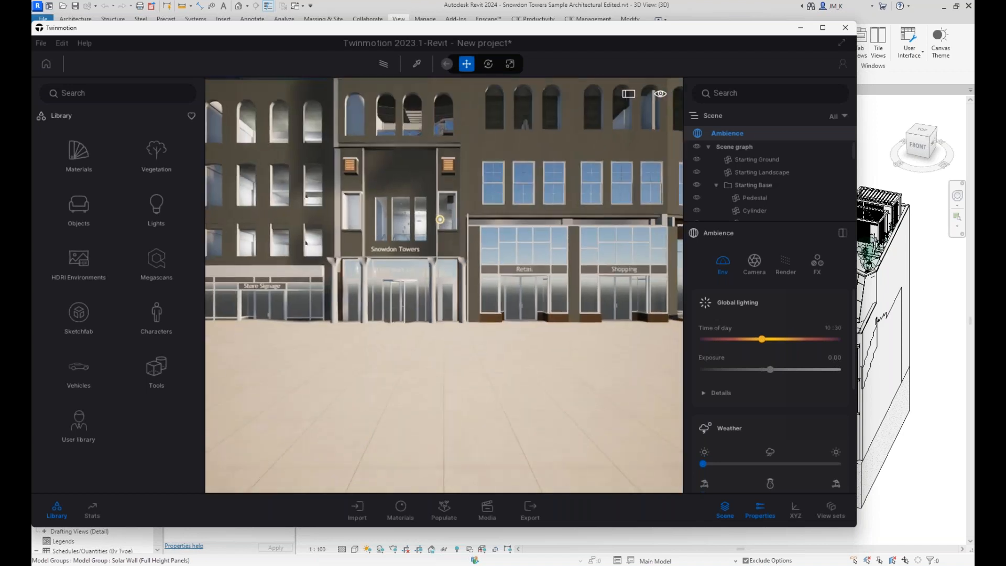
scroll(496, 282, down, 6)
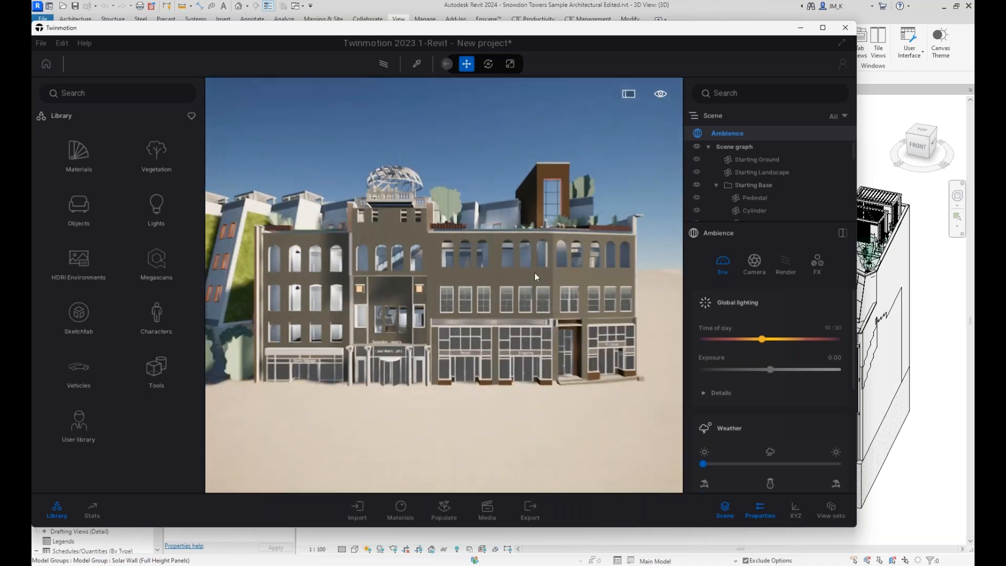
scroll(359, 248, up, 5)
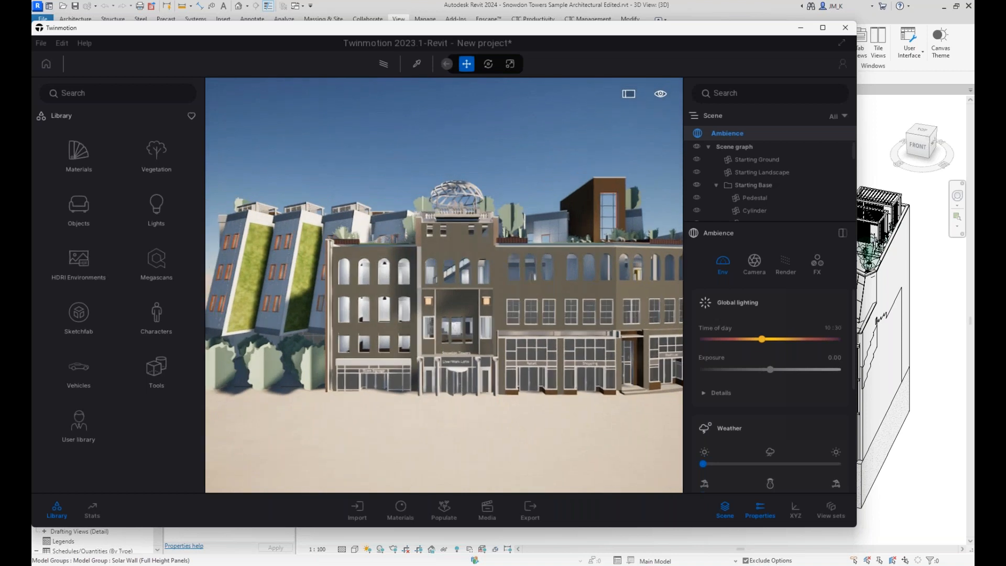
drag(632, 317, 634, 140)
- Shift the Twinmotion window aside, check the model in Revit, and bring Twinmotion back over part of it
drag(697, 21, 697, 24)
drag(555, 30, 930, 147)
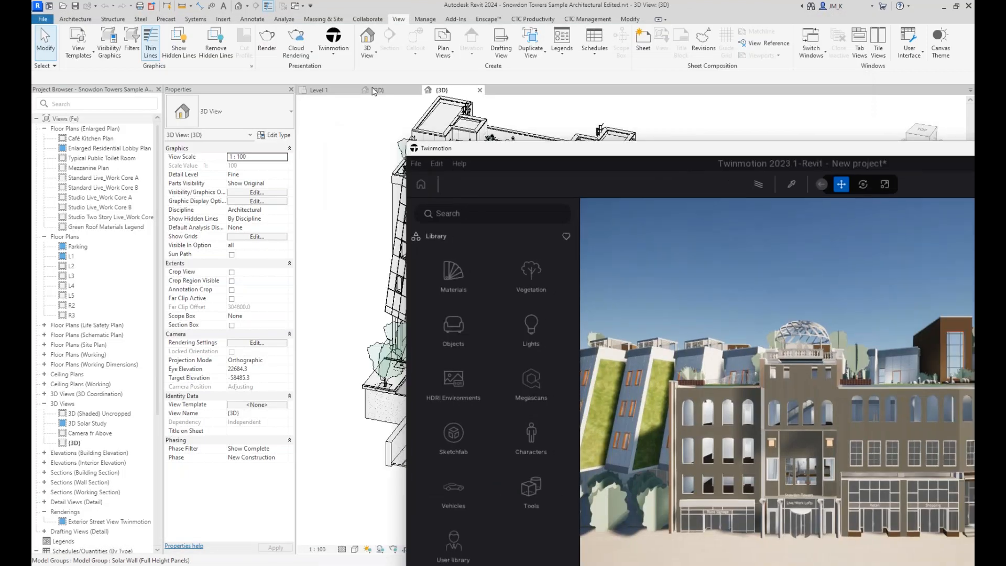
click(333, 52)
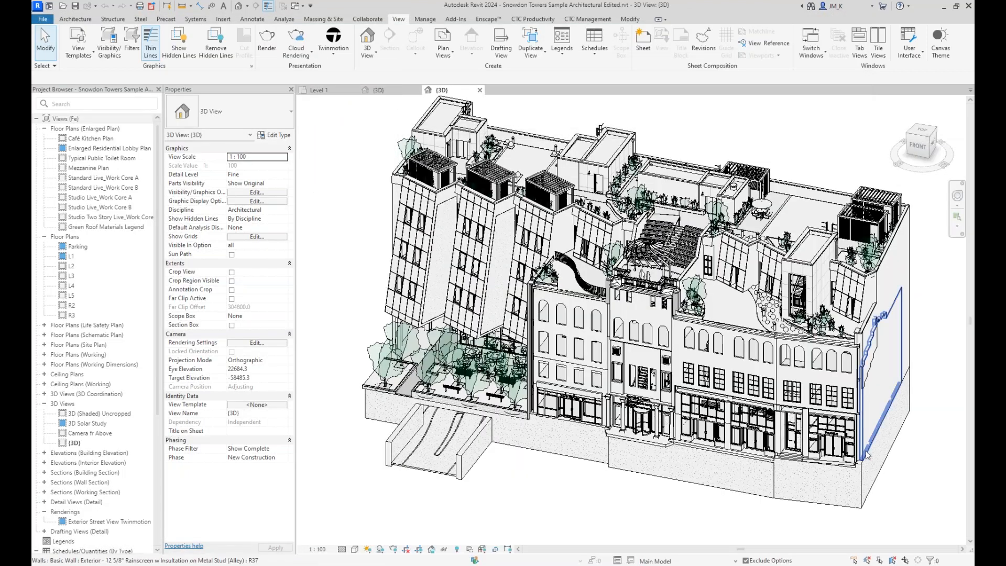
key(alt+Tab)
drag(734, 146, 624, 145)
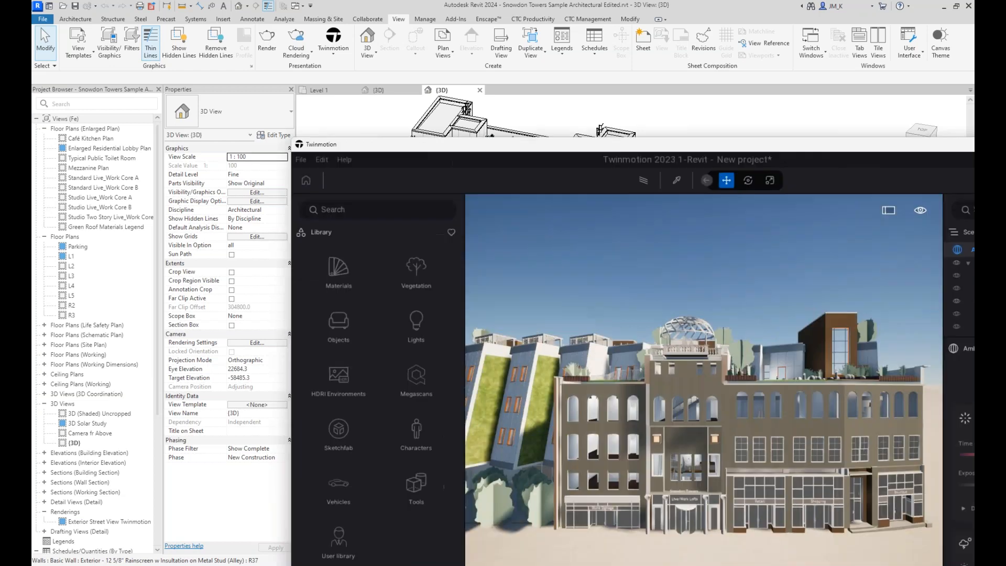
- Uncover the Revit model and delete the upper-storey walls along the right-hand part of the building's front facade
drag(1005, 144, 619, 99)
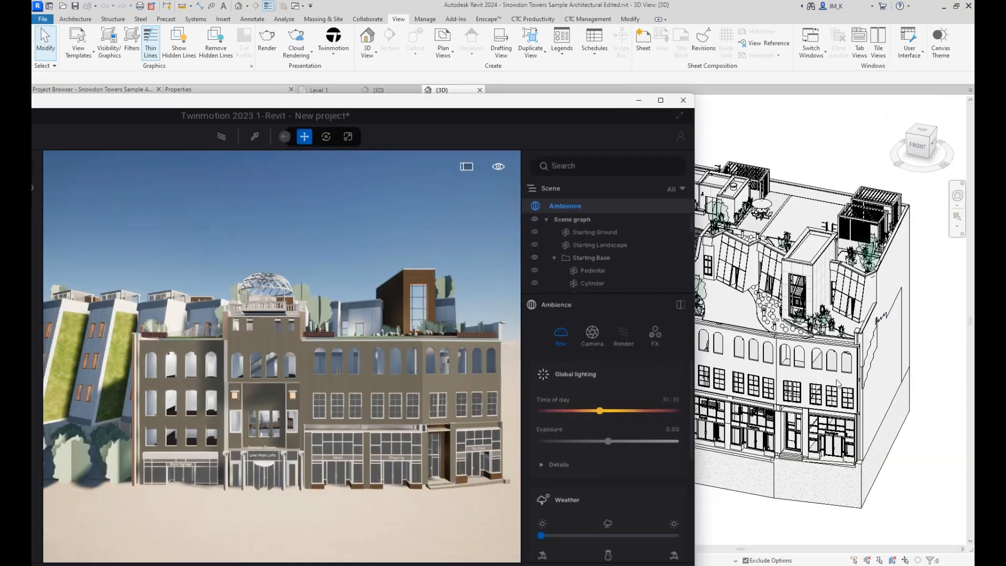
click(836, 383)
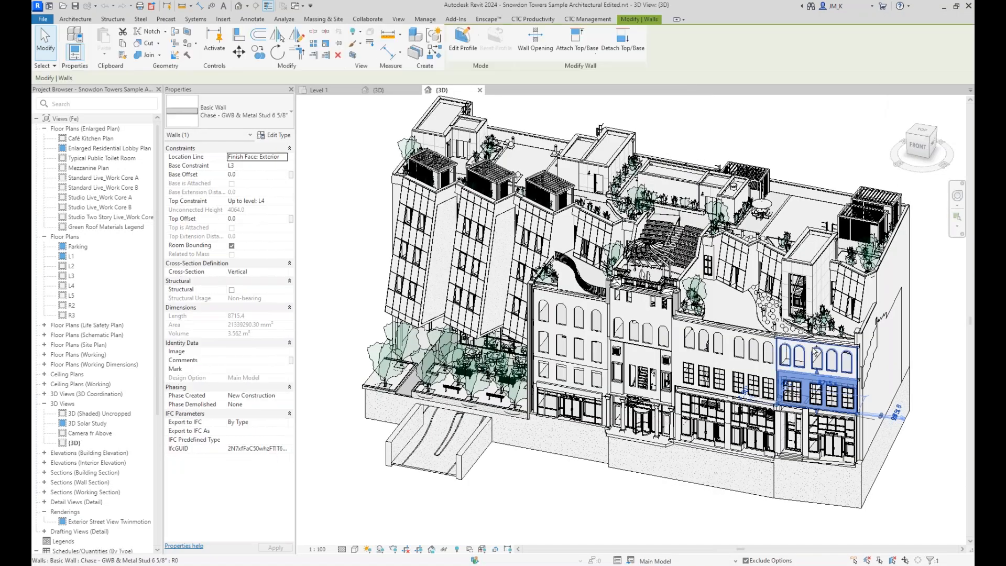
ctrl+click(804, 343)
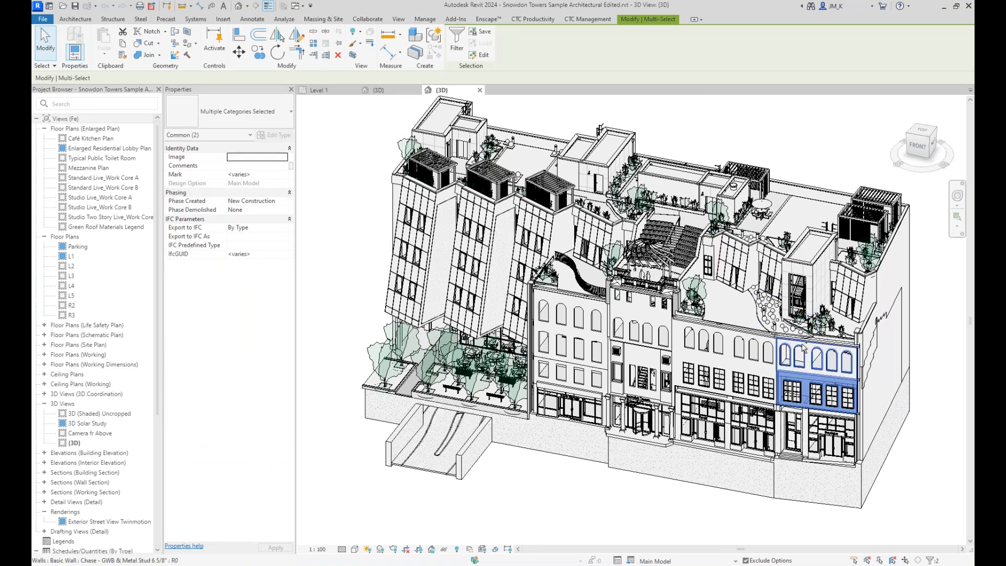
ctrl+click(806, 354)
ctrl+click(727, 354)
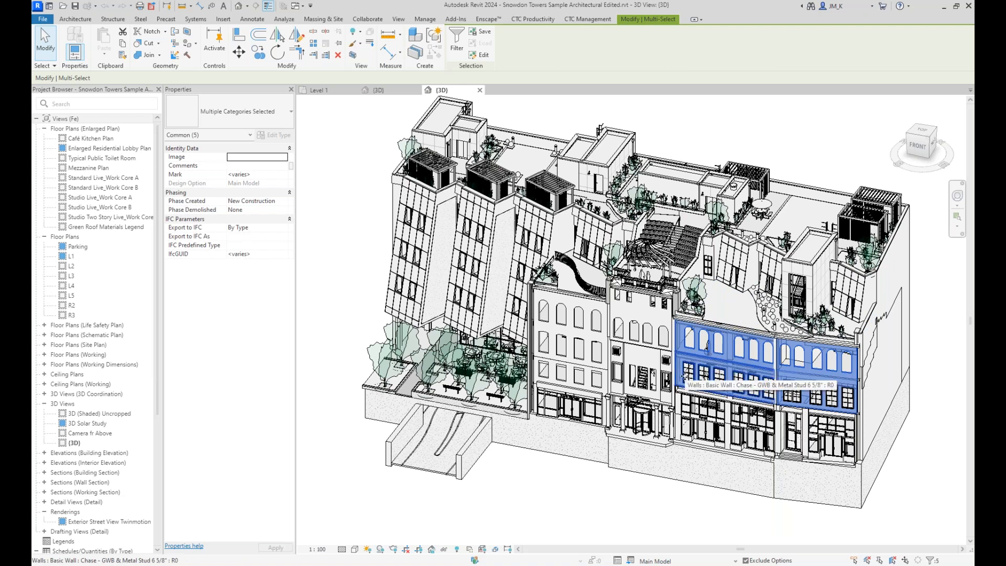
key(Delete)
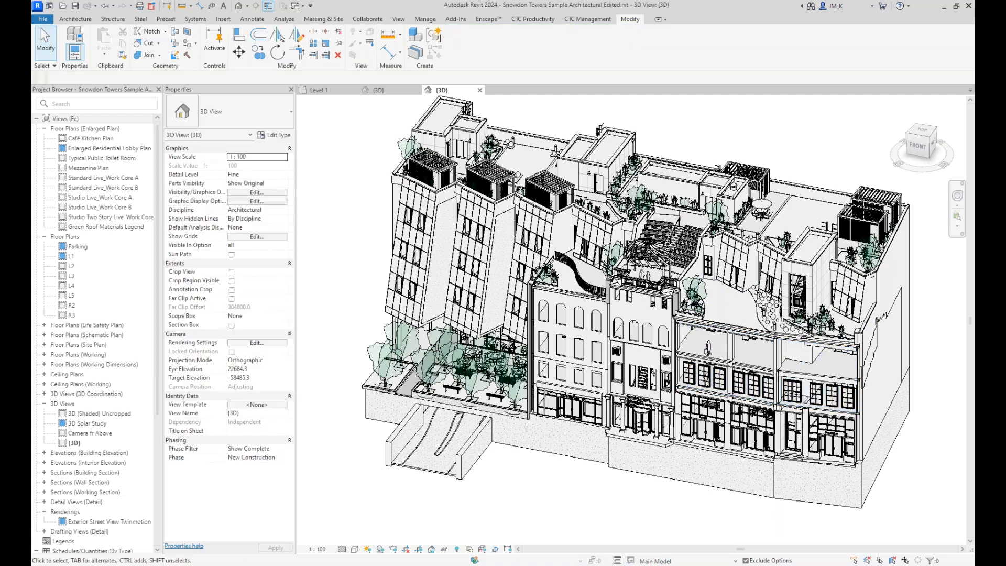
- Bring Twinmotion back over part of the Revit model and send the edited 3D view to Twinmotion again
key(alt+Tab)
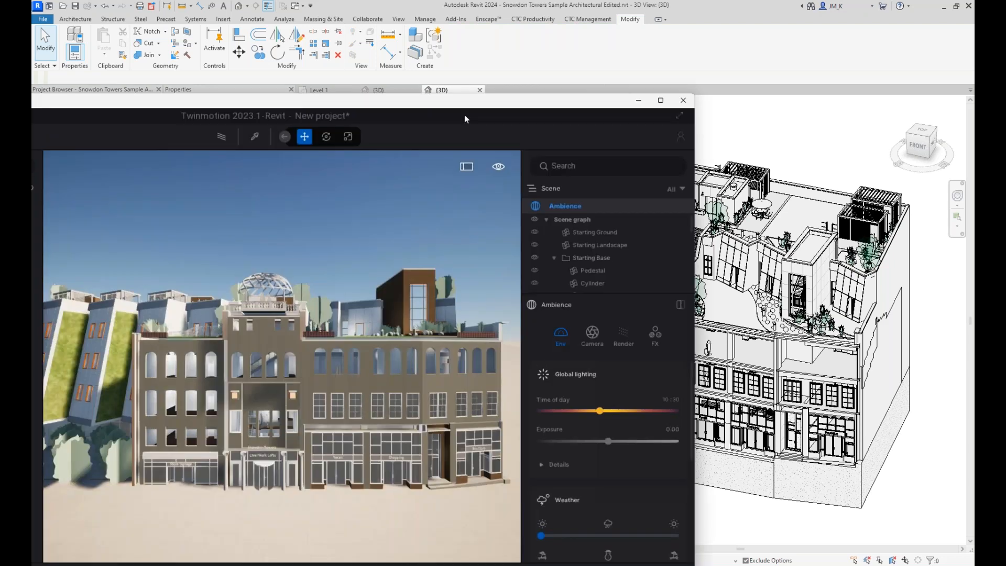
drag(423, 100, 602, 46)
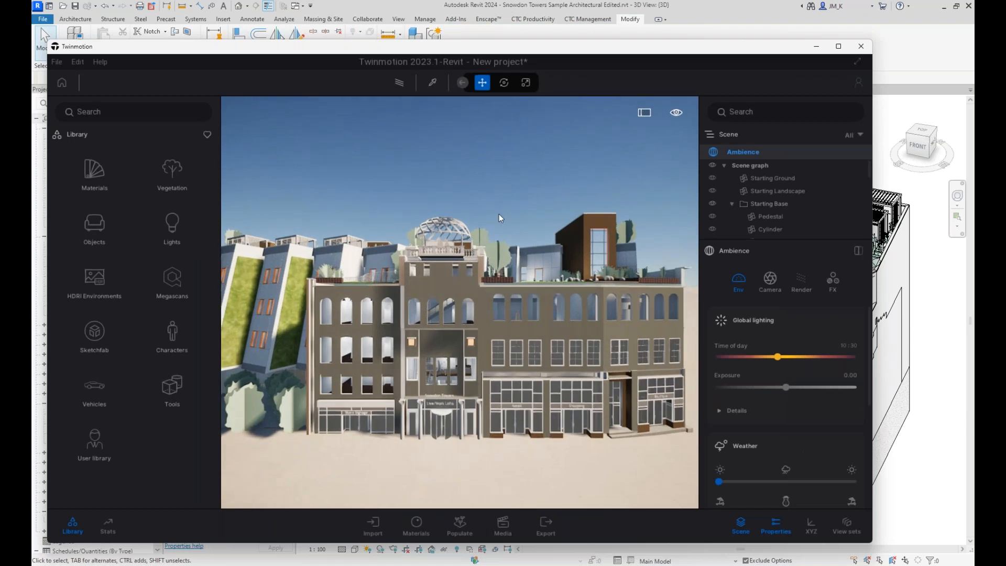
drag(461, 52, 657, 133)
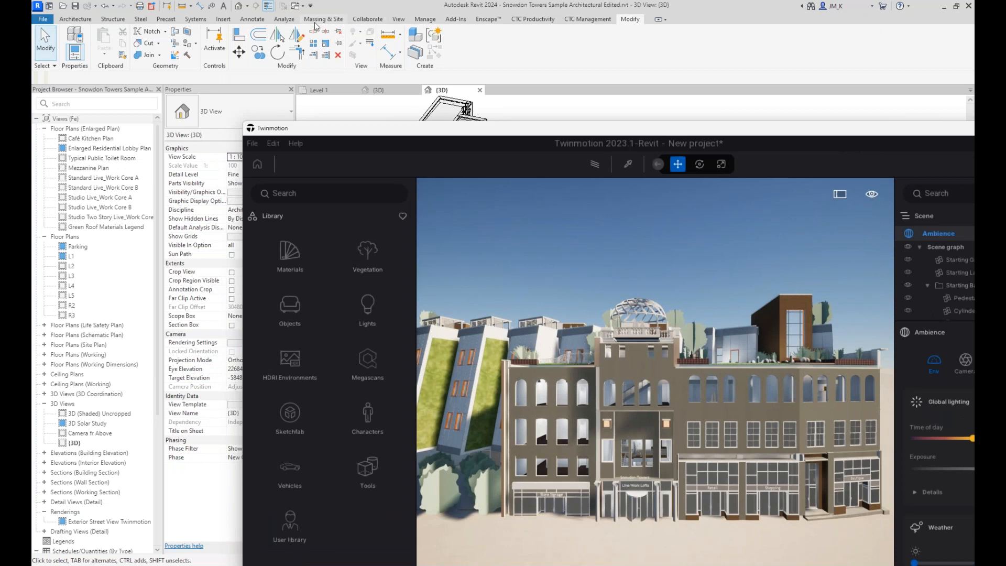
click(402, 19)
click(331, 54)
click(335, 93)
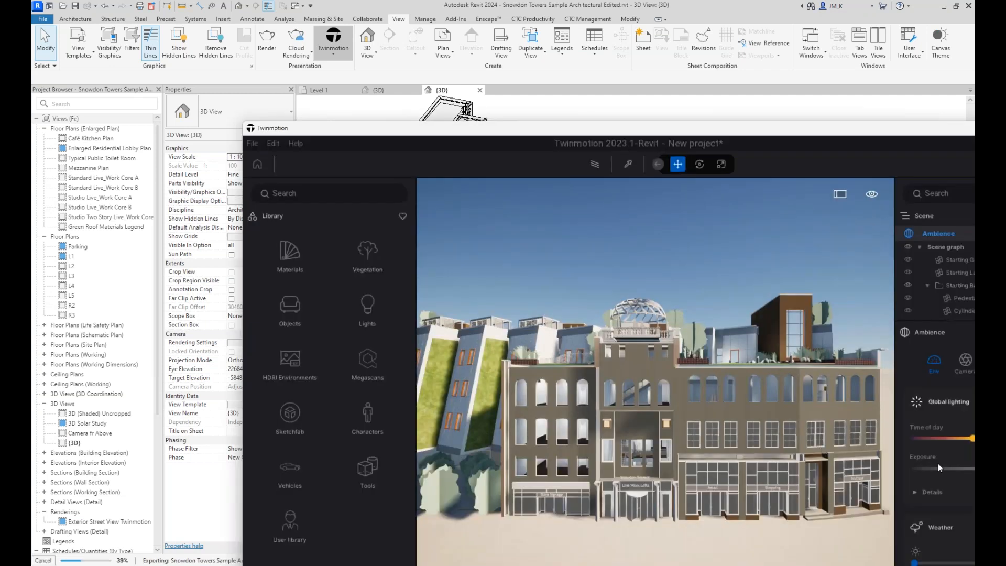
- Examine the edited part of the front facade up close in Twinmotion while the model synchronizes and once it has updated
scroll(825, 425, up, 2)
middle_drag(824, 426, 848, 394)
scroll(815, 419, up, 3)
scroll(814, 346, up, 3)
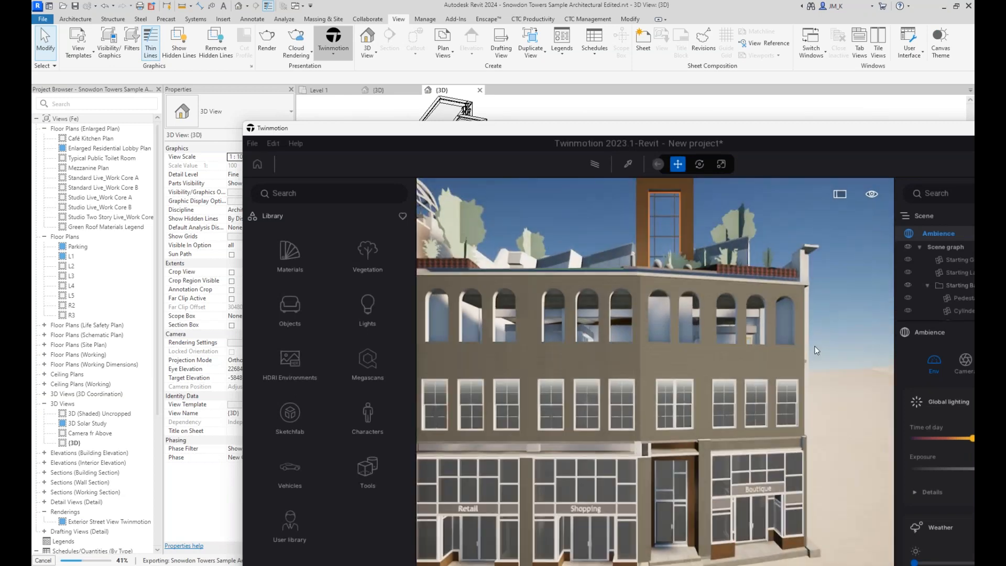
scroll(814, 346, down, 2)
scroll(815, 347, down, 2)
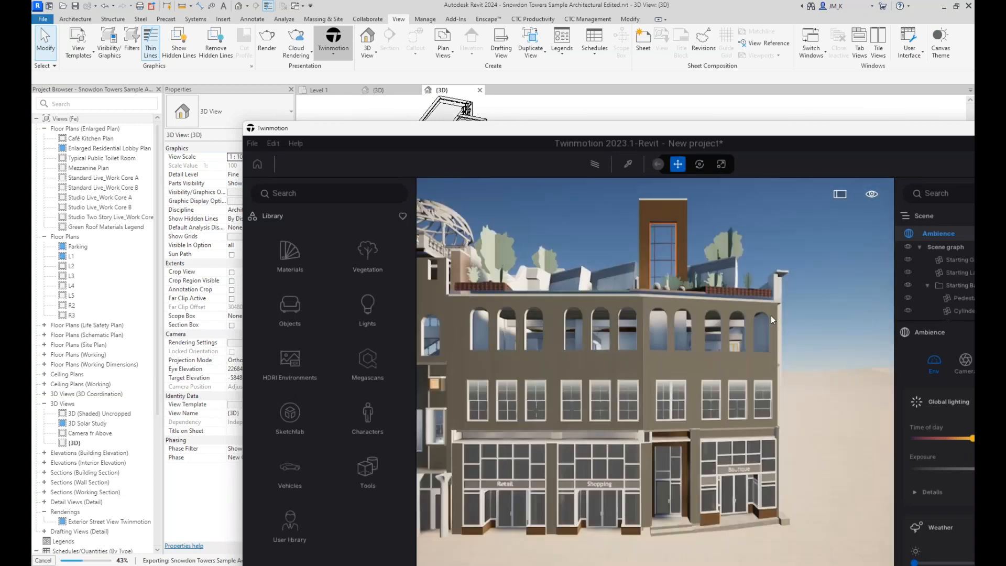
middle_drag(775, 328, 774, 203)
drag(671, 130, 583, 100)
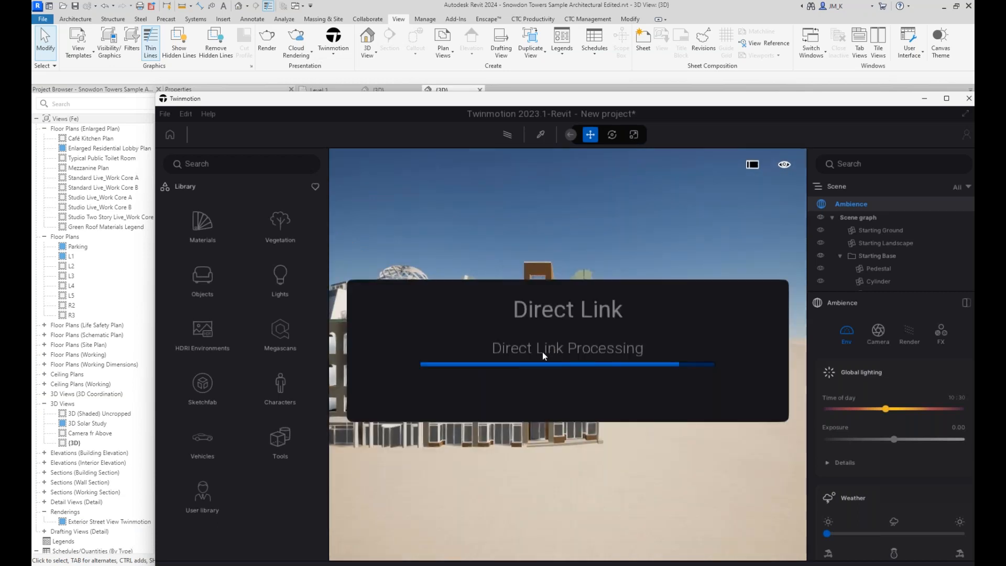
scroll(505, 340, up, 4)
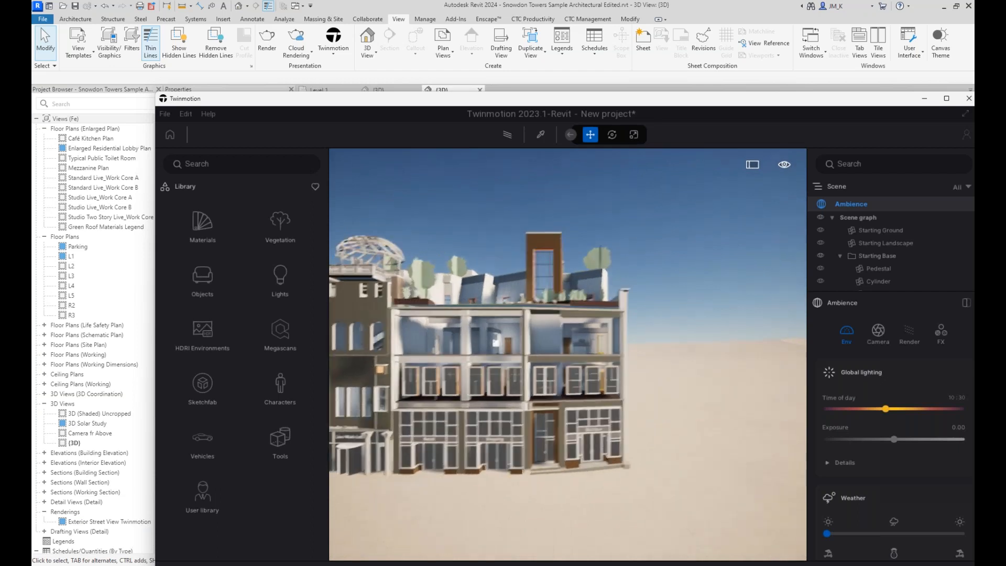
scroll(505, 341, up, 5)
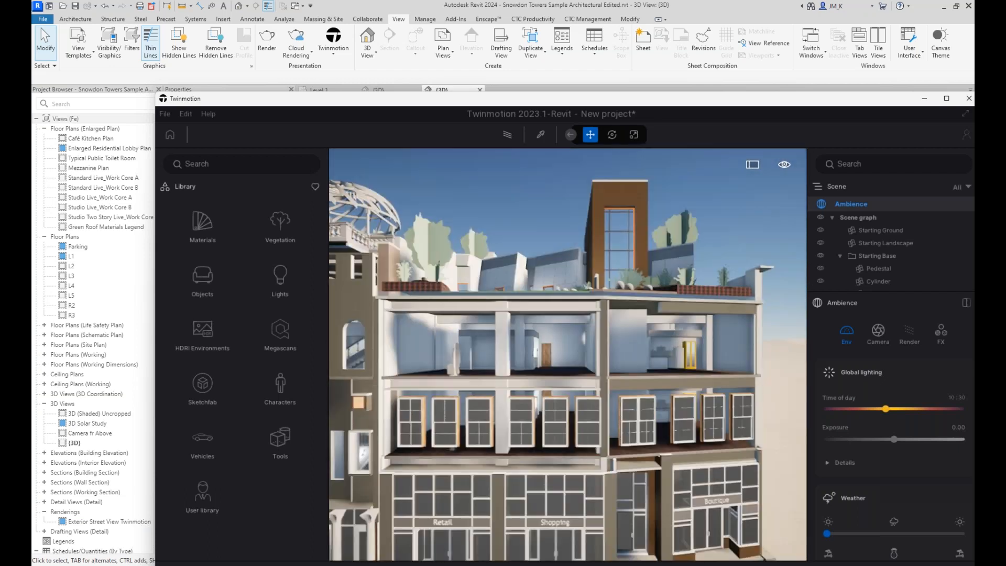
middle_drag(504, 341, 483, 342)
- Shift the Twinmotion window aside, close Twinmotion and return to the Snowdon Towers model in Revit
drag(674, 111, 471, 125)
click(765, 112)
click(512, 322)
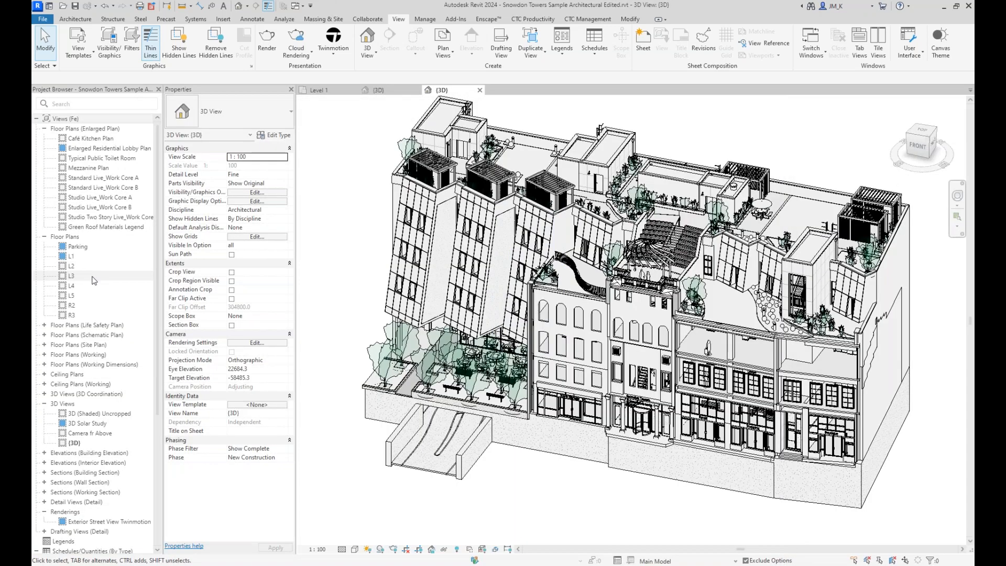
- Open the Camera fr Above 3D view and frame the tiled deck floor in front of the long wall
click(73, 434)
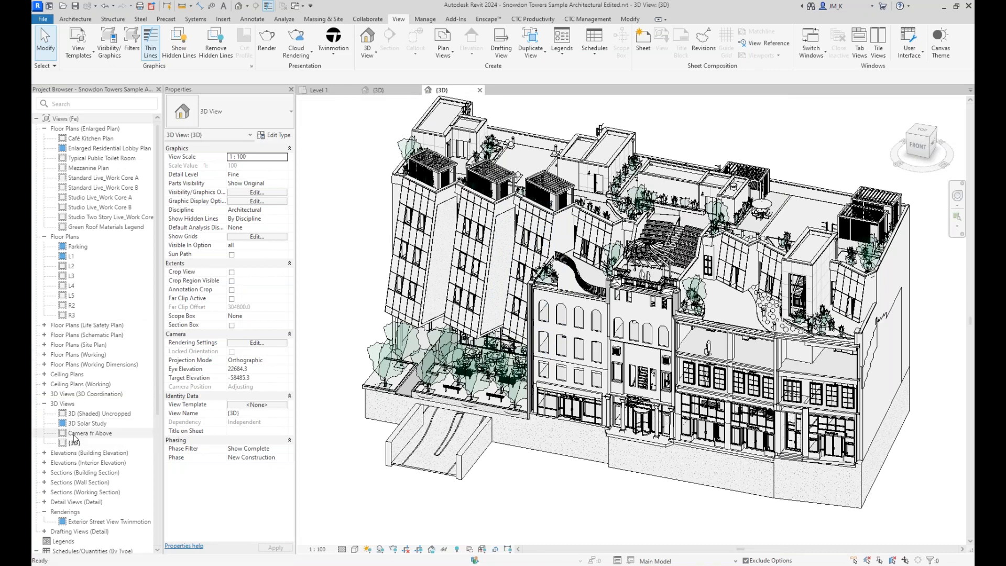
double_click(73, 434)
scroll(718, 299, up, 5)
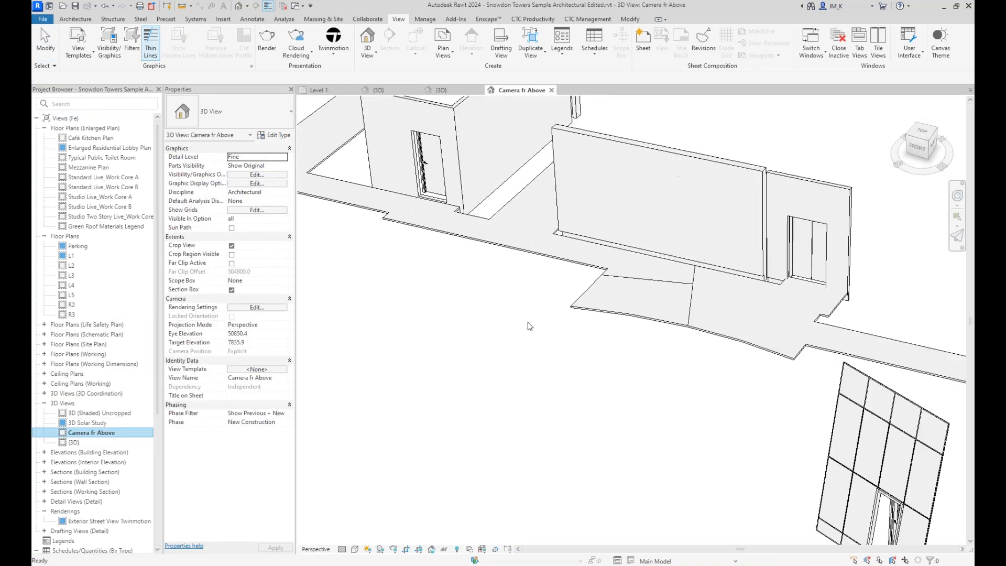
scroll(718, 299, up, 2)
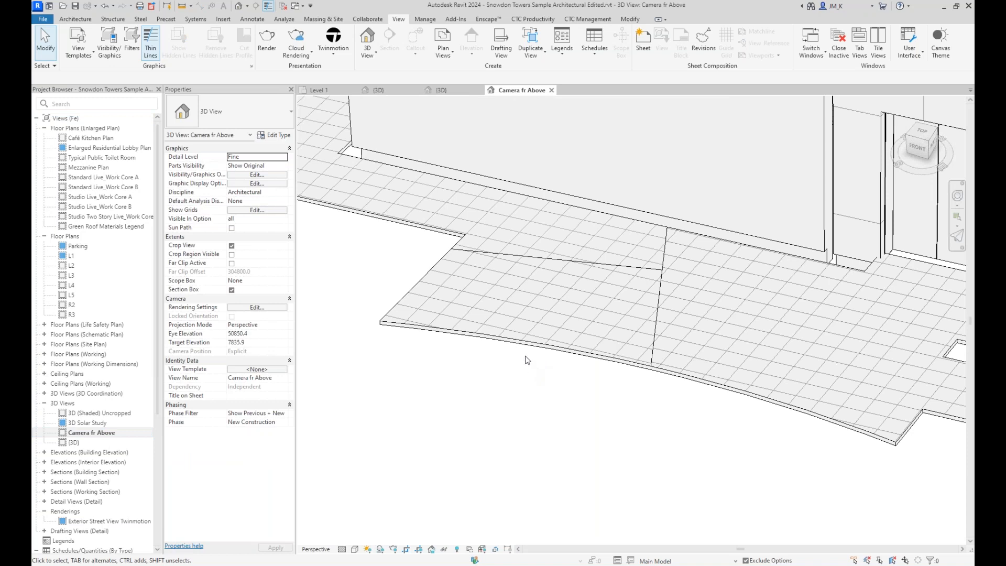
middle_drag(656, 273, 560, 306)
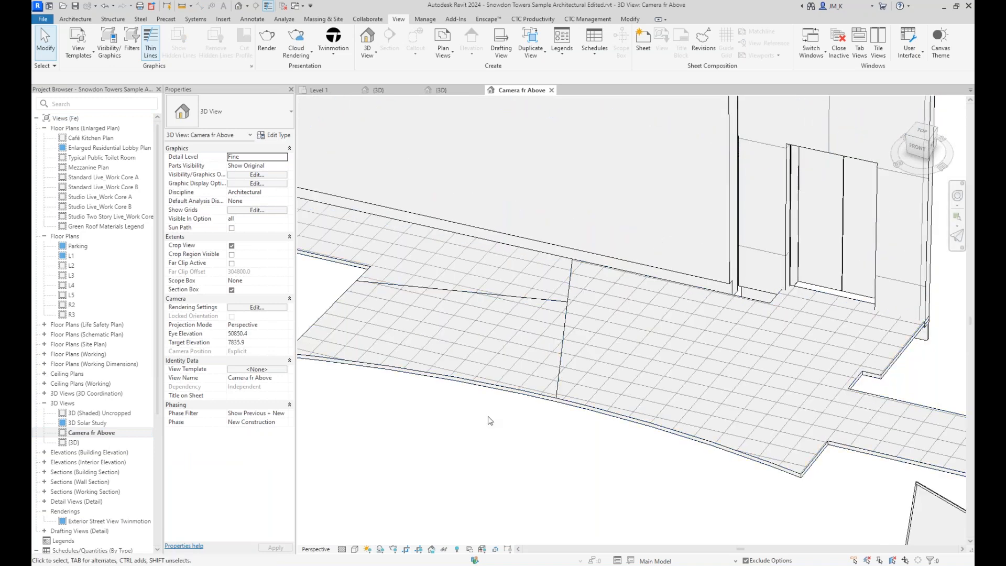
- Try aligning the deck floor to the long wall's face with the Align pattern option set to Selected Face, and undo both alignments
click(629, 20)
click(238, 35)
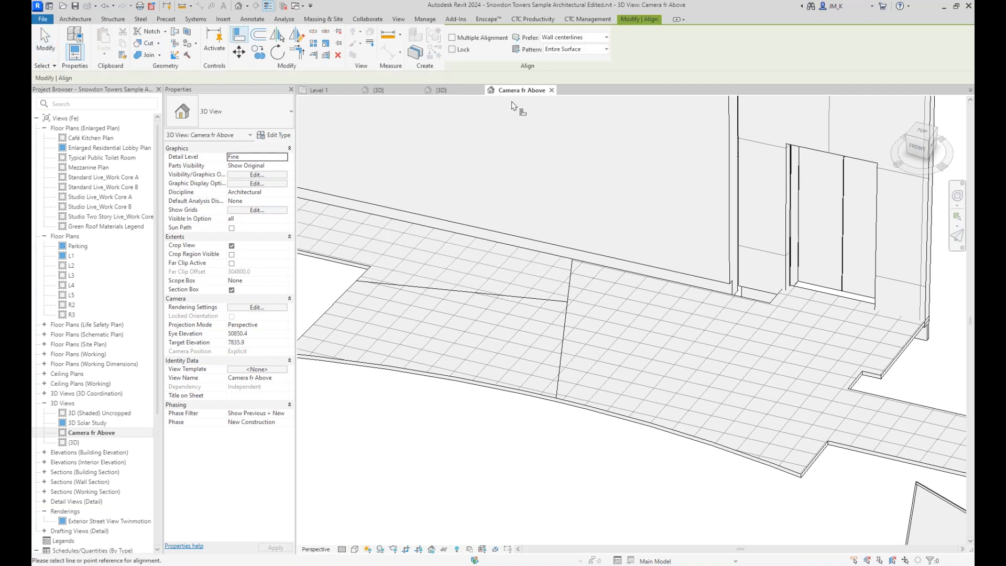
scroll(498, 165, down, 3)
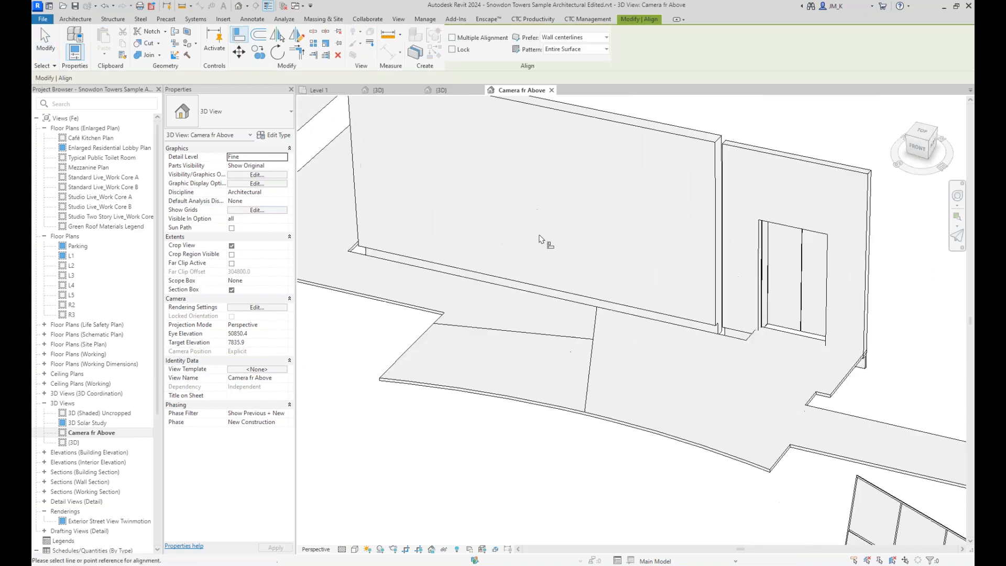
click(568, 51)
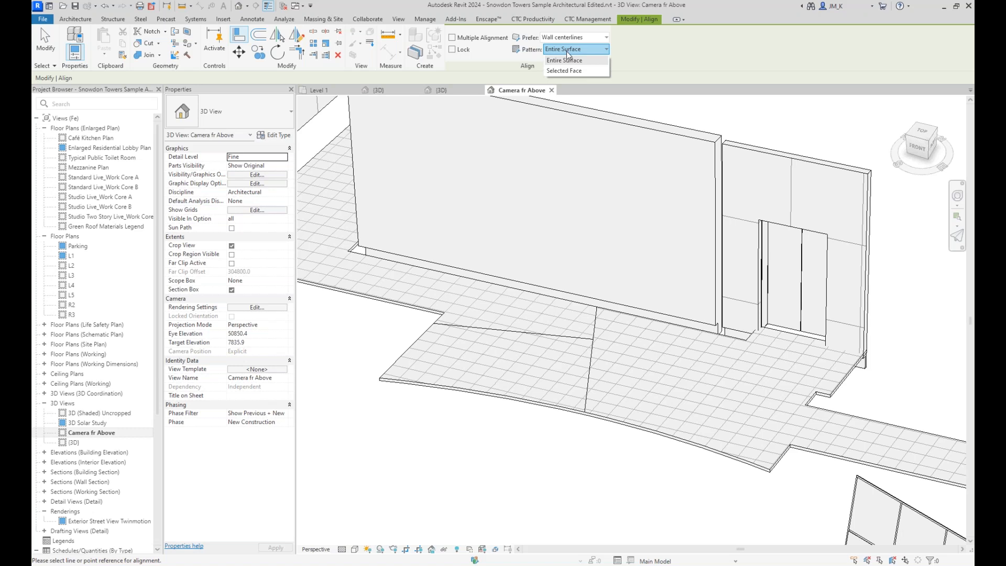
click(564, 72)
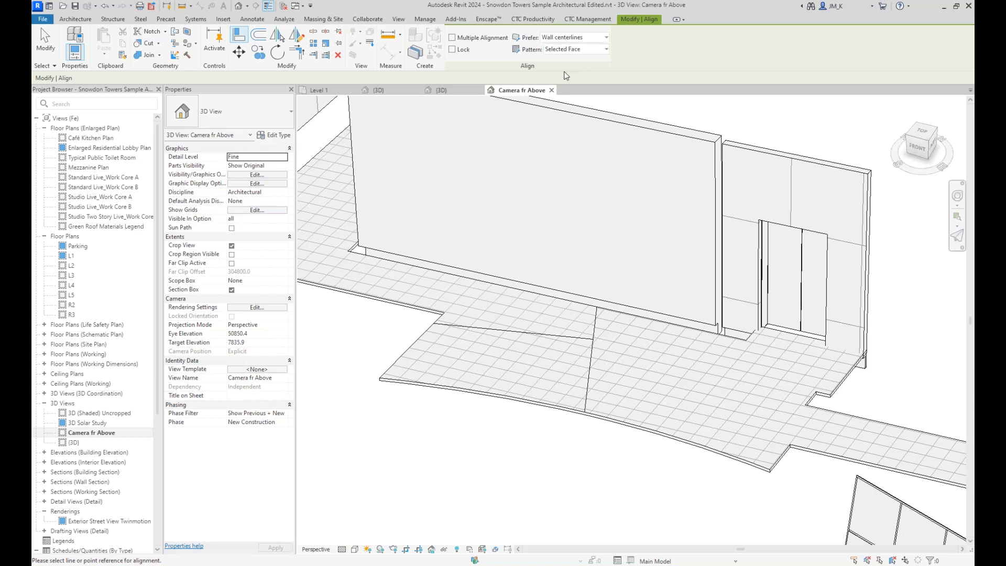
click(650, 140)
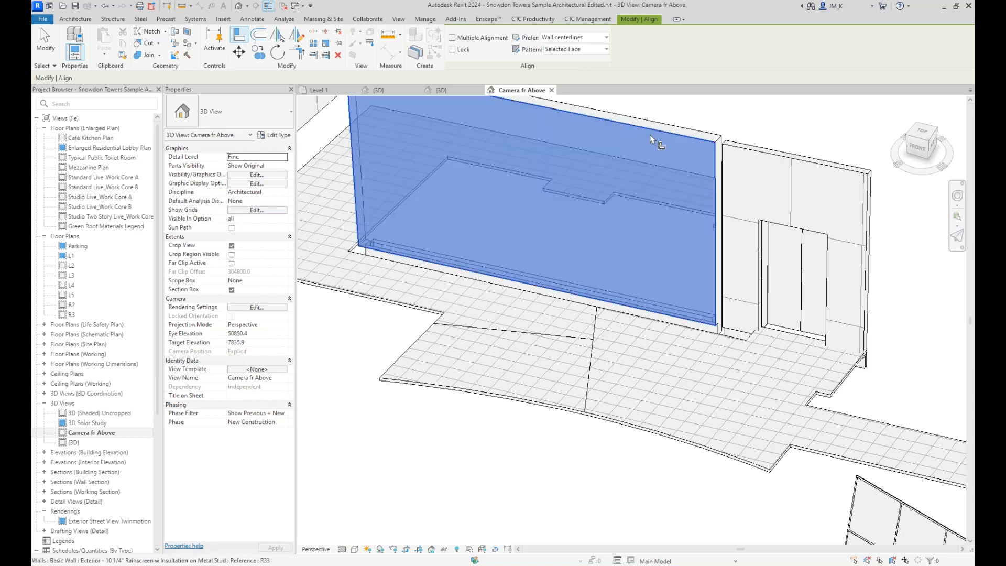
scroll(586, 314, up, 2)
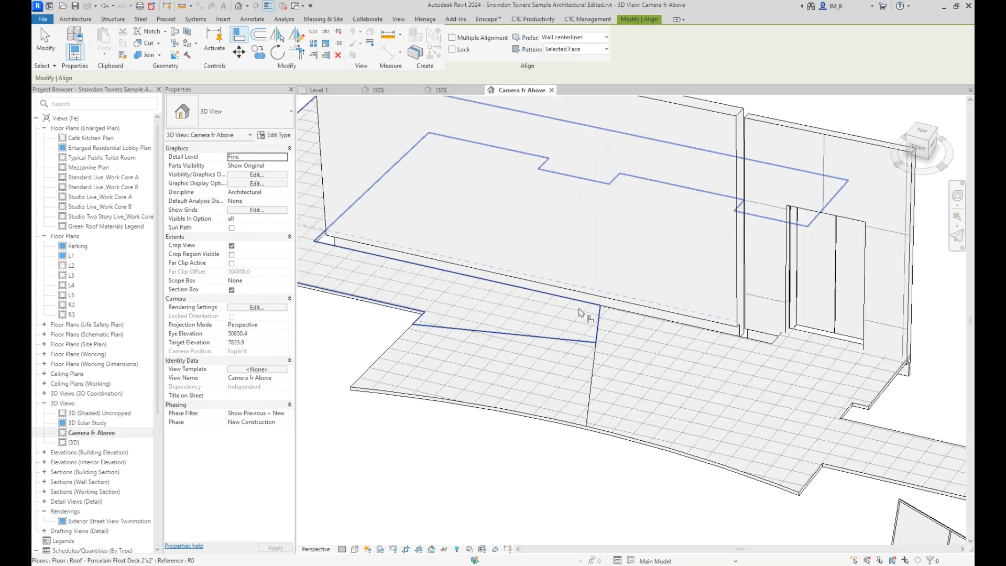
scroll(668, 323, down, 2)
click(684, 162)
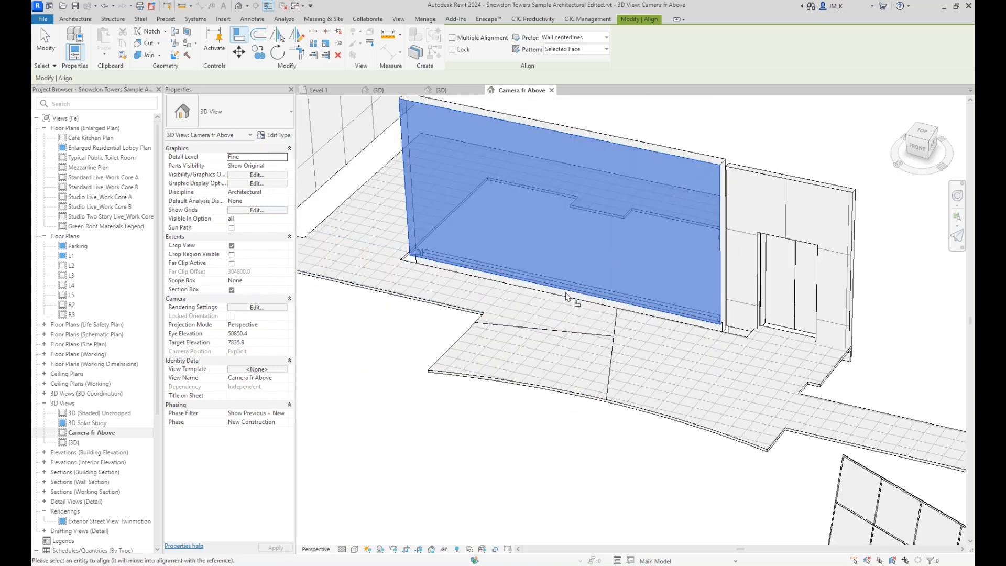
click(558, 313)
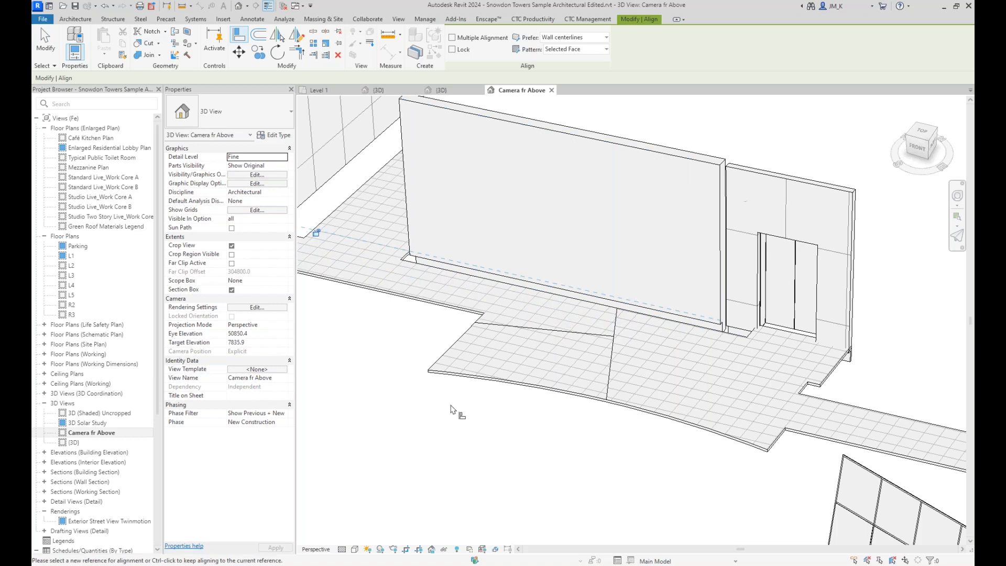
click(114, 7)
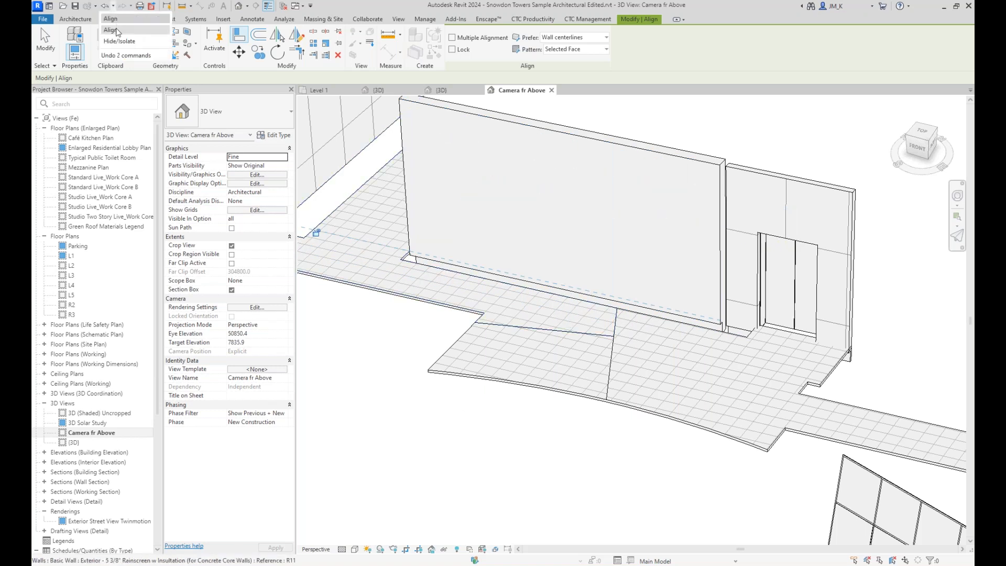
click(116, 32)
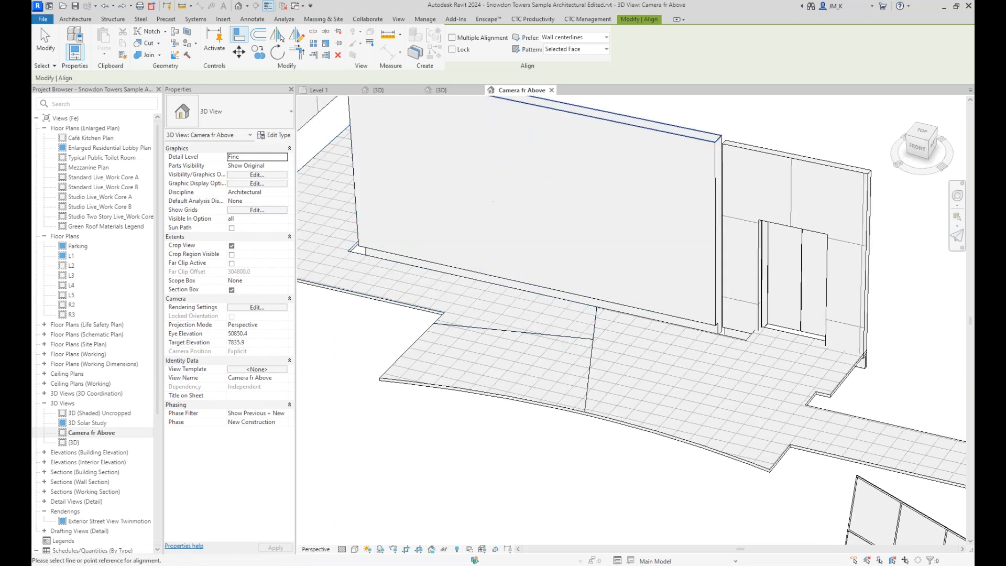
- Align the deck floor's surface pattern to the long wall's face with the Align pattern option set to Entire Surface
click(586, 49)
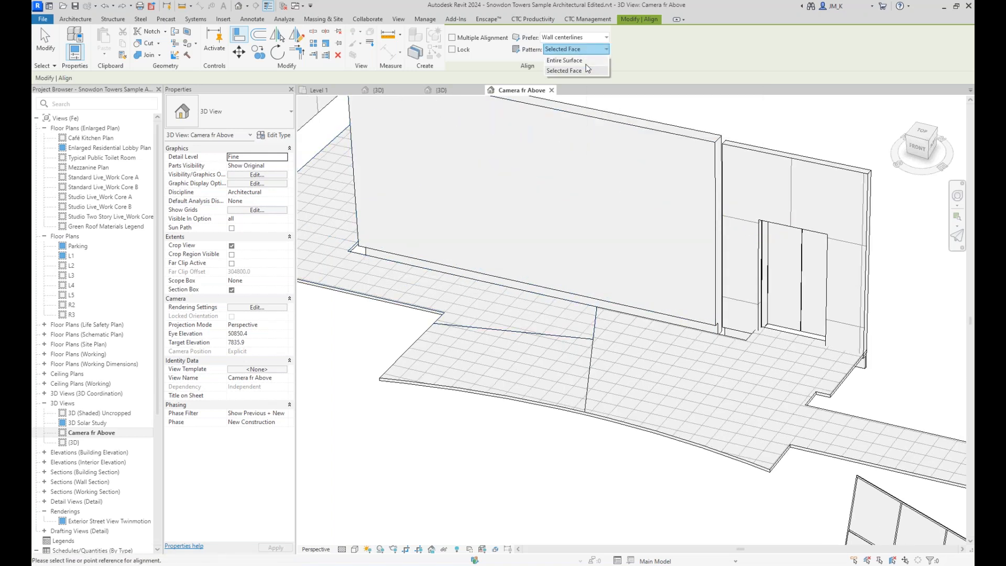
click(586, 61)
click(626, 157)
click(516, 359)
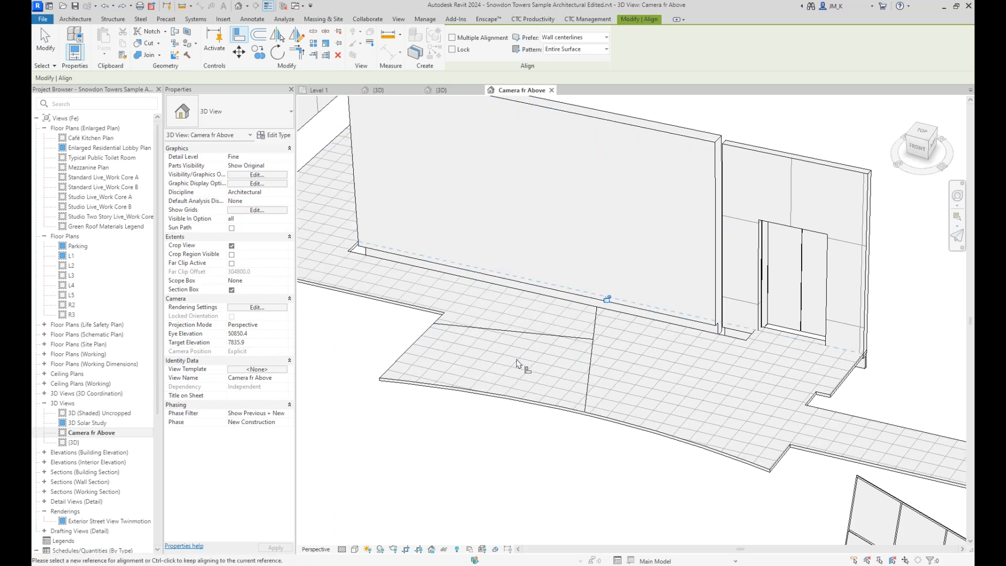
scroll(516, 359, down, 4)
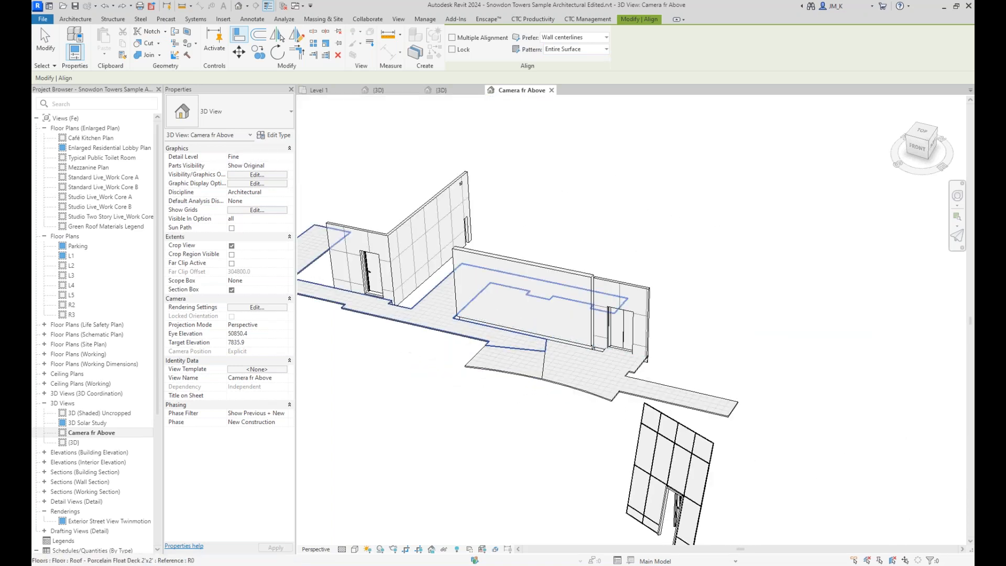
key(Escape)
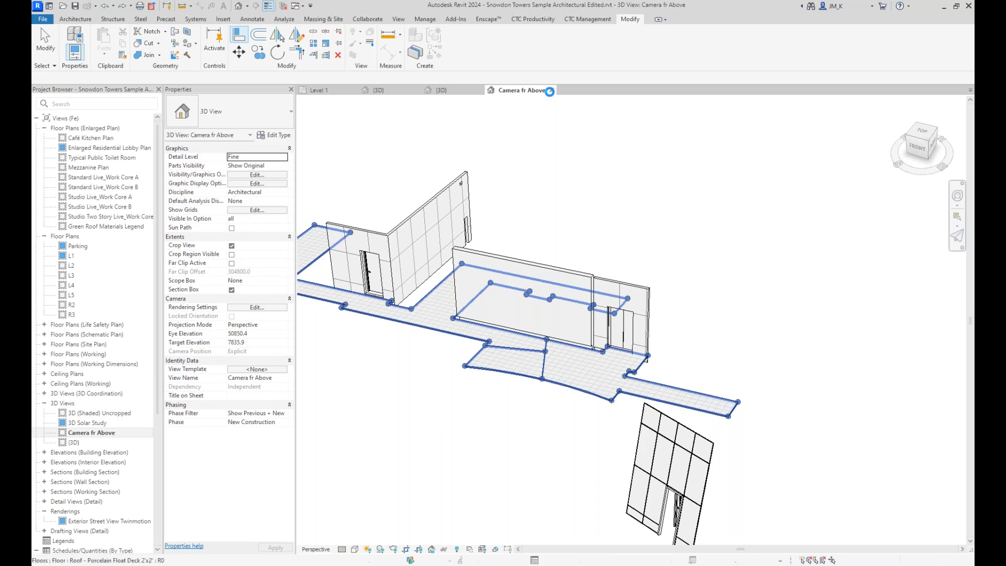
- Close the Camera fr Above view and the Snowdon Towers project without saving the changes
click(550, 91)
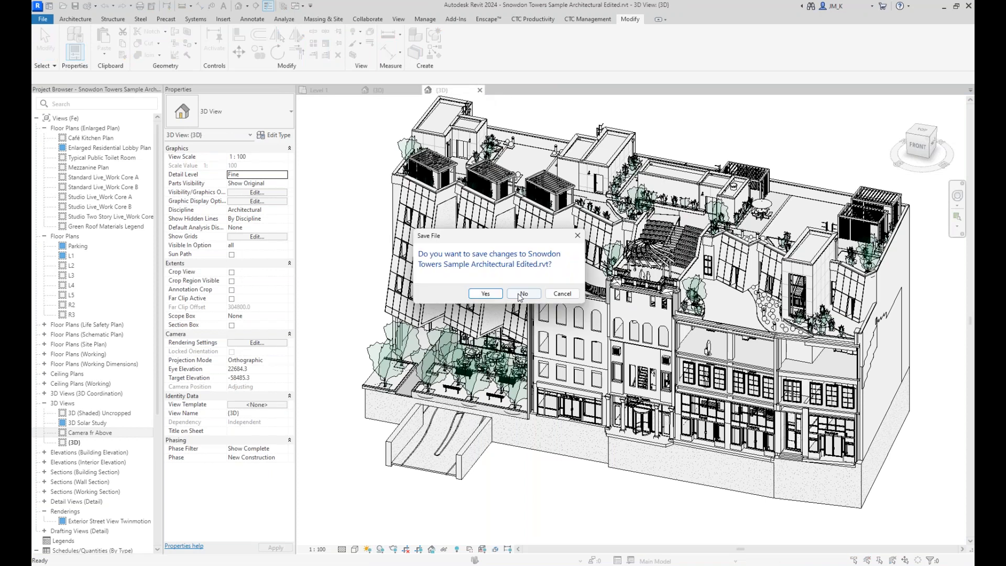
click(518, 294)
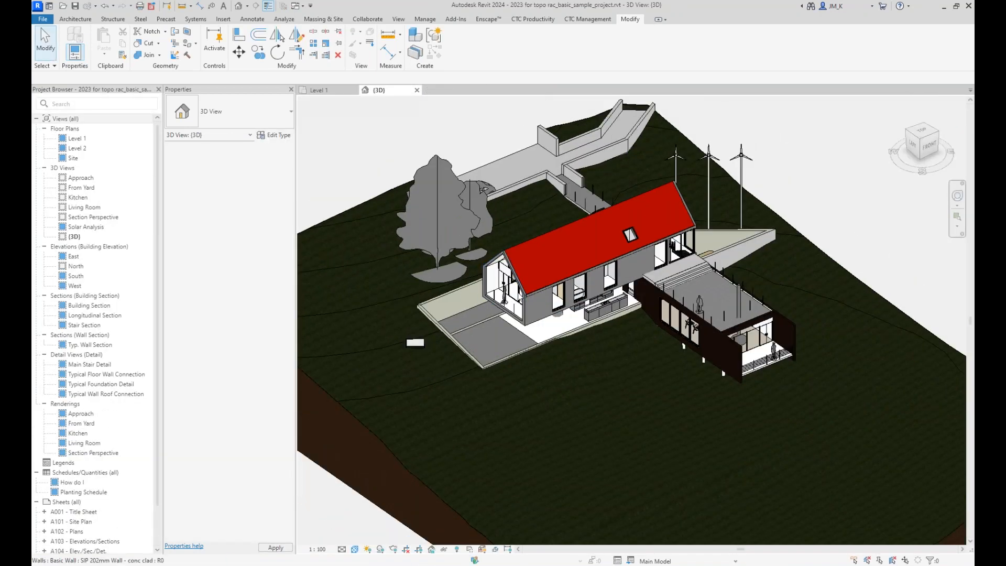
- Switch to the Level 1 floor plan of the linked coordination project and select the Hospital_Architectural 2022 coordination model to check its properties
scroll(555, 270, down, 2)
click(321, 91)
click(586, 294)
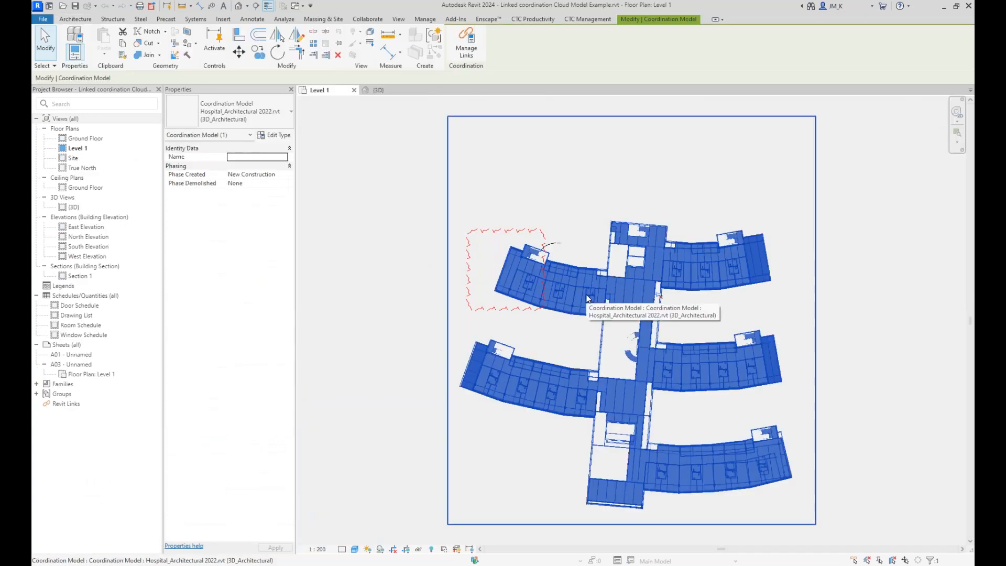
key(Escape)
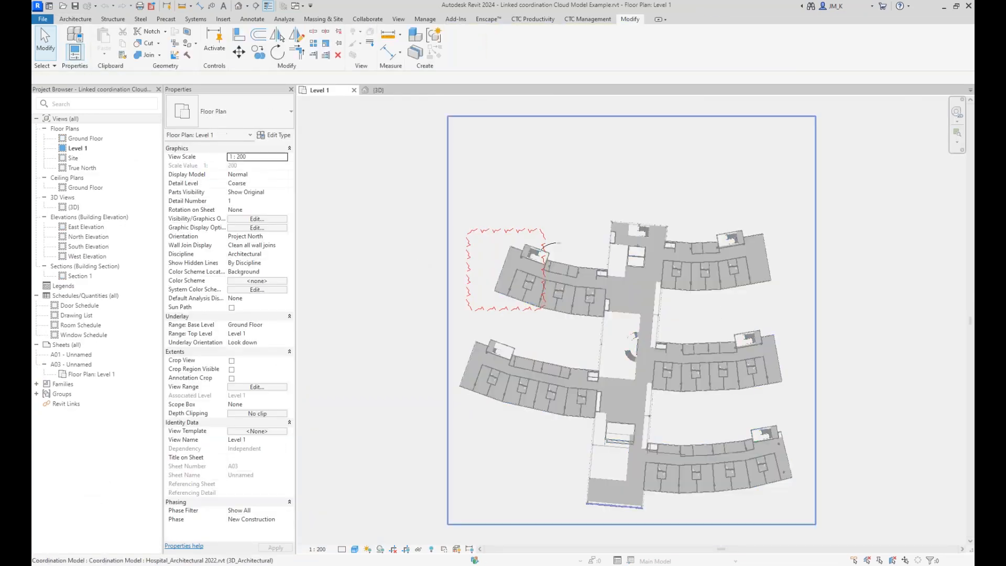
- Draw a short Brick veneer - 250 timber wall outward from the slanted end face of the coordination model's upper-left wing
key(w)
key(a)
scroll(495, 261, up, 5)
scroll(490, 258, up, 5)
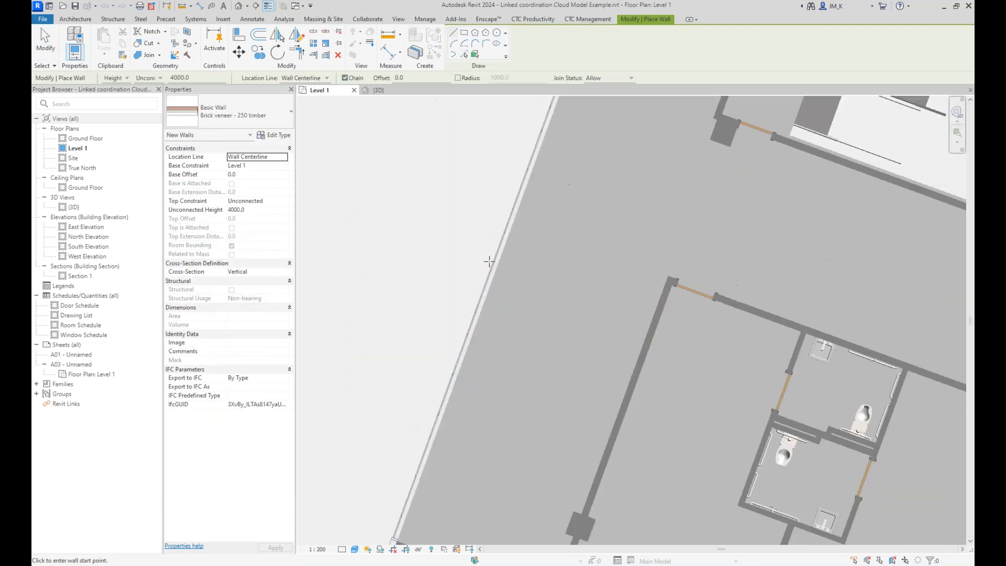
click(490, 262)
click(414, 247)
key(Escape)
scroll(356, 233, down, 4)
key(Escape)
scroll(577, 320, down, 2)
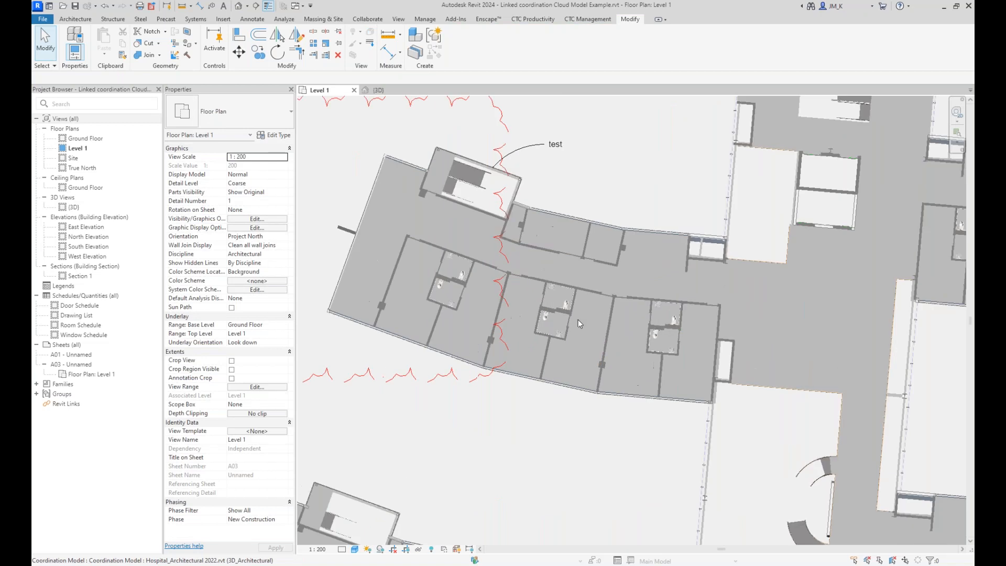
- Select a single wall-mounted toilet inside the coordination model to examine its element properties
scroll(501, 319, up, 5)
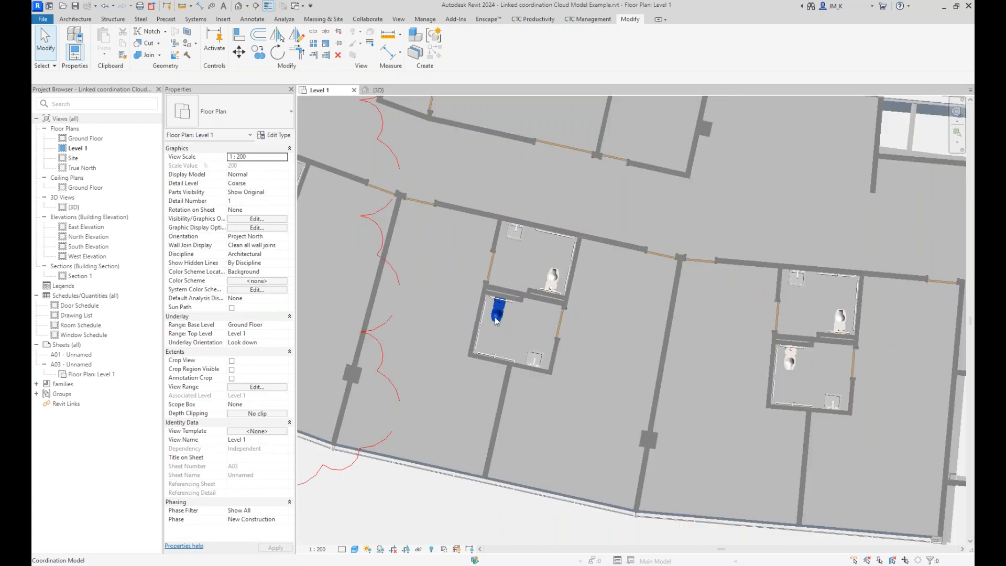
click(496, 320)
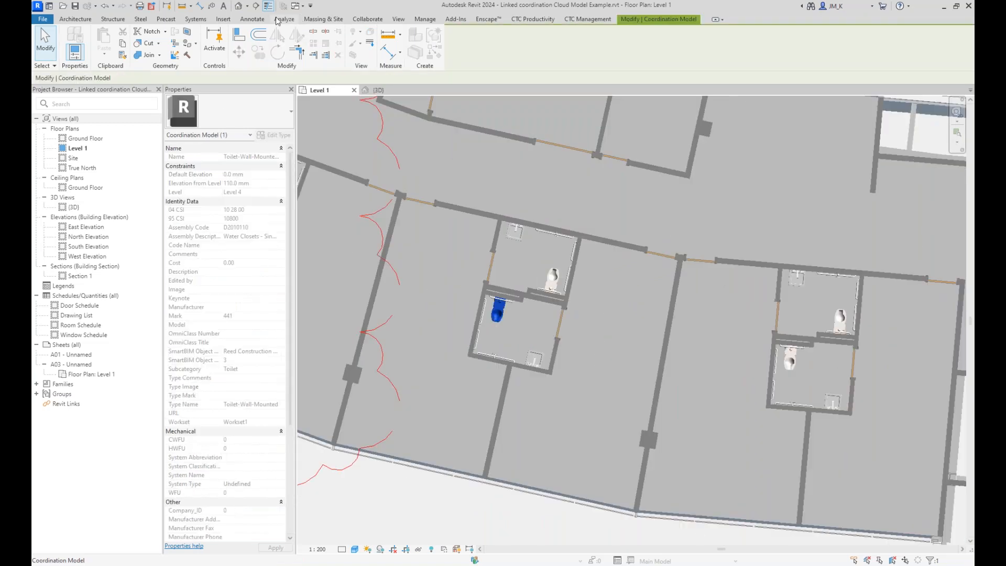
- Review linking a coordination model from Autodesk Docs, look through the otx demo project folders, and cancel without linking
click(224, 19)
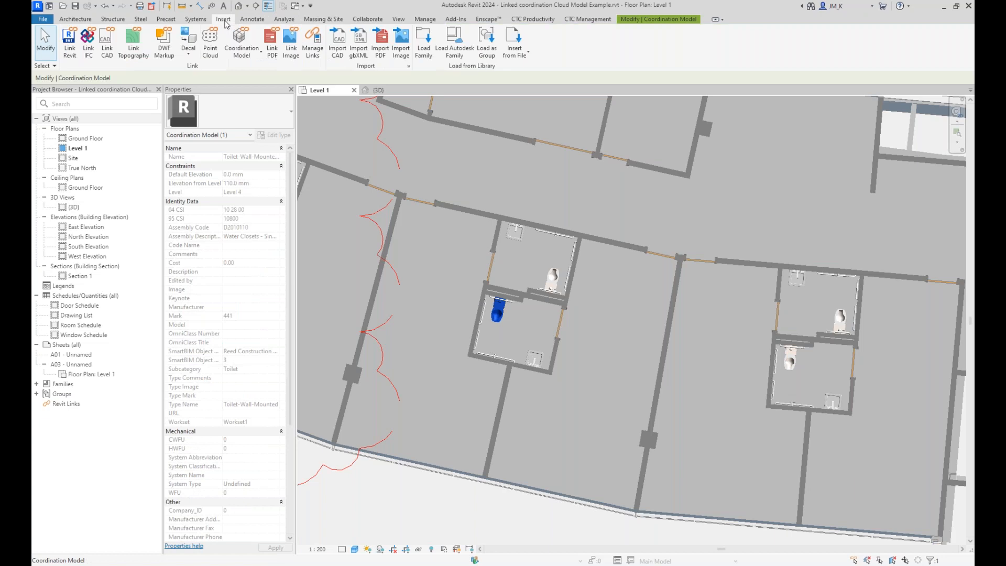
click(241, 52)
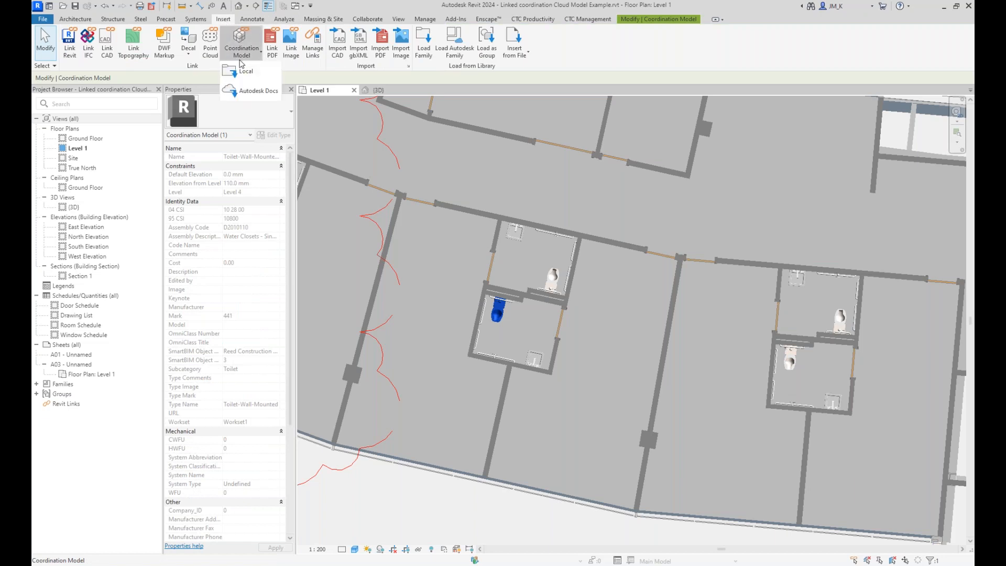
click(247, 90)
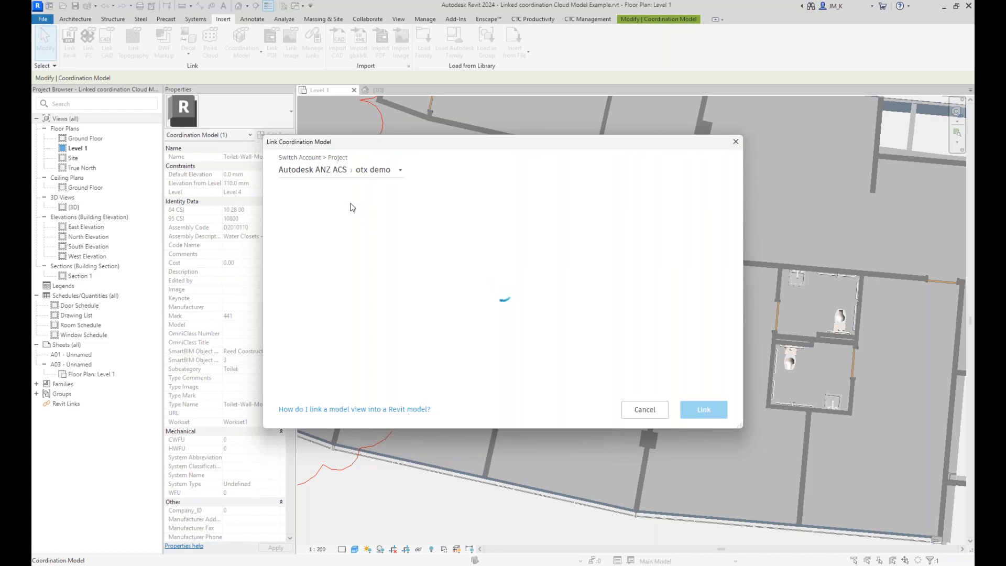
click(369, 170)
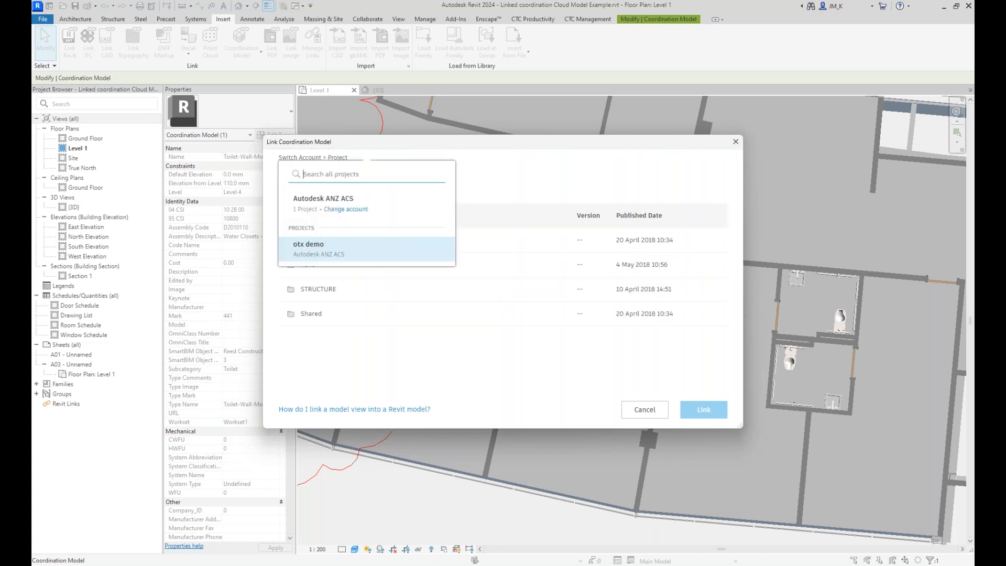
click(505, 168)
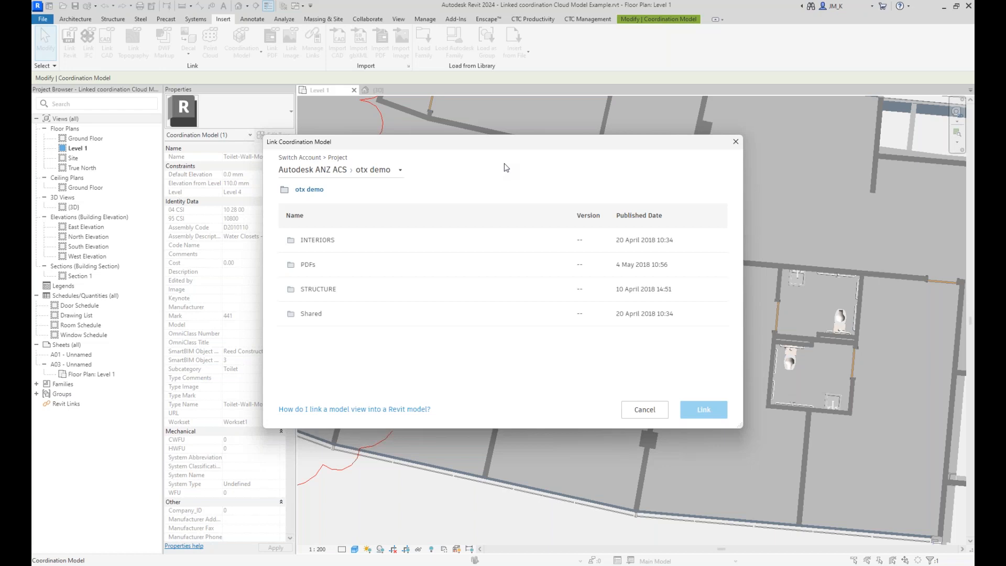
click(650, 409)
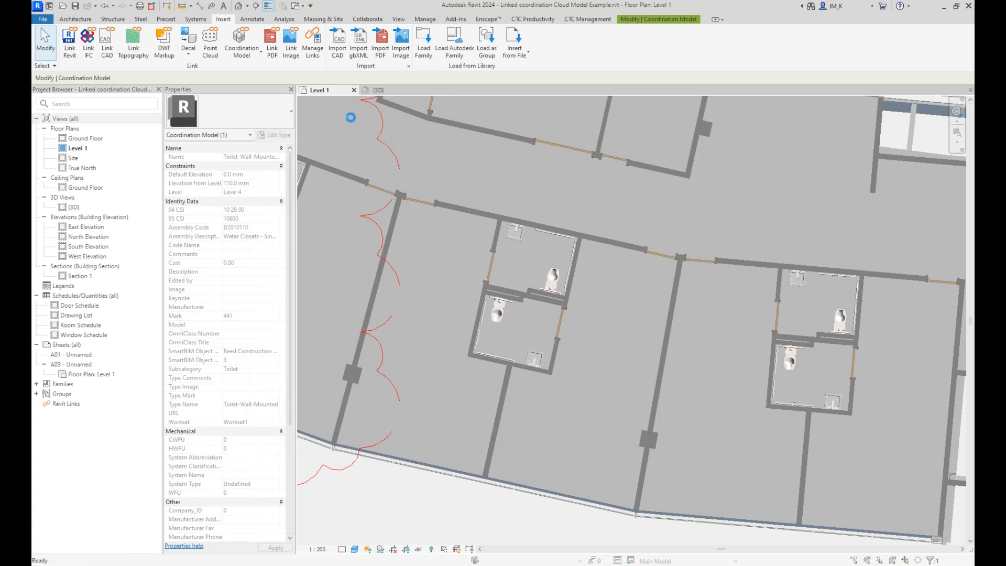
- Close the Level 1 view with its linked coordination project and return to the basic sample project's 3D view
click(353, 90)
click(523, 293)
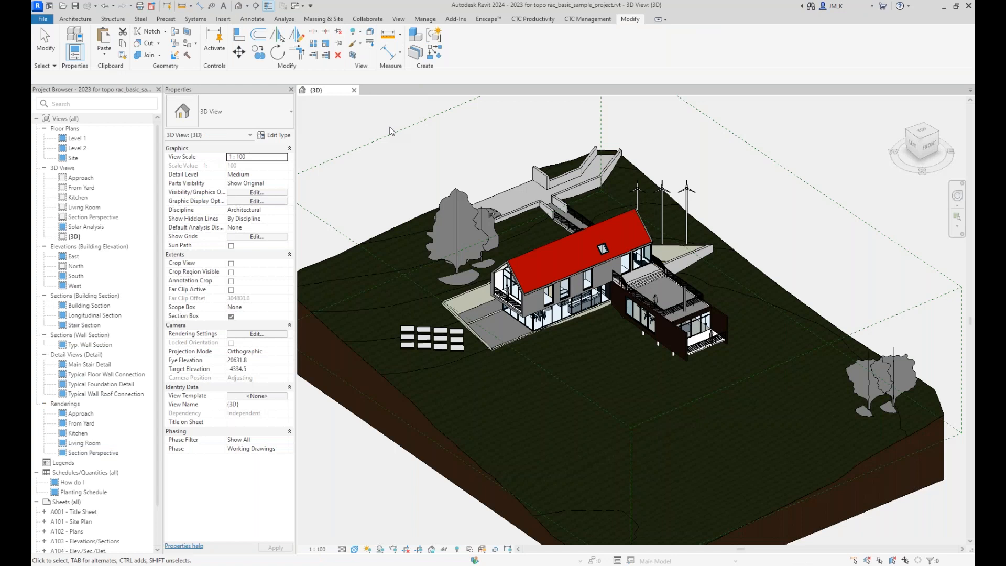
scroll(582, 253, down, 3)
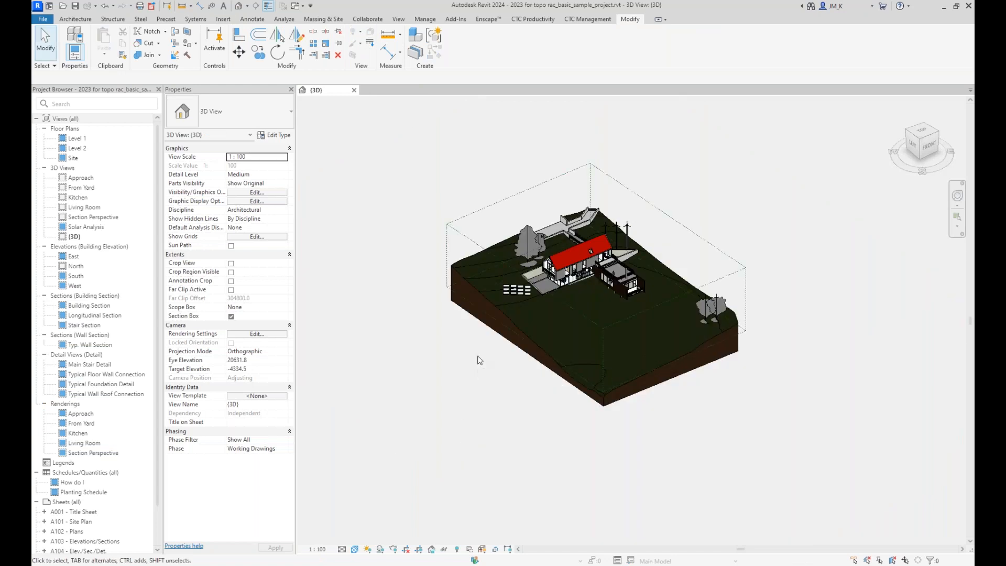
scroll(477, 359, up, 5)
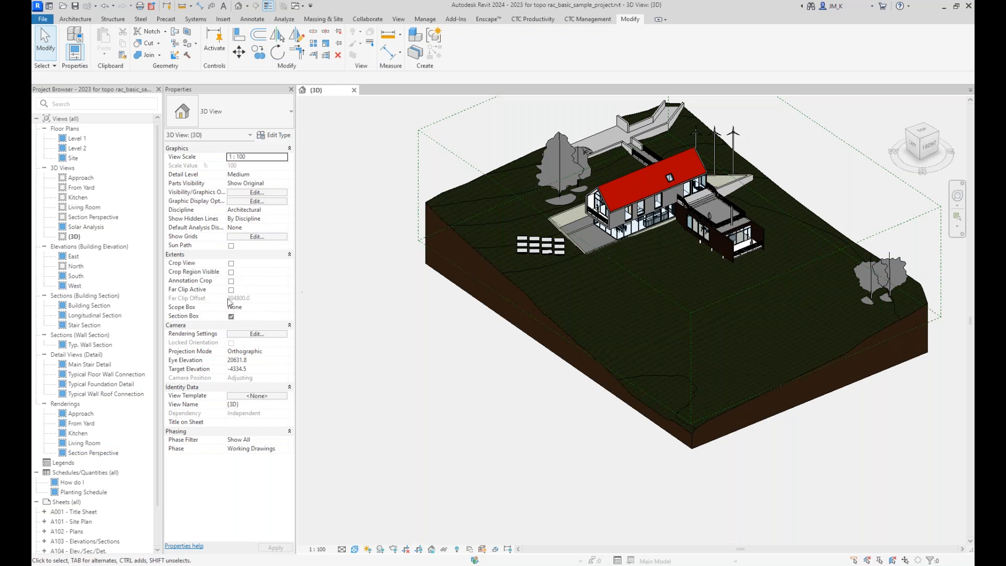
- Open the A001 - Title Sheet and A101 - Site Plan sheets, and clear A101 of its Site and Solar Analysis viewports and planting schedule
double_click(68, 511)
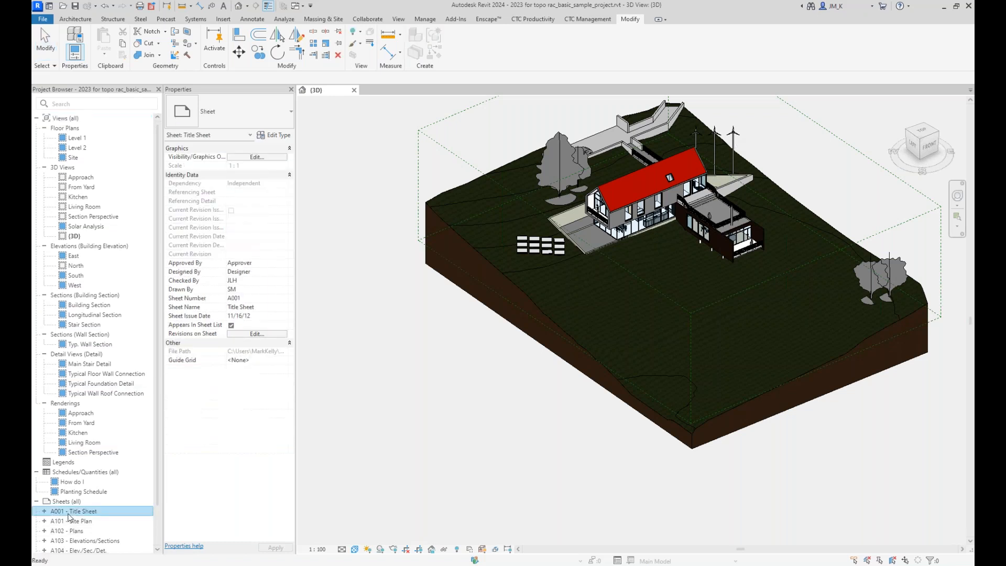
double_click(72, 520)
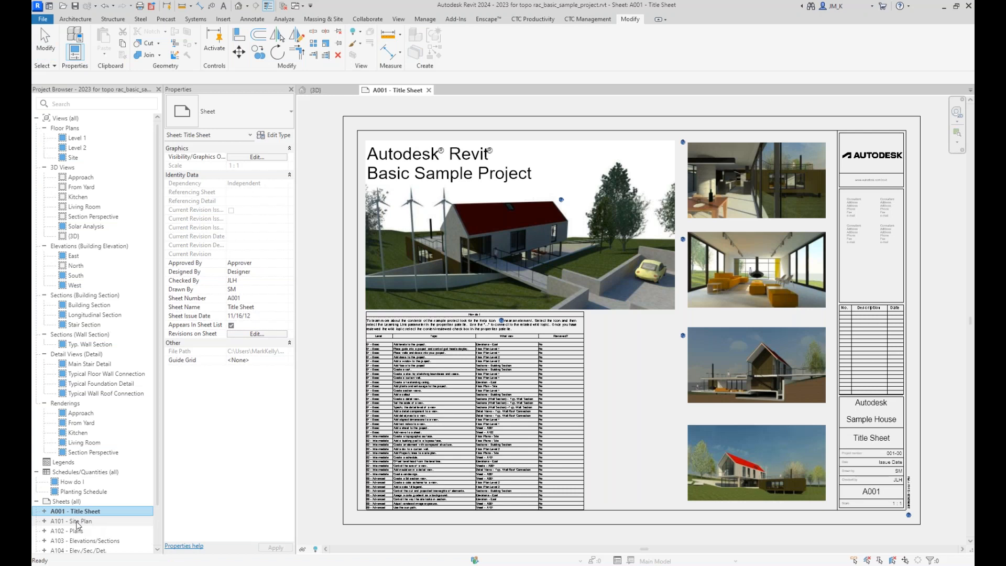
click(493, 280)
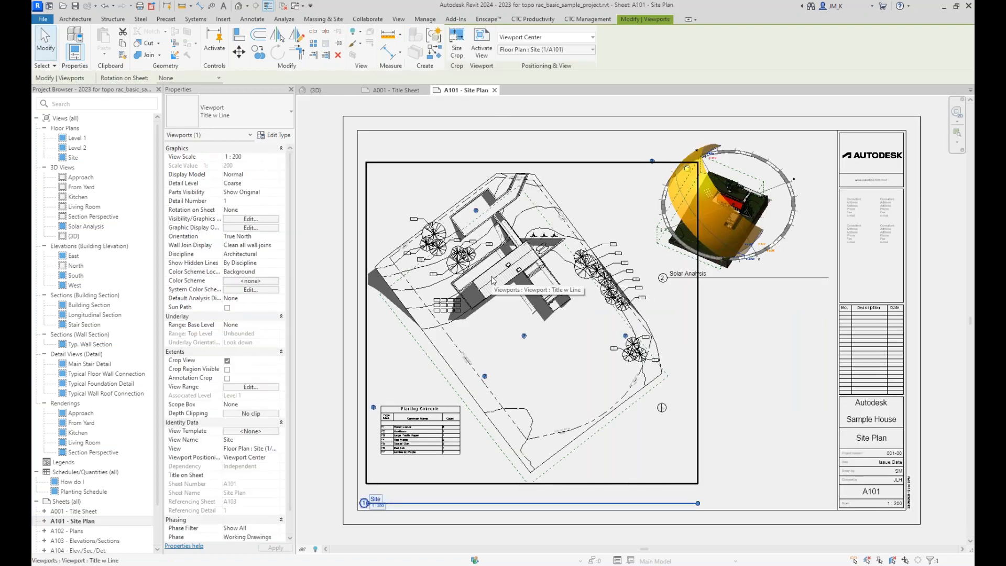
key(Delete)
click(726, 218)
key(Delete)
click(416, 425)
key(Delete)
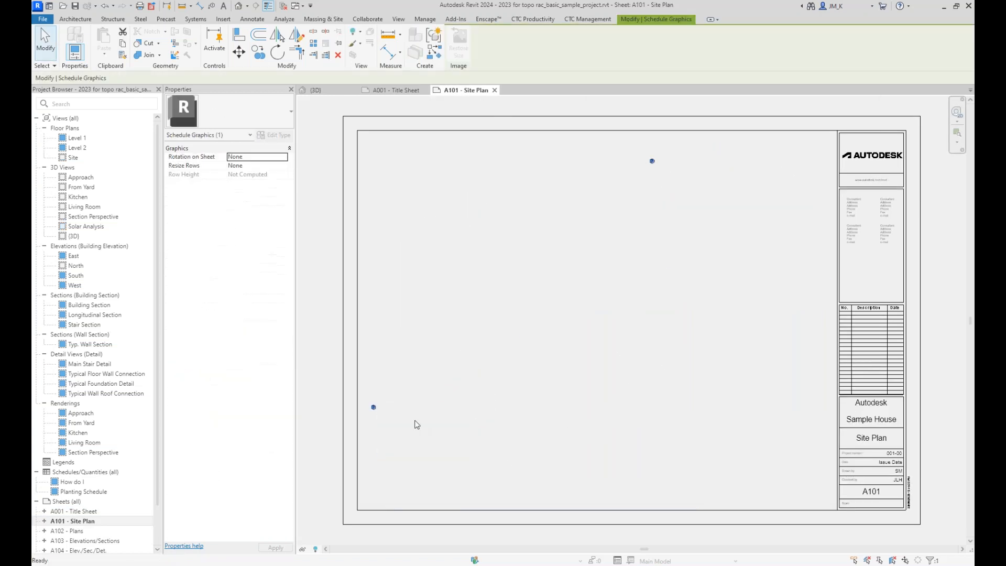
- Place the Kitchen and Living Room 3D views together side by side on the A101 - Site Plan sheet
click(78, 197)
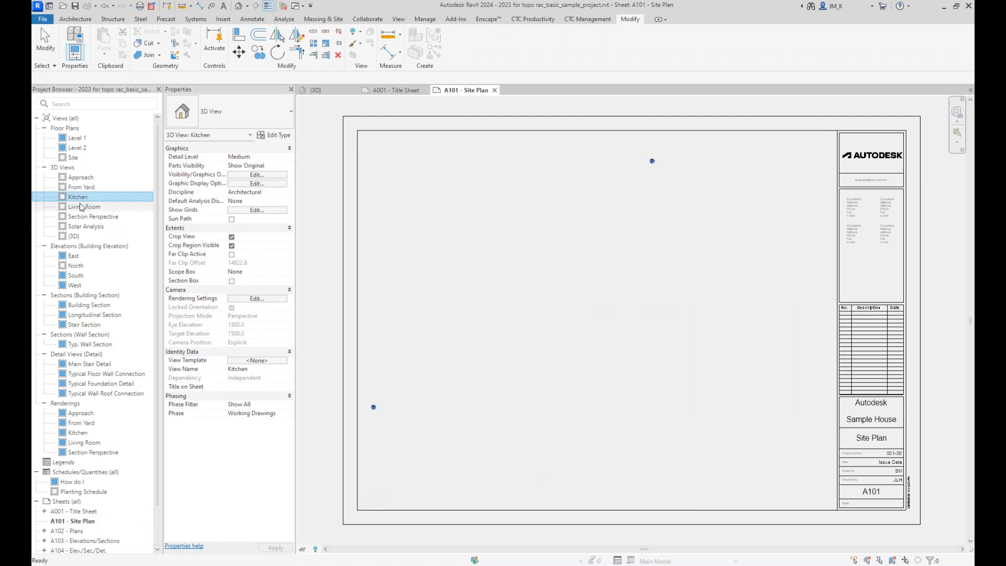
ctrl+click(81, 207)
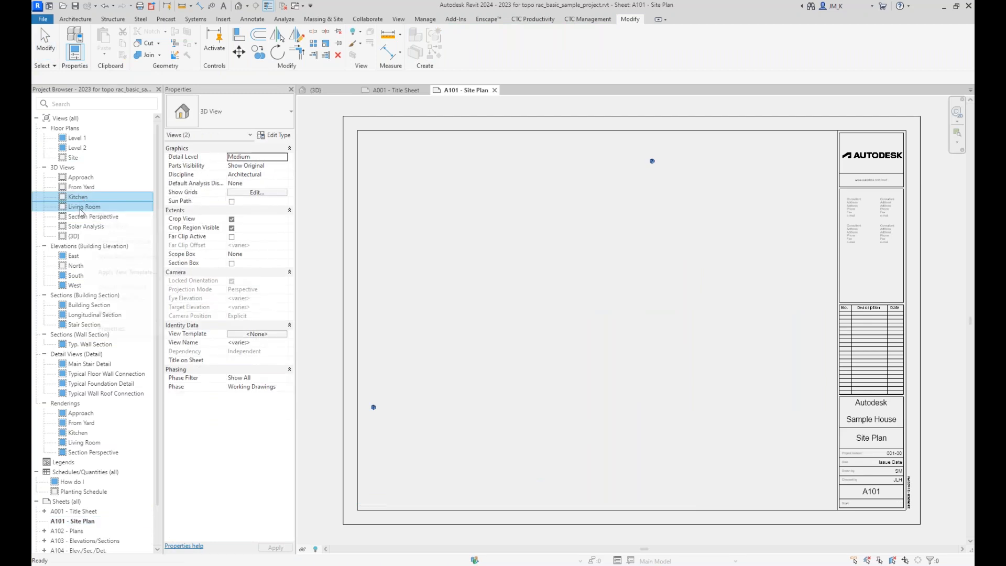
right_click(81, 208)
key(Escape)
drag(73, 212, 522, 254)
click(523, 254)
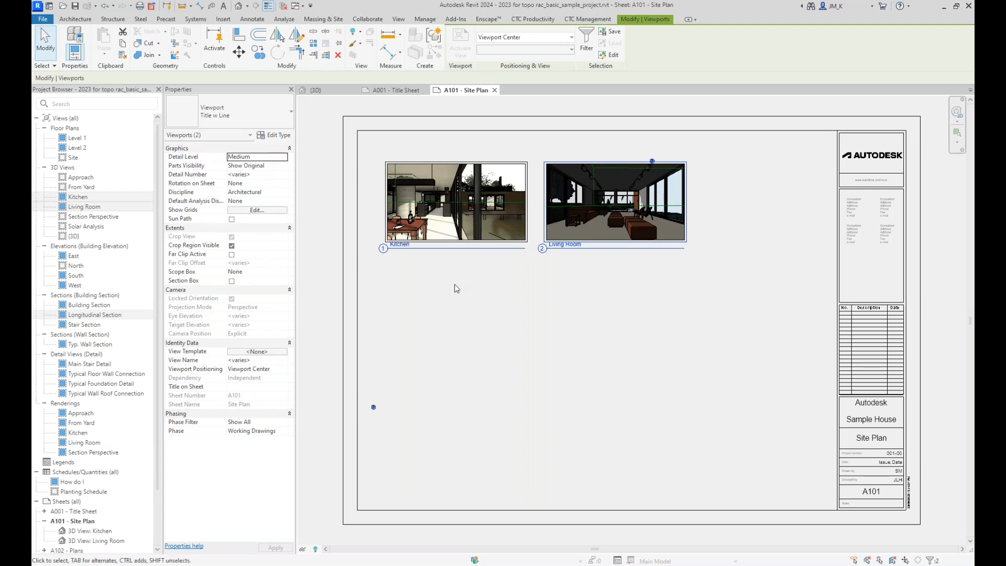
- Open the Level 2 floor plan, the A102 - Plans sheet it is placed on, and the Planting Schedule
double_click(63, 148)
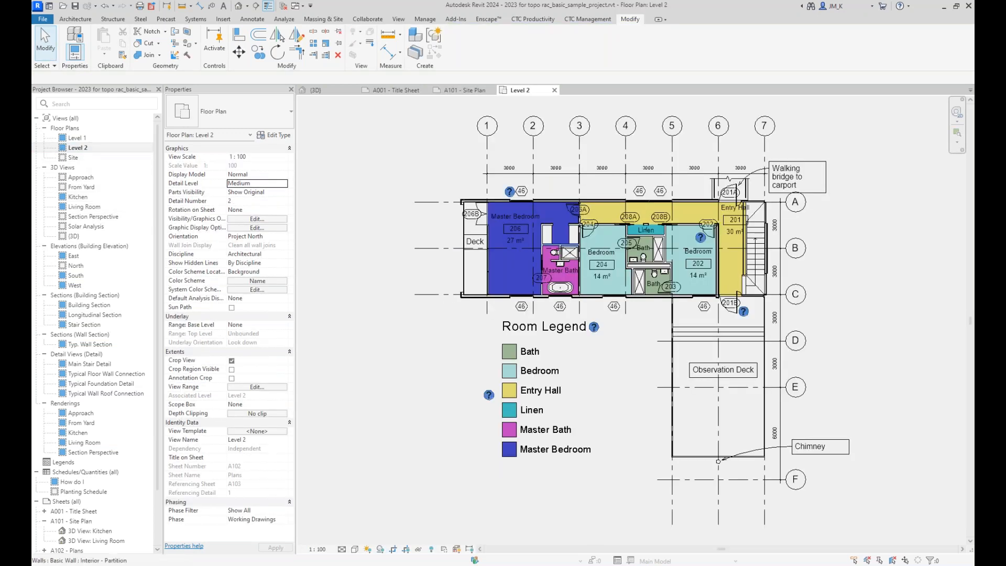
right_click(66, 149)
click(90, 167)
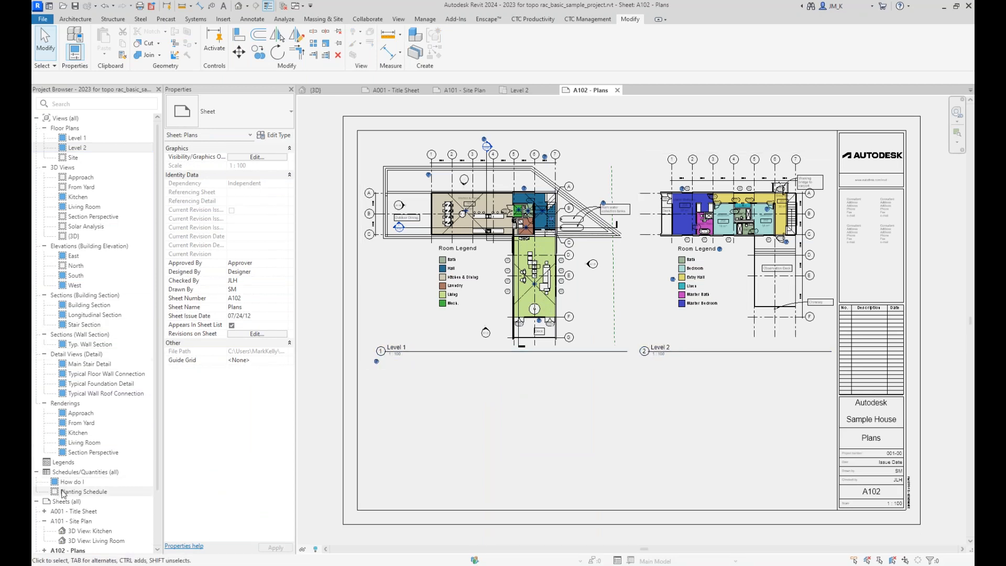
double_click(82, 491)
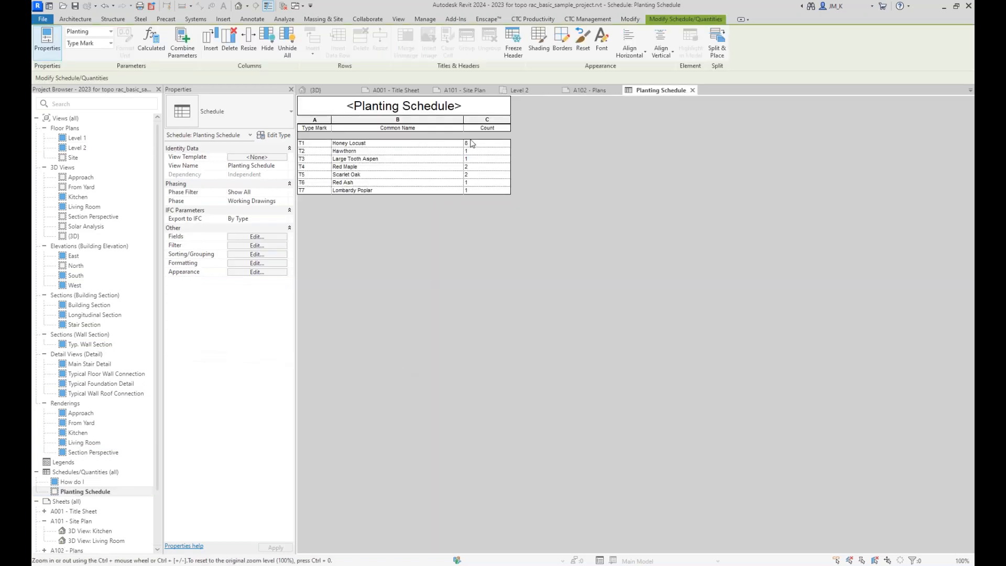
- Close all open views except the A001 - Title Sheet
click(520, 89)
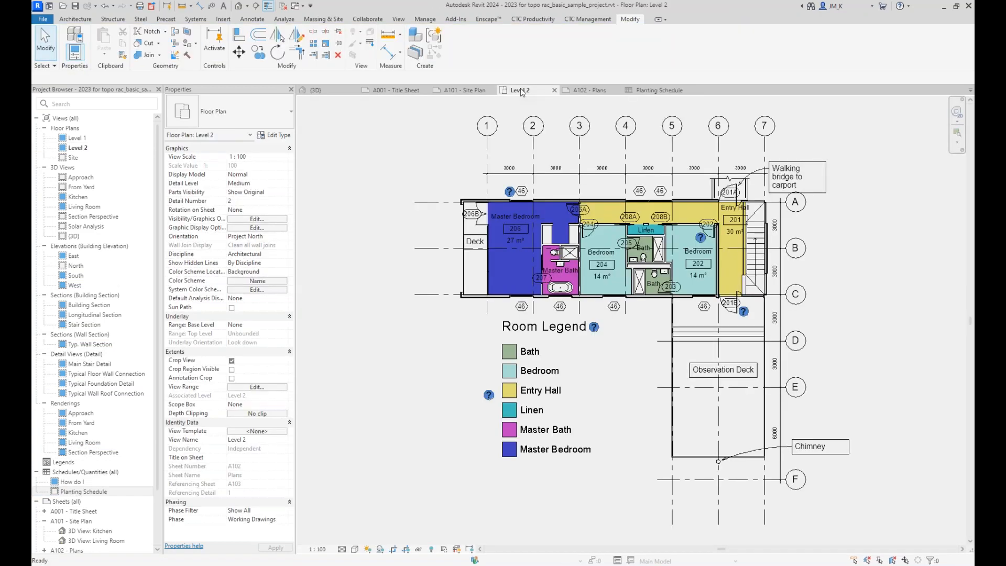
click(554, 91)
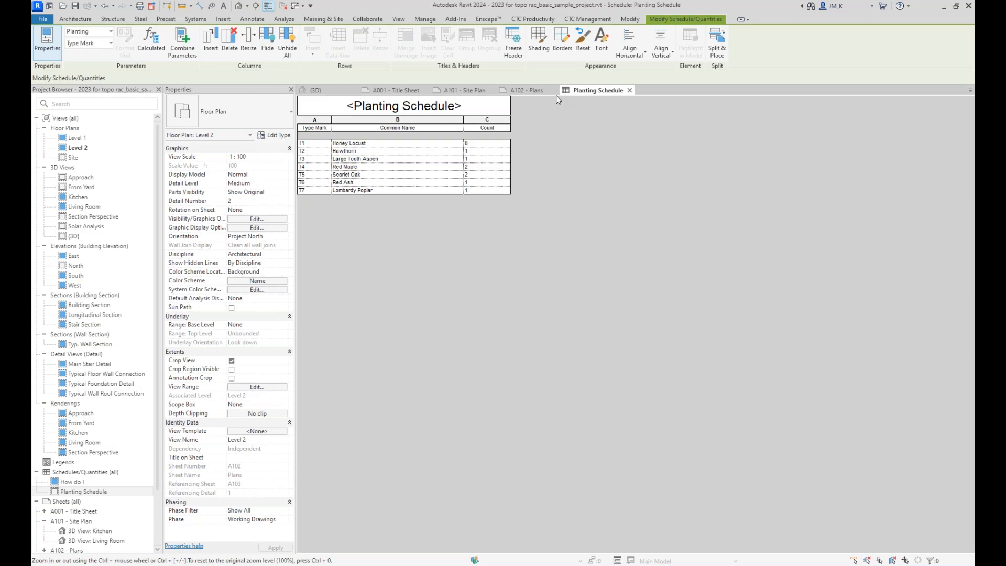
click(629, 90)
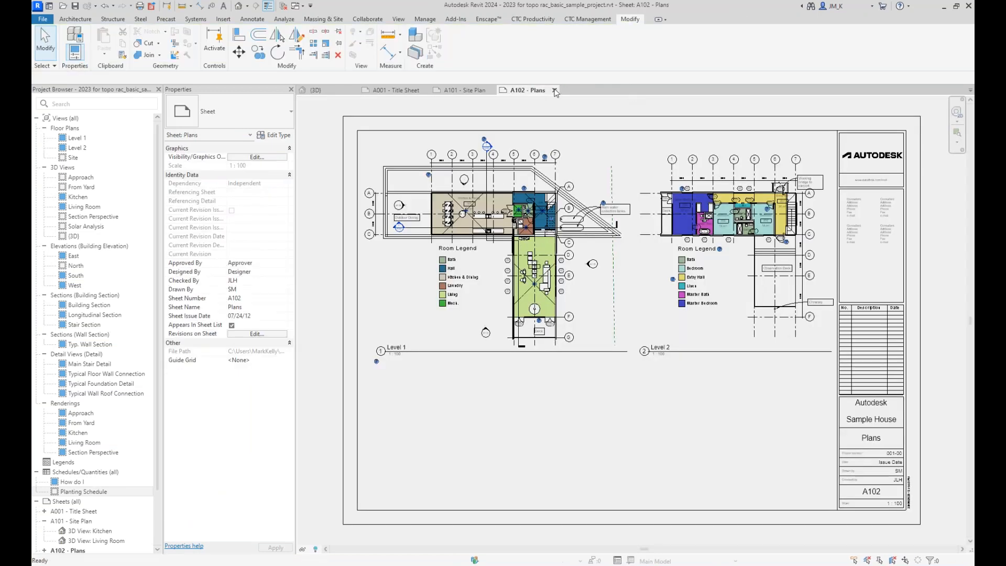
click(554, 90)
click(392, 90)
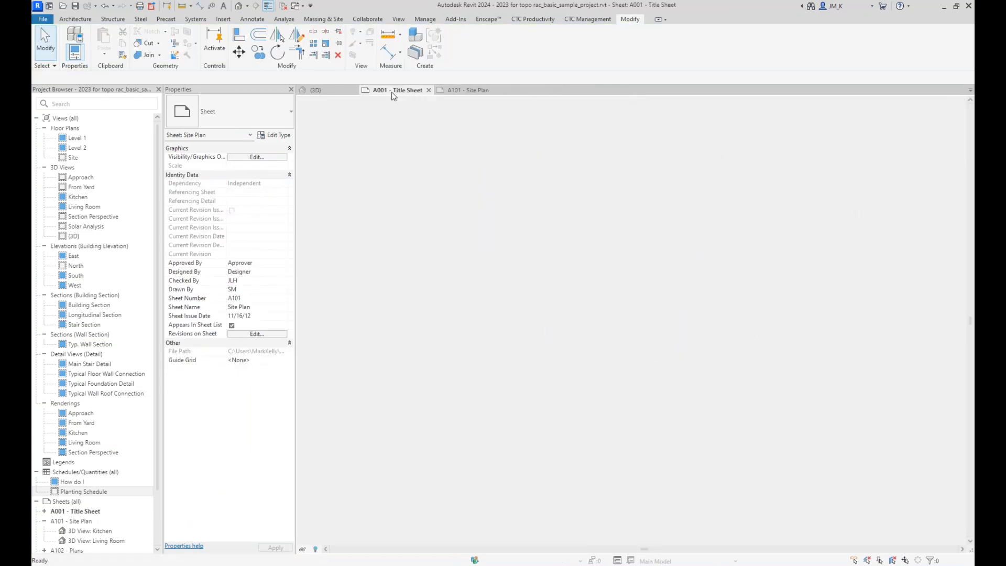
click(281, 6)
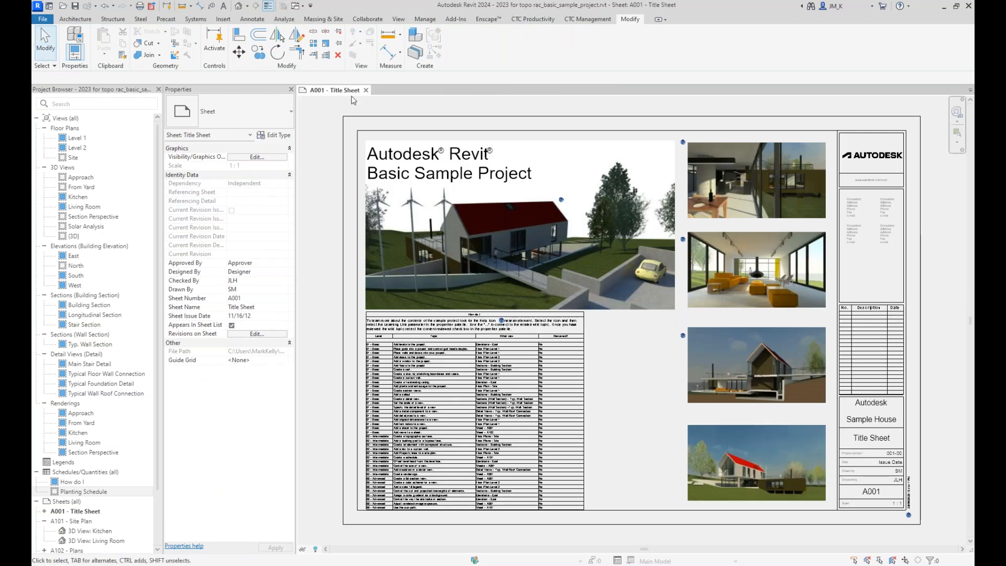
- Open the Snowdon Towers Sample Architectural Edited project from the recent documents
click(42, 21)
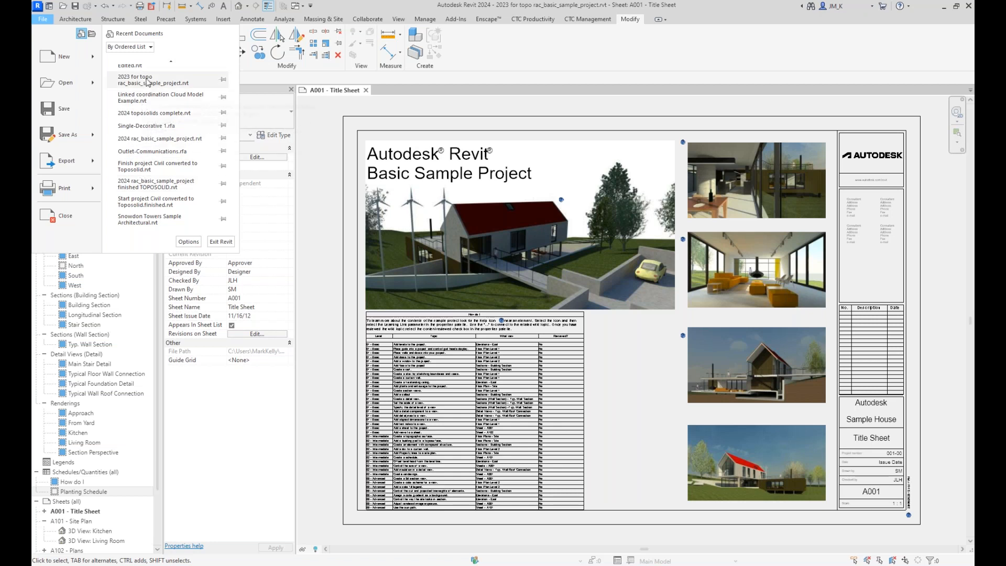
scroll(144, 89, up, 1)
key(Escape)
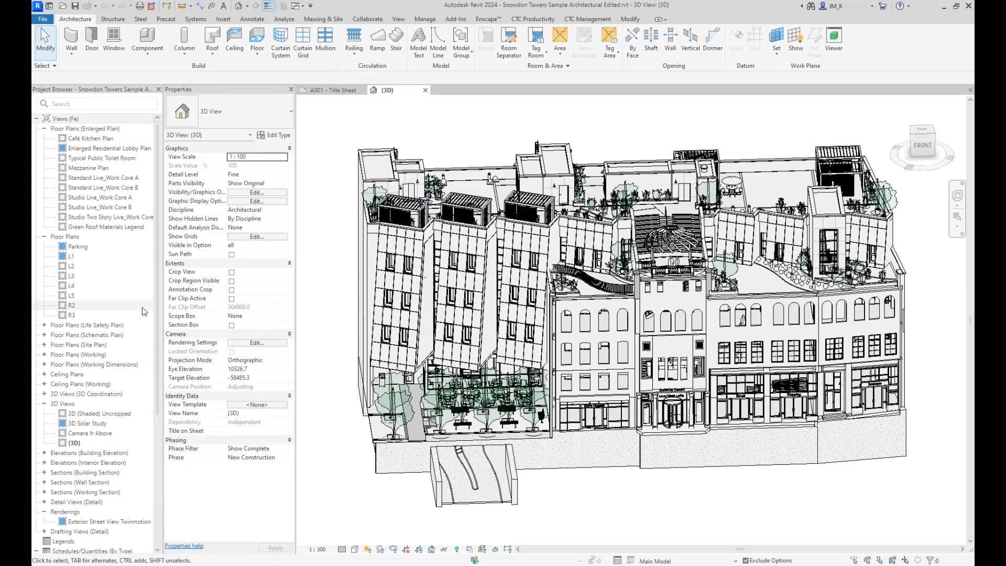
- Open the A101 - First Floor Plan sheet and select the Planting Schedule placed on it
scroll(91, 371, down, 6)
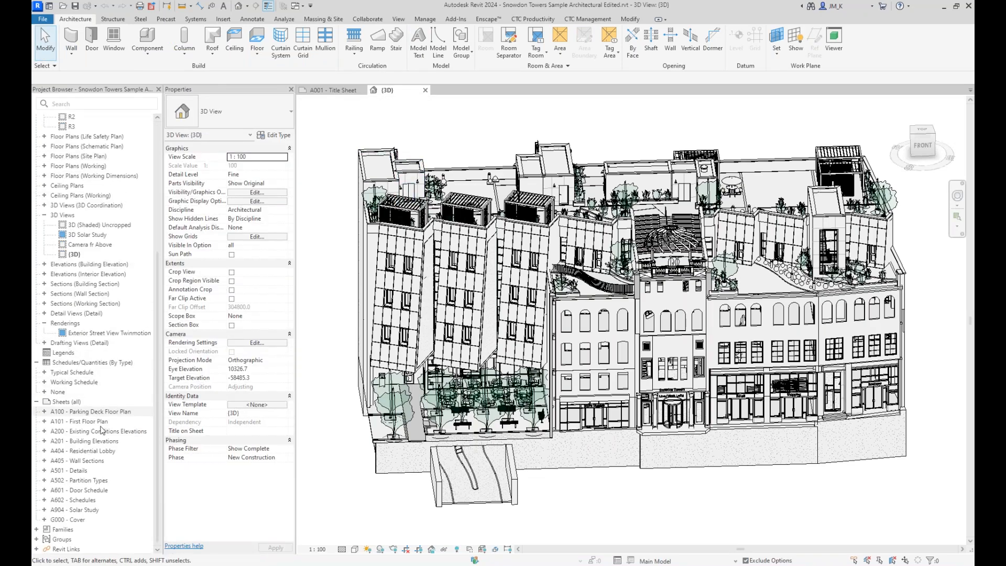
click(74, 424)
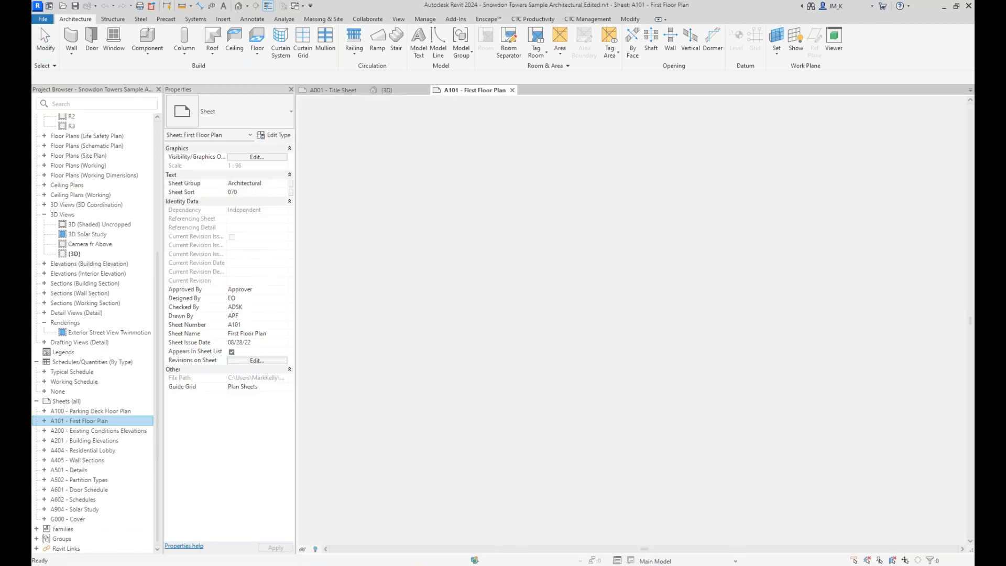
scroll(430, 455, up, 3)
scroll(397, 477, up, 5)
middle_drag(400, 473, 593, 375)
scroll(594, 375, down, 2)
click(571, 355)
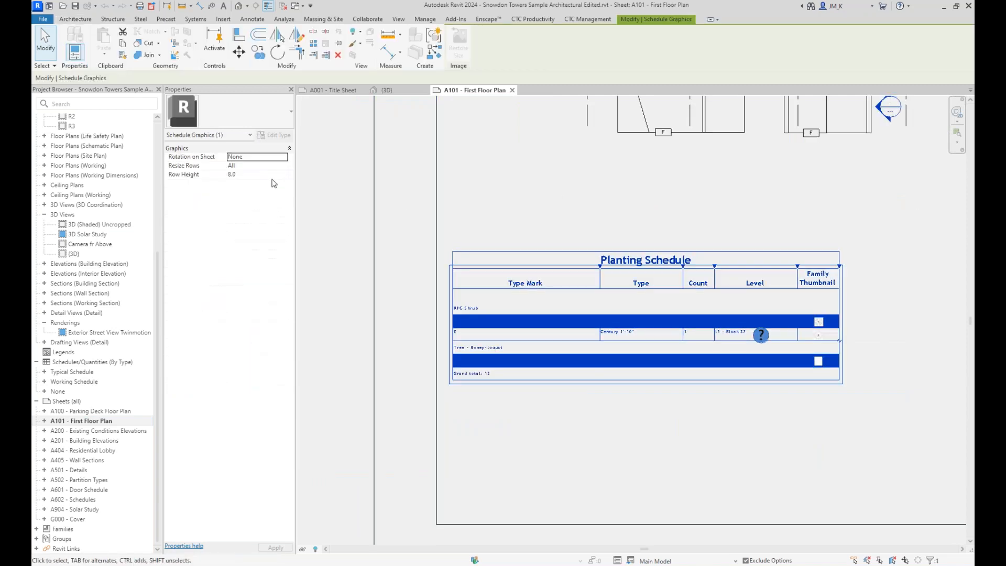
- Set the Planting Schedule's Resize Rows option to Image Rows and its row height to 20
click(260, 166)
click(284, 168)
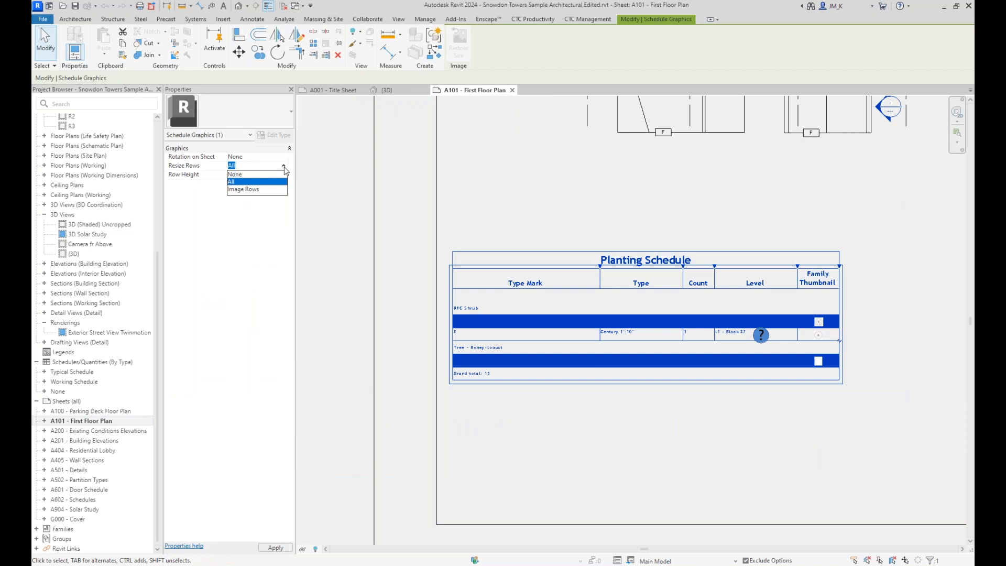
click(252, 190)
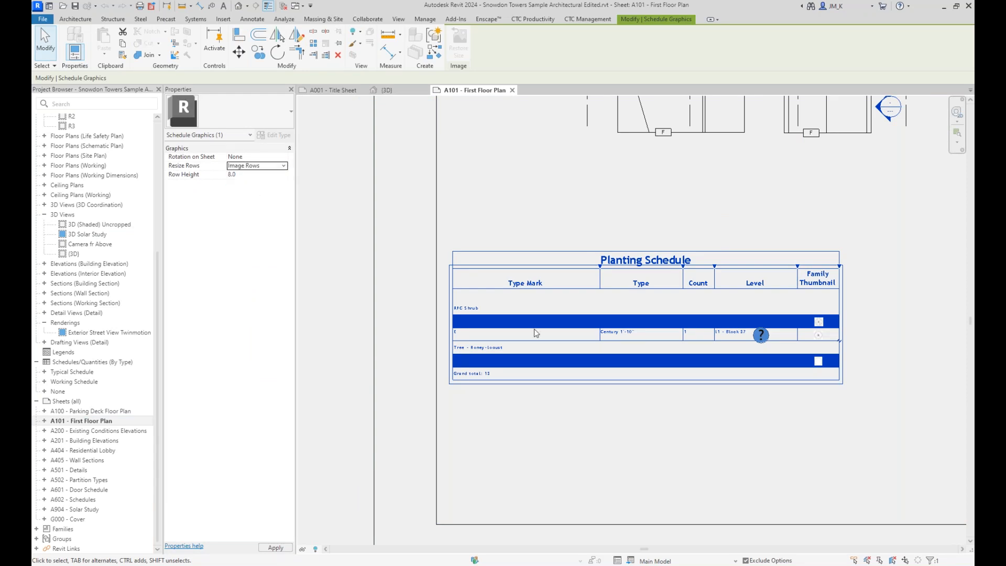
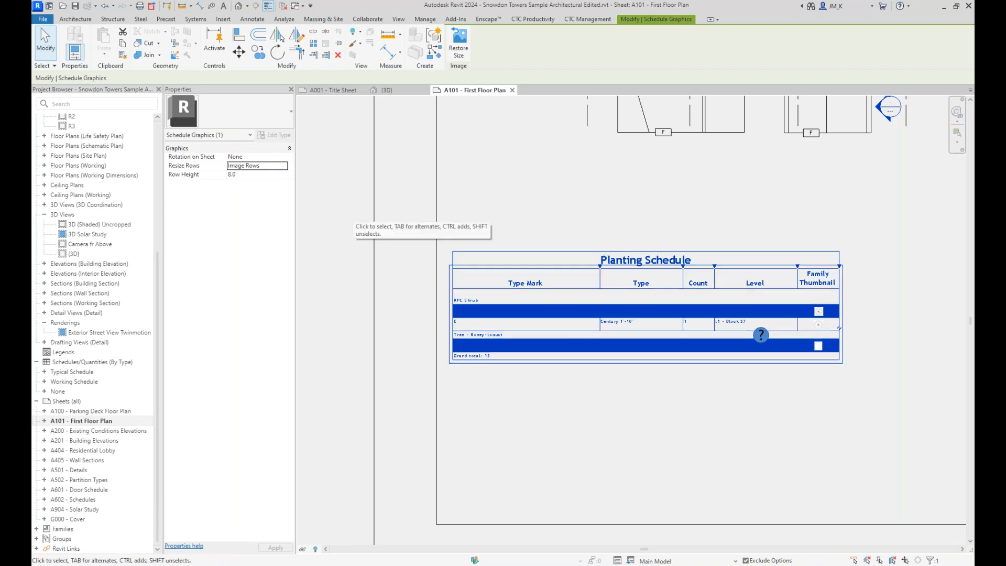
click(243, 175)
text(2)
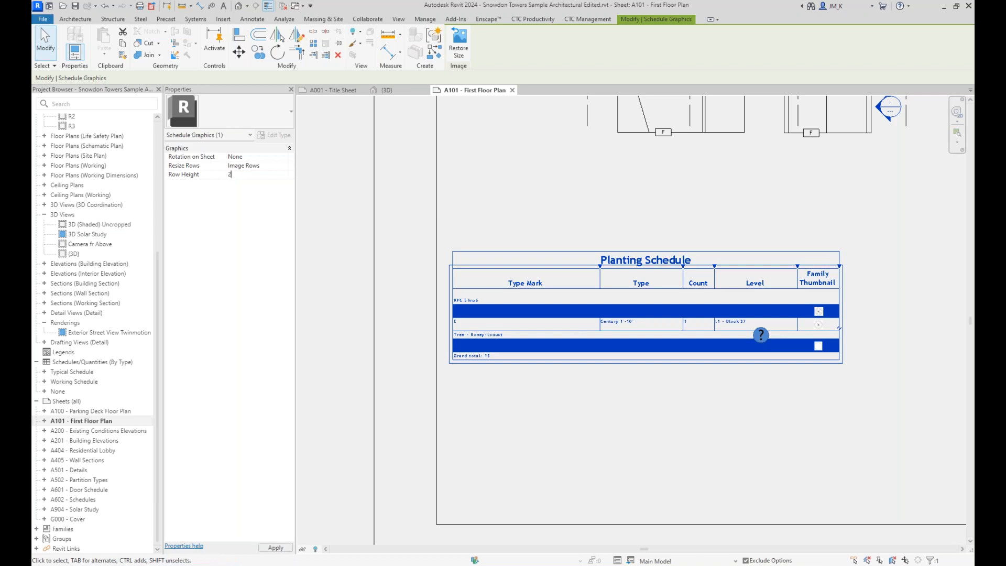
text(0)
key(Return)
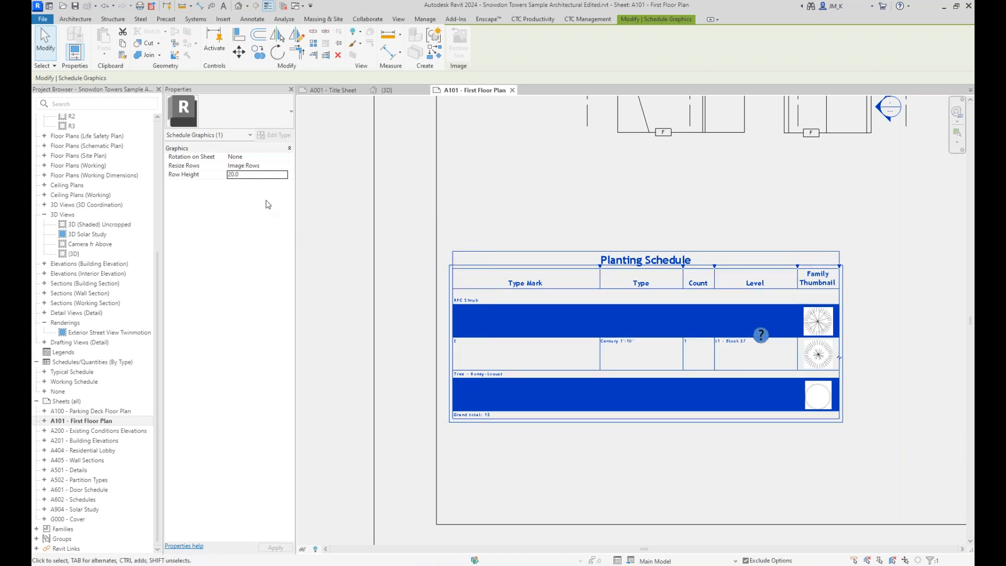
- Set the Planting Schedule's Resize Rows option to All and its row height to 5
click(283, 165)
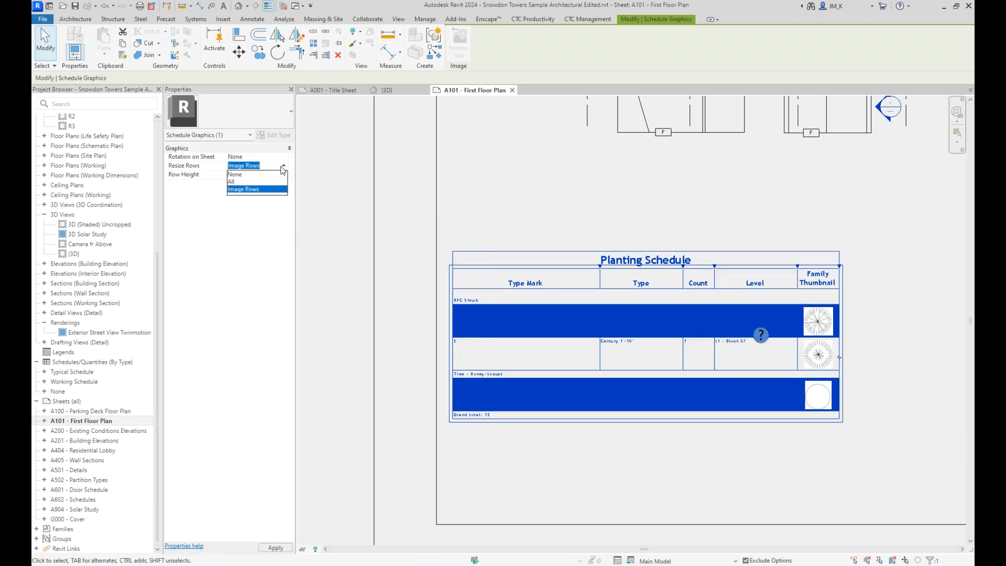
click(237, 181)
click(250, 176)
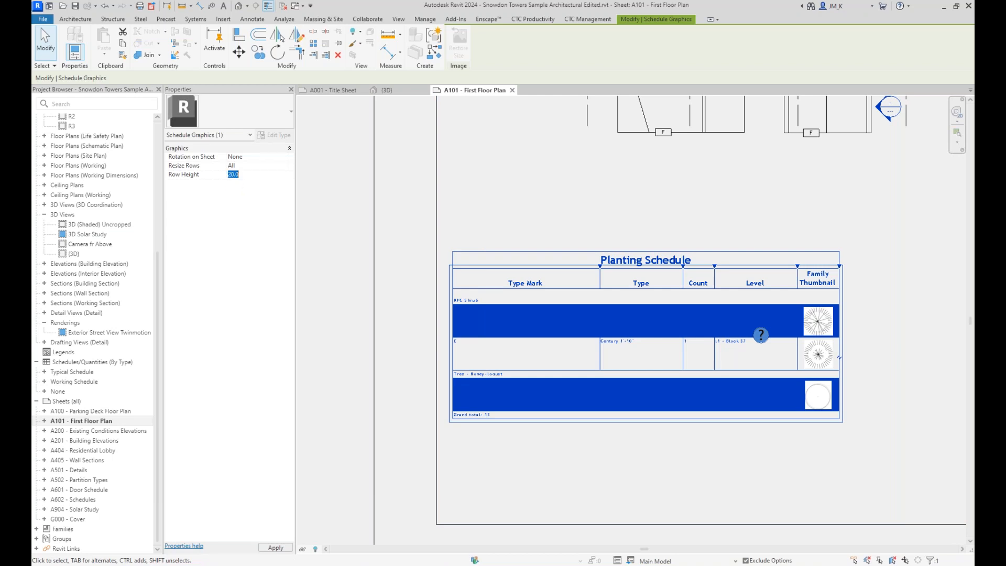
text(5)
key(Return)
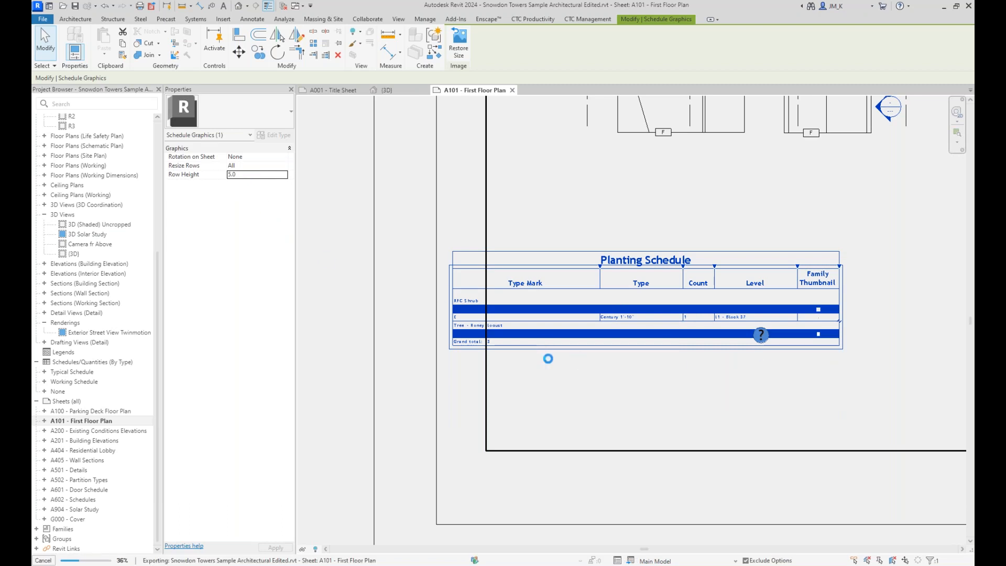
- Set the Planting Schedule's row height to 2, deselect the schedule, and select it again on the sheet
scroll(483, 338, up, 1)
scroll(483, 338, up, 2)
click(246, 175)
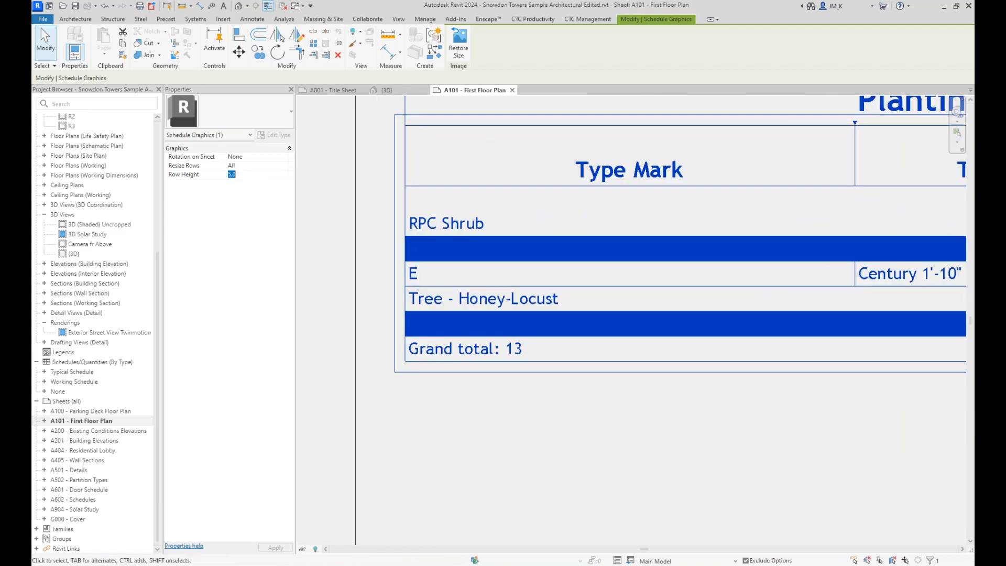
text(2)
key(Return)
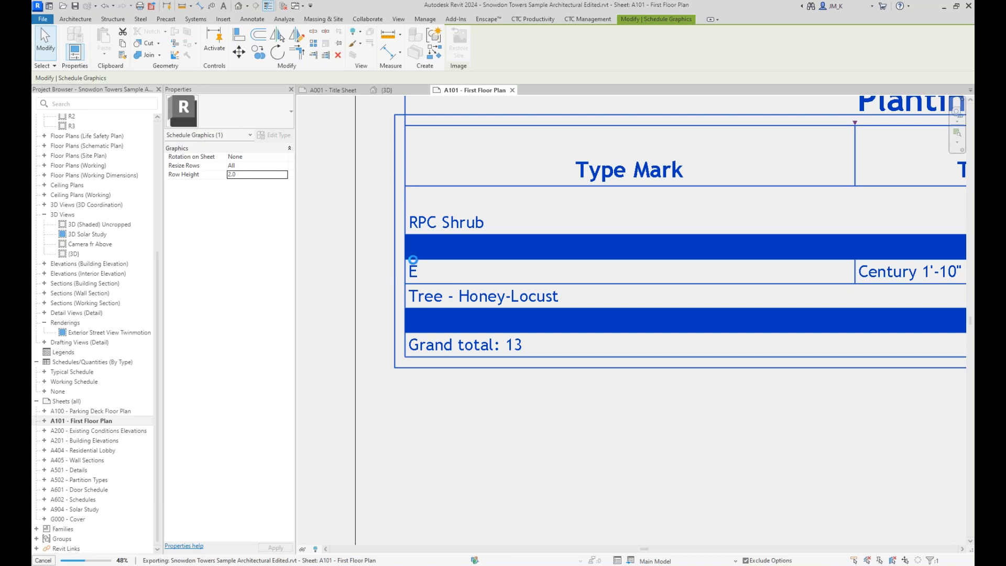
scroll(413, 259, down, 5)
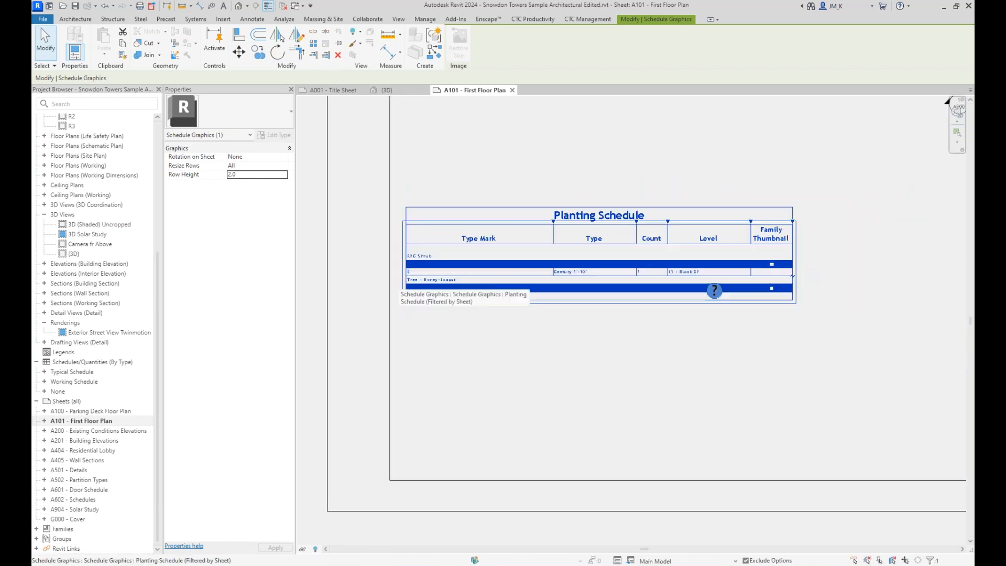
scroll(397, 285, down, 2)
click(329, 324)
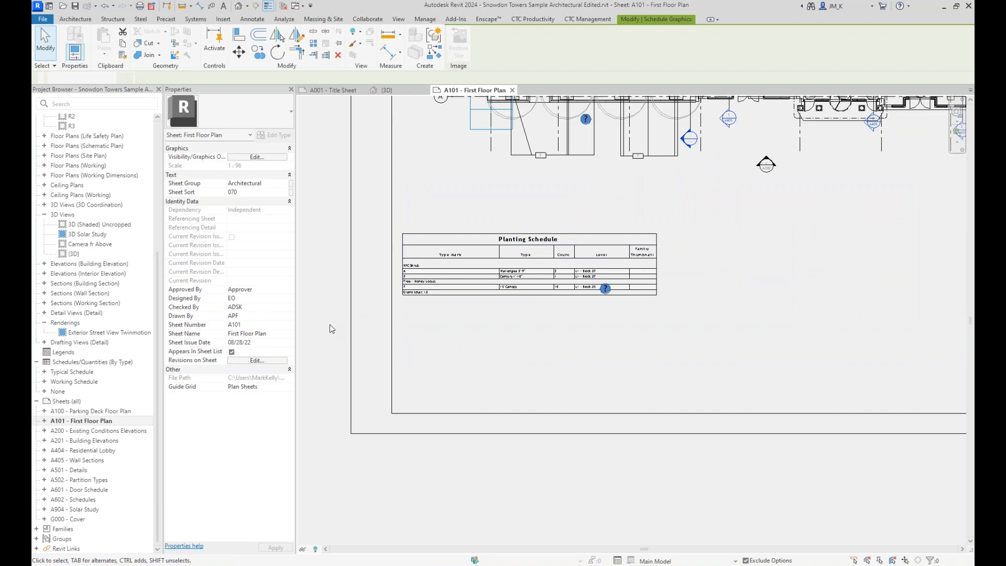
click(507, 268)
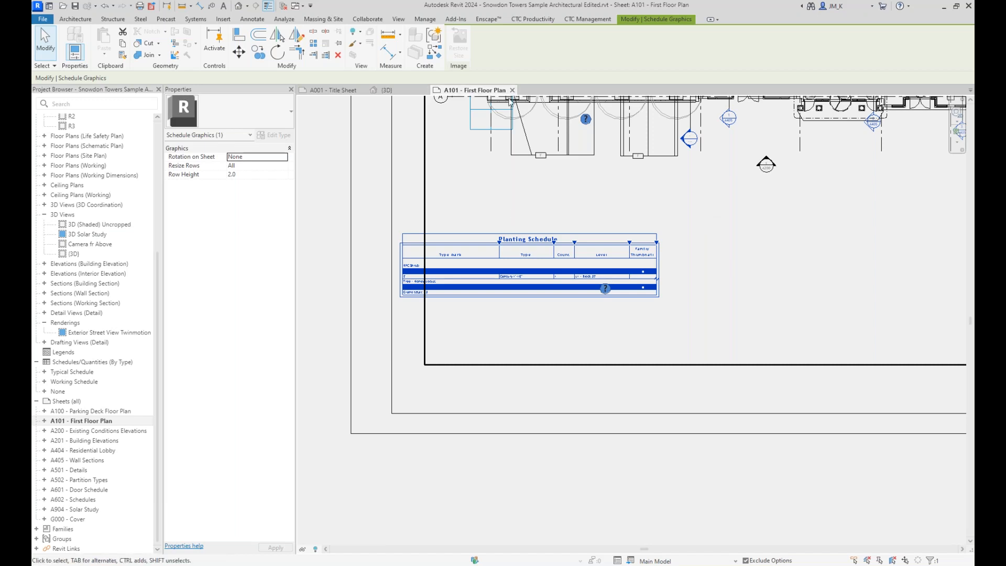
- Close the A101 - First Floor Plan sheet and the 3D view to close the Snowdon Towers project
click(512, 90)
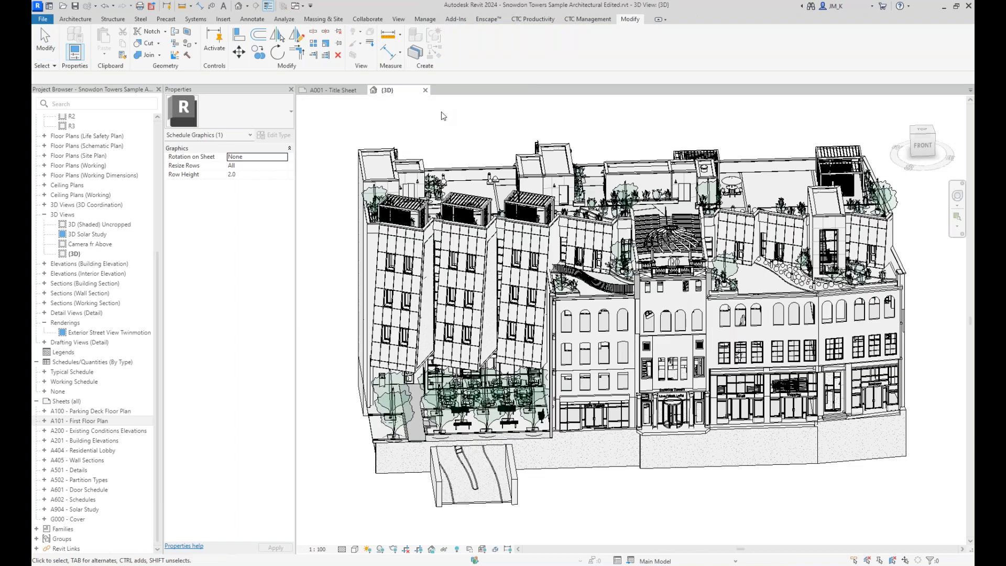
click(425, 90)
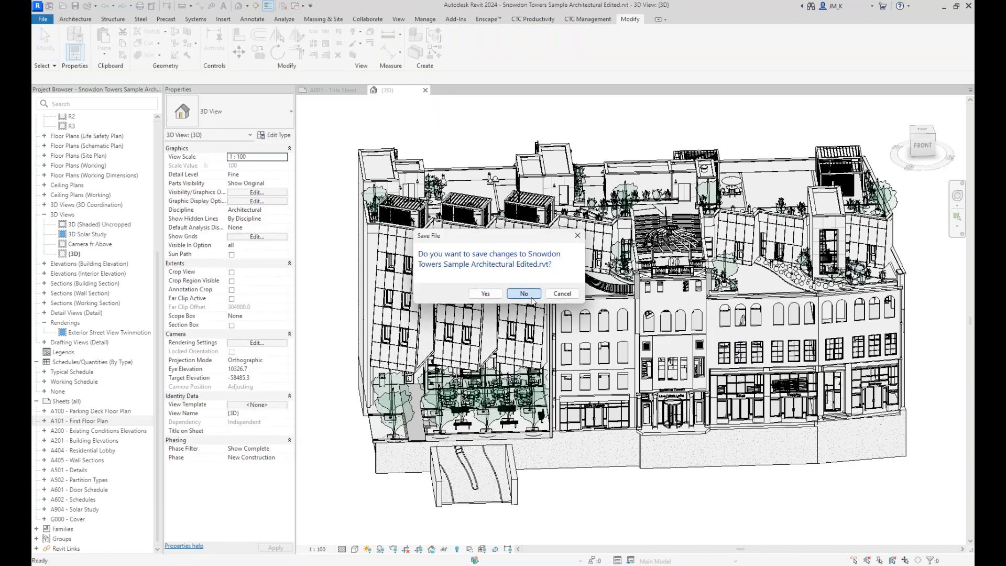
click(486, 294)
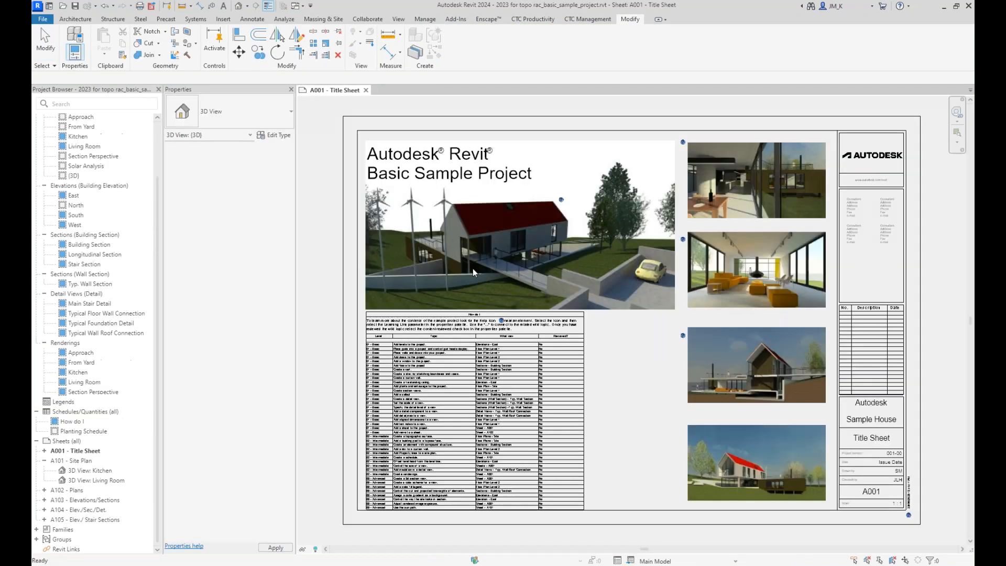
- Open the default 3D view of the basic sample project and delete the scope box around the site
click(241, 7)
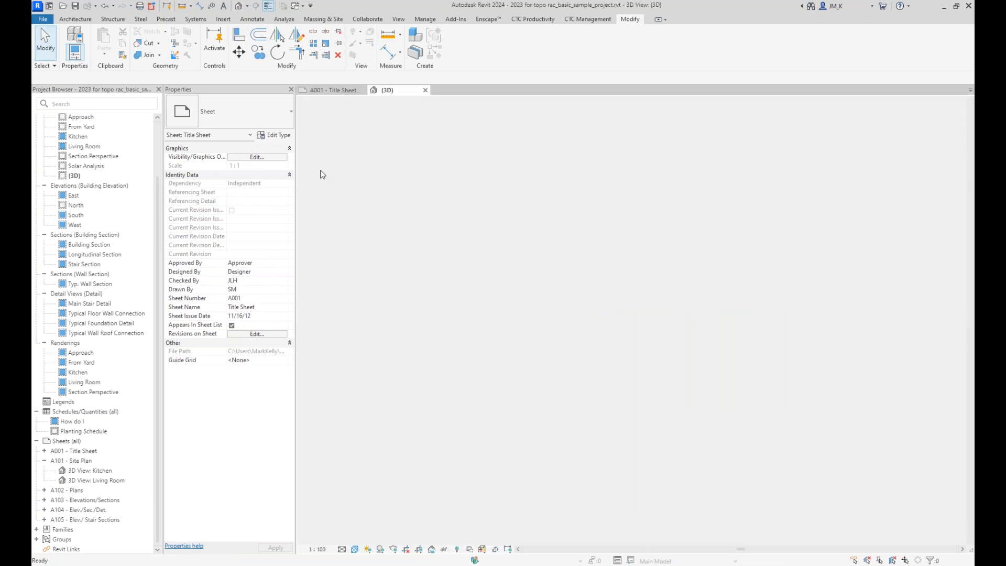
click(396, 272)
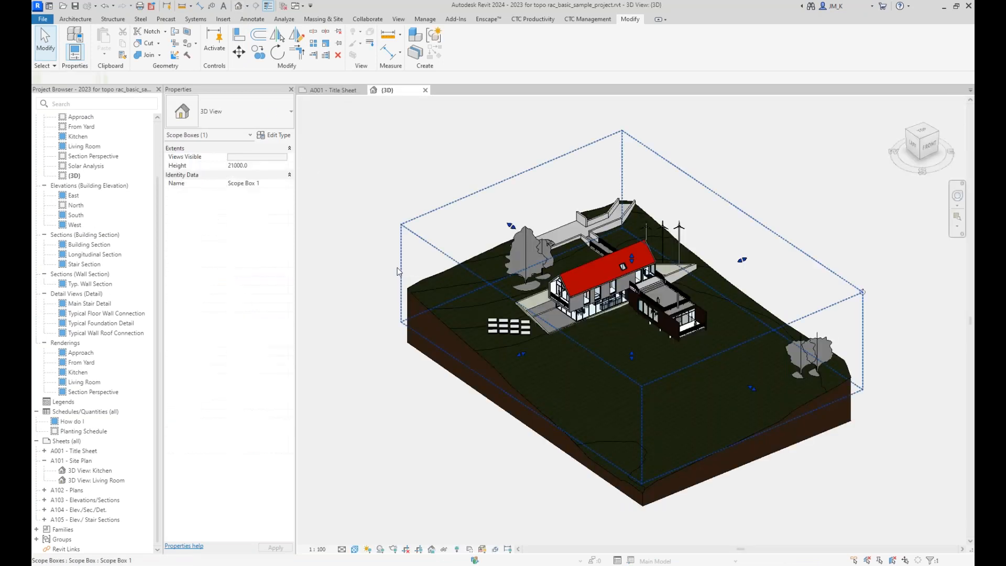
key(Delete)
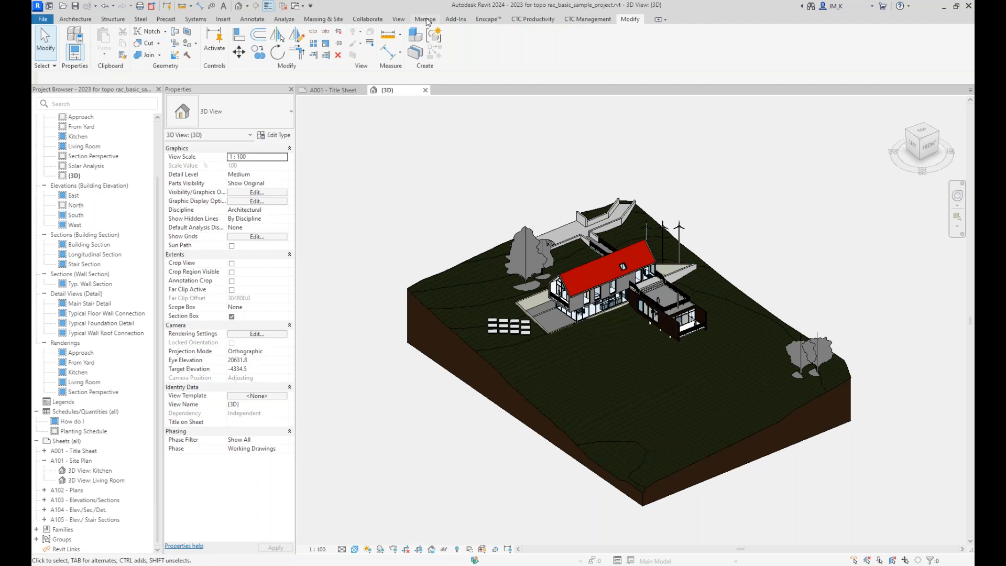
- Generate a toposolid from the existing grass topography surface and delete the original surface
click(320, 22)
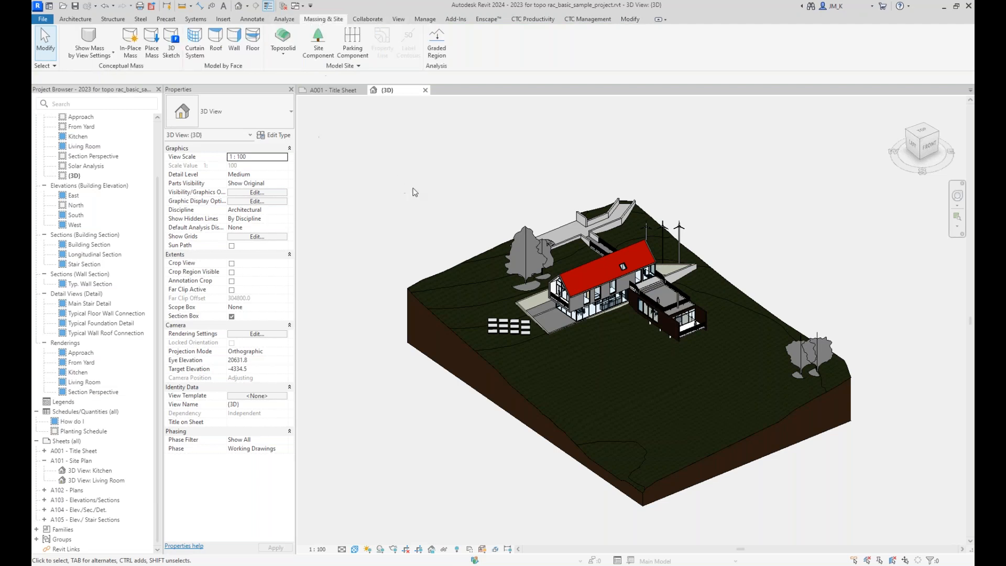
click(448, 272)
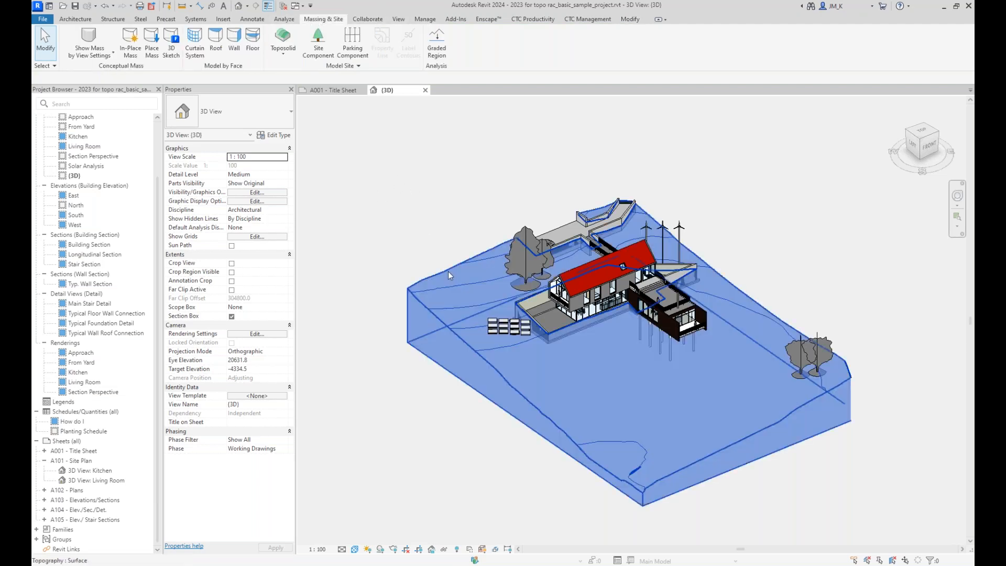
click(461, 42)
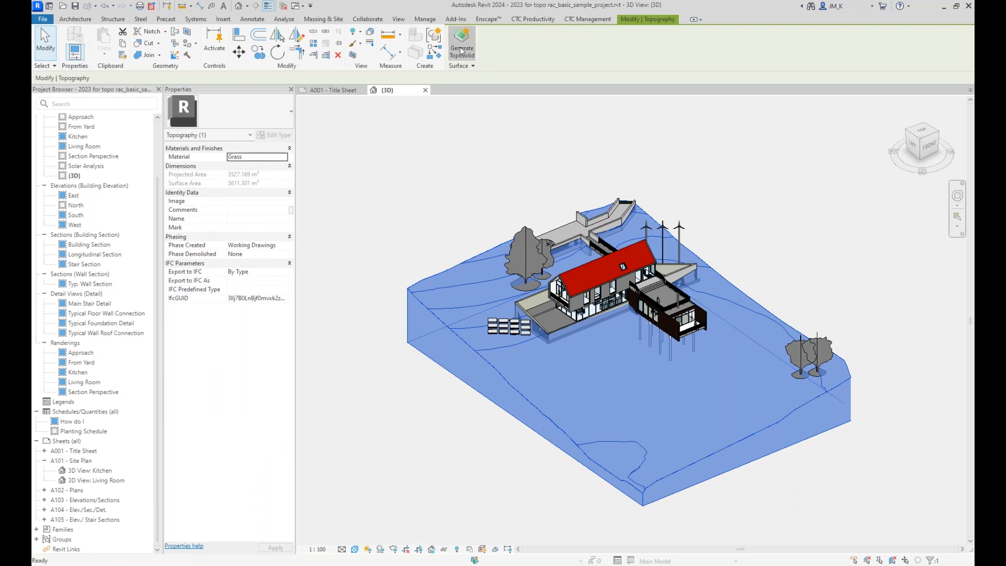
click(463, 335)
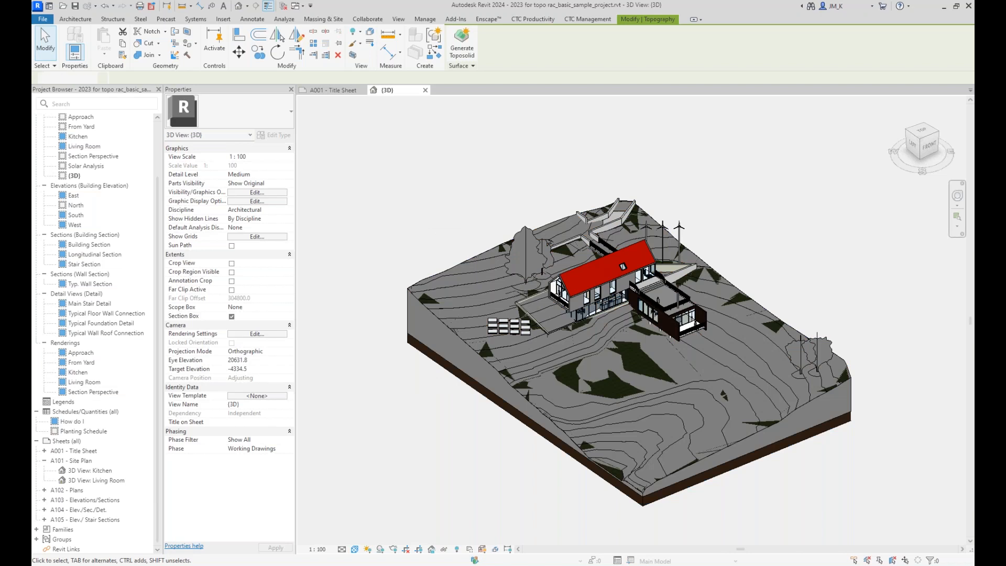
click(438, 369)
key(Delete)
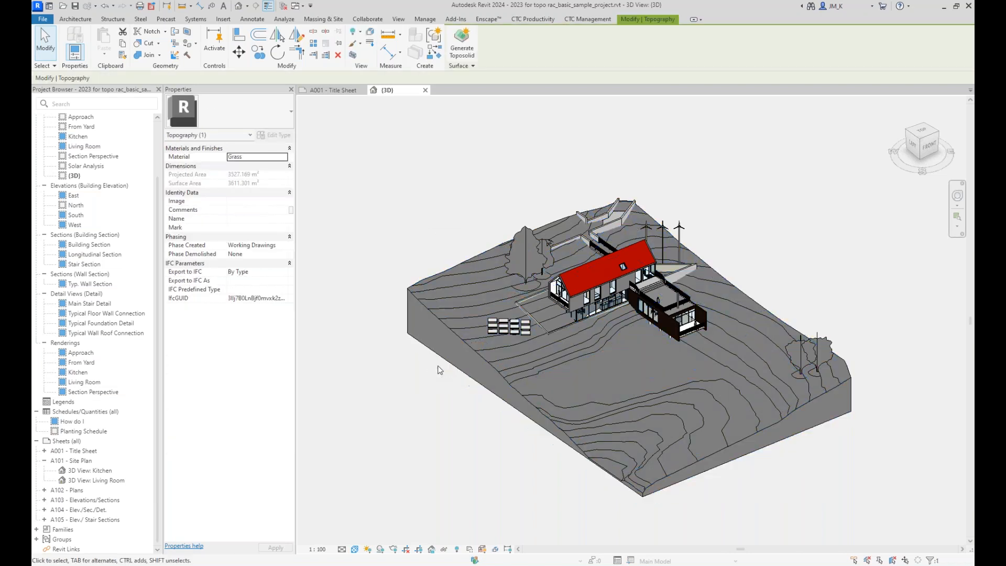
scroll(541, 328, up, 4)
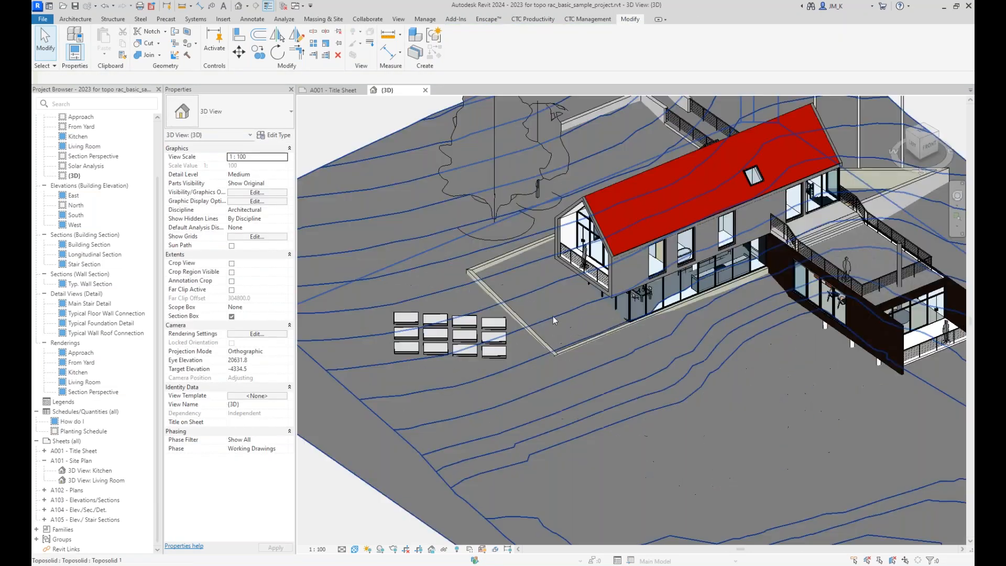
scroll(545, 314, down, 3)
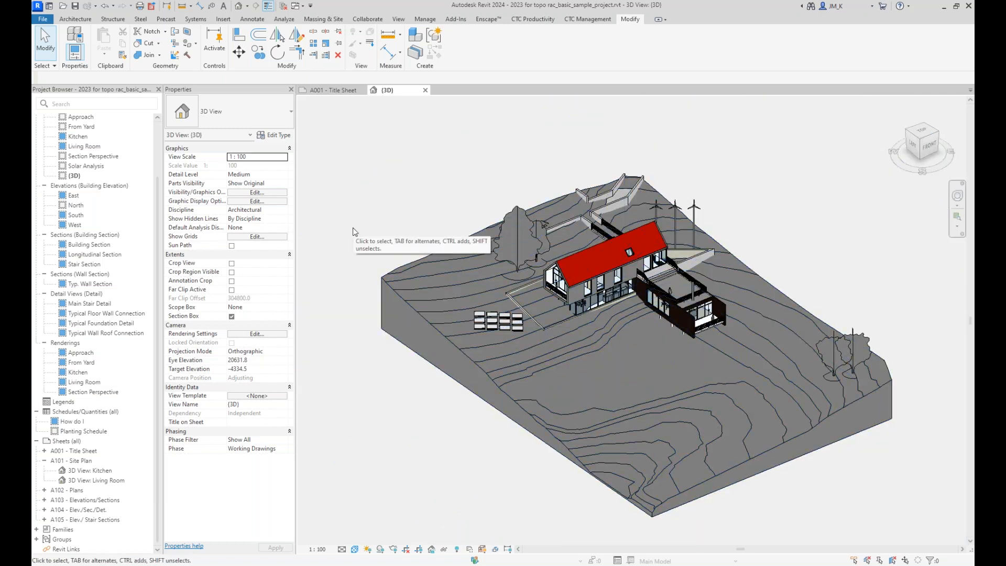
- Close the basic sample project without saving and create a new project from the Architectural Template
click(425, 90)
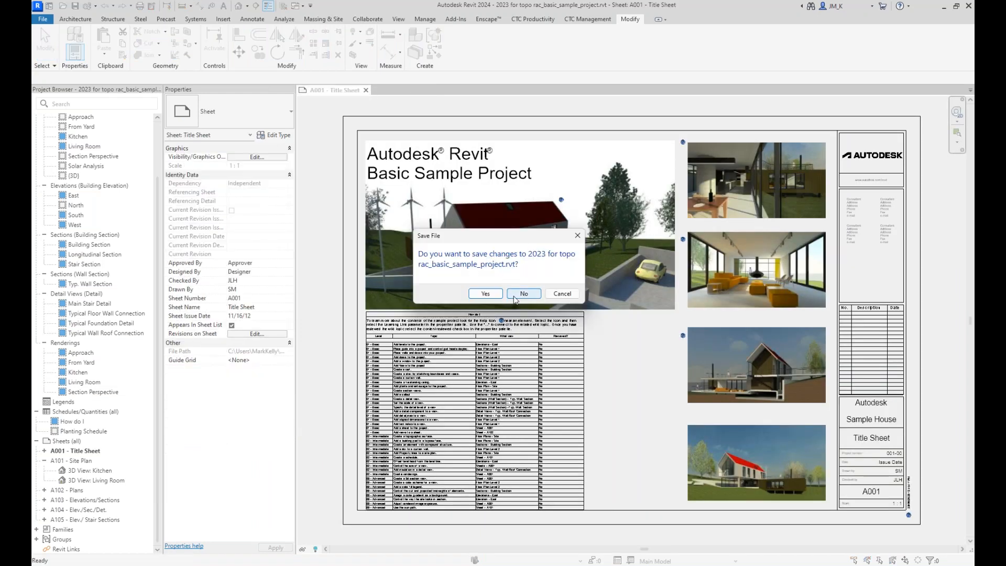
click(516, 294)
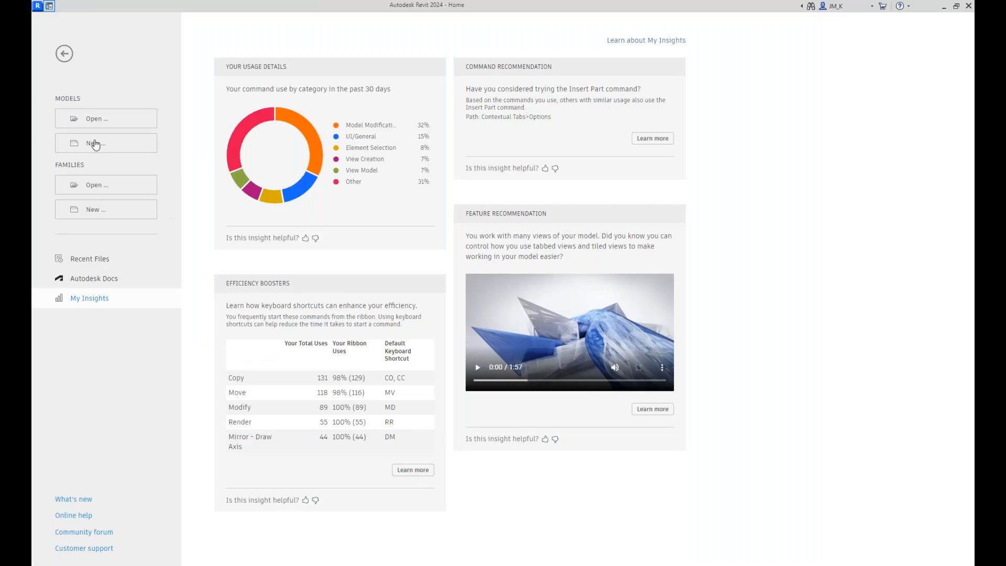
click(79, 143)
click(480, 267)
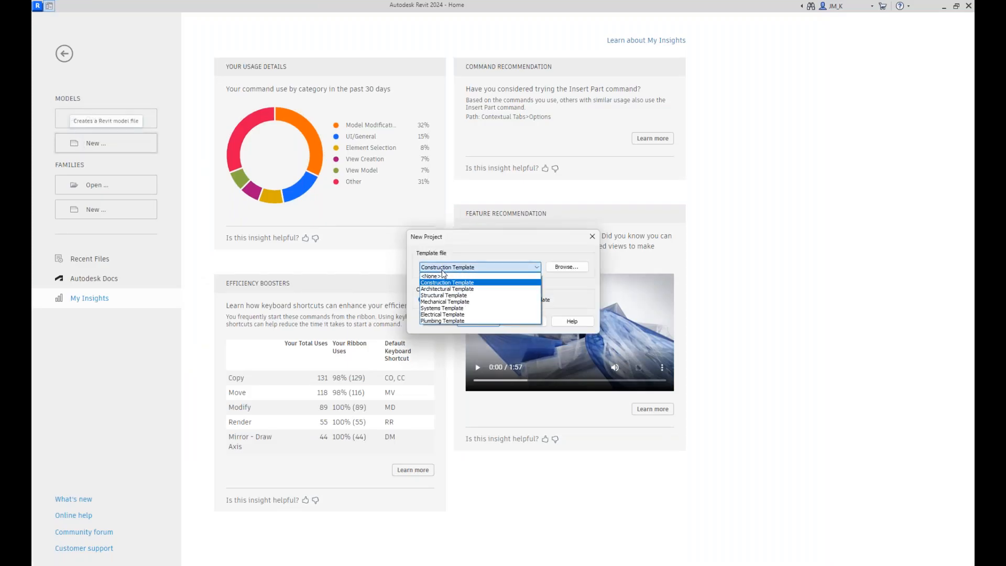
click(455, 295)
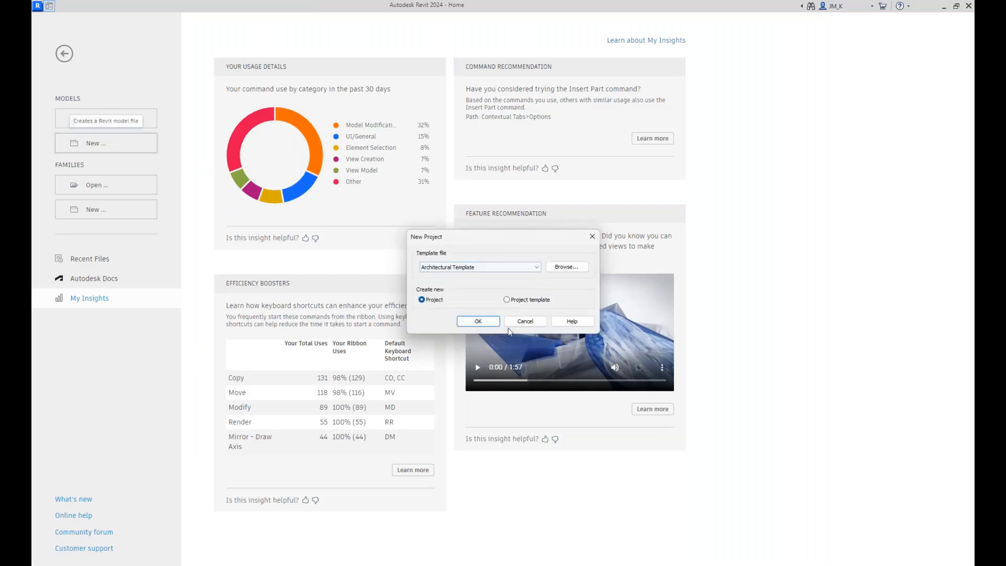
click(477, 321)
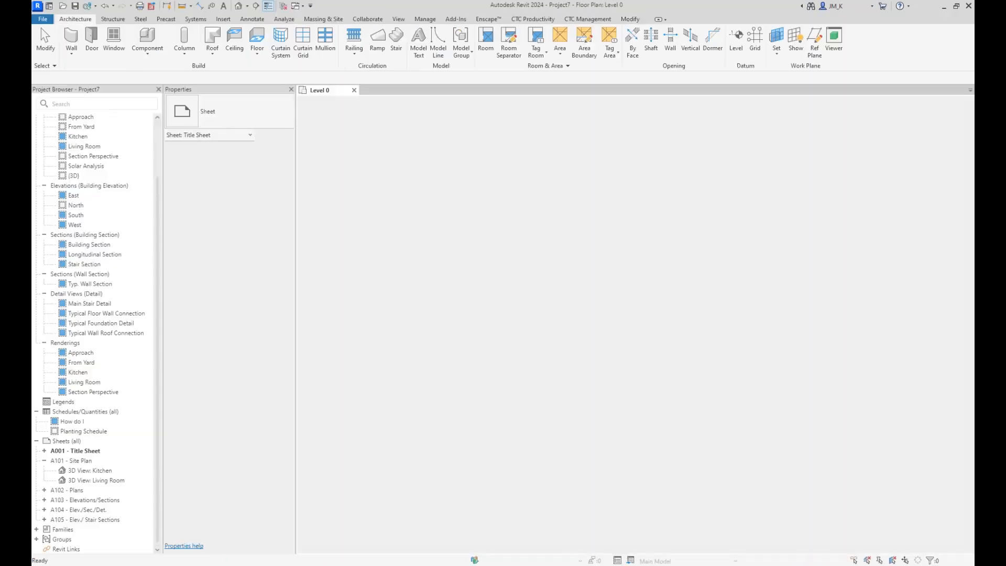
- Link Existing Conditions Plan Edited.dwg at Level 0 with Auto - Origin to Internal Origin positioning, and select the linked drawing
click(223, 19)
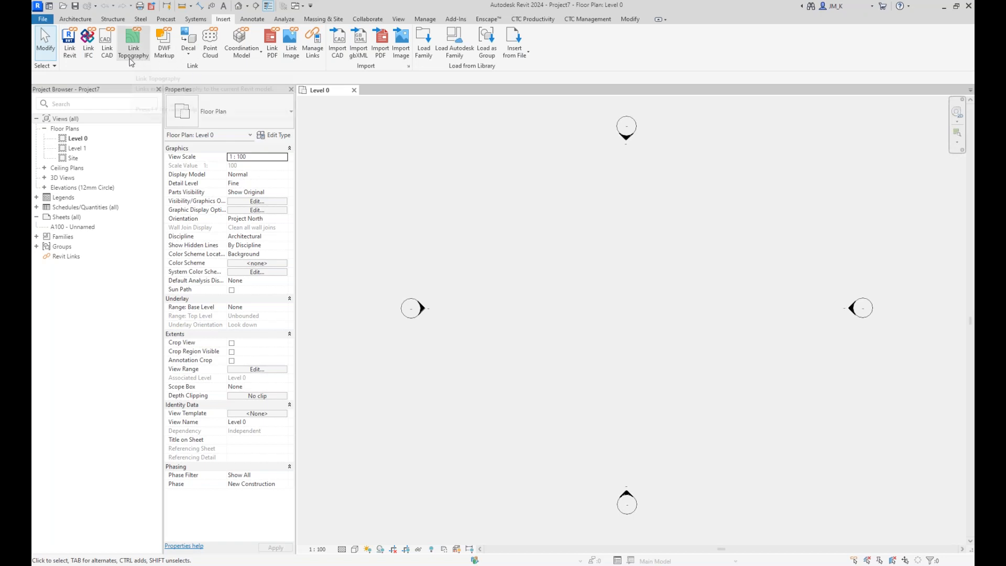
click(106, 42)
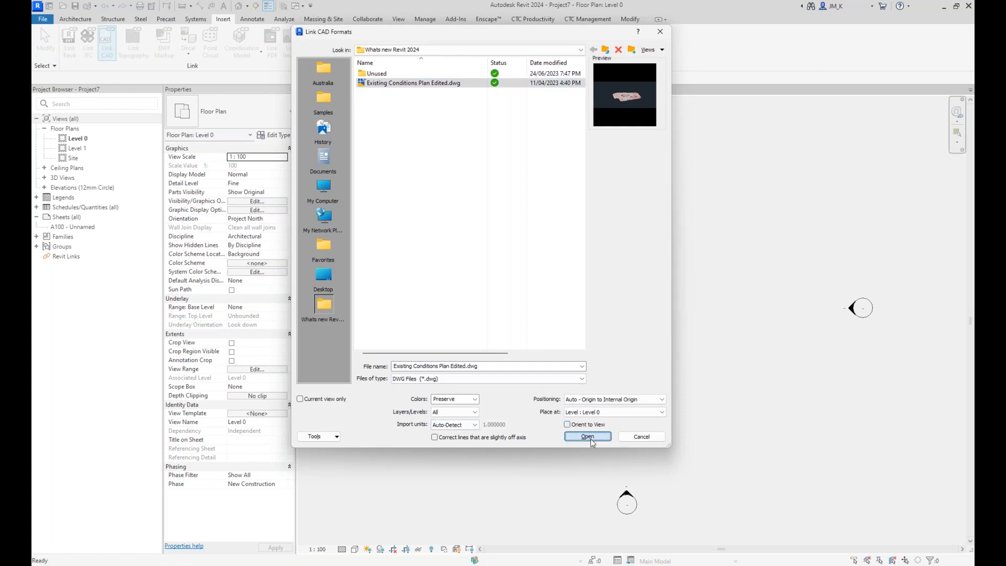
click(590, 438)
scroll(478, 307, down, 3)
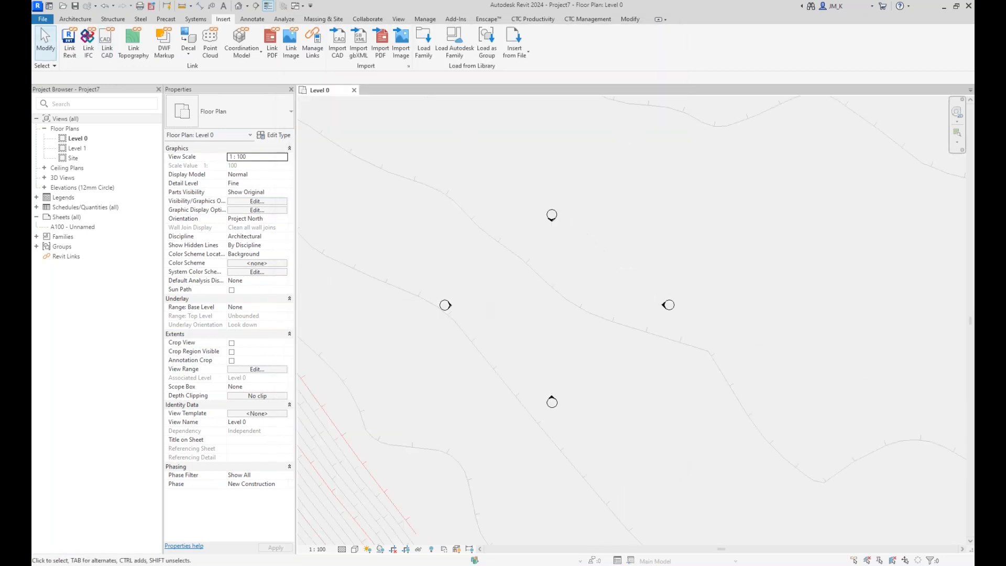
scroll(472, 299, down, 10)
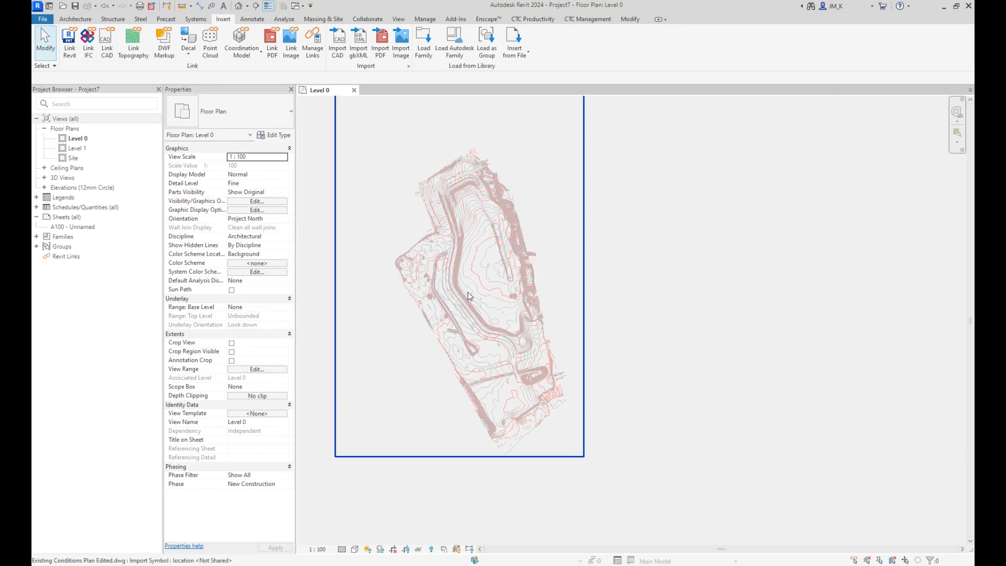
click(435, 248)
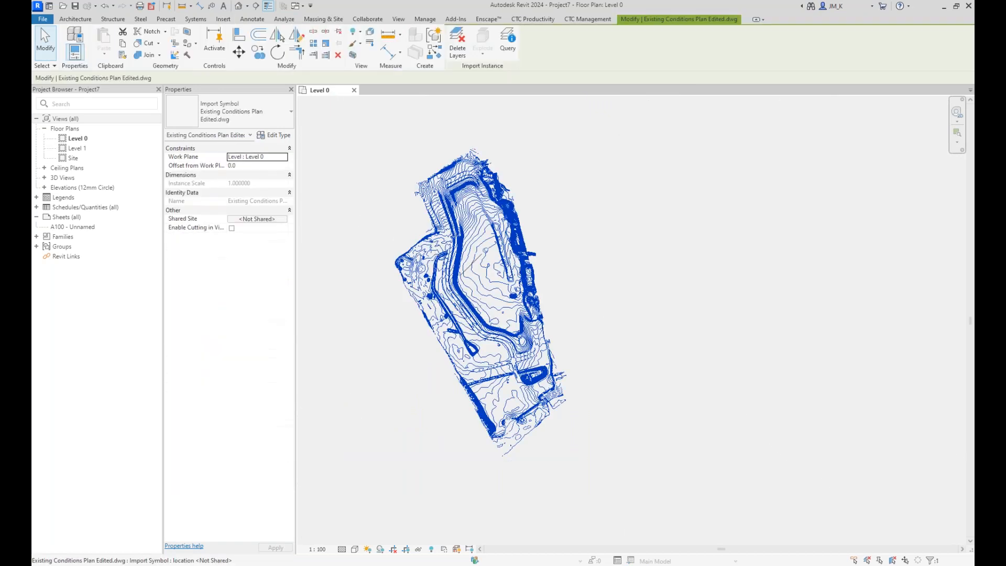
- Start creating a toposolid from the Existing Conditions Plan Edited.dwg drawing and deselect all of its layers
click(549, 244)
click(466, 244)
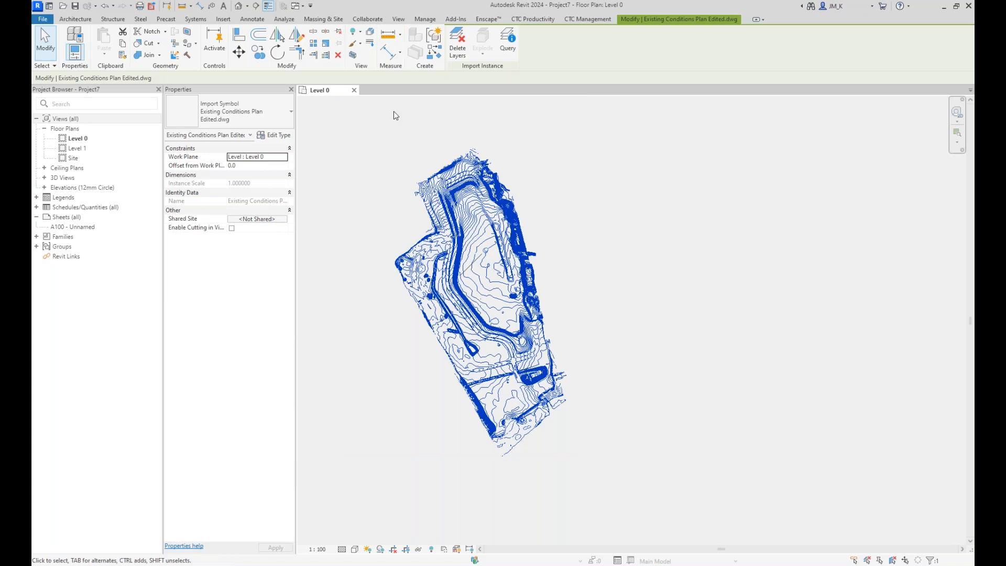
click(324, 23)
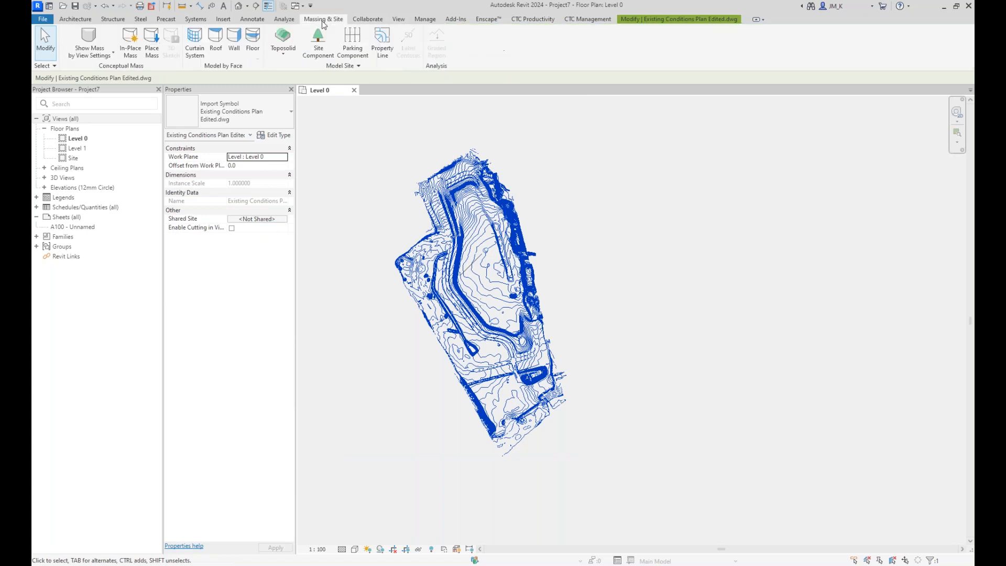
click(283, 47)
click(304, 91)
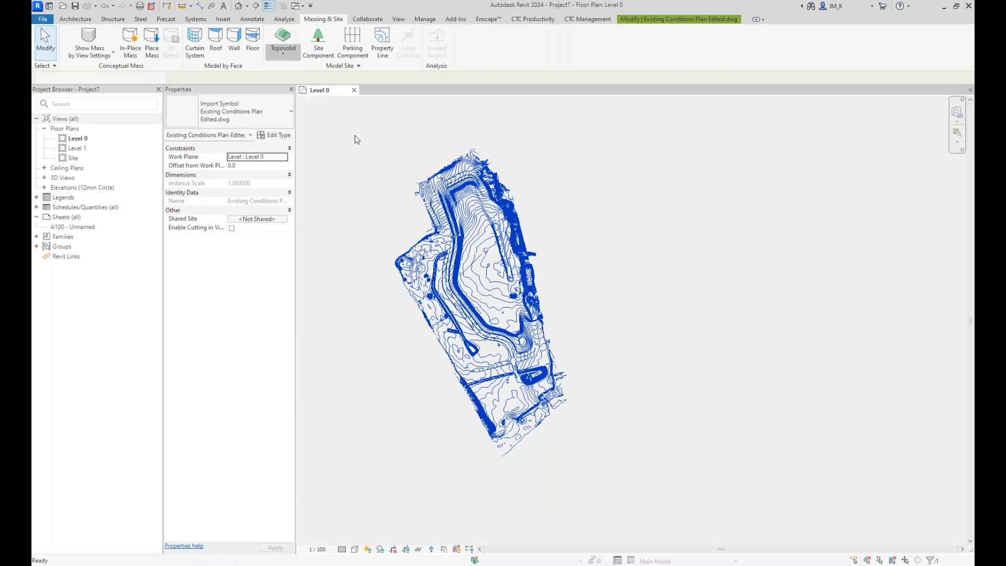
click(462, 42)
click(456, 168)
click(556, 172)
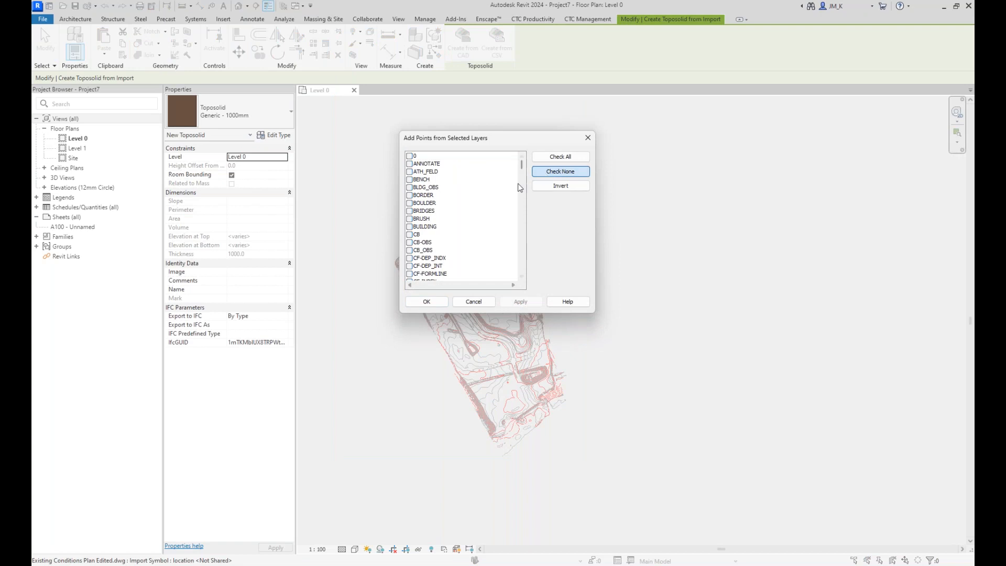
- Generate the toposolid from the points of layers CF-INTERMED and CF-OB_INTER only
scroll(493, 242, down, 4)
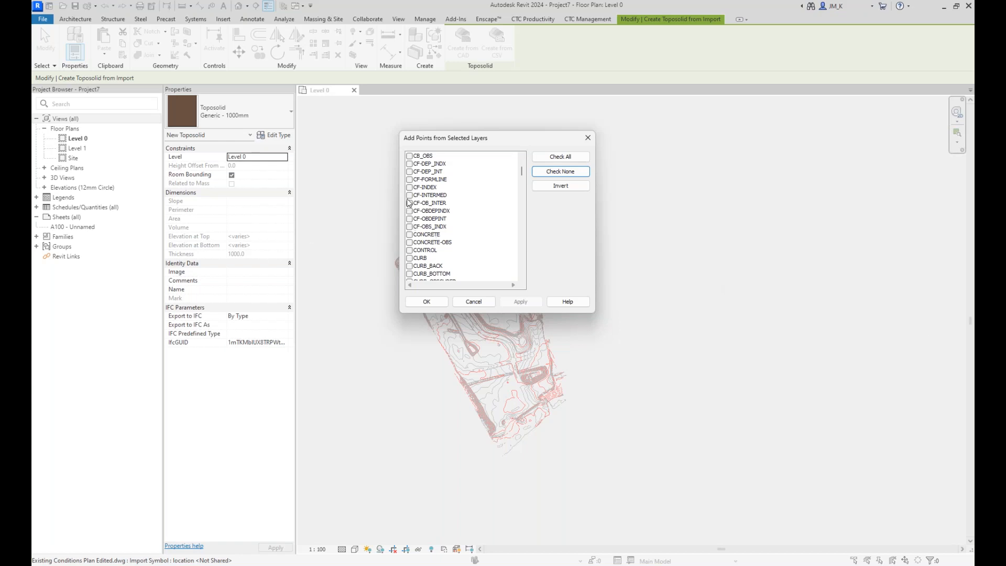
click(410, 195)
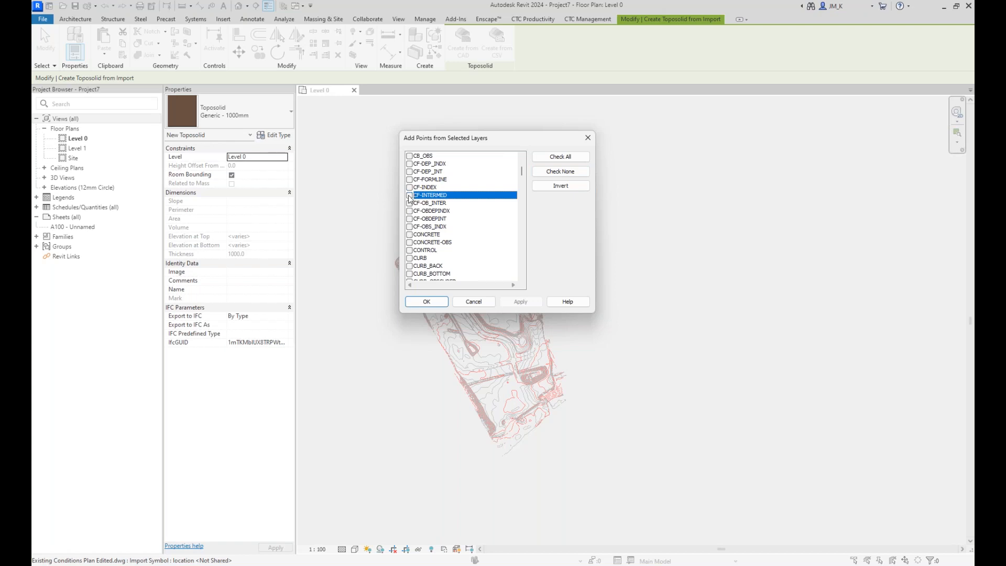
click(409, 204)
scroll(441, 235, down, 10)
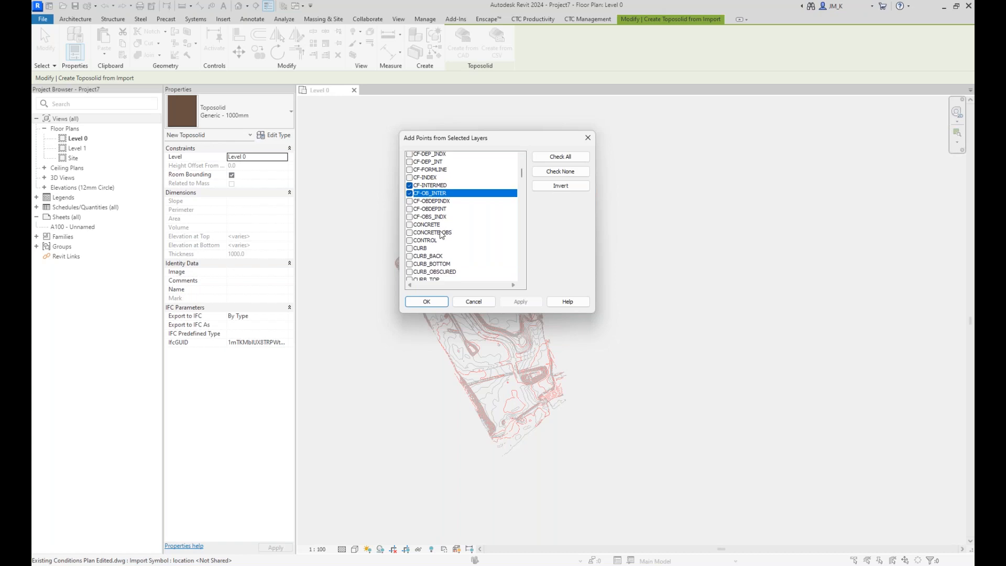
click(427, 301)
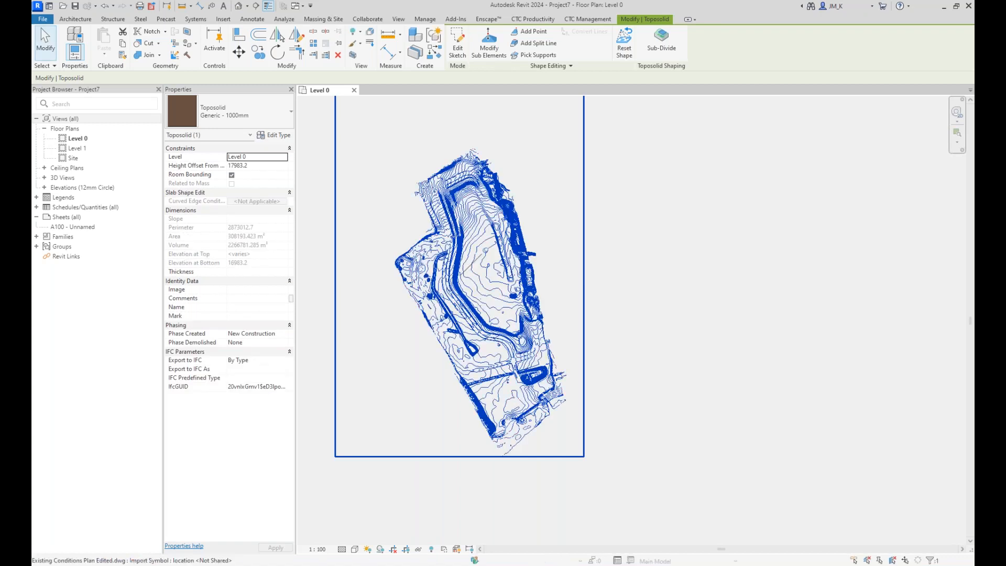
- Unload the linked Existing Conditions Plan Edited.dwg drawing in Manage Links
click(439, 213)
click(840, 212)
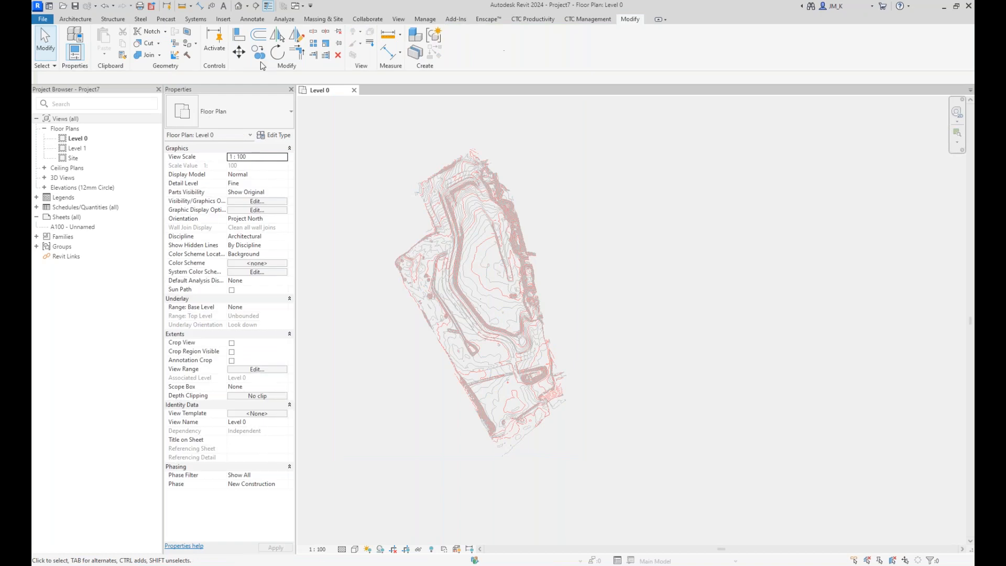
click(222, 19)
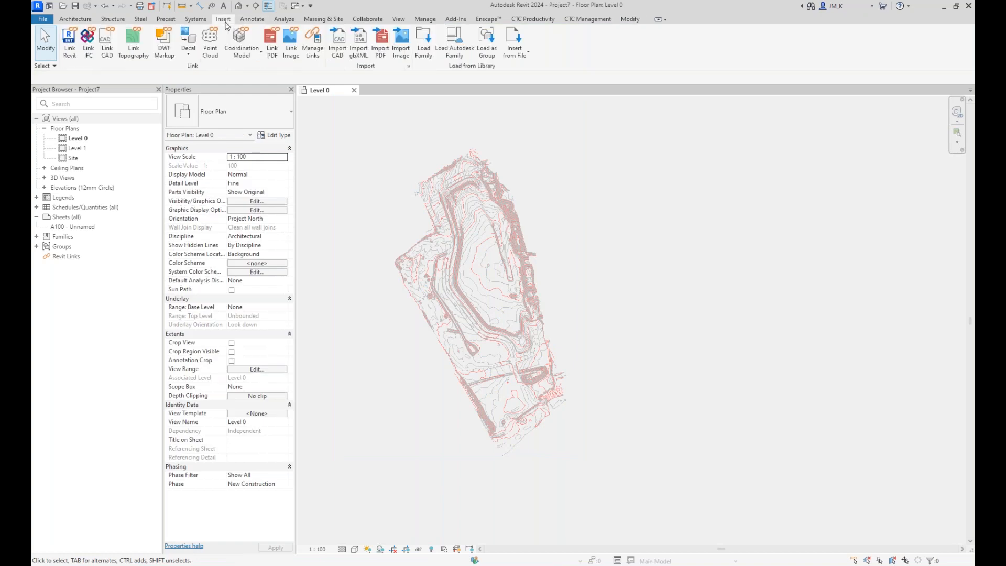
click(313, 45)
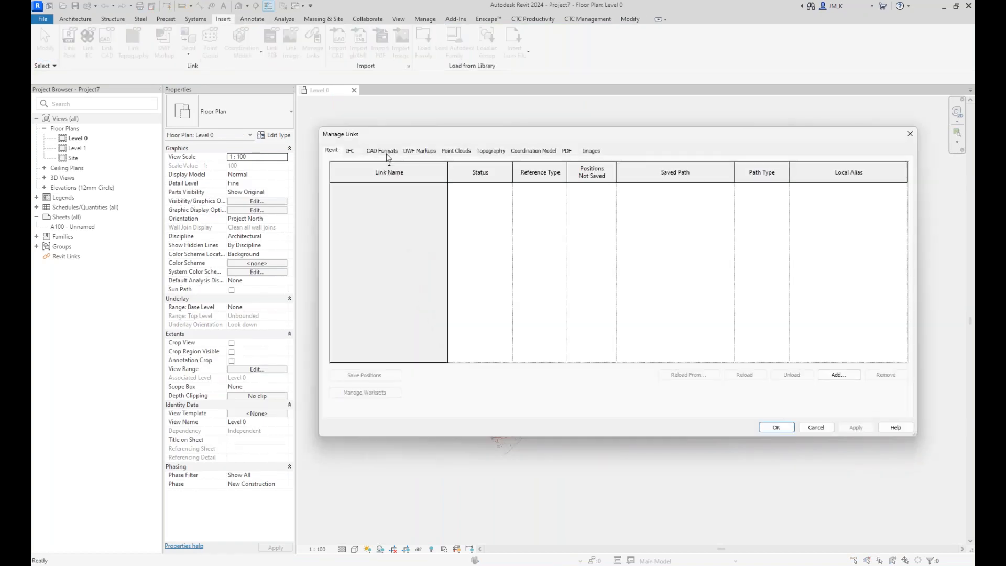
click(386, 152)
click(388, 186)
click(743, 393)
click(776, 428)
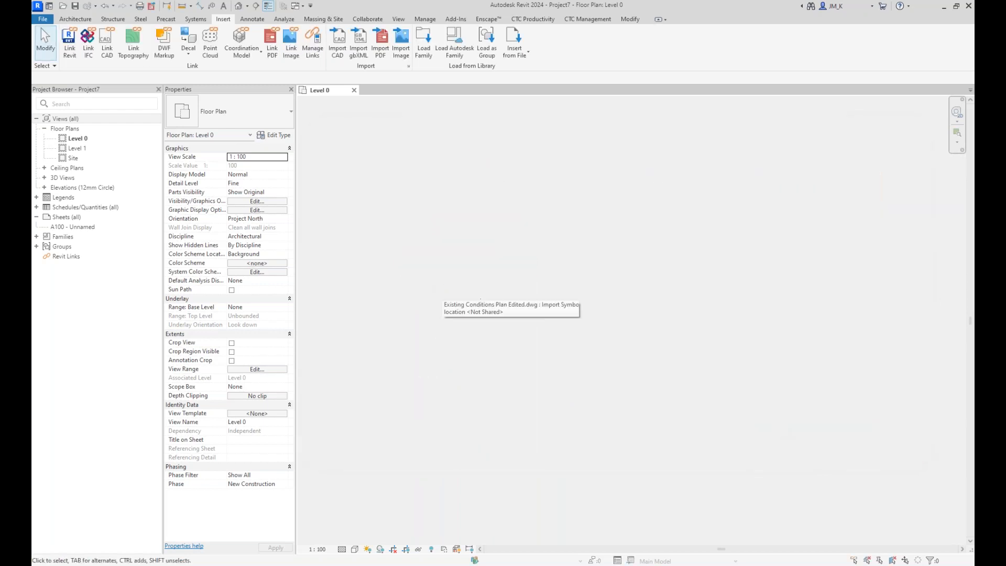
- Examine the new toposolid in the Site plan and the 3D view, checking its outline and the irregular southern end
double_click(72, 158)
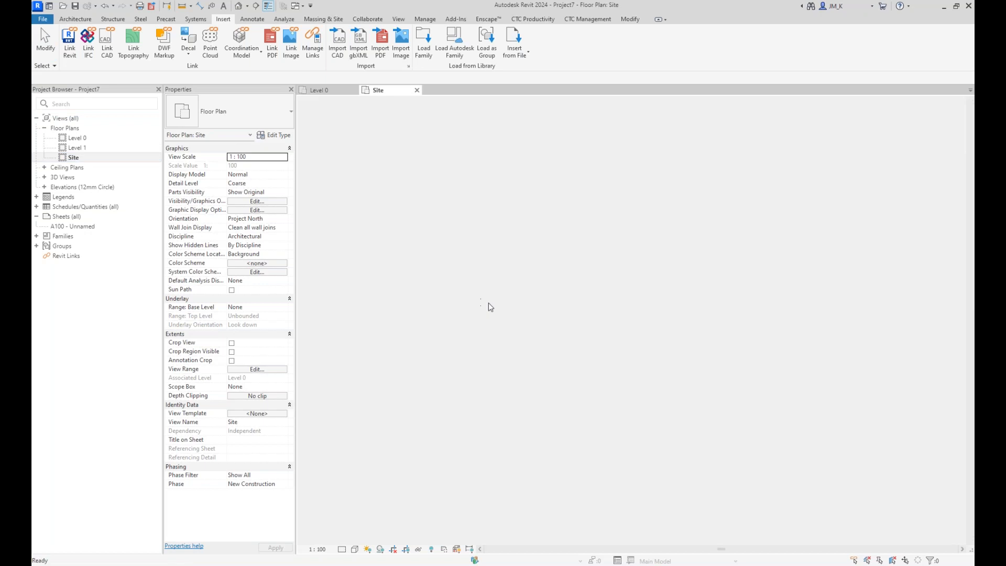
click(237, 7)
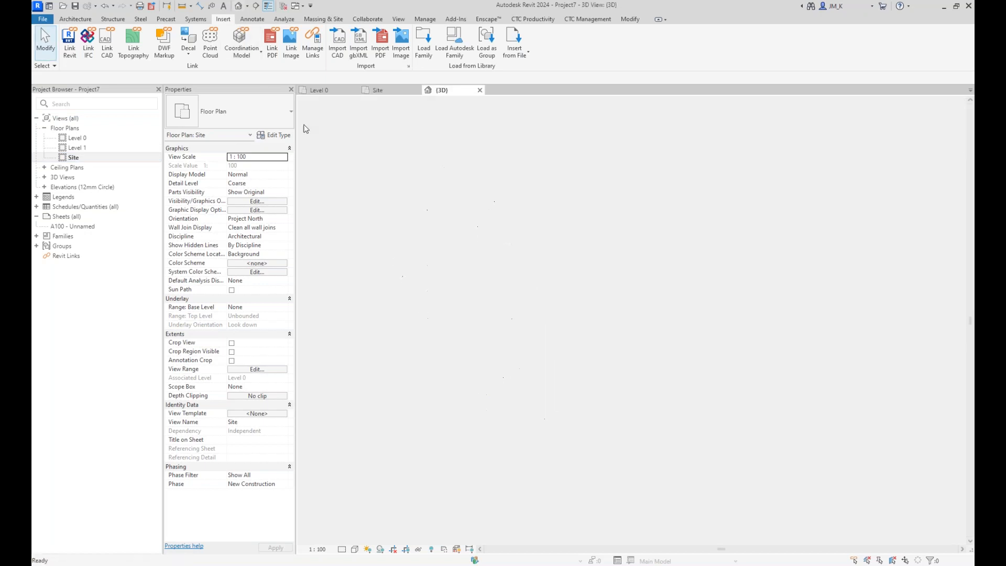
click(518, 265)
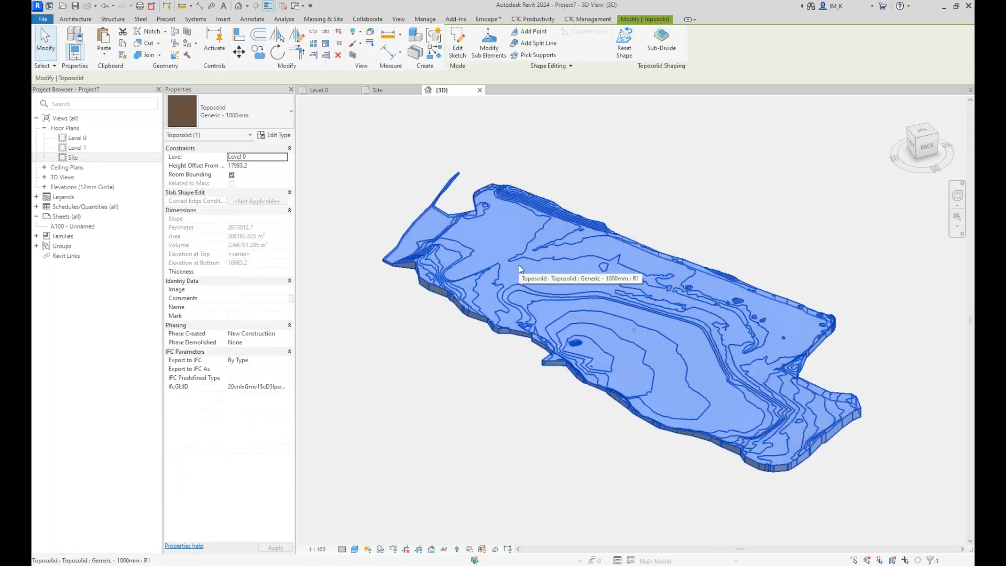
double_click(72, 157)
click(526, 252)
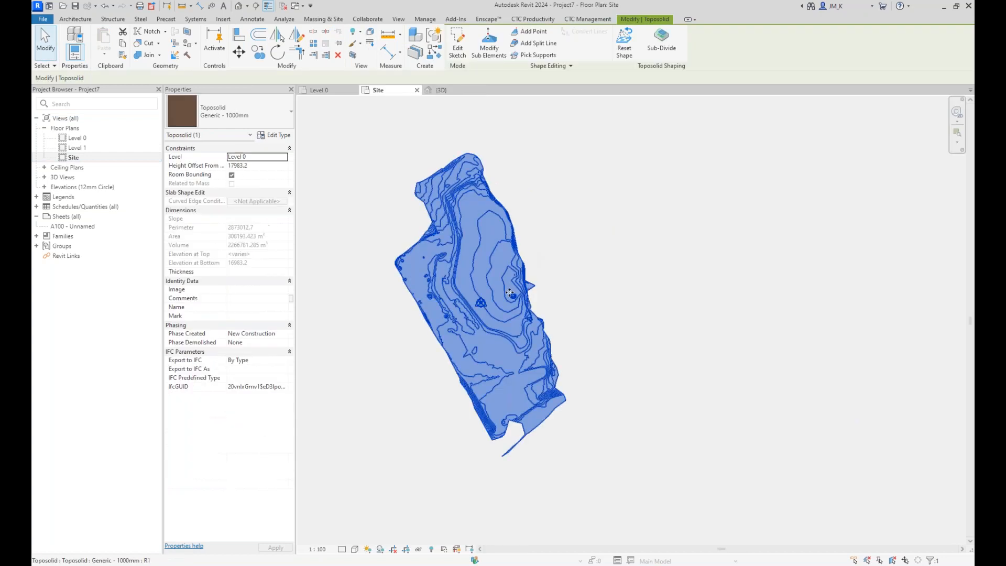
scroll(506, 446, up, 2)
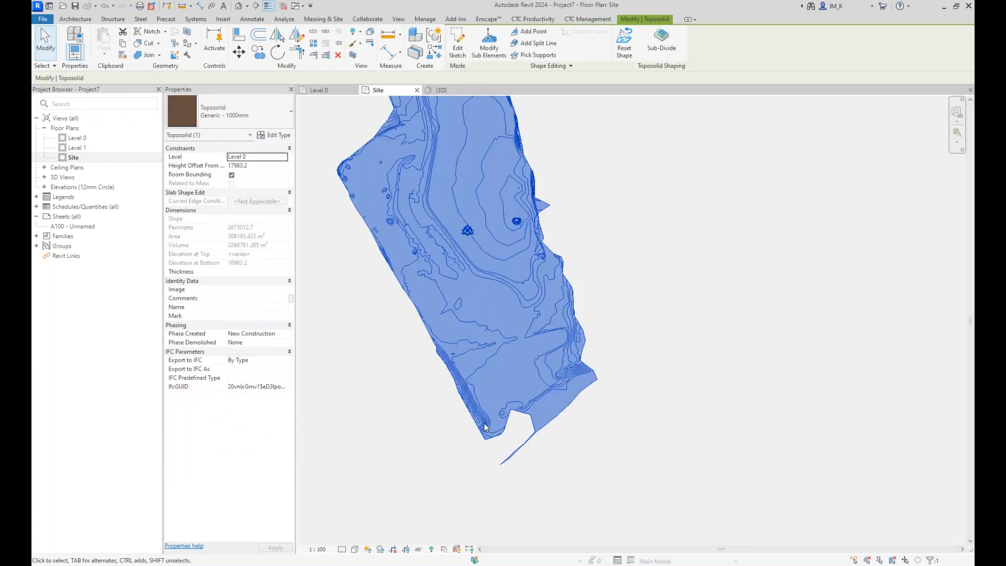
click(237, 7)
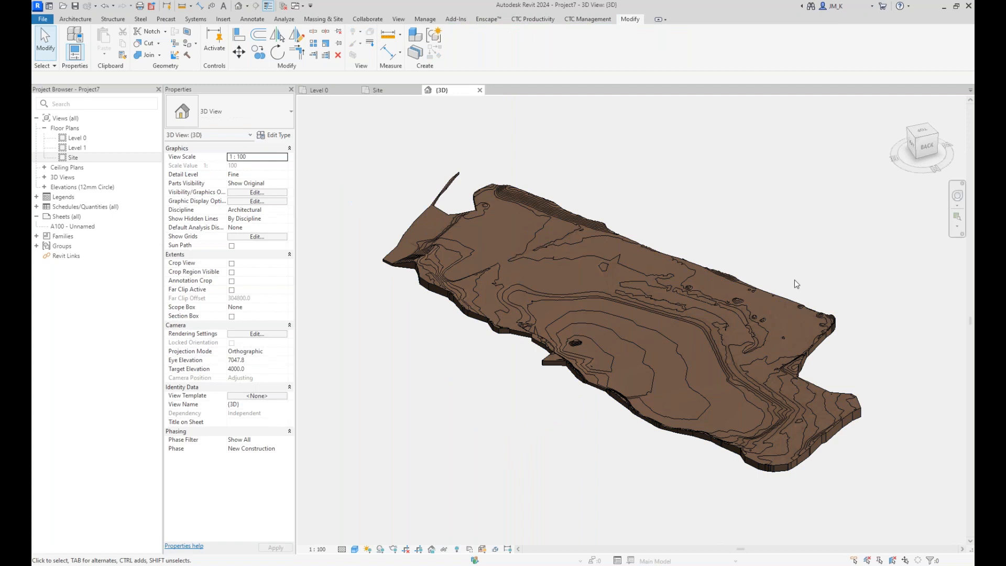
shift+middle_drag(730, 317, 661, 334)
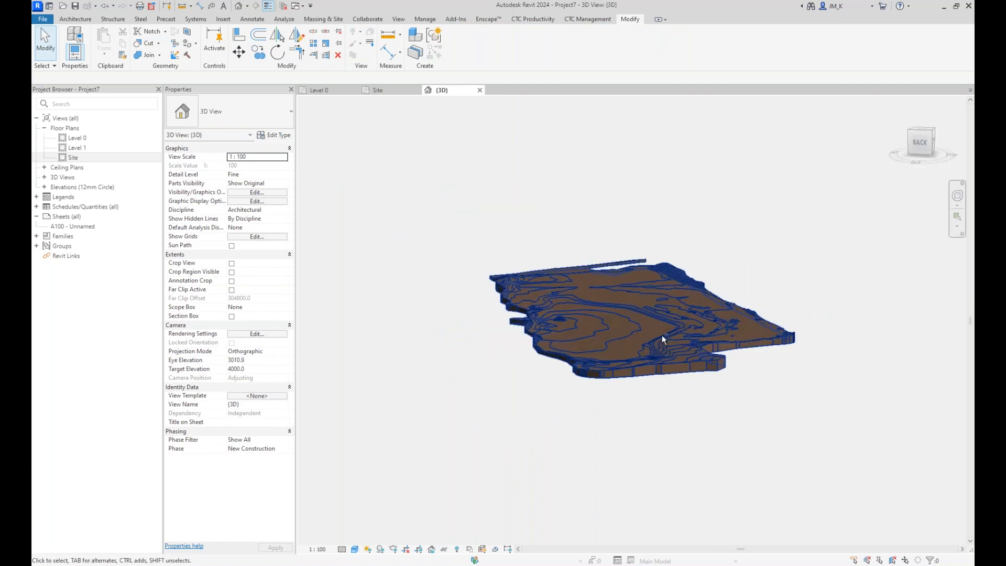
scroll(662, 334, up, 2)
scroll(660, 369, up, 2)
scroll(635, 380, down, 3)
click(596, 354)
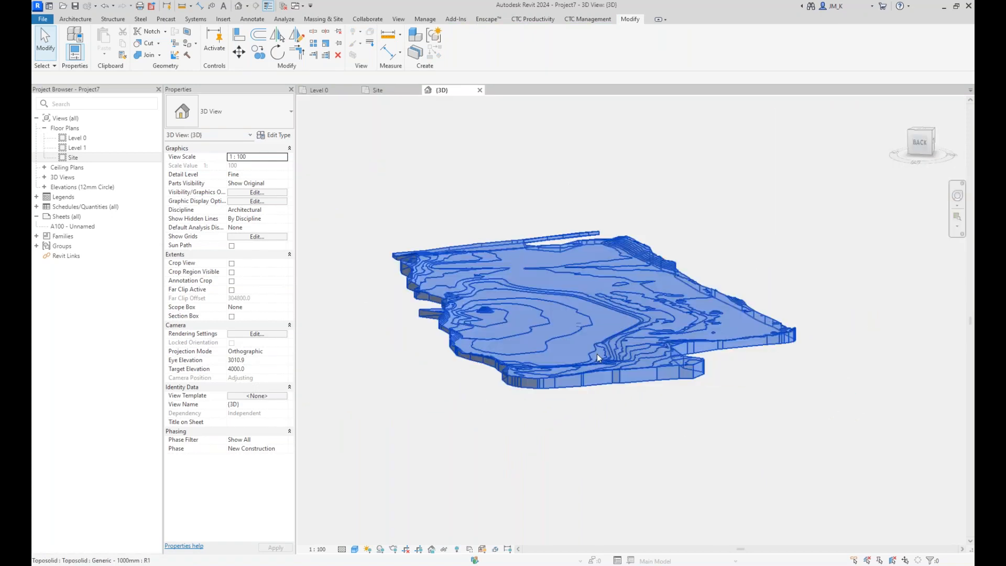
scroll(576, 335, down, 1)
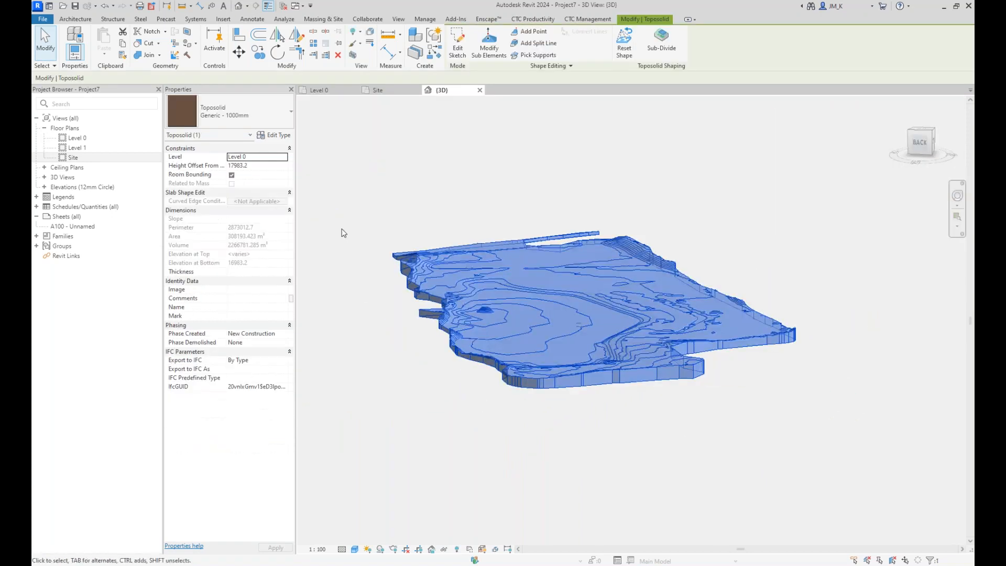
- Edit the toposolid's boundary sketch in the Site plan and draw a straight line about 280 m long across its southern end
click(75, 159)
double_click(73, 157)
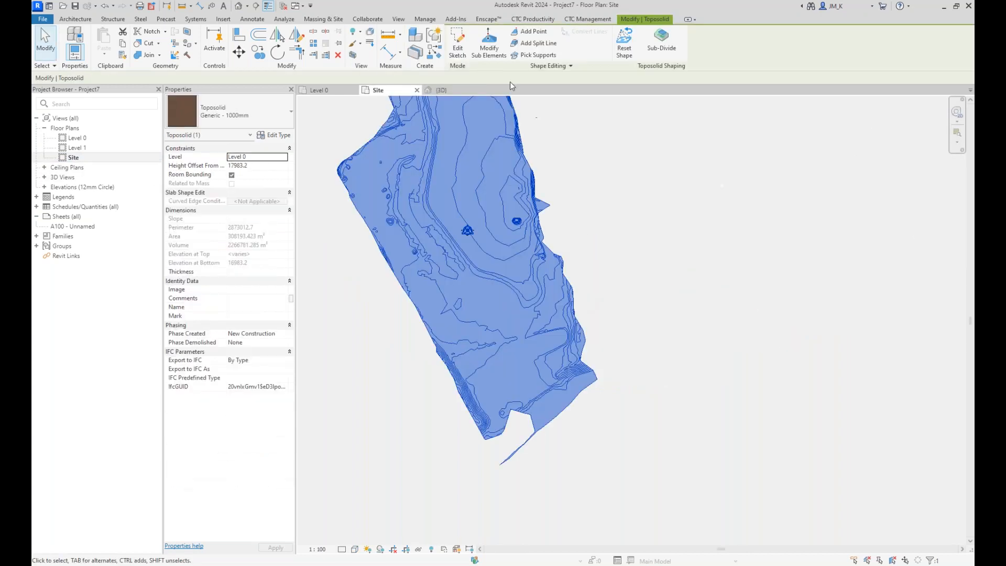
click(451, 52)
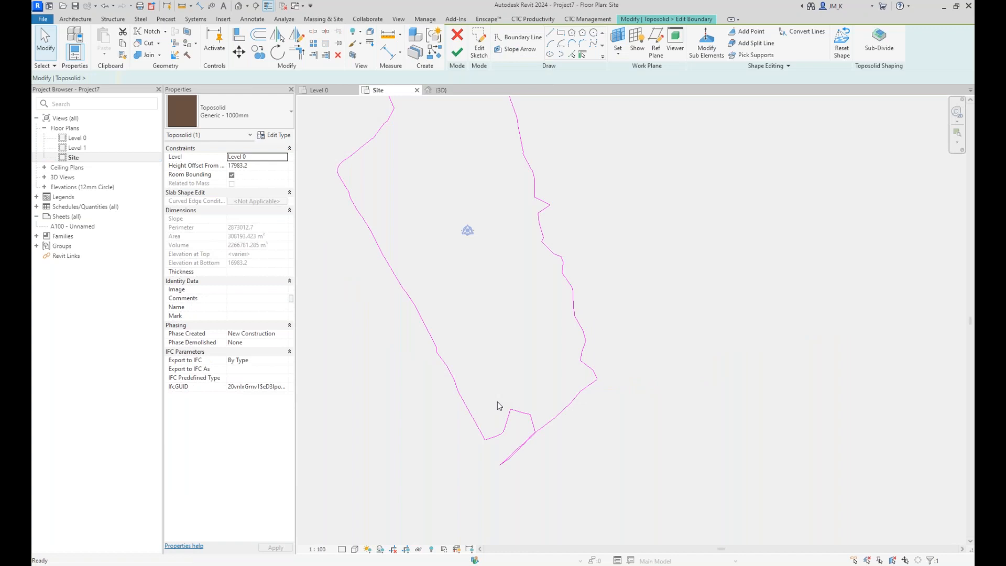
scroll(497, 401, up, 3)
click(526, 33)
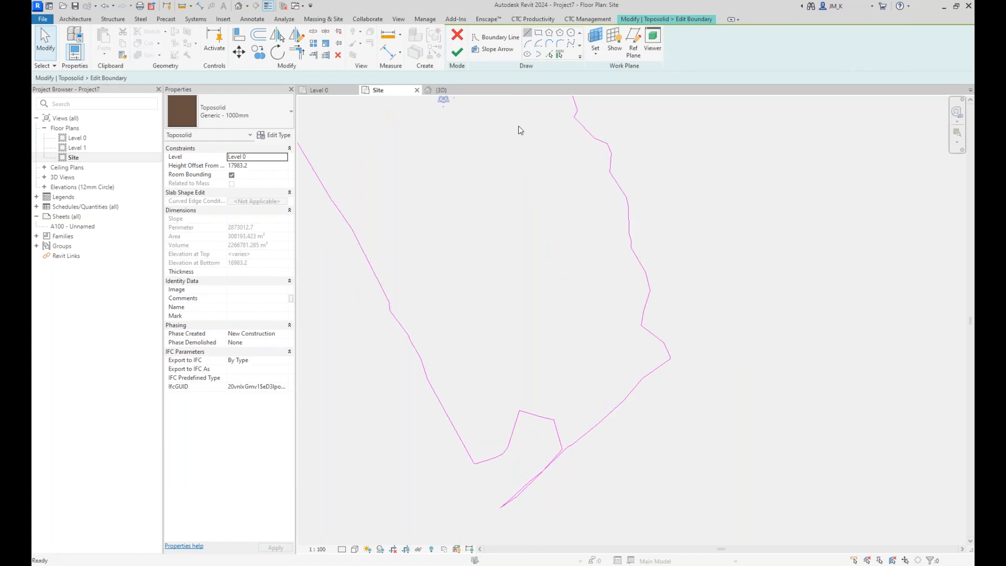
click(462, 442)
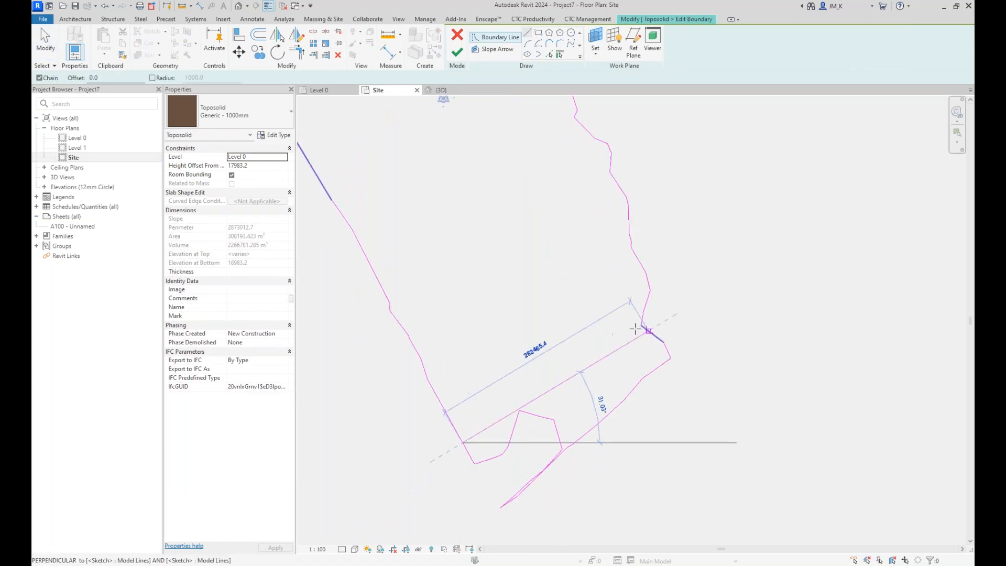
scroll(637, 330, up, 3)
scroll(636, 329, up, 4)
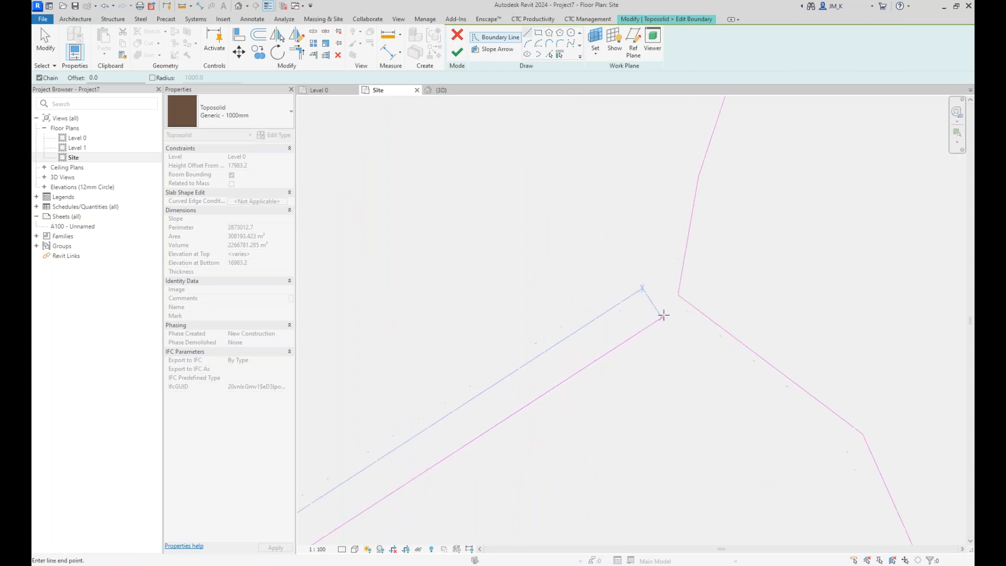
click(678, 294)
scroll(628, 283, down, 5)
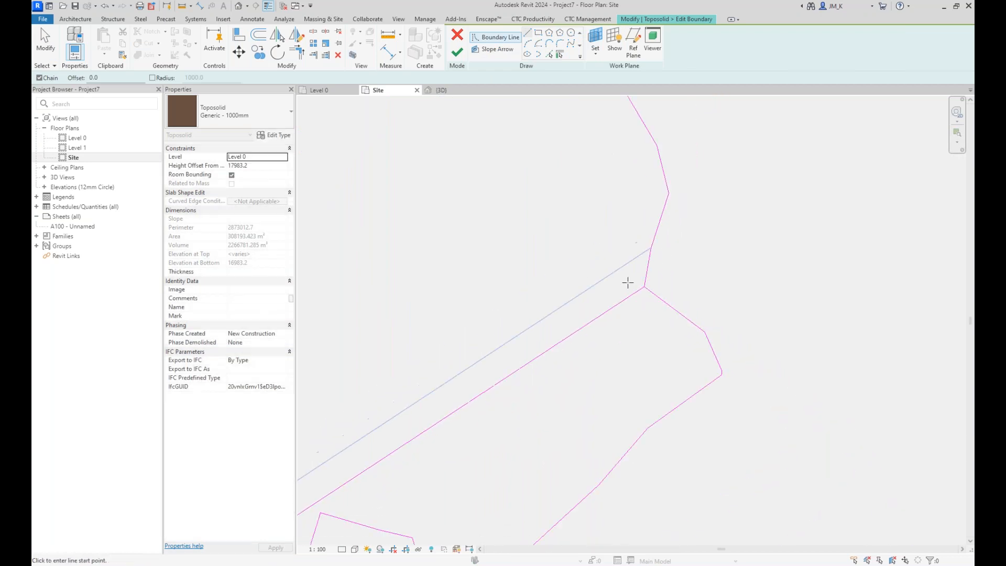
- Delete the irregular boundary segments south of the new straight line, including the notch and the narrow sliver
key(Escape)
key(Escape)
drag(634, 499, 454, 432)
key(Delete)
click(525, 425)
key(Delete)
mouse_move(575, 456)
mouse_down()
mouse_move(467, 412)
mouse_move(475, 400)
mouse_up()
key(Delete)
mouse_move(798, 426)
mouse_down()
mouse_move(689, 320)
mouse_move(648, 296)
mouse_up()
key(Delete)
drag(623, 427, 543, 364)
key(Delete)
drag(469, 532, 420, 460)
key(Delete)
- Trim the western boundary line to a clean corner with the new southern line
scroll(415, 467, up, 3)
click(413, 468)
key(Escape)
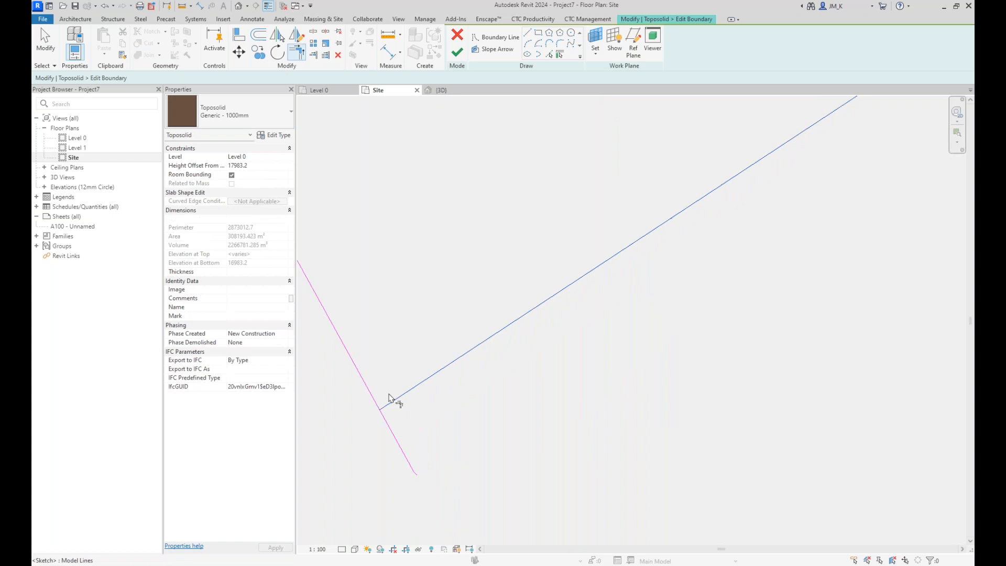
scroll(579, 466, down, 5)
scroll(519, 391, down, 2)
scroll(439, 265, up, 4)
scroll(438, 253, down, 3)
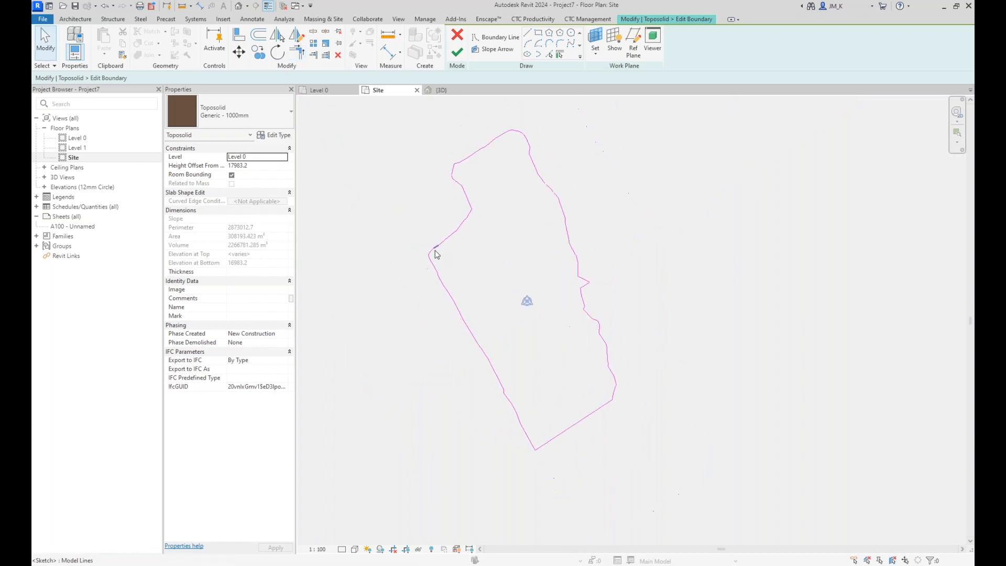
- Delete the stray short segment below the southern corner and finish the toposolid boundary sketch
click(455, 57)
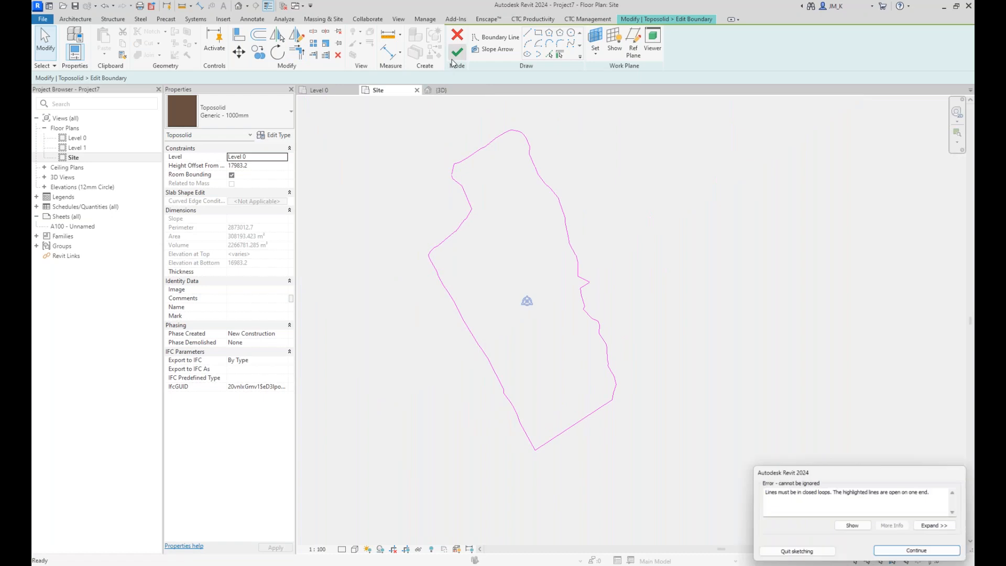
click(896, 556)
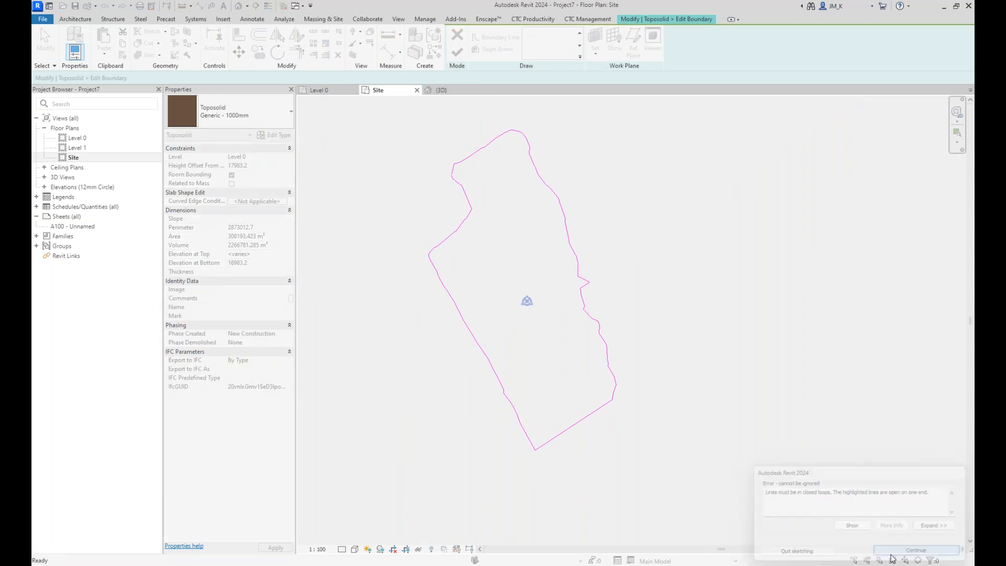
scroll(587, 471, up, 5)
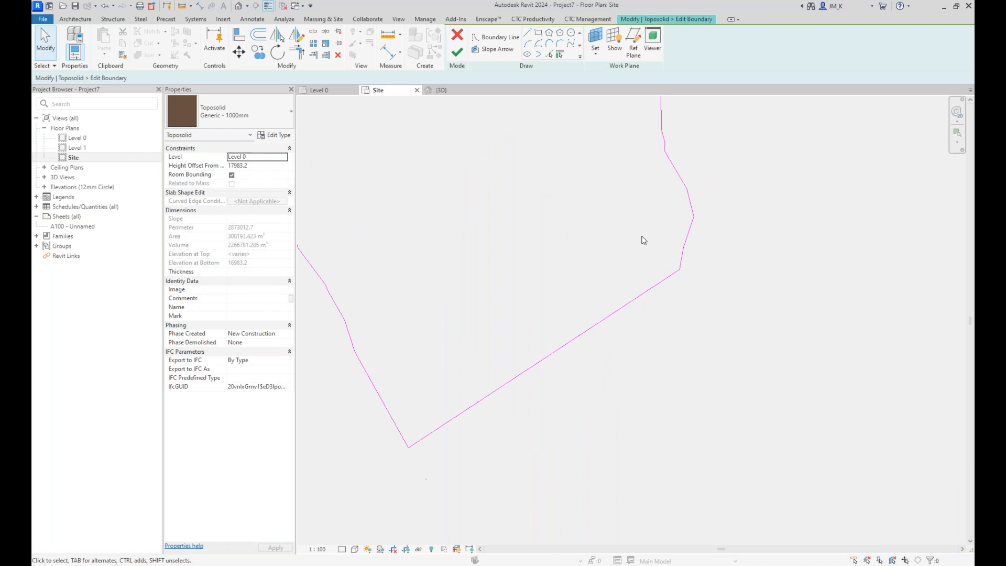
click(455, 53)
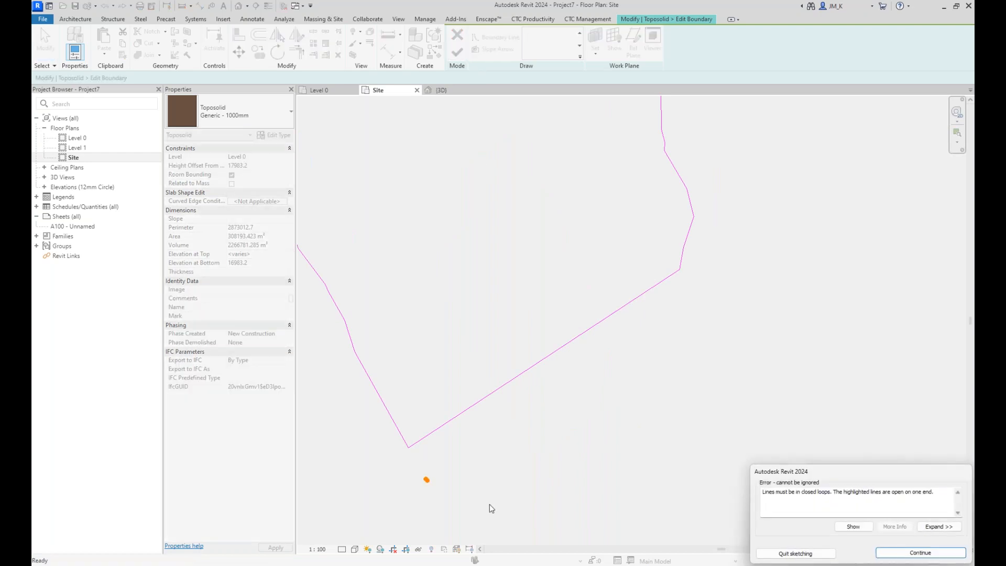
click(920, 556)
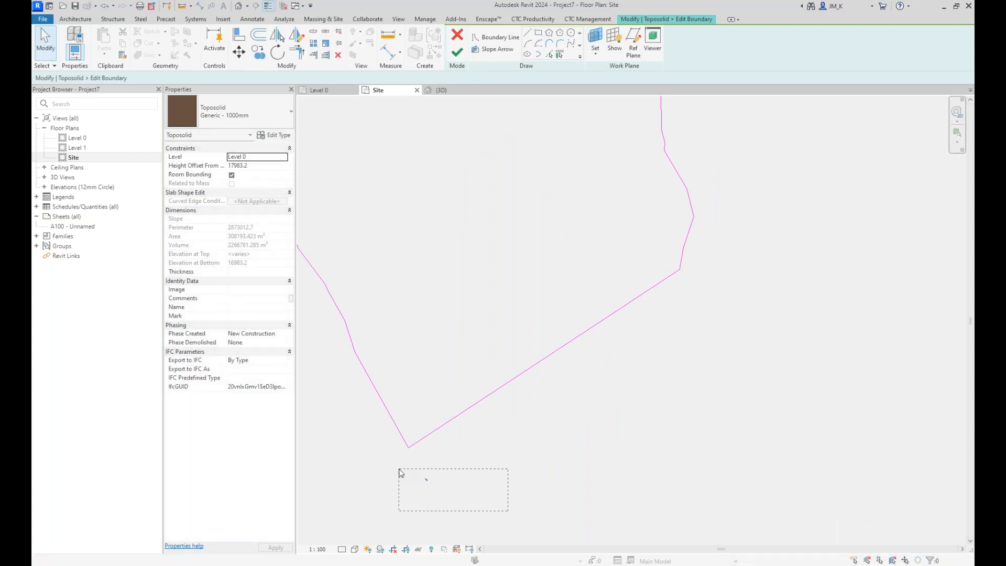
click(401, 473)
key(Delete)
scroll(479, 372, down, 5)
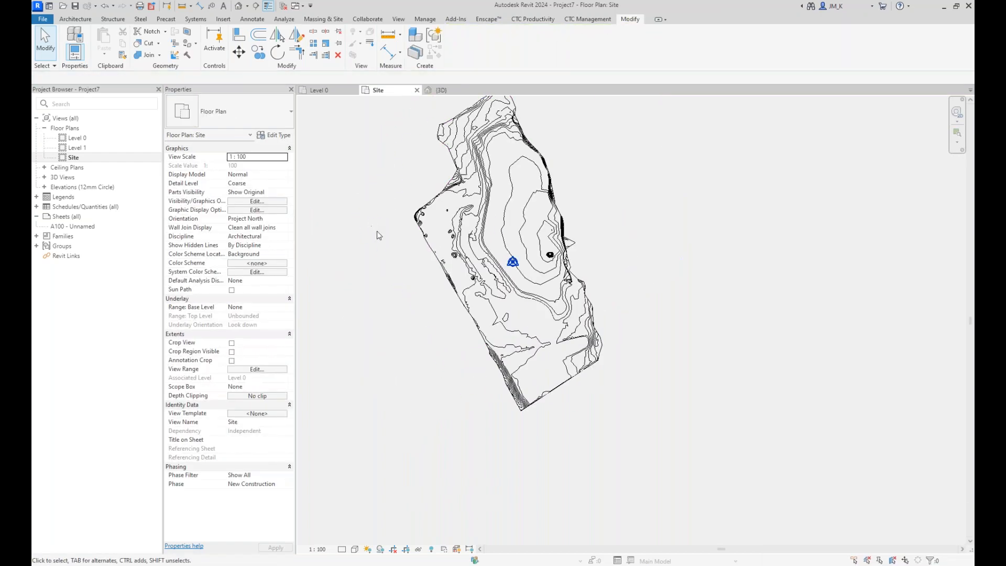
- Add two layers to the toposolid's Generic - 1000mm type, one above the core boundary and one beneath the Earth layer
scroll(390, 239, up, 1)
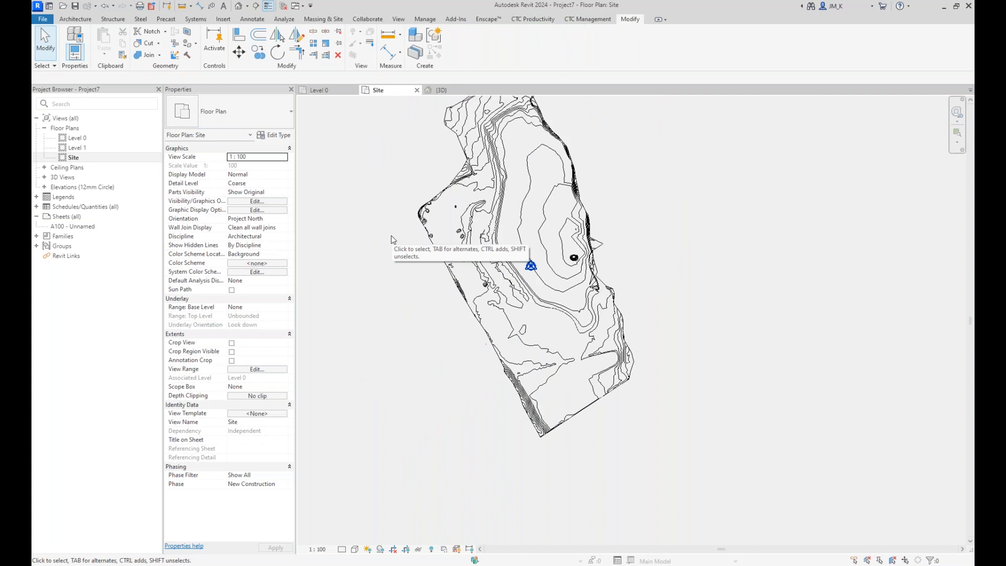
click(432, 238)
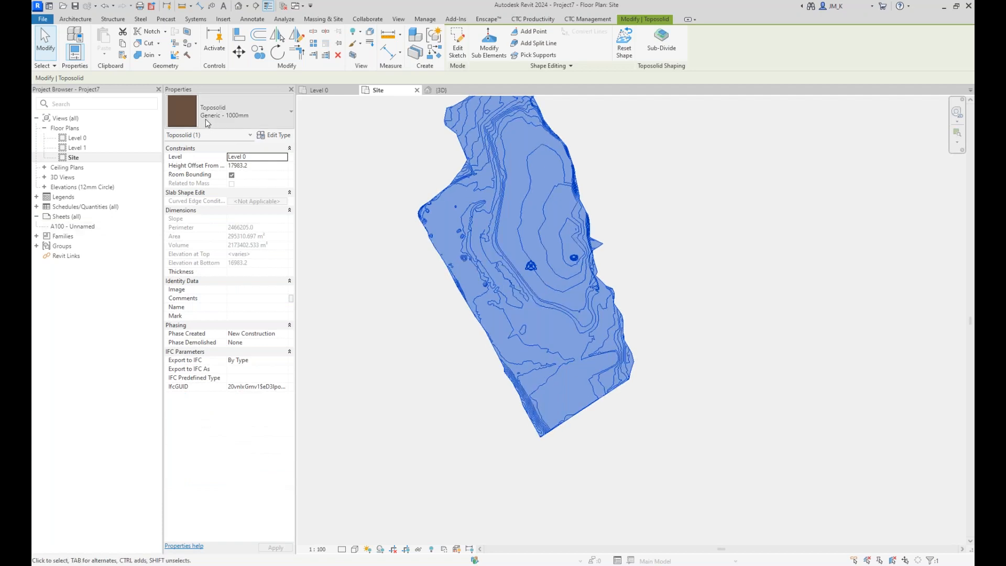
click(273, 135)
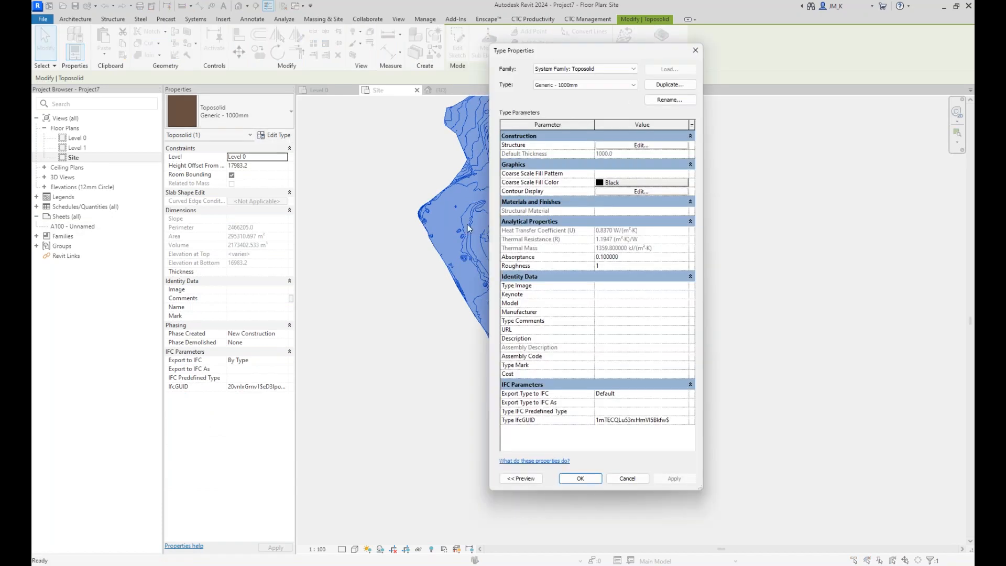
drag(488, 239, 217, 240)
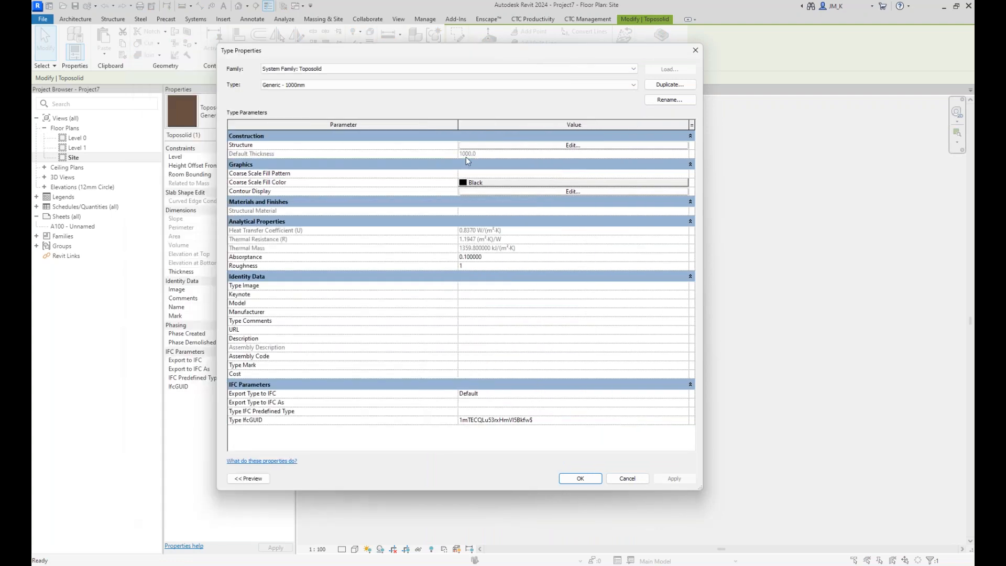
click(534, 145)
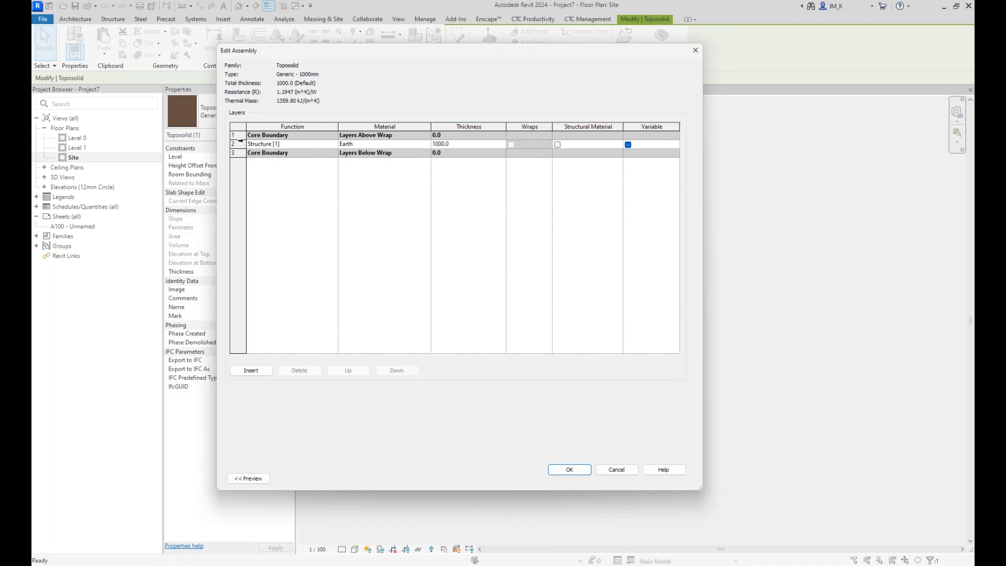
click(238, 135)
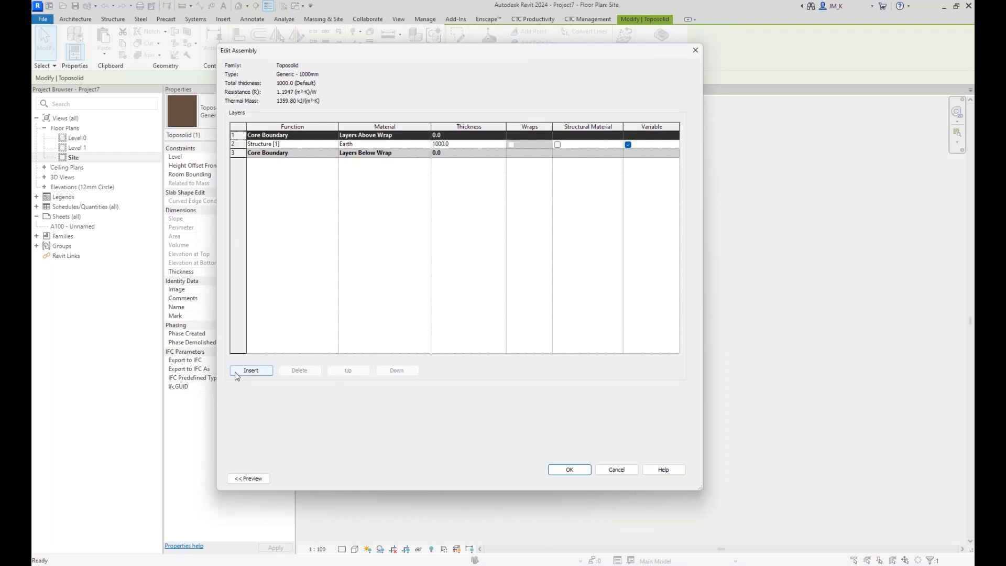
click(251, 370)
click(251, 370)
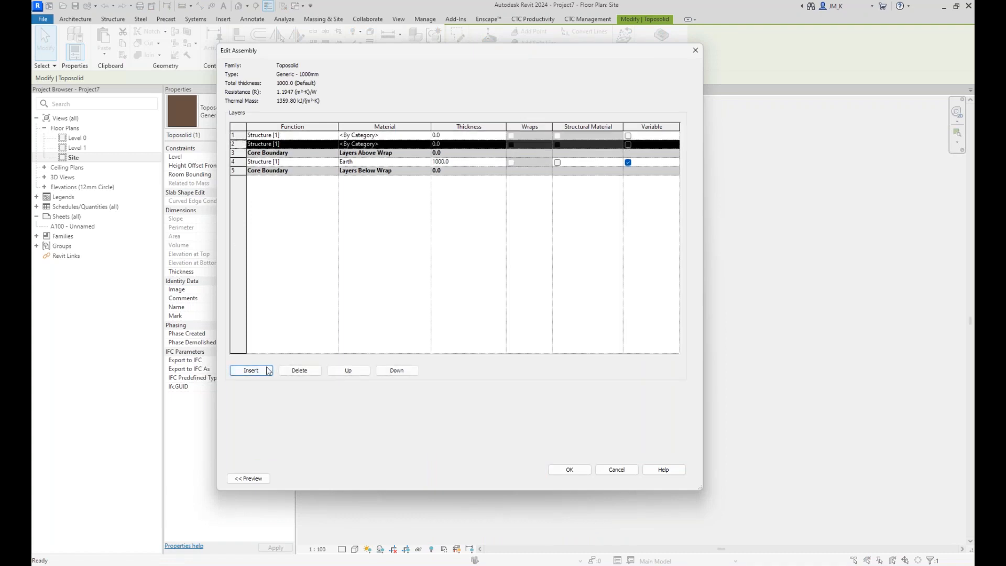
click(385, 371)
click(385, 371)
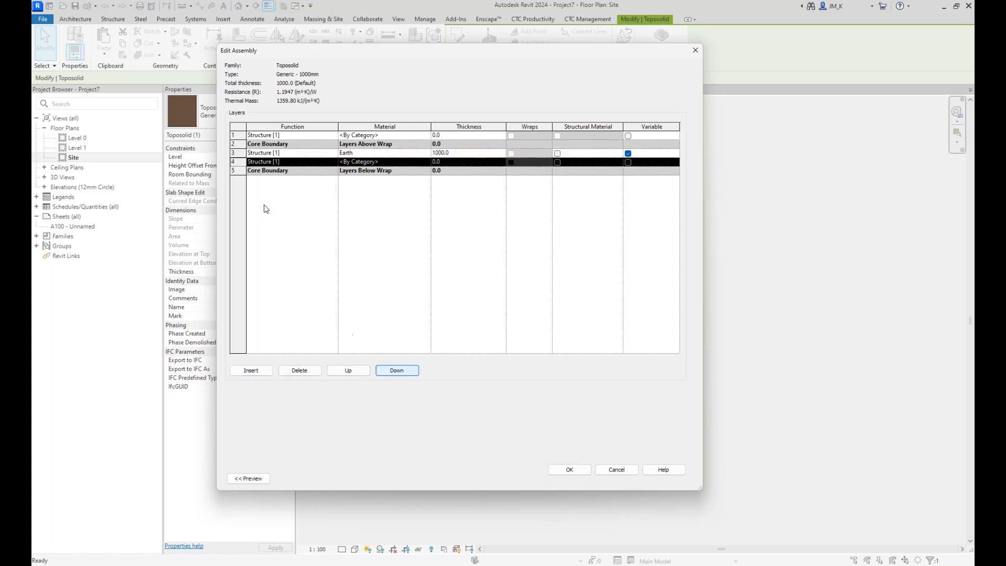
- Give the uppermost layer the Grass material and a thickness of 1 mm
click(238, 136)
click(387, 135)
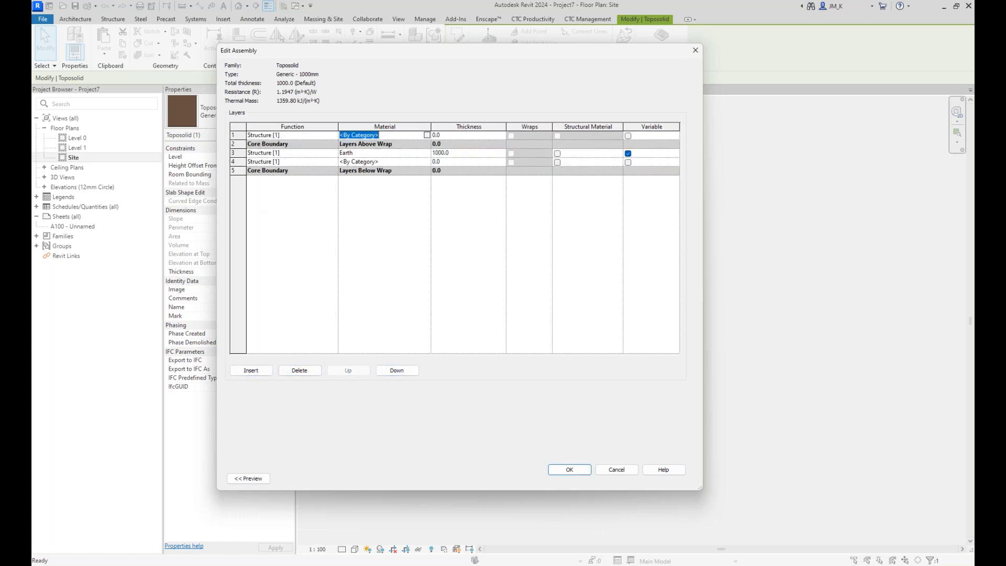
text(Grass)
click(466, 135)
click(473, 153)
- Set the thickness of the layer beneath Earth to 5000 mm and open the material choices for it
click(388, 163)
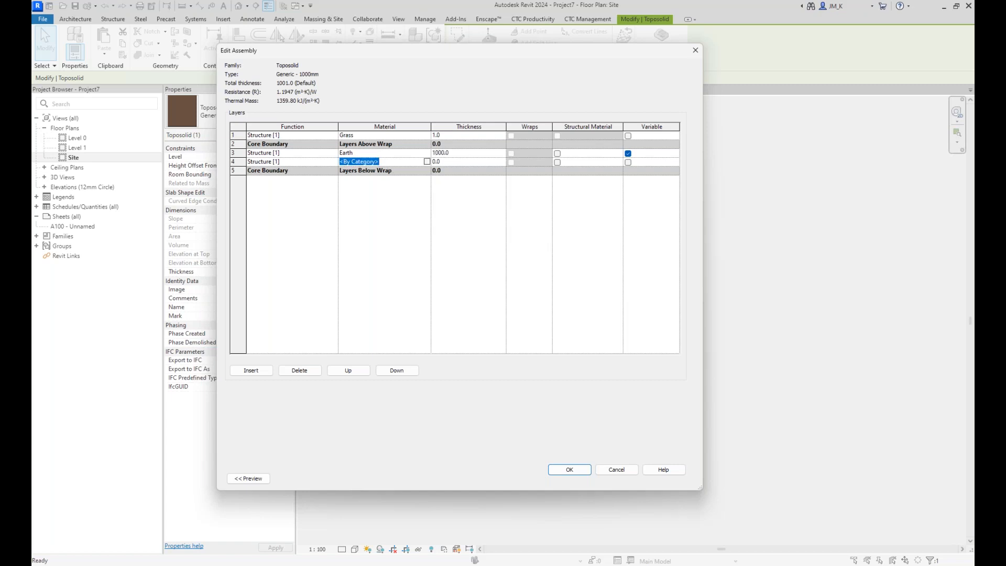
key(Tab)
click(398, 163)
click(427, 162)
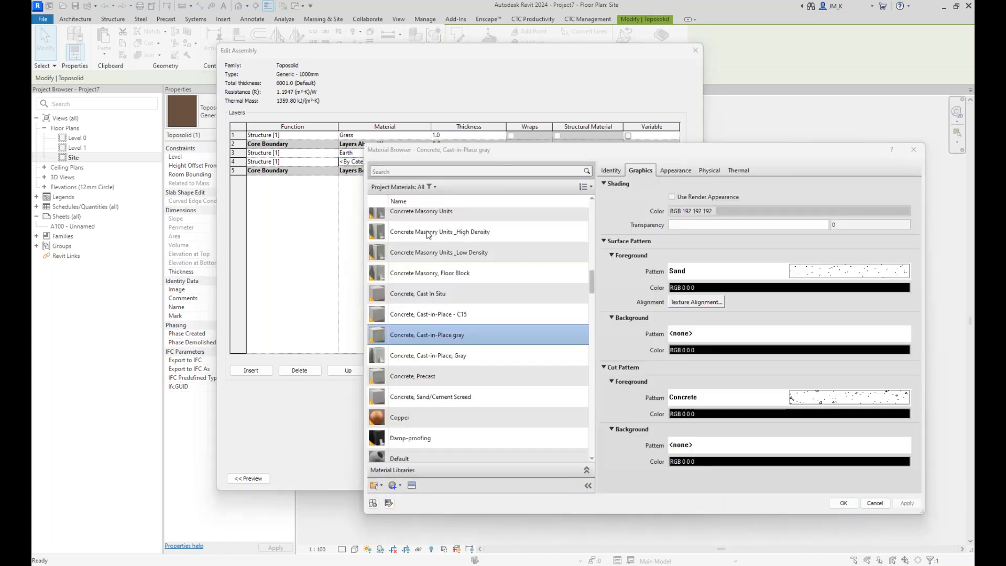
- Look through the project materials for one suited to the layer beneath Earth
click(416, 386)
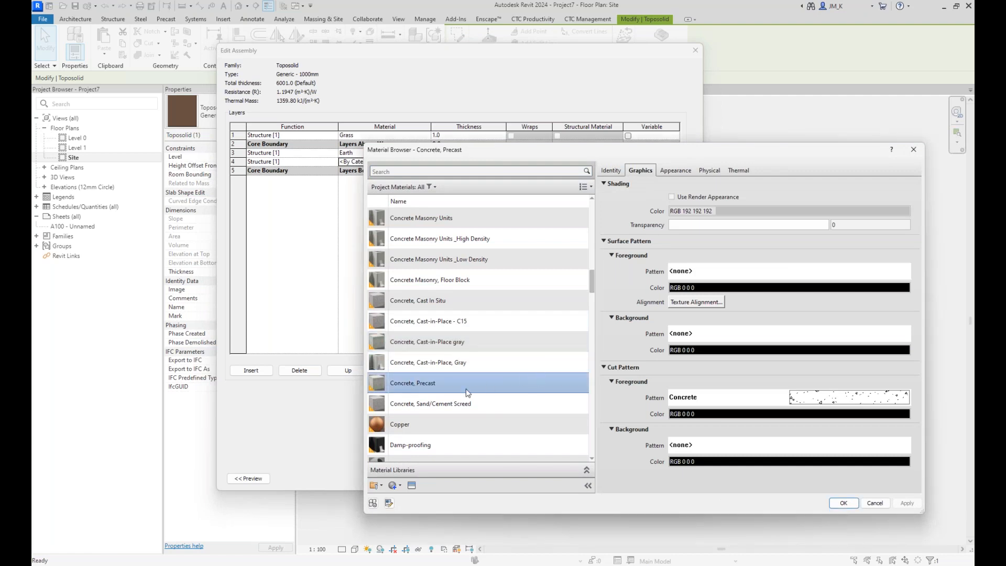
scroll(487, 314, down, 6)
scroll(487, 318, up, 3)
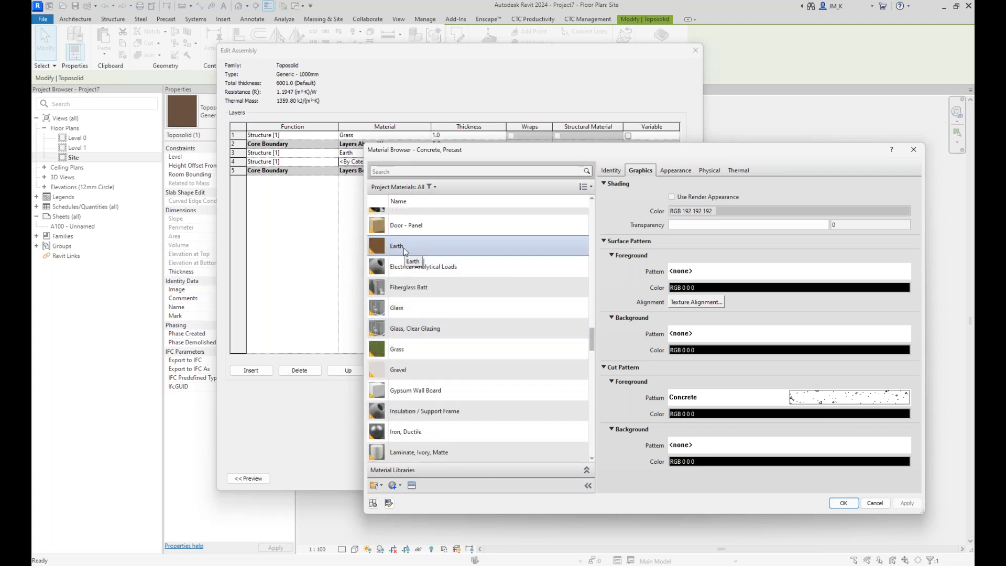
scroll(442, 300, down, 10)
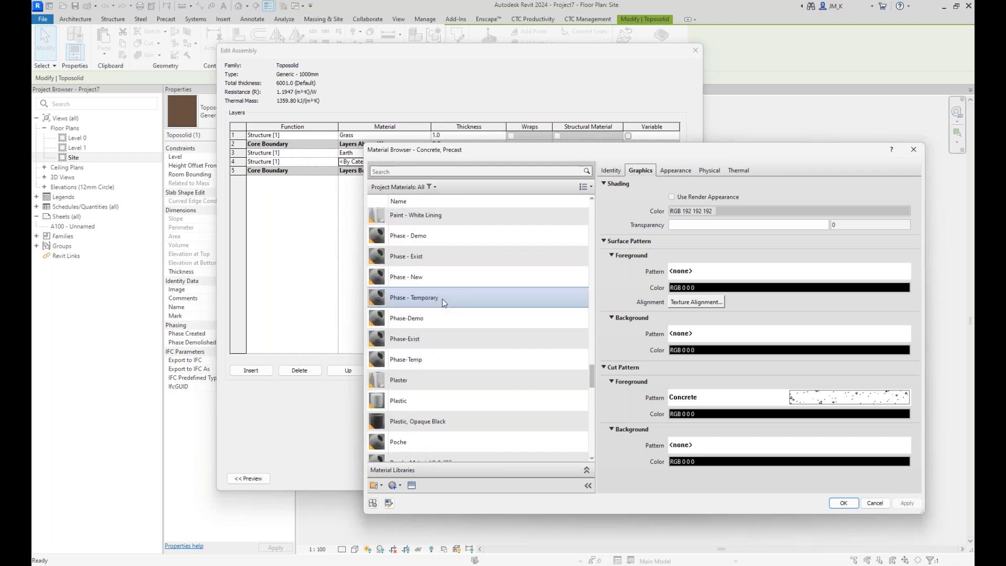
click(424, 414)
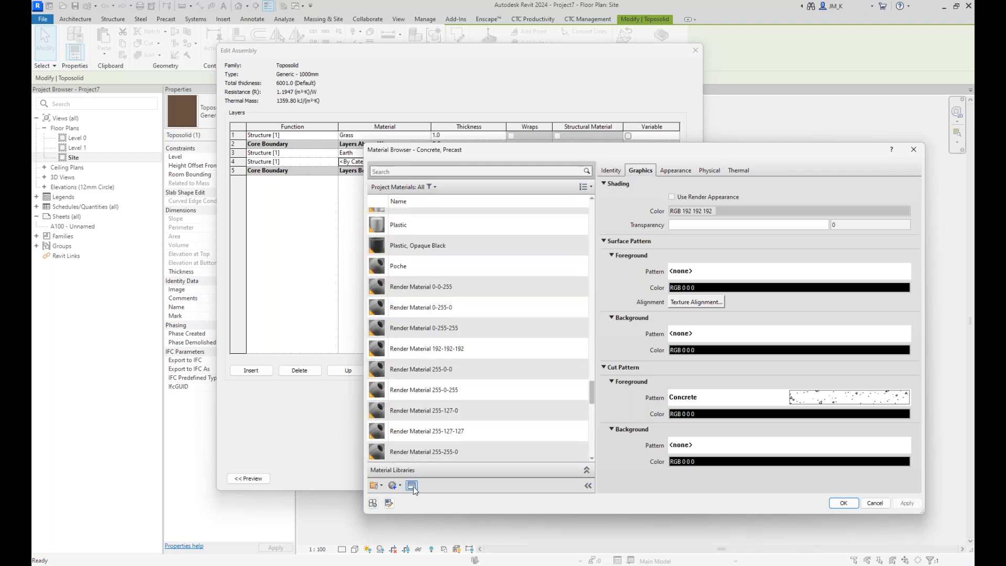
click(426, 368)
- Create a new project material and name it granite
click(392, 488)
click(407, 501)
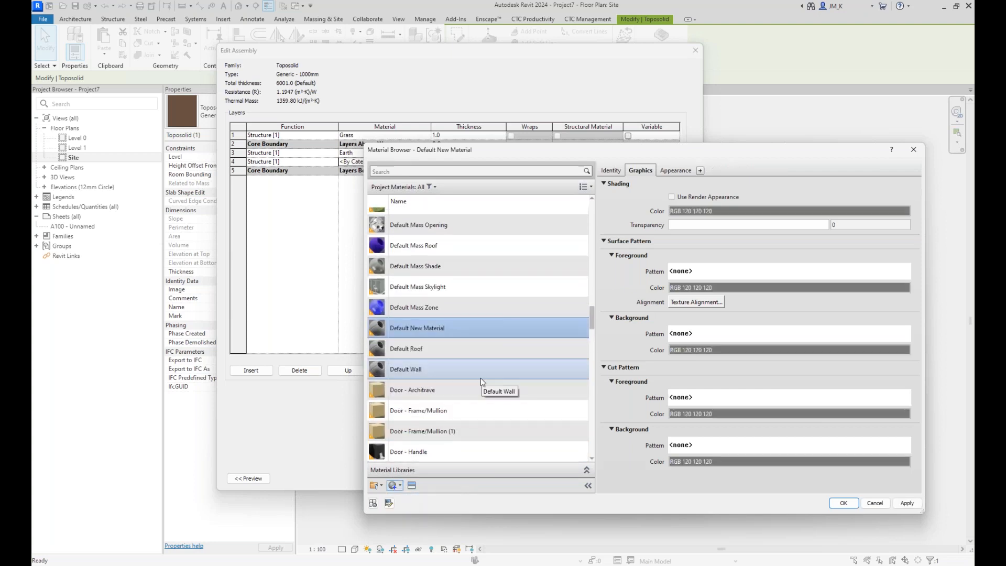
right_click(413, 324)
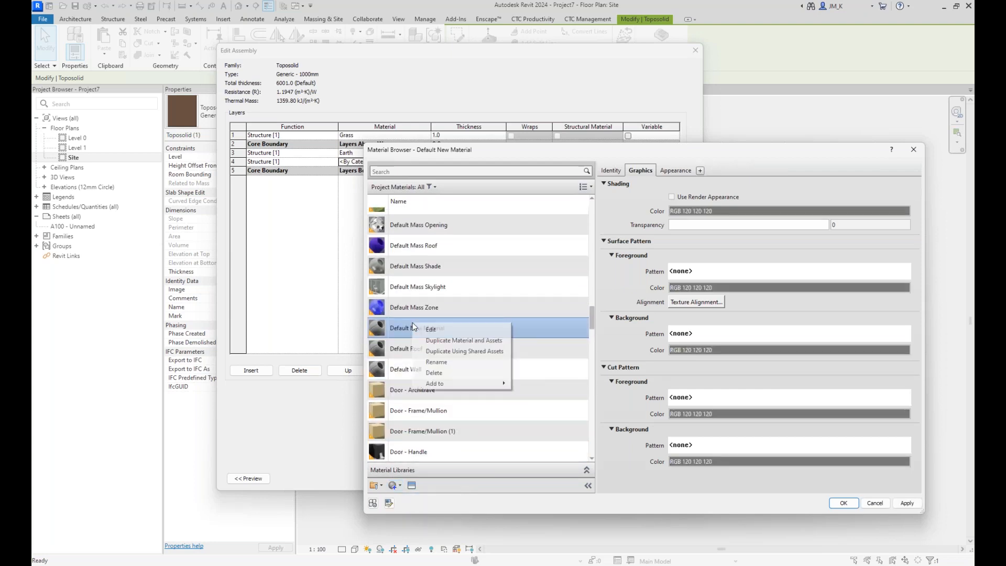
click(435, 363)
text(granite)
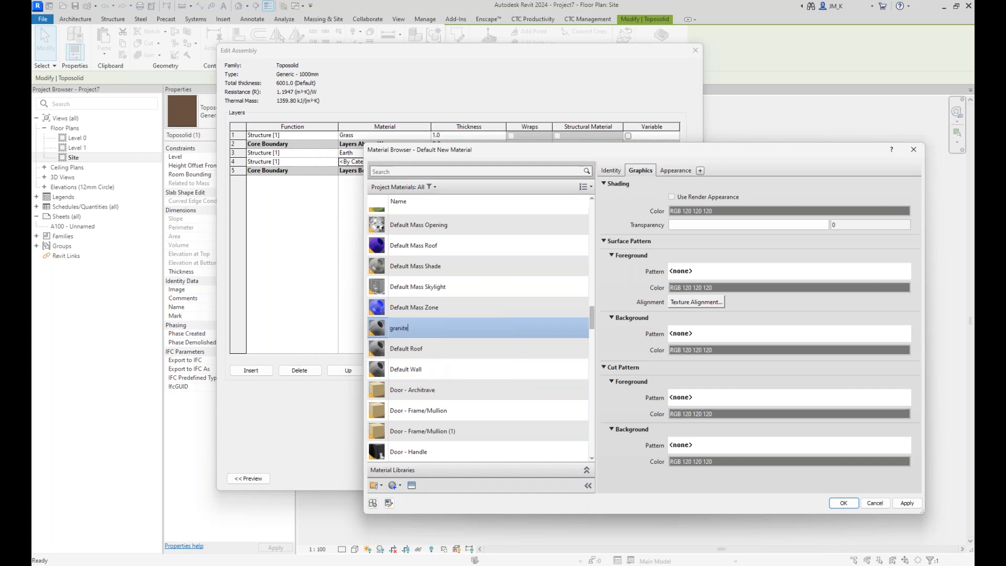
key(Return)
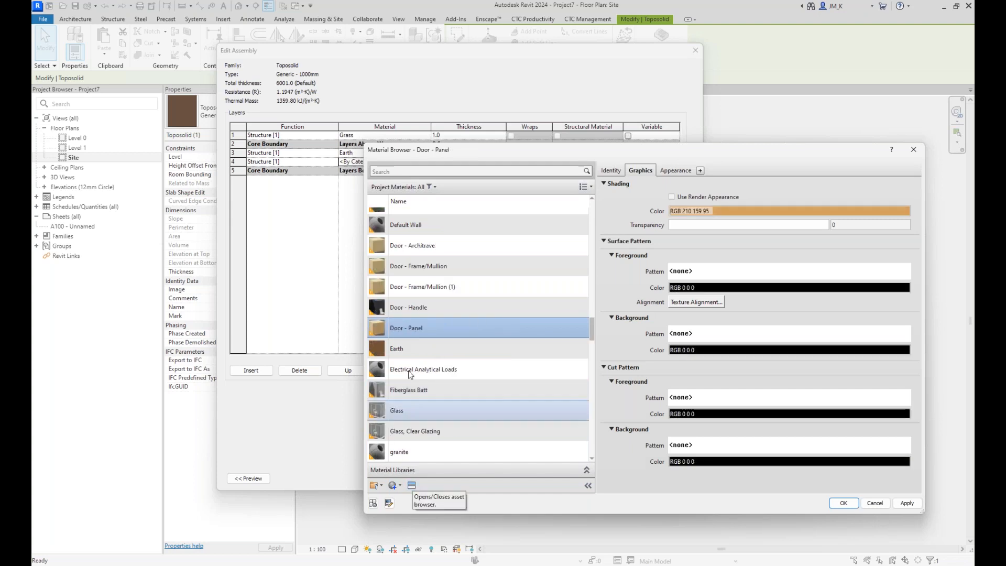
- Give the granite material the Squares - Gray-Brown appearance asset and assign the material to the layer beneath Earth
click(407, 454)
click(411, 487)
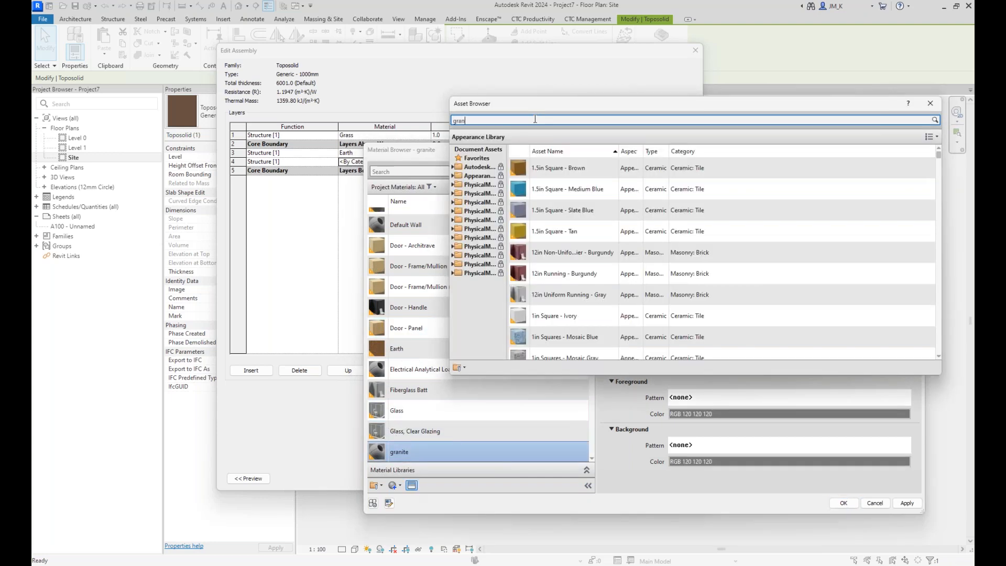
key(Return)
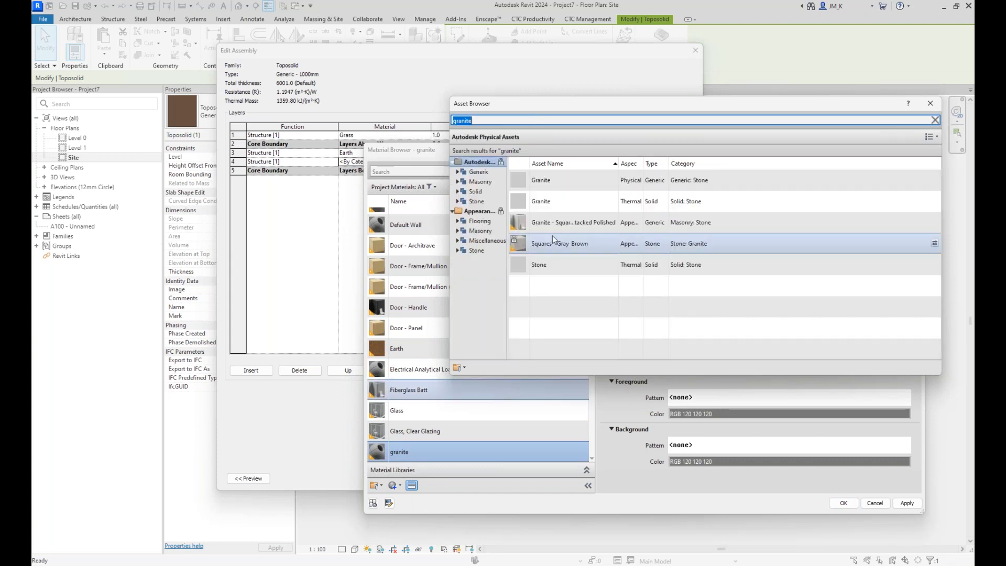
click(541, 203)
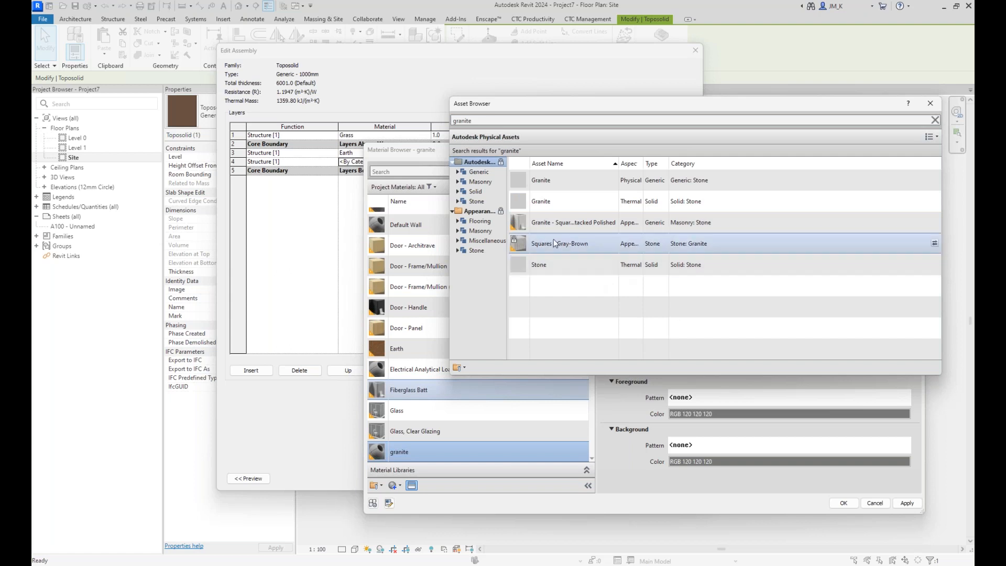
click(935, 120)
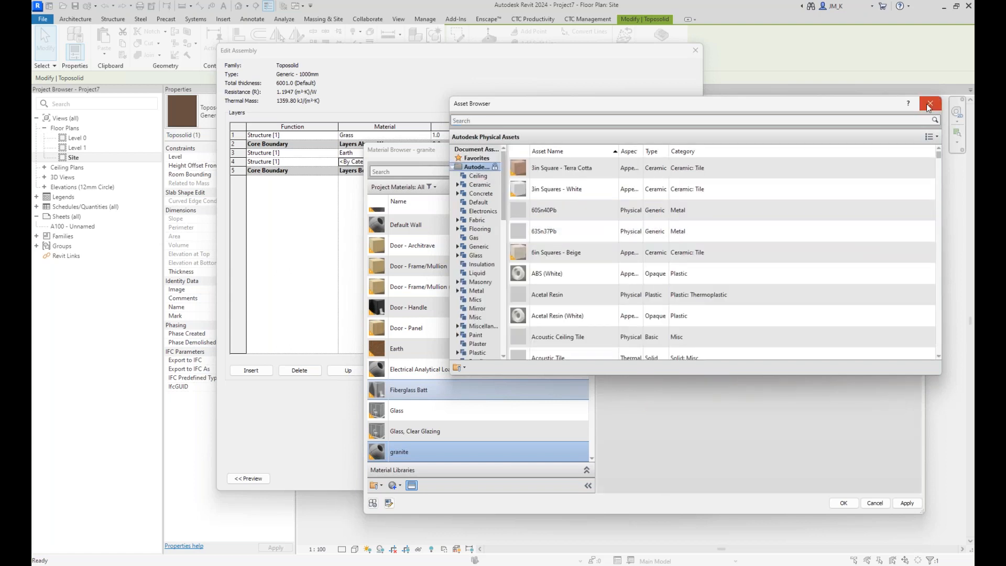
click(929, 104)
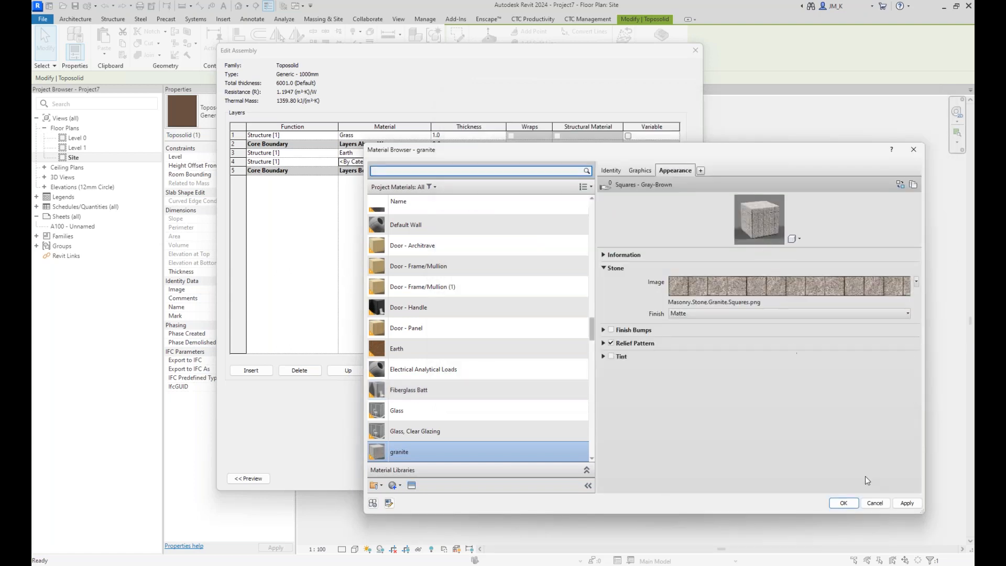
click(842, 504)
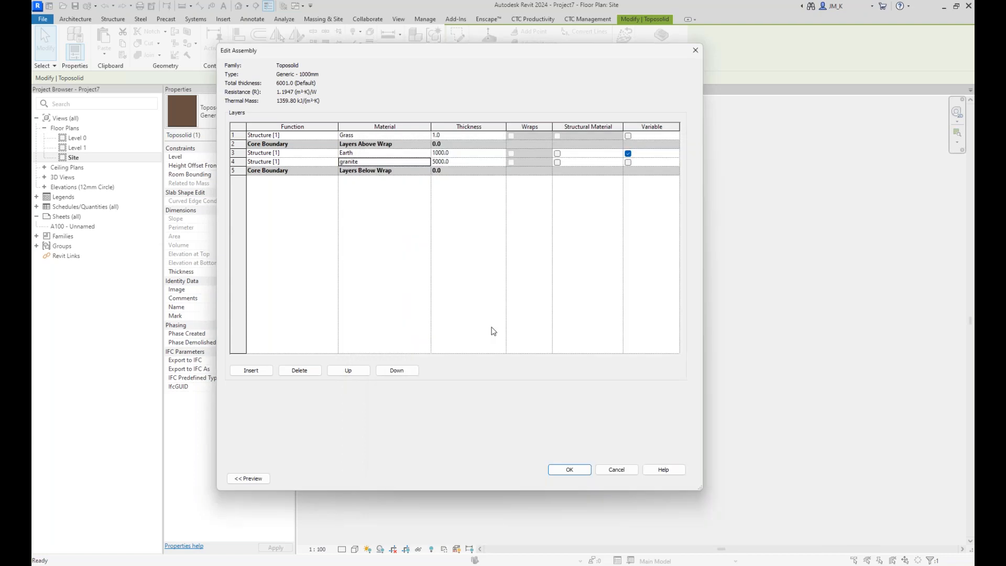
- Try granite and Grass as the variable layer, set Earth as variable again, and apply the structure to the toposolid type
click(628, 161)
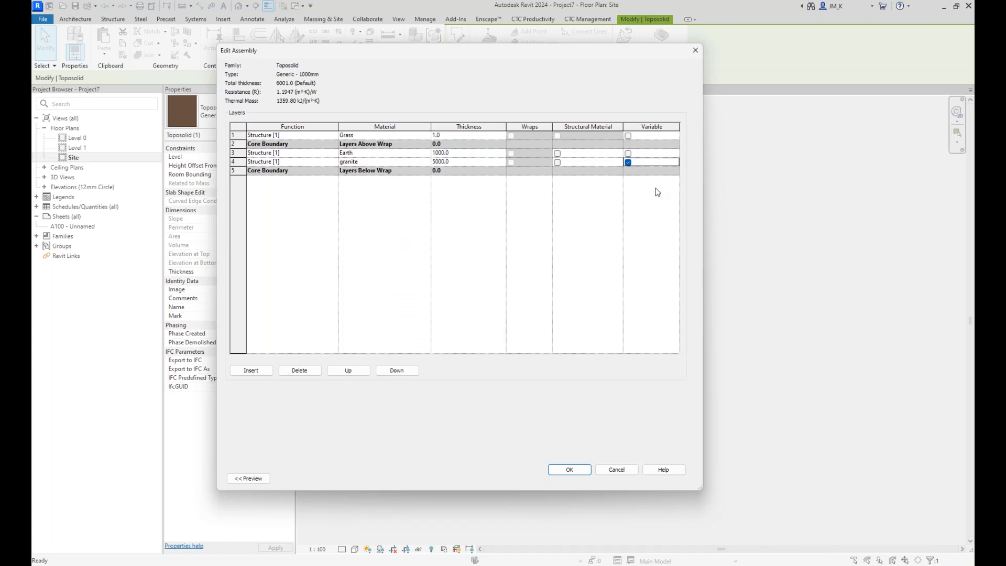
click(629, 135)
click(628, 156)
click(464, 156)
click(565, 470)
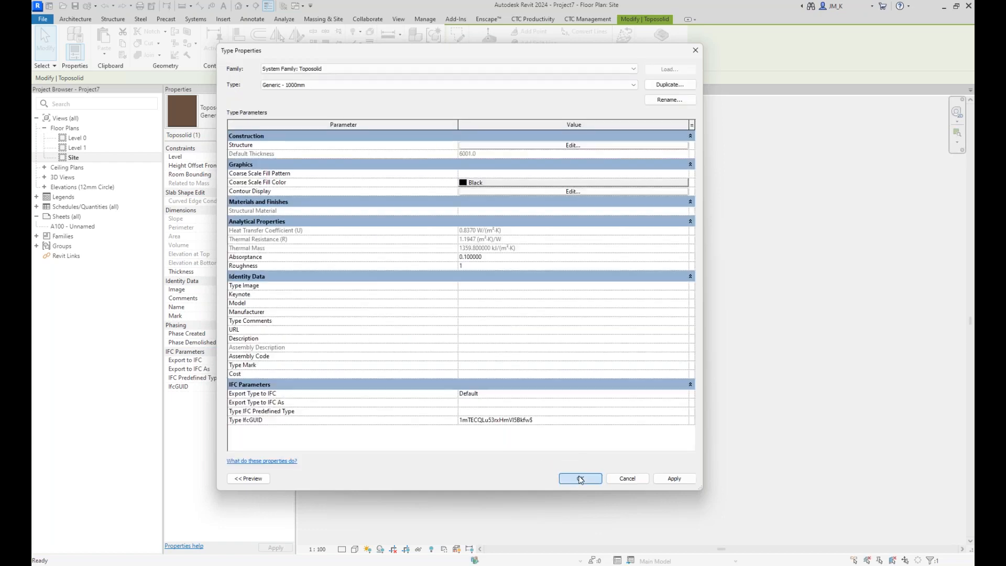
click(578, 476)
click(429, 299)
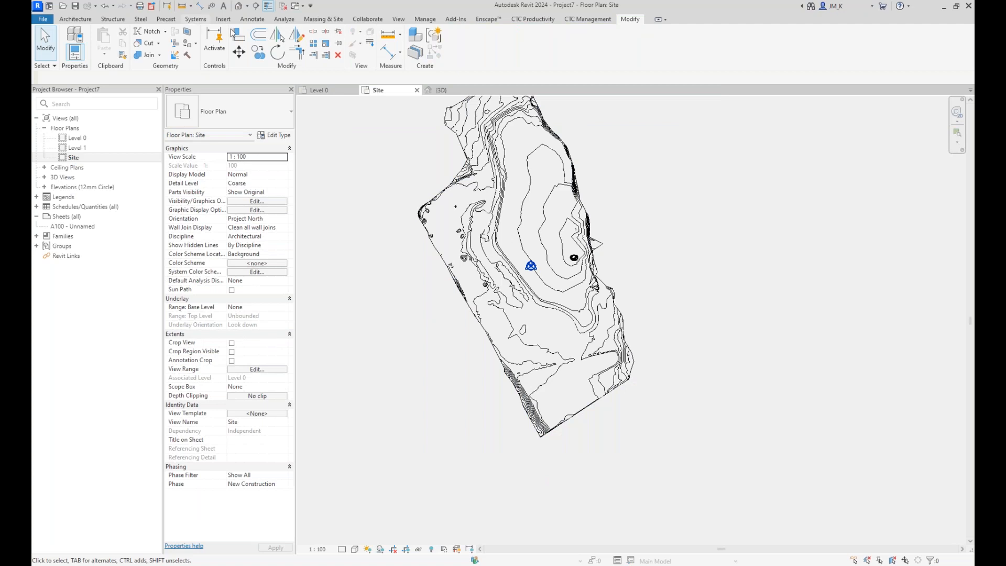
- Draw a building section across the southern part of the toposolid in plan and reduce its far clip offset to about 62.9 m
click(255, 5)
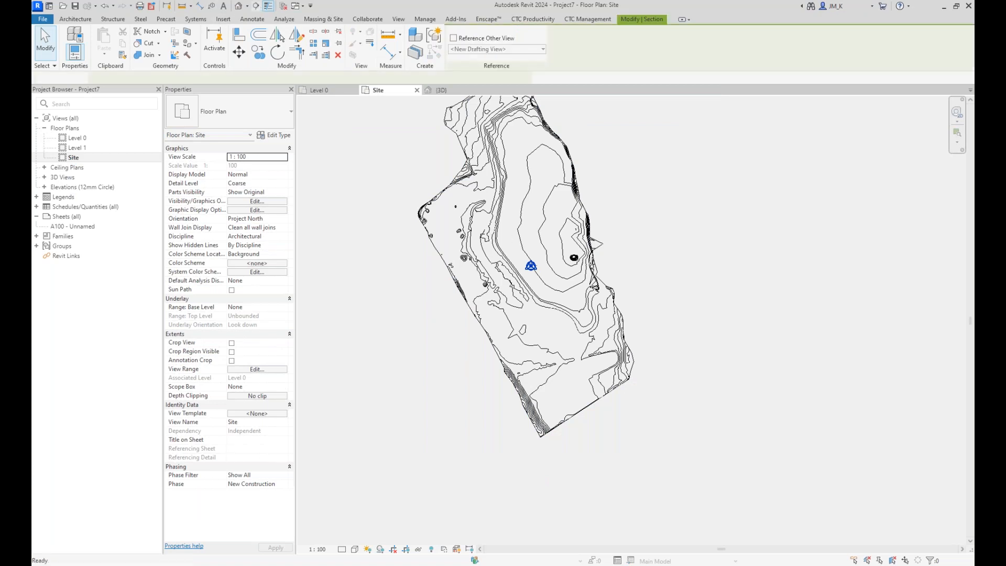
click(470, 375)
click(662, 274)
key(Escape)
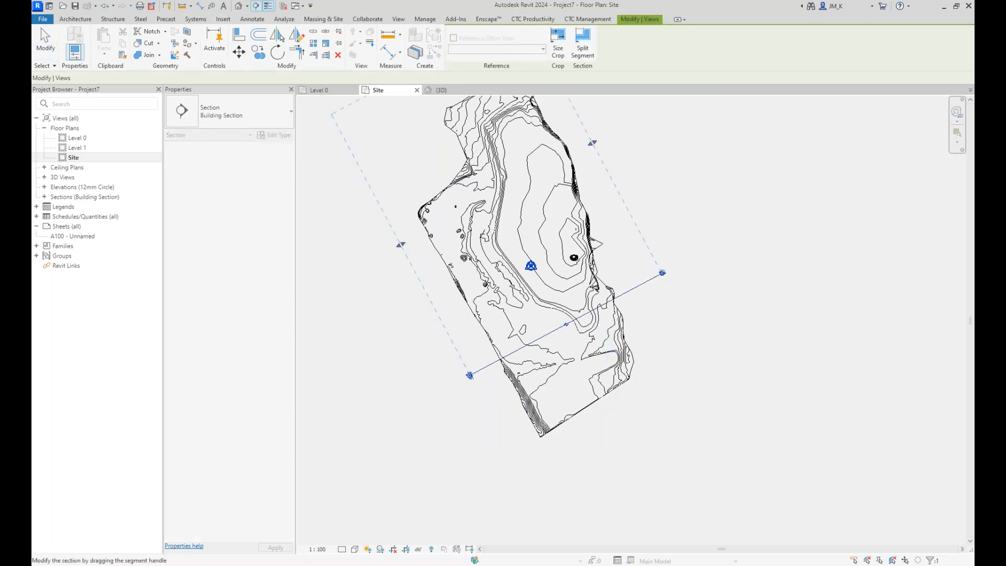
scroll(513, 174, down, 2)
drag(465, 110, 539, 247)
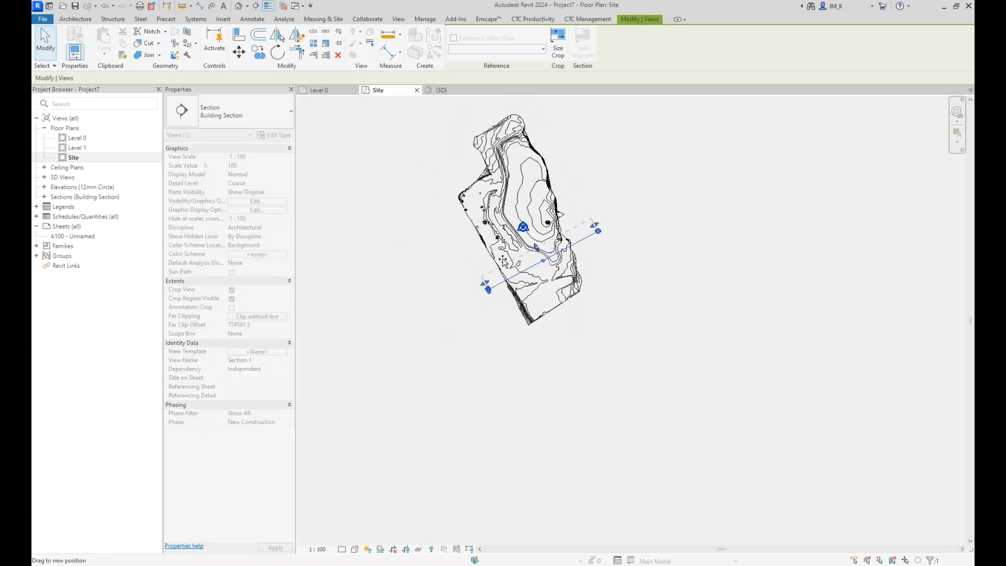
- Open the view of the new section and set its detail level to Fine
scroll(545, 259, up, 5)
right_click(396, 362)
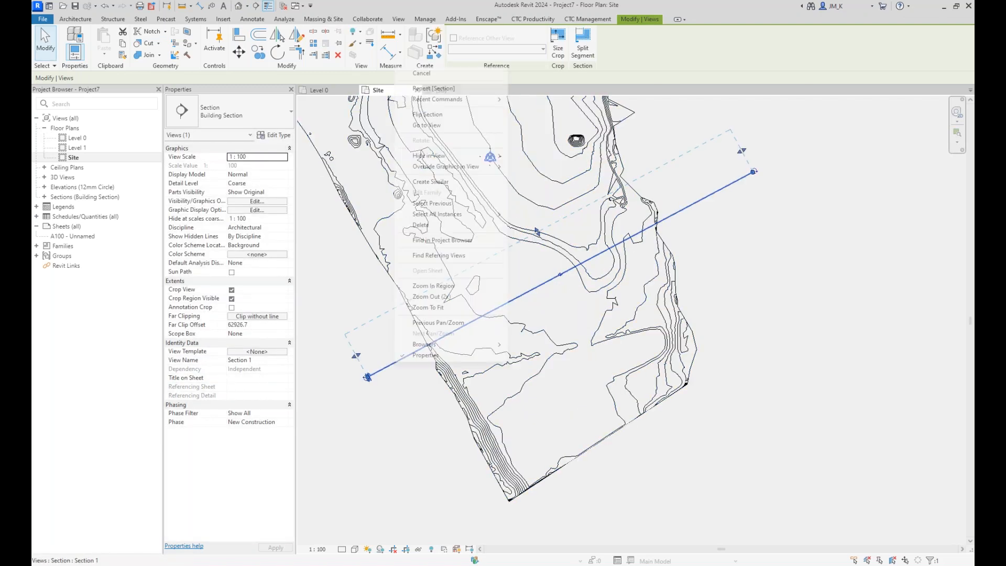
click(426, 125)
click(342, 550)
click(354, 541)
- Examine the toposolid's cut layers from one end of the section to the other
scroll(452, 347, up, 5)
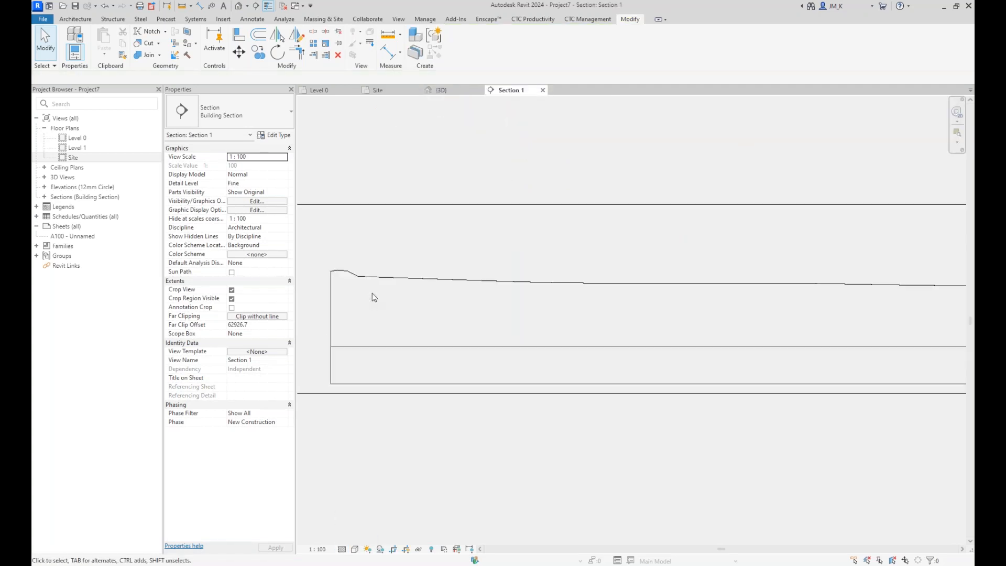
scroll(407, 200, down, 3)
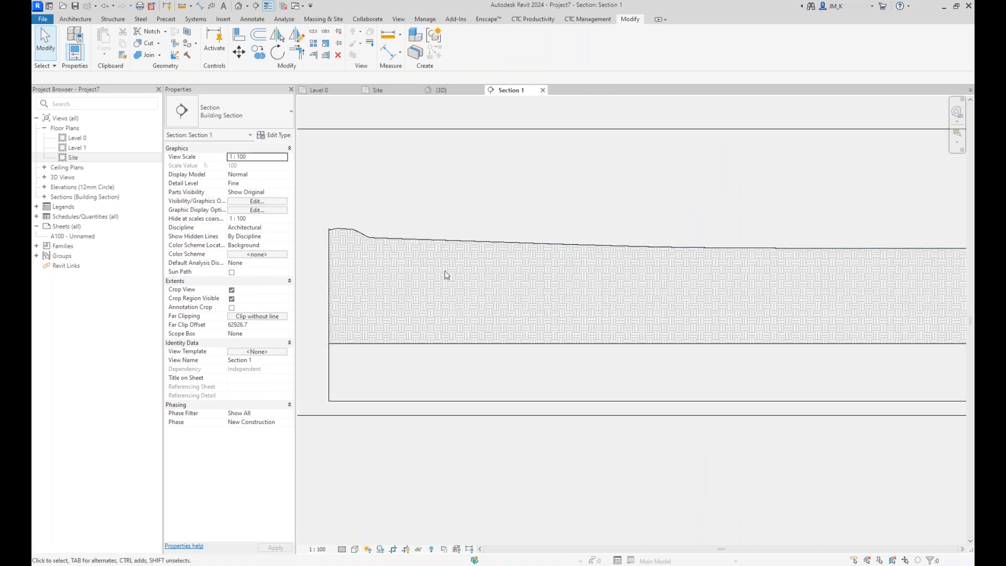
scroll(474, 261, down, 5)
middle_drag(647, 287, 461, 254)
scroll(486, 243, down, 3)
scroll(669, 257, up, 2)
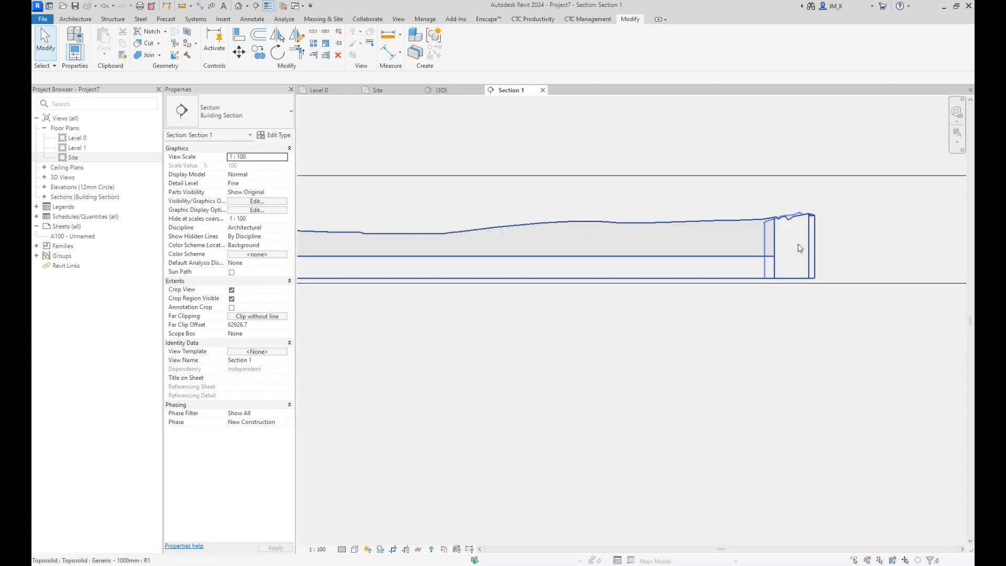
- Check the toposolid's profile over the full length of the section
click(711, 260)
click(827, 317)
scroll(851, 314, down, 5)
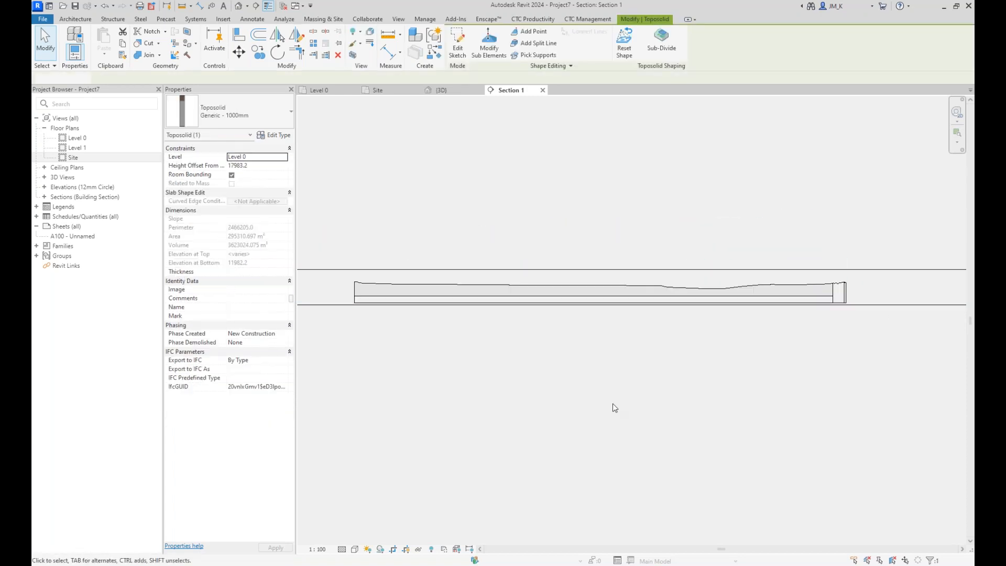
scroll(372, 335, up, 2)
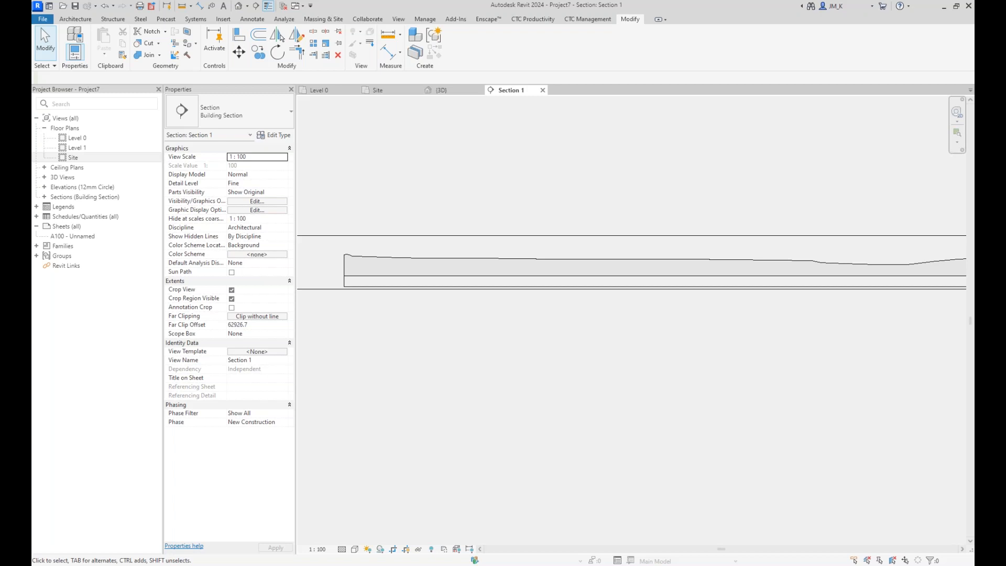
- In the 3D view, add two Secondary Contours entries with a 1000 interval to the contour display of the toposolid's type
click(238, 5)
click(466, 257)
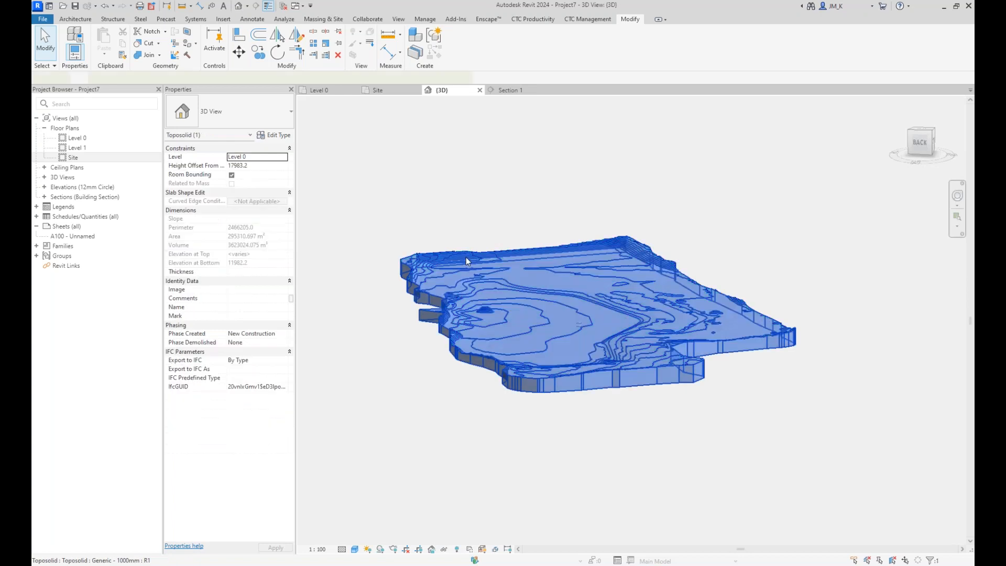
click(273, 134)
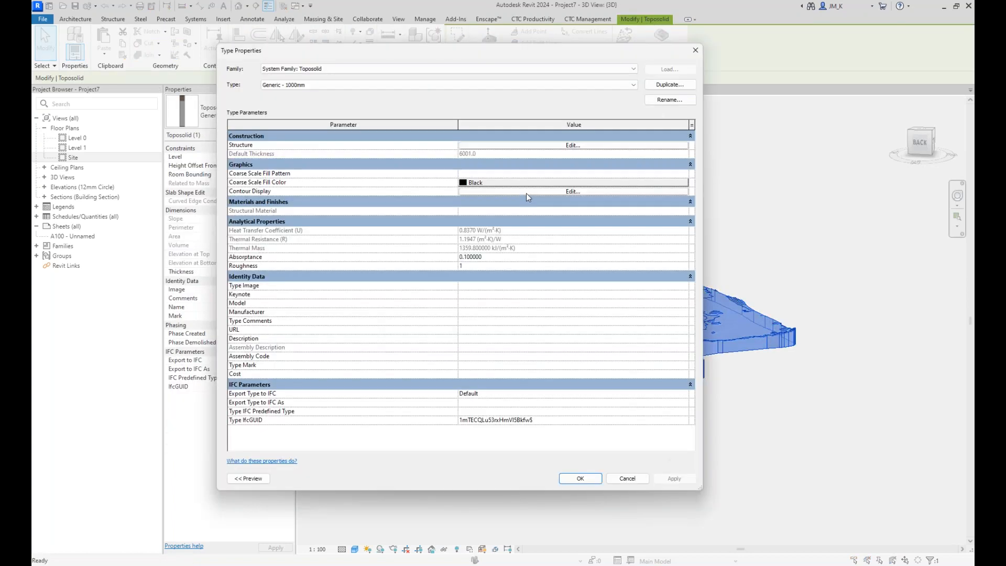
click(535, 193)
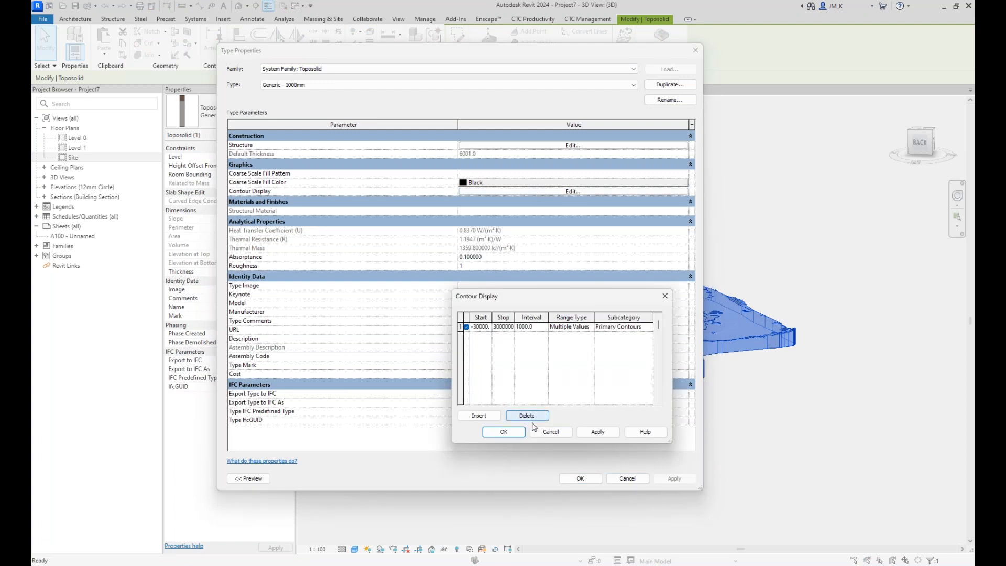
double_click(478, 415)
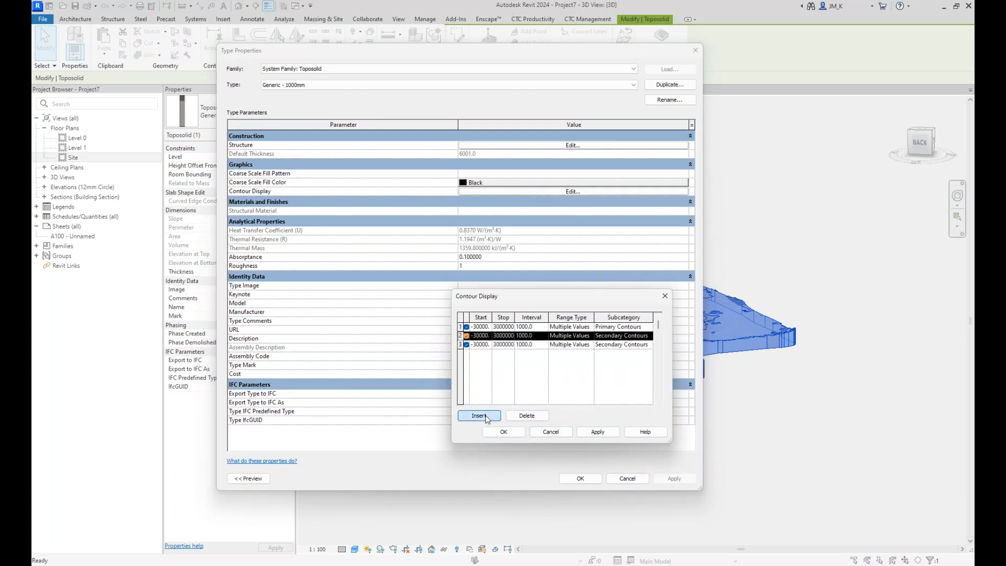
click(499, 434)
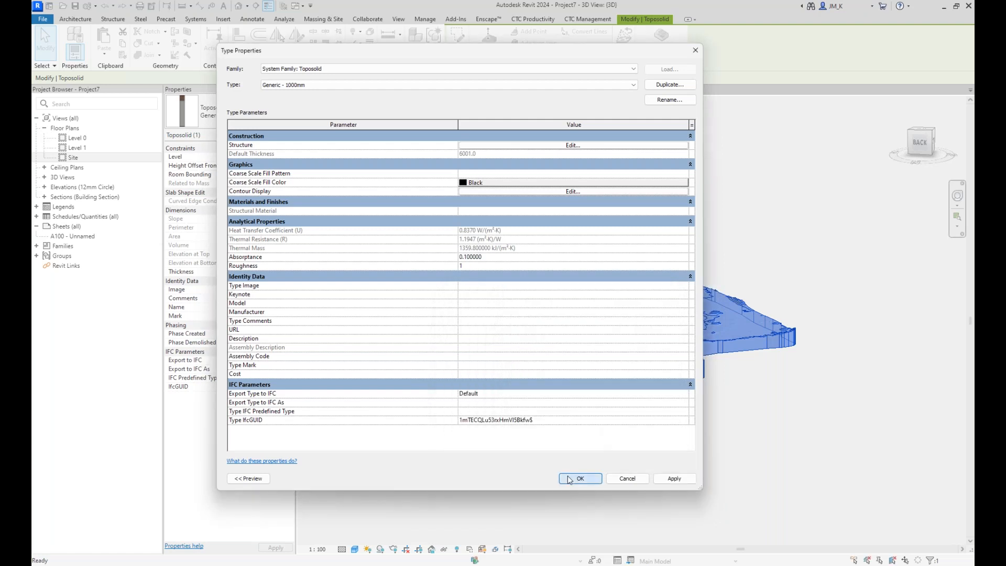
click(579, 478)
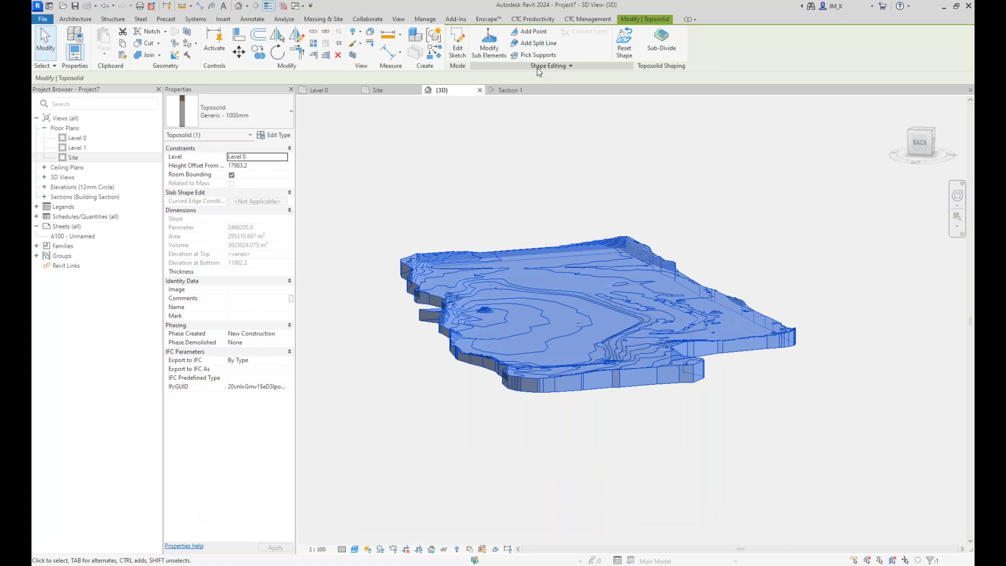
- Show the toposolid's preview points for shape editing, hide them again and deselect the toposolid
click(486, 66)
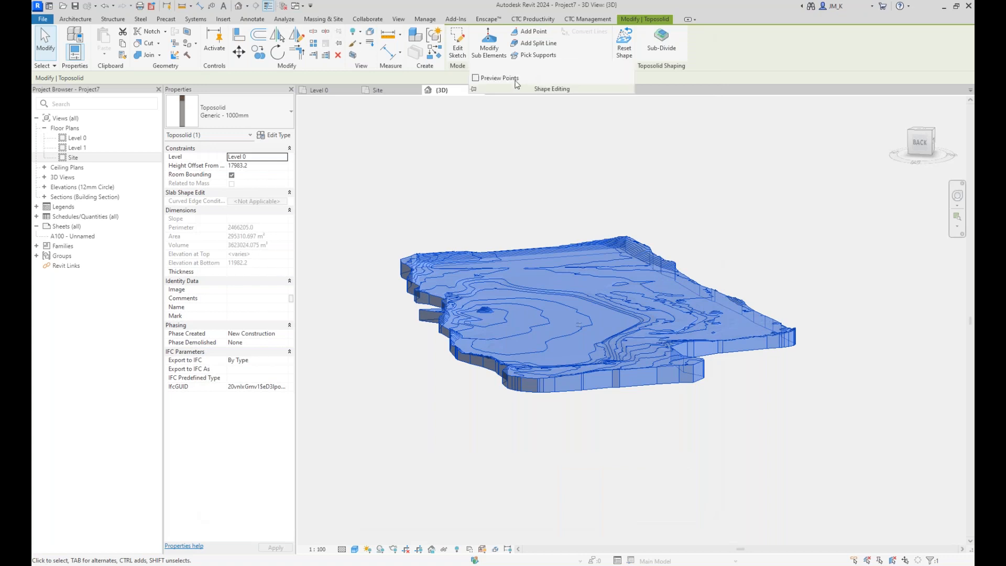
click(481, 80)
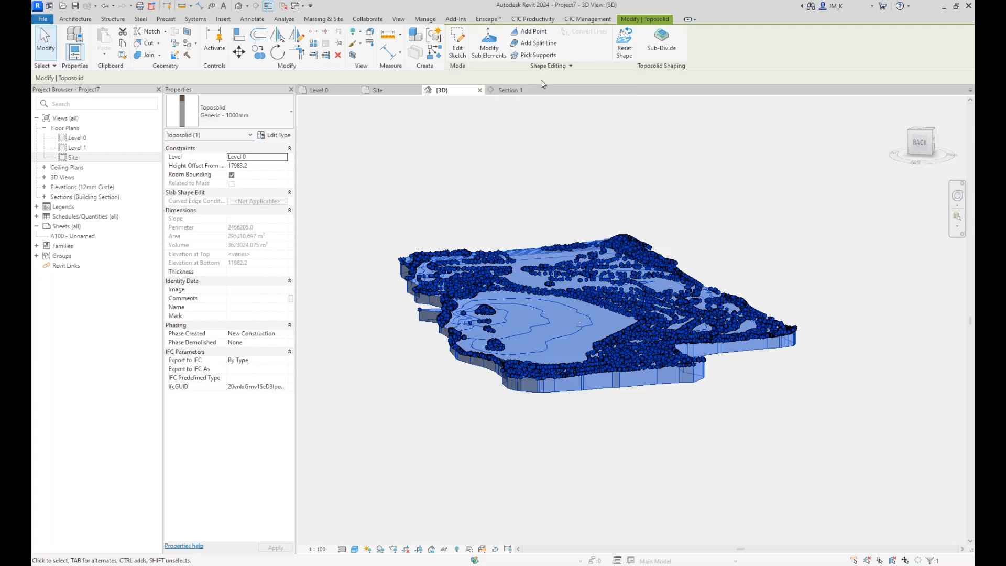
click(550, 65)
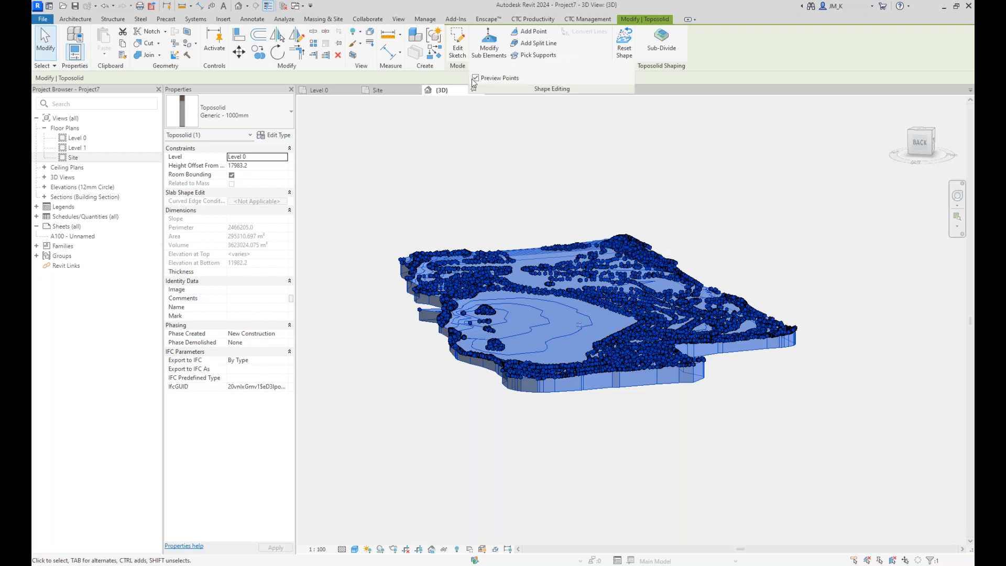
click(476, 78)
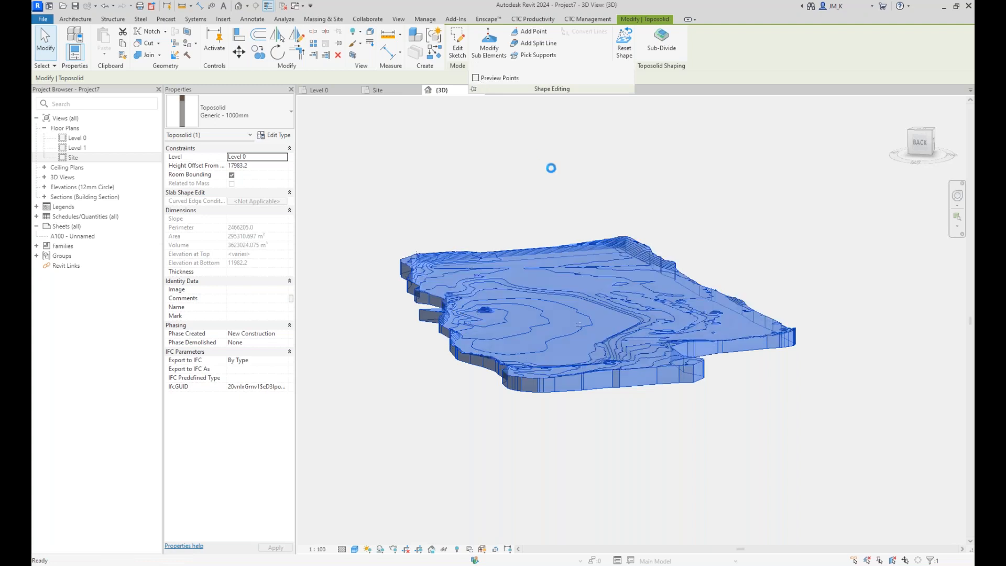
click(564, 177)
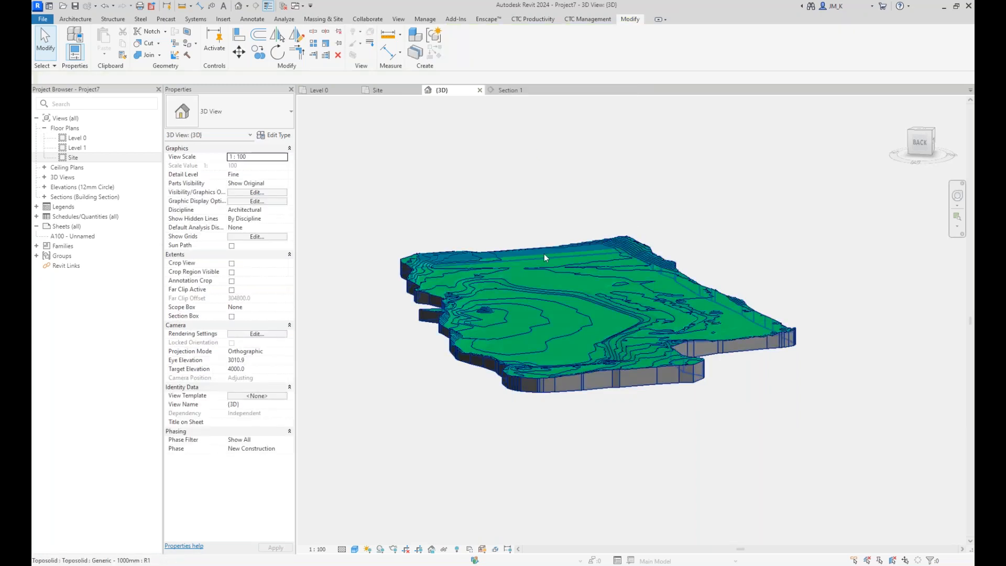
- Start modifying the toposolid's sub-elements and select a point on the upper edge of the steep slope beside the flat ground
scroll(592, 328, up, 5)
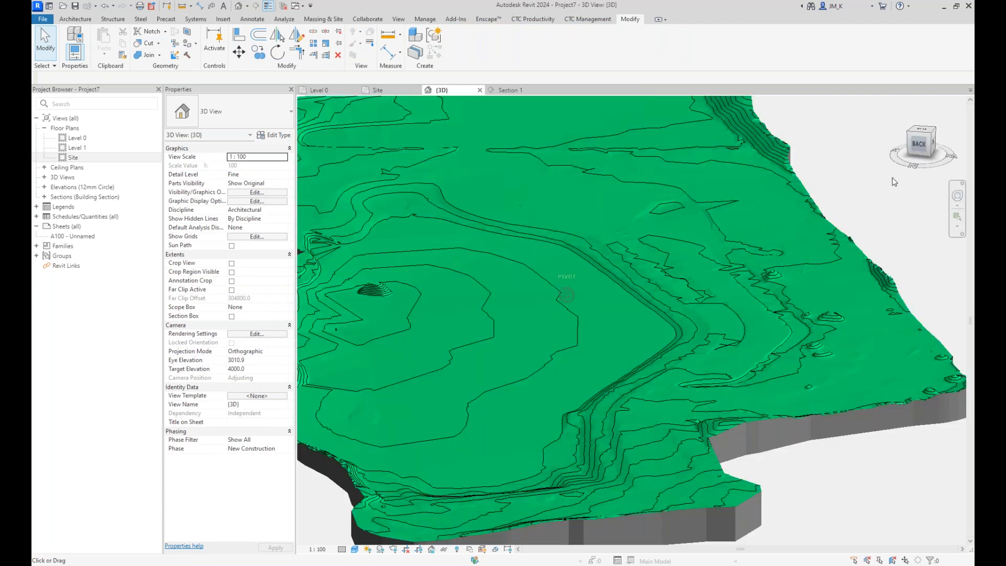
drag(894, 181, 861, 203)
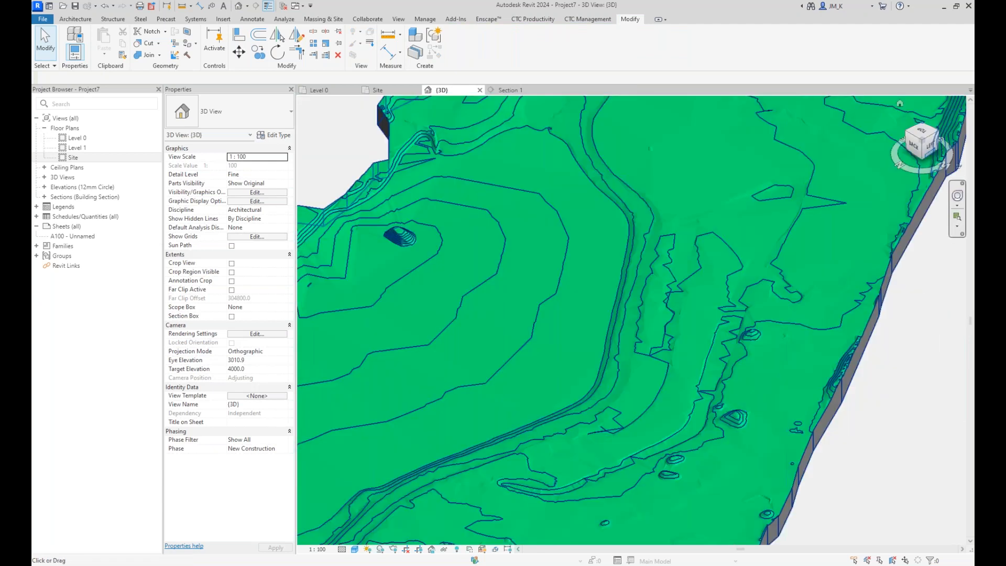
click(754, 207)
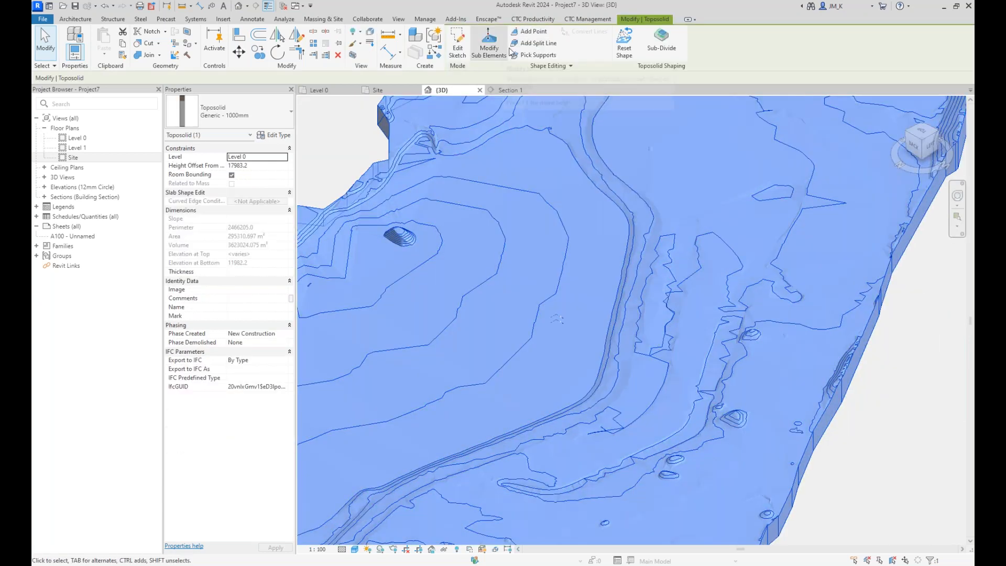
click(489, 46)
scroll(689, 251, up, 3)
middle_drag(597, 250, 811, 281)
middle_drag(741, 276, 612, 252)
scroll(610, 249, up, 4)
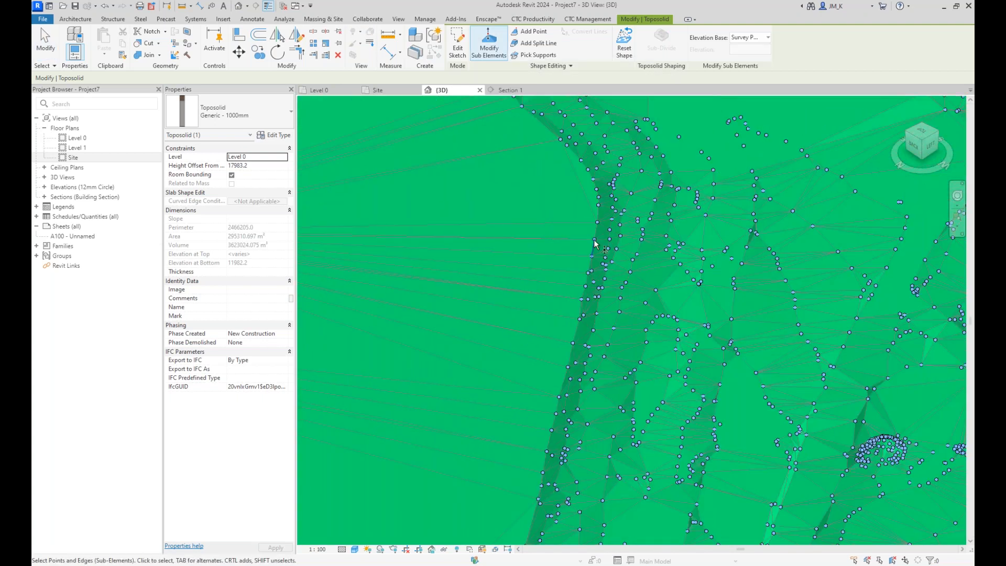
click(606, 236)
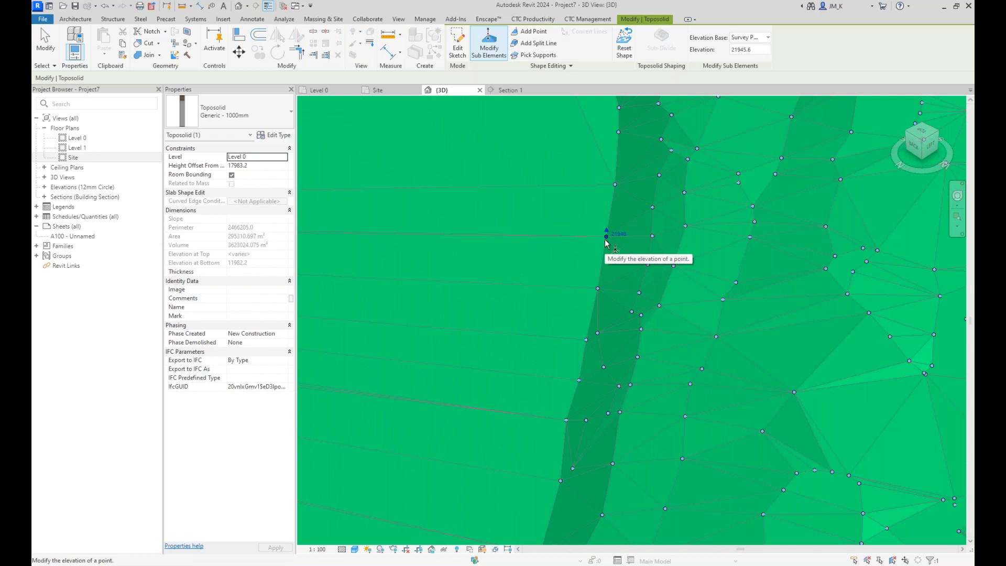
- Add a shape point along the surface, with 0.0 offset, at the midpoint of a long triangulation edge on the flat ground
scroll(594, 155, down, 3)
click(530, 33)
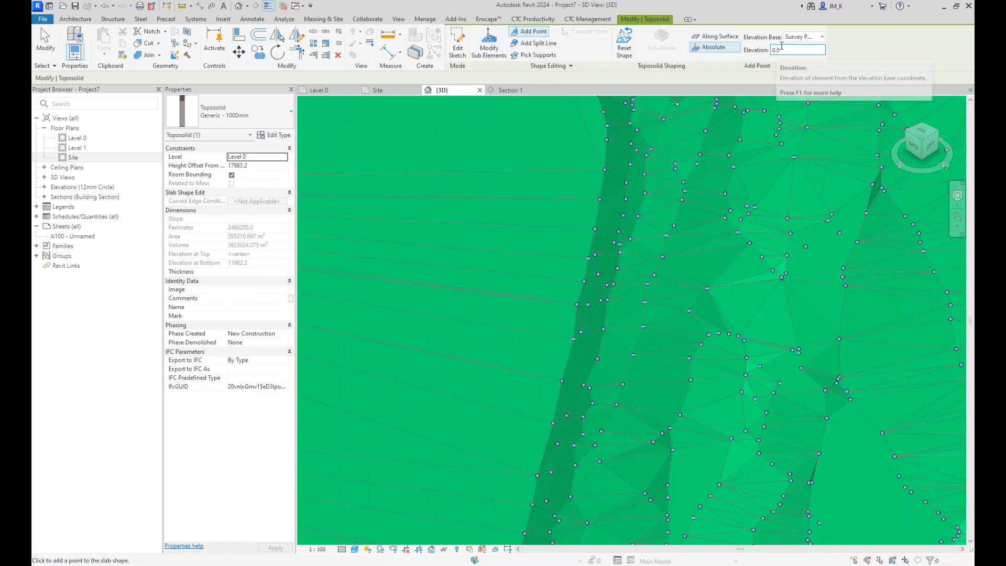
click(712, 38)
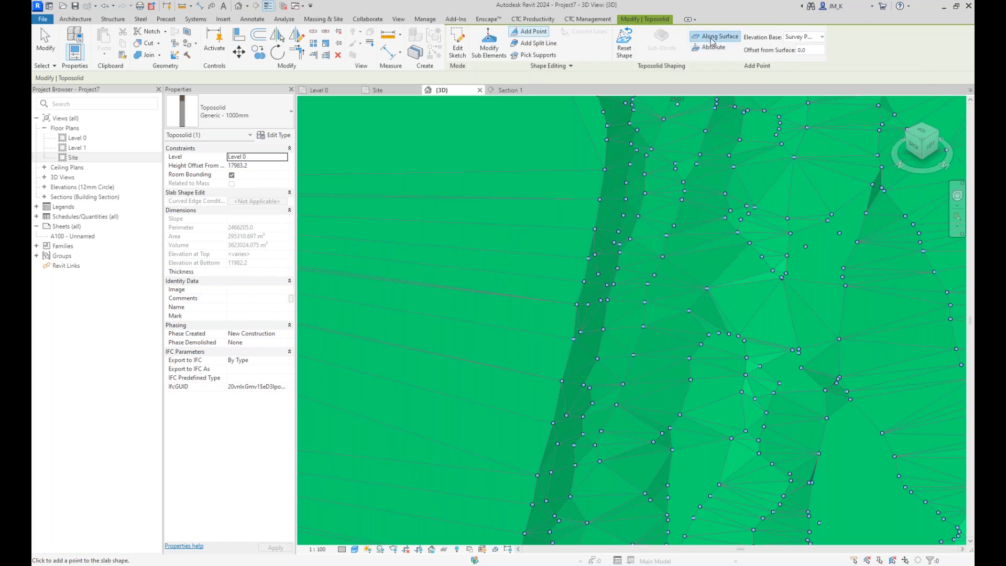
middle_drag(473, 148, 658, 217)
scroll(658, 218, down, 1)
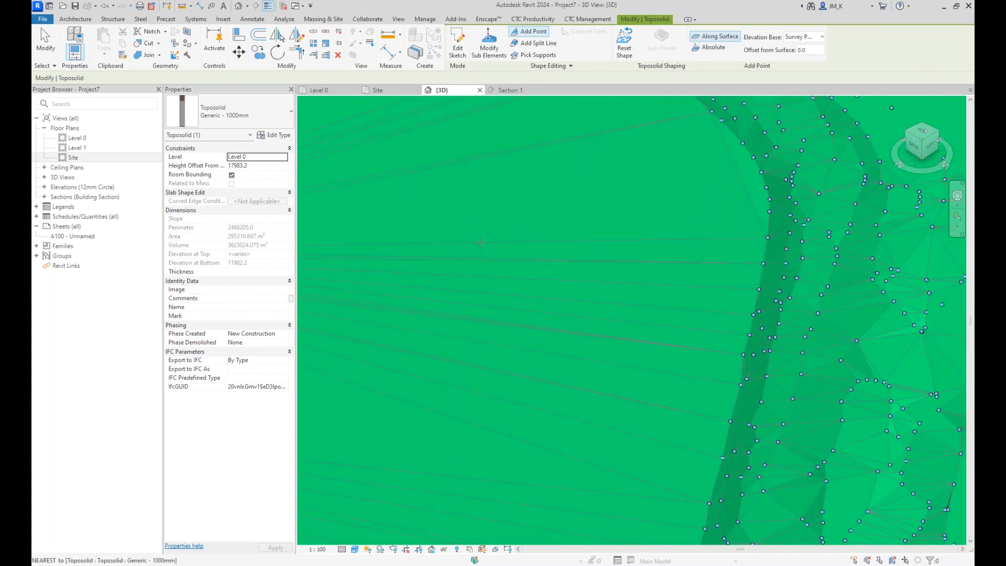
scroll(483, 241, down, 1)
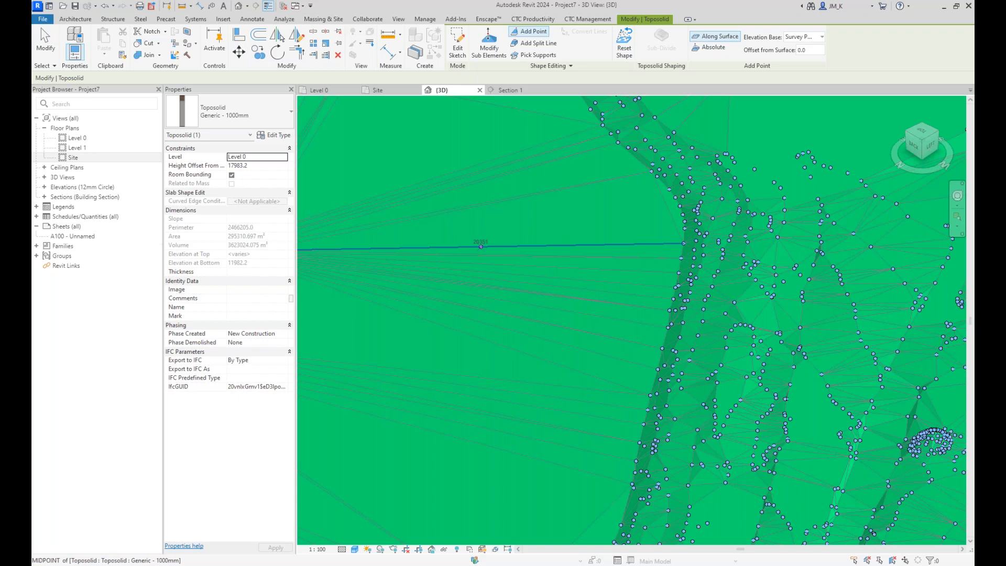
- Switch point placement to an absolute elevation measured from the Current Level
click(800, 38)
click(717, 47)
click(717, 47)
click(798, 39)
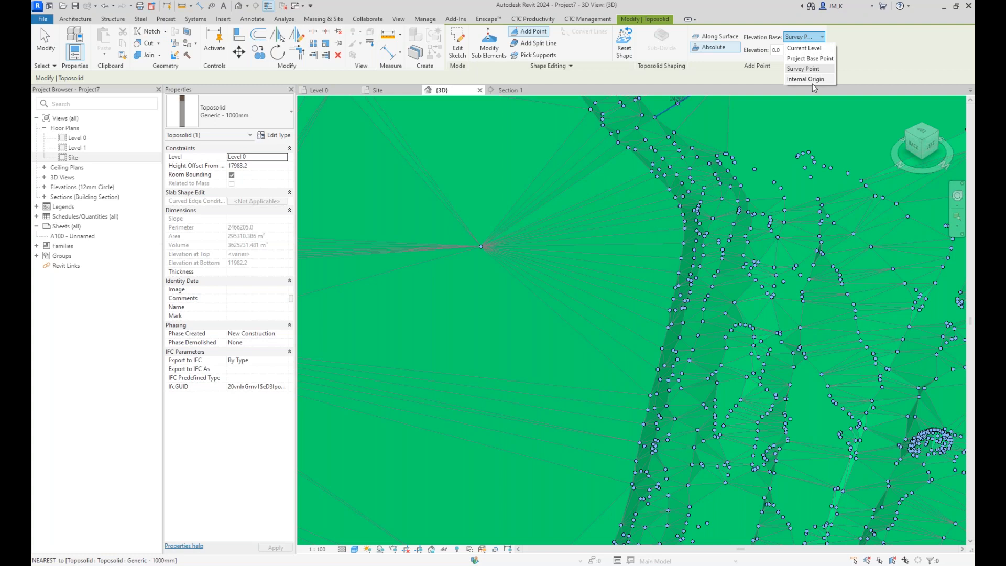
click(807, 48)
double_click(810, 50)
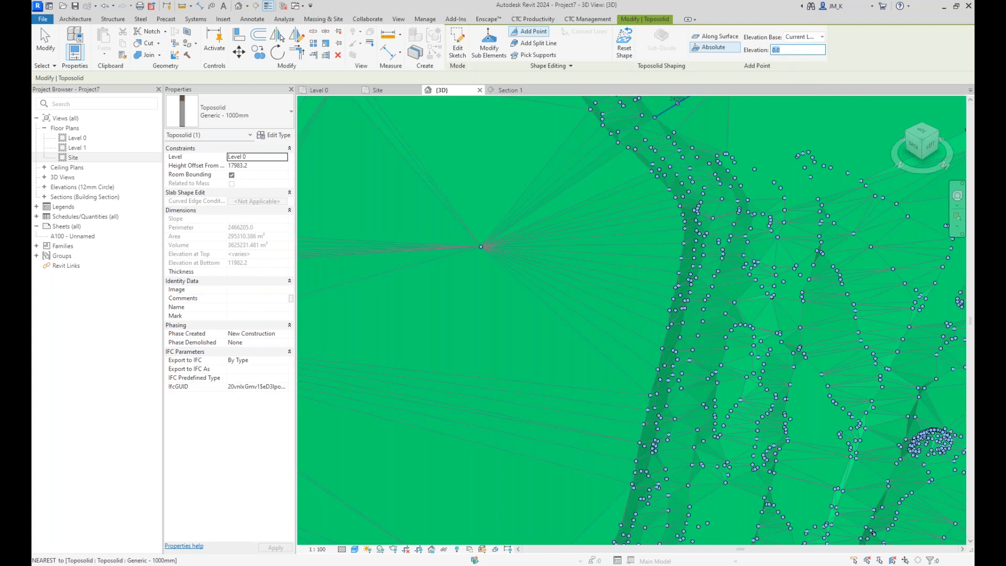
- Draw a first split line on the open flat ground inside the bend of the steep slope
click(532, 44)
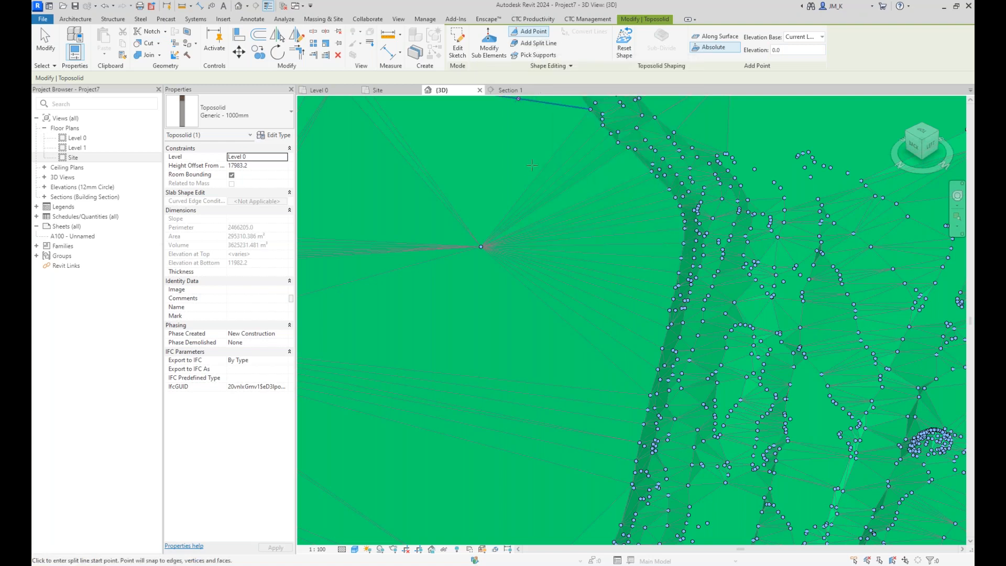
scroll(524, 180, down, 5)
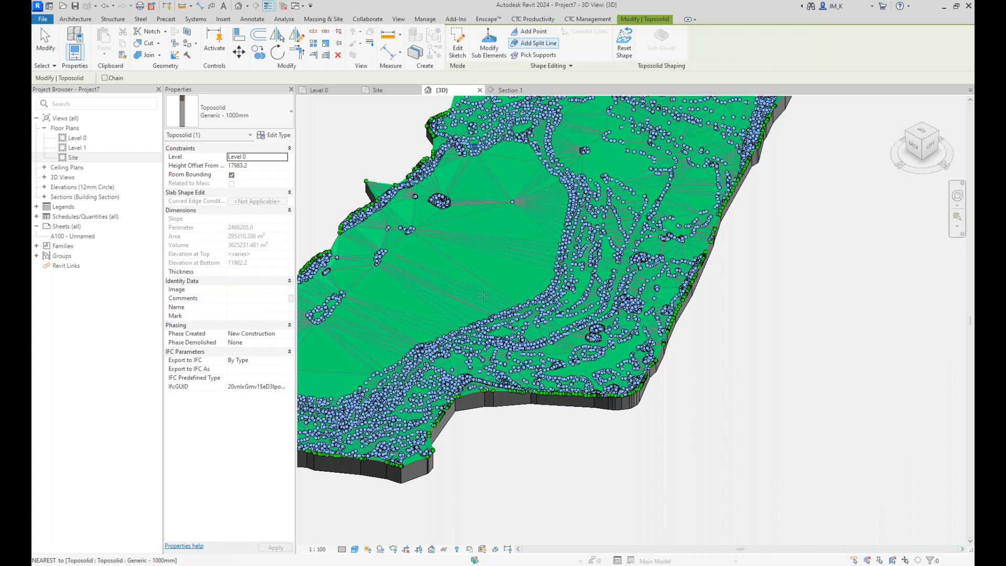
scroll(480, 296, up, 2)
scroll(480, 296, up, 3)
click(553, 258)
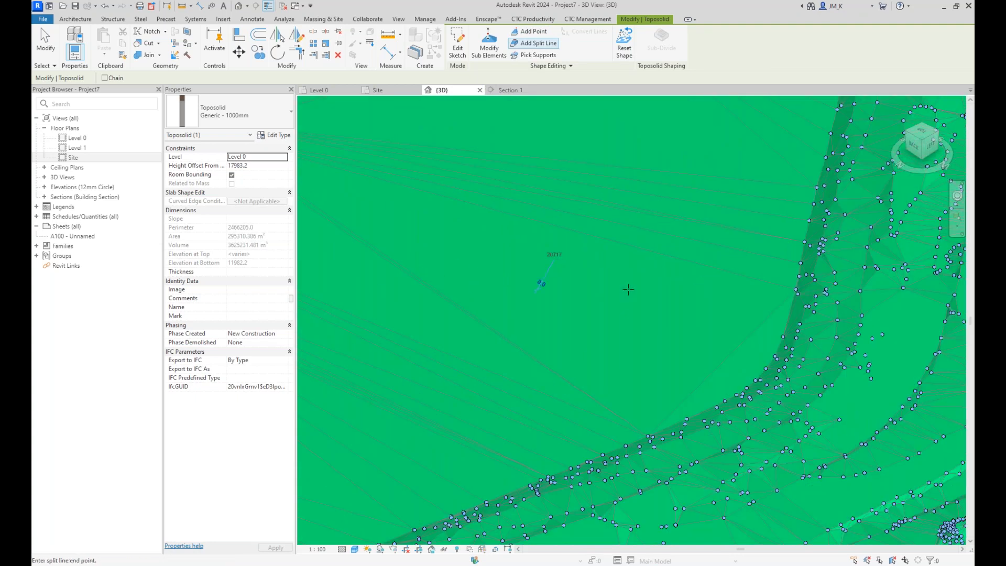
click(654, 297)
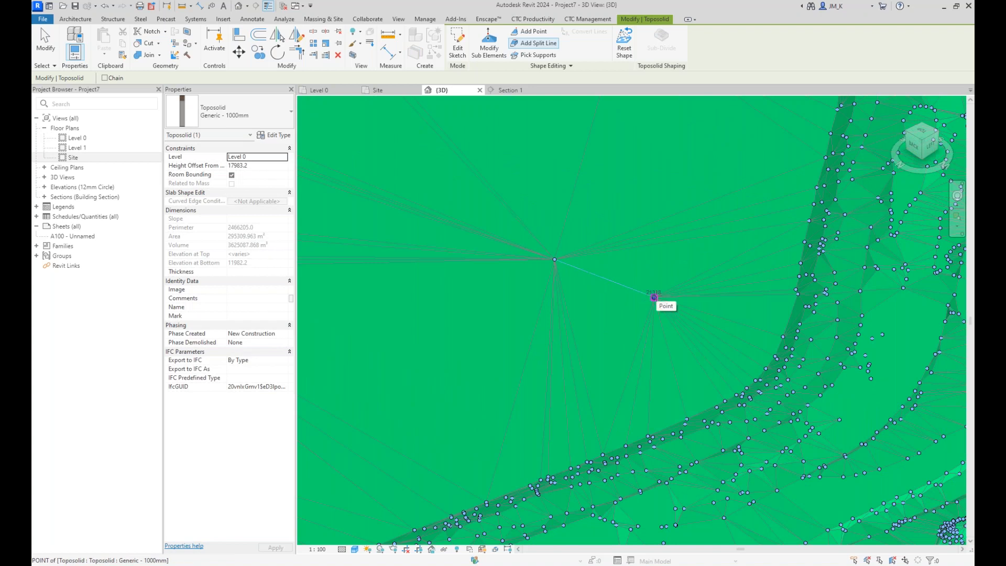
- Close the split line into a four-sided outline with three more split lines, the long one about 42 m, and end shape editing
click(654, 297)
click(614, 349)
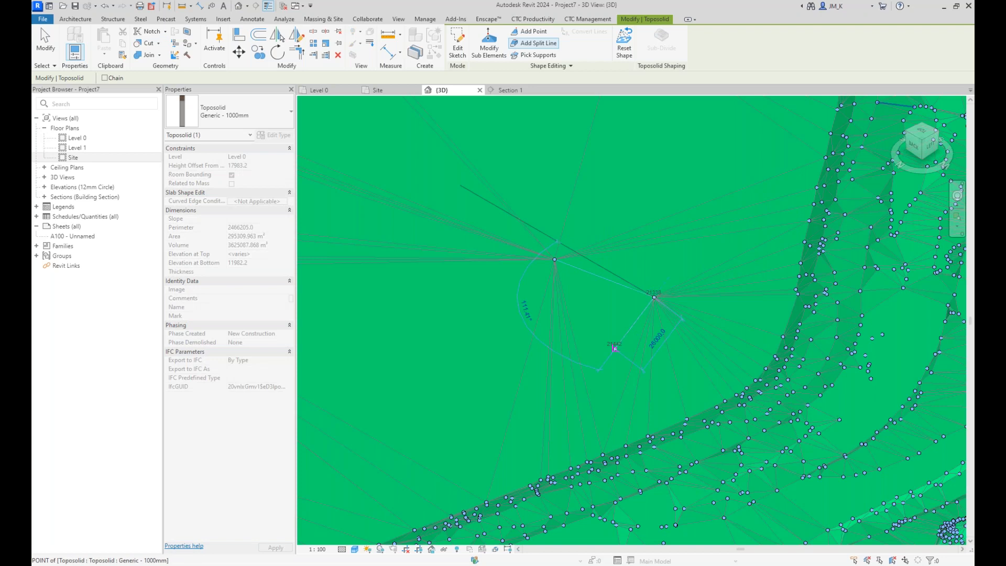
click(614, 349)
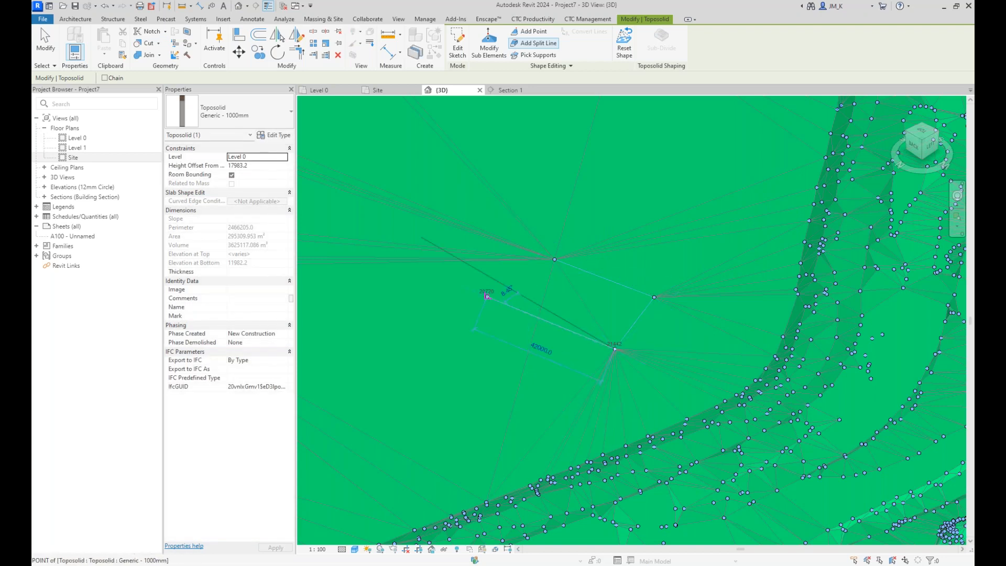
click(487, 297)
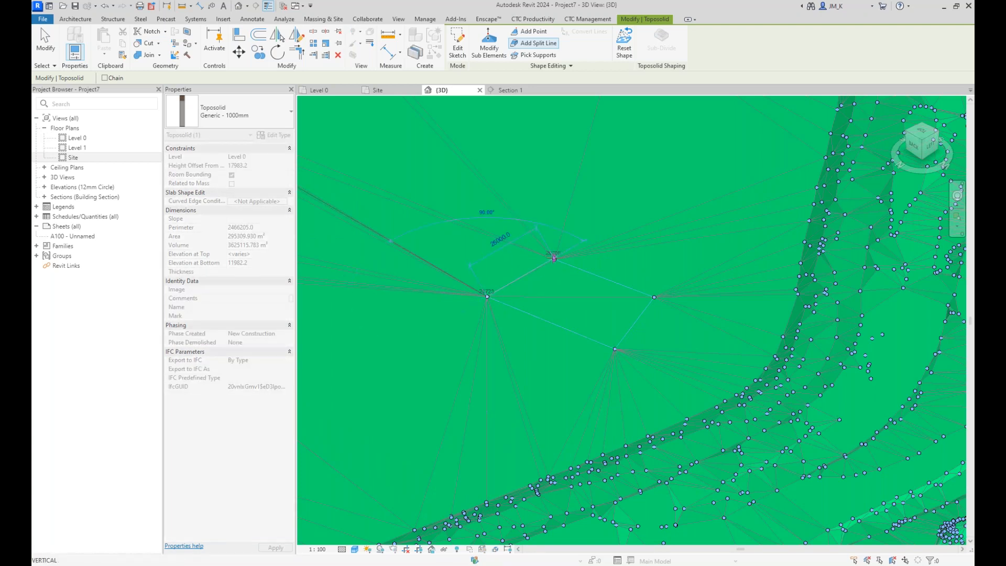
scroll(554, 258, up, 5)
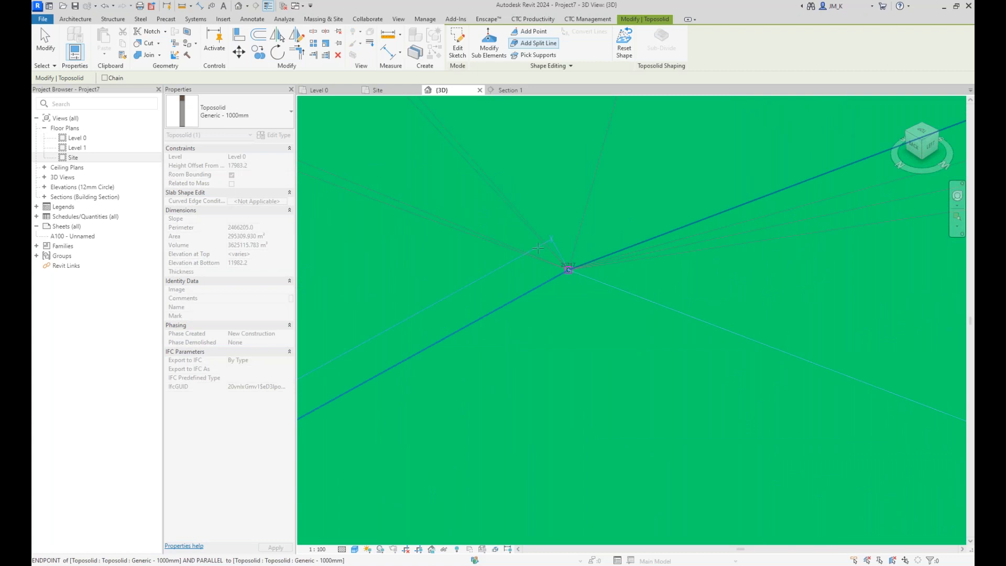
click(568, 269)
scroll(574, 266, down, 5)
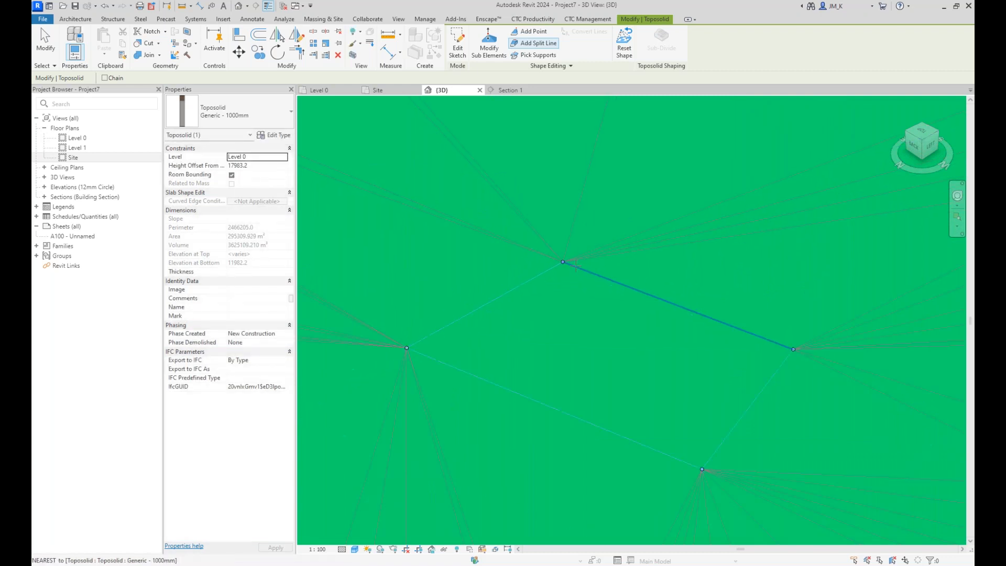
scroll(547, 267, down, 1)
key(Escape)
key(Escape)
scroll(492, 270, down, 1)
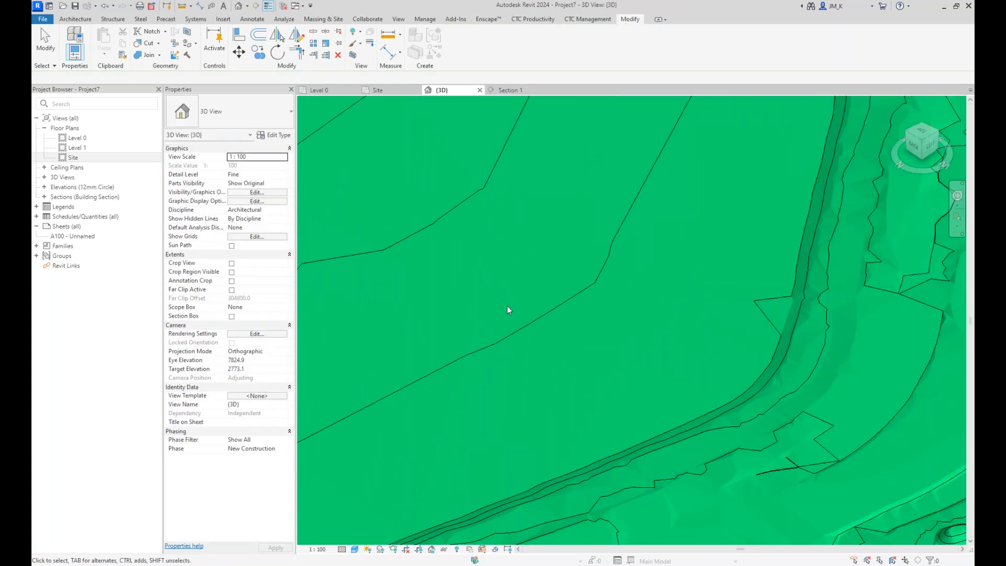
scroll(515, 307, down, 2)
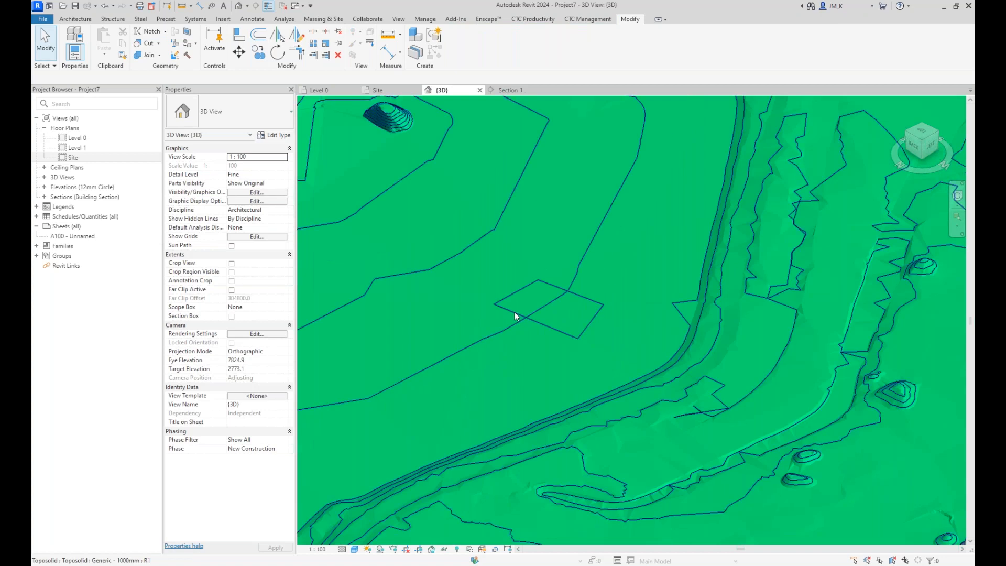
- Reopen the toposolid's sub-elements and select two edges of the four-sided split-line outline to inspect them
click(514, 312)
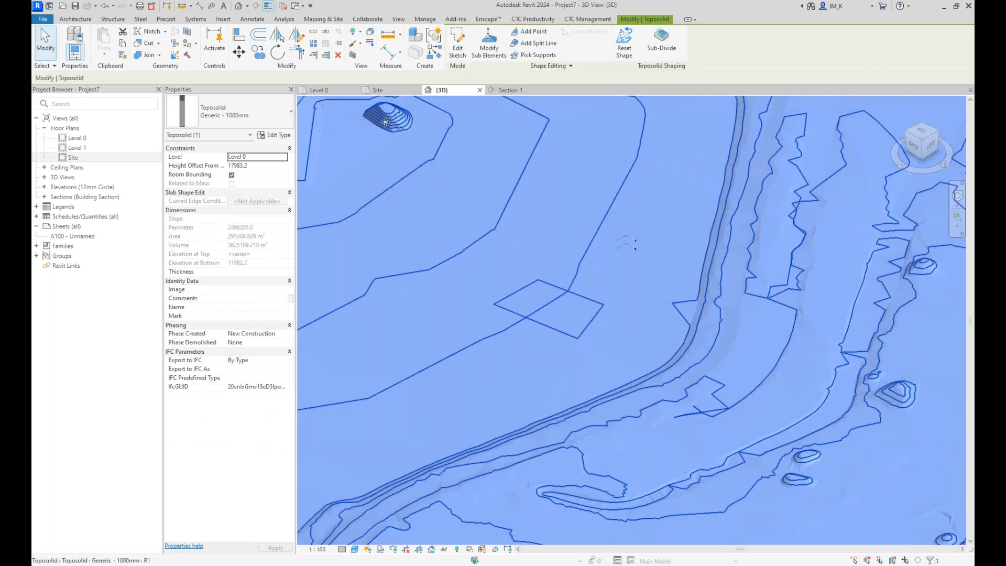
click(487, 53)
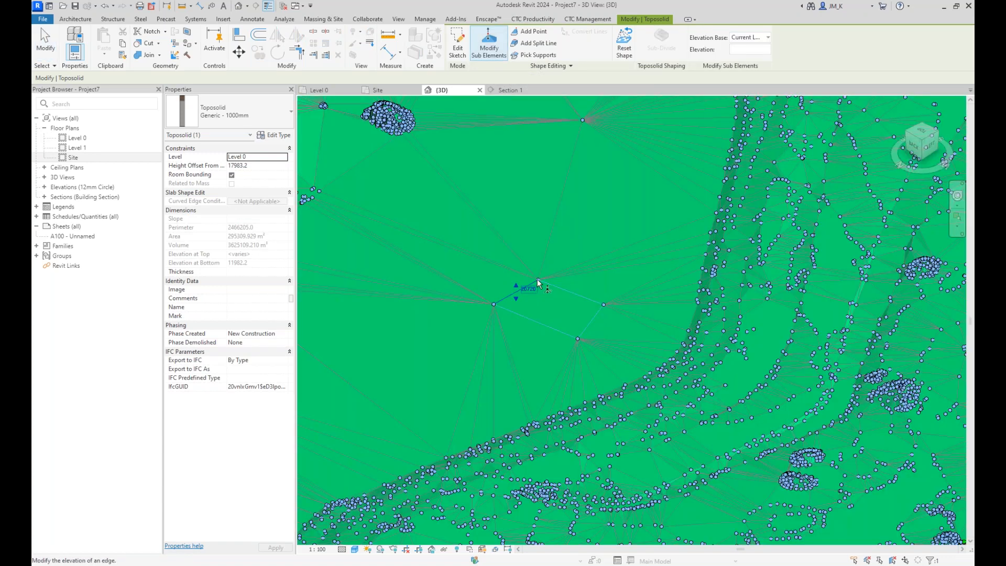
click(556, 332)
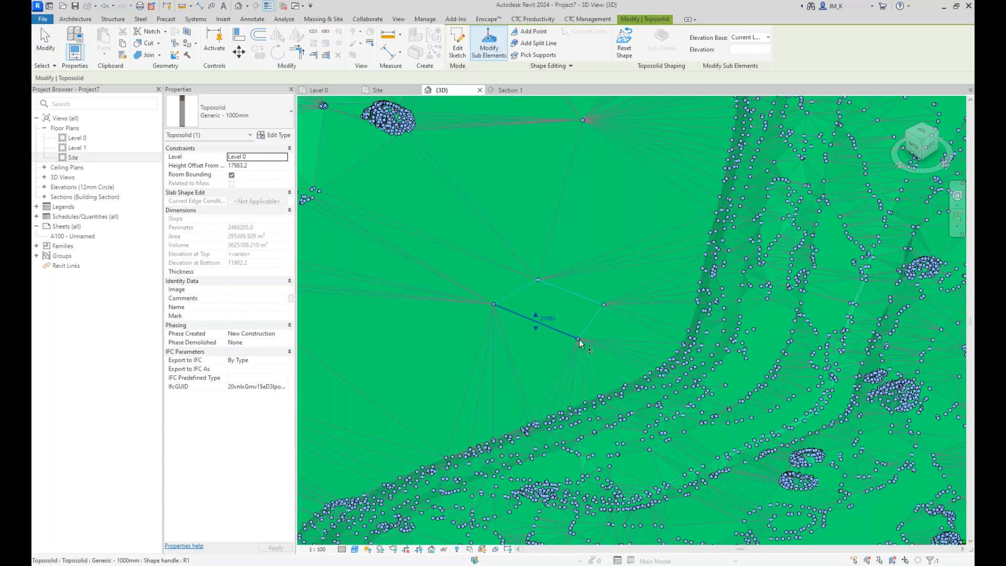
click(595, 318)
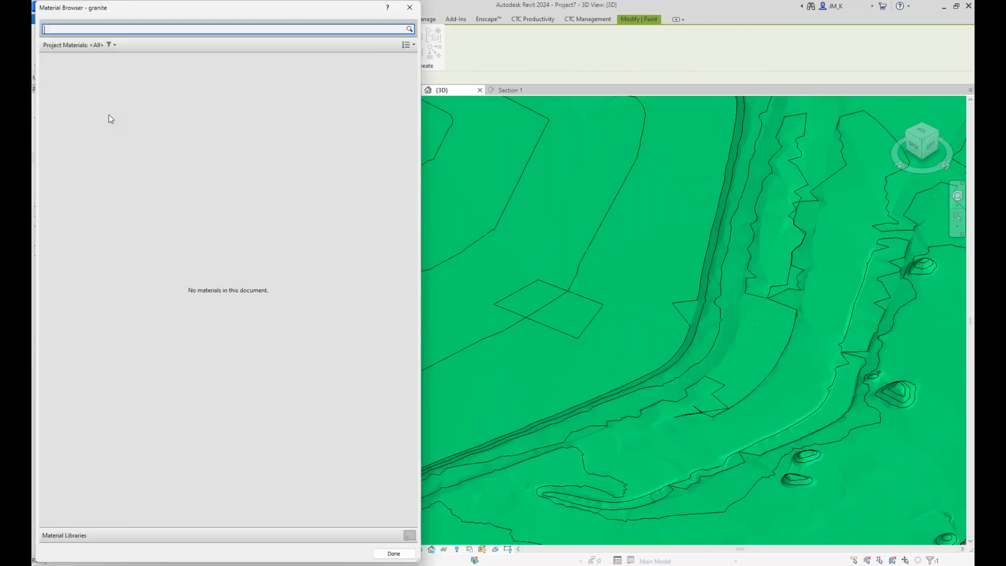
- Paint the four-sided split-line region on the toposolid with the Copper material and finish painting
click(283, 125)
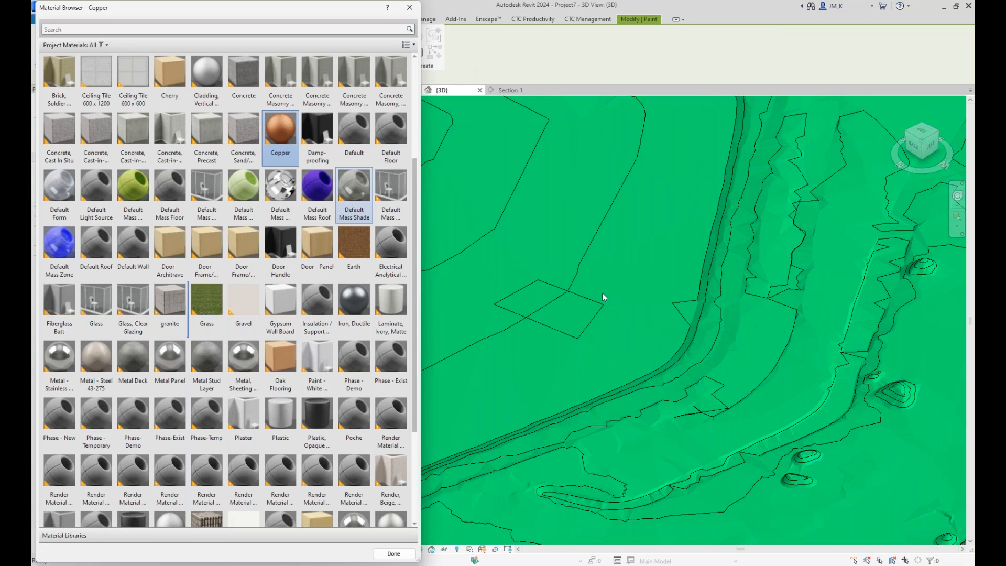
click(563, 313)
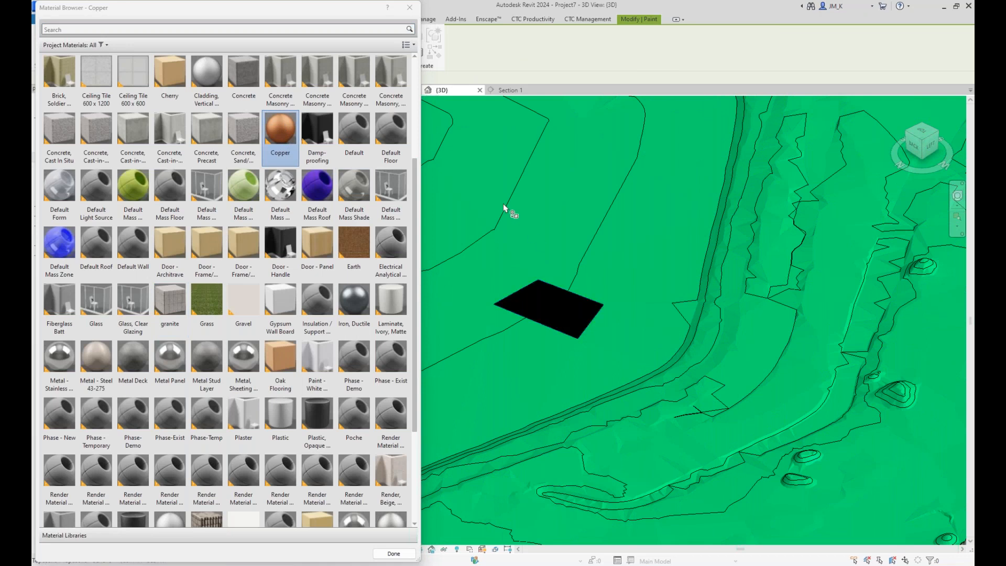
scroll(499, 239, down, 2)
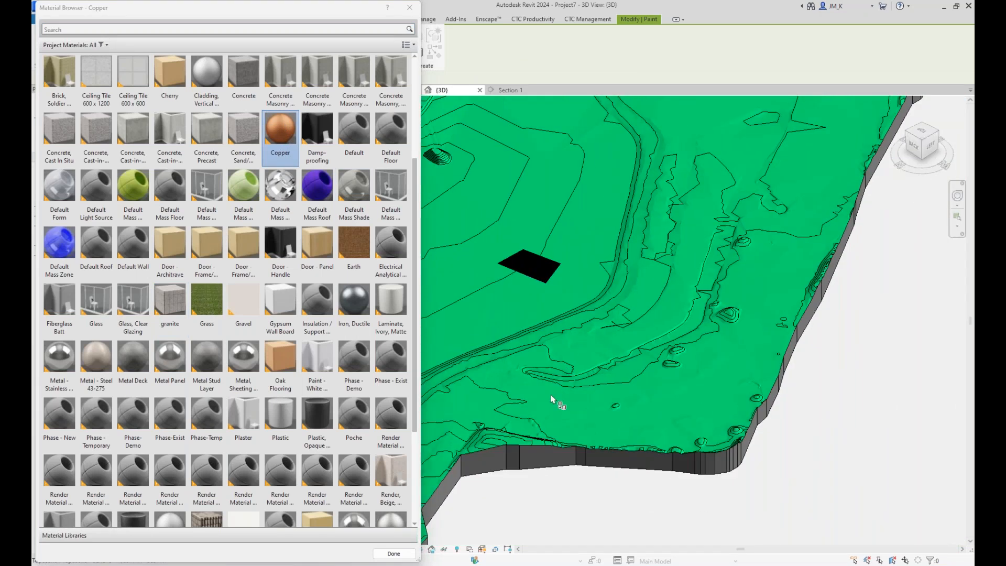
scroll(551, 396, down, 3)
middle_drag(550, 395, 719, 390)
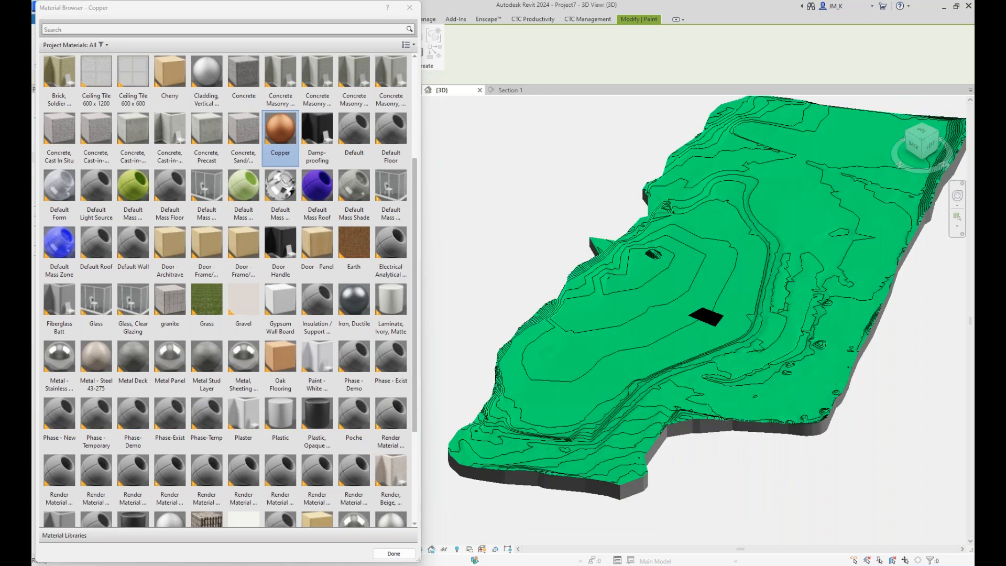
scroll(650, 247, up, 4)
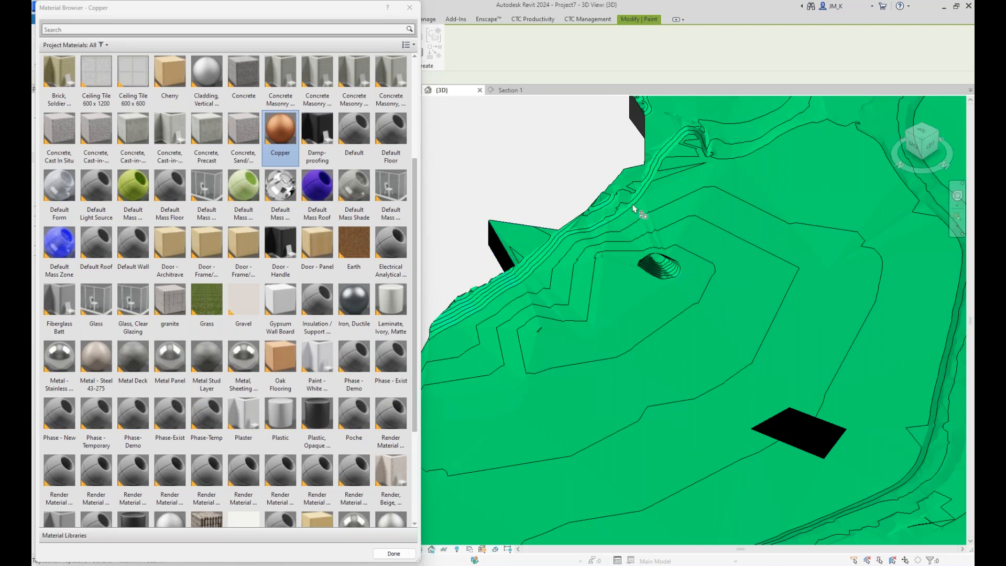
click(410, 8)
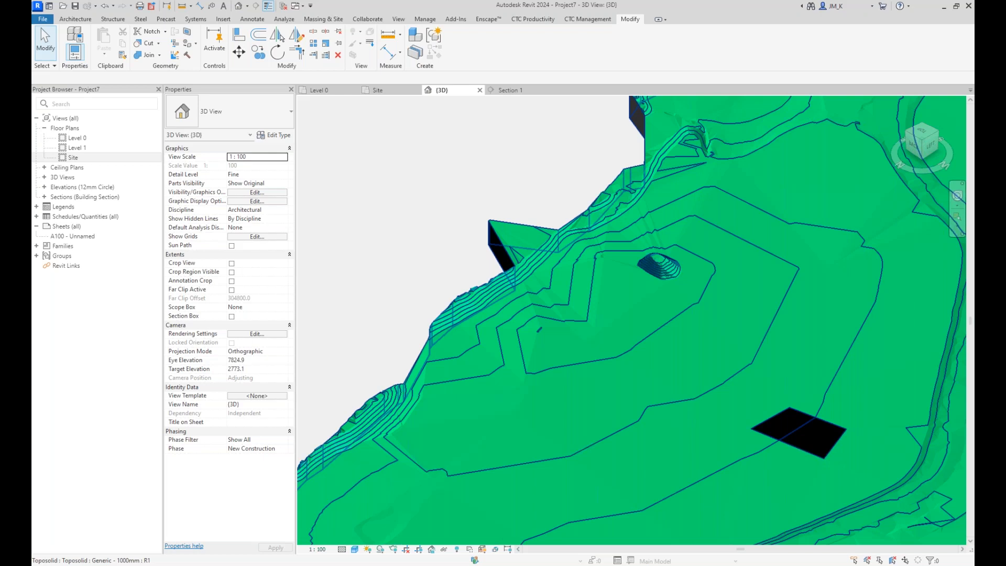
middle_drag(647, 284, 491, 269)
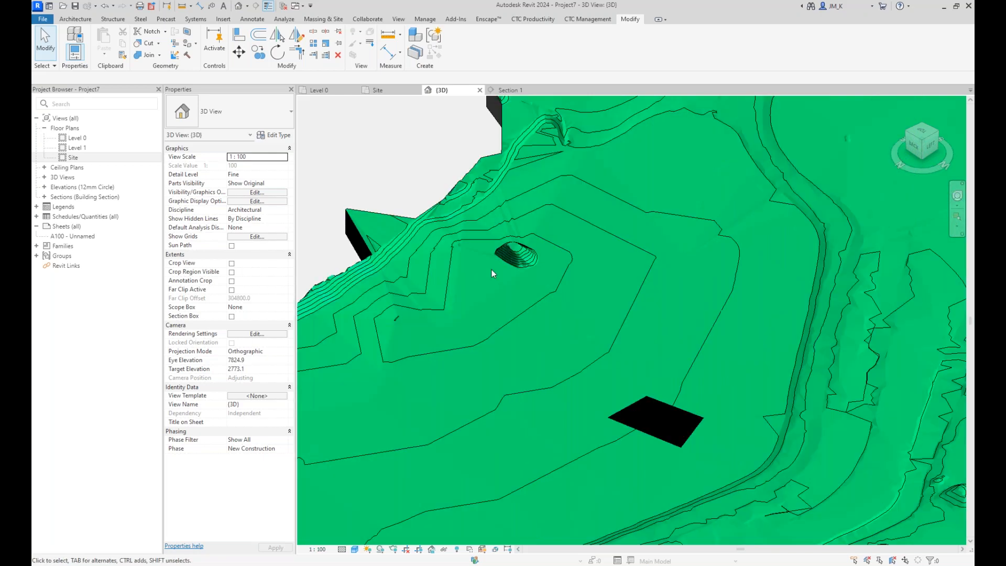
click(486, 202)
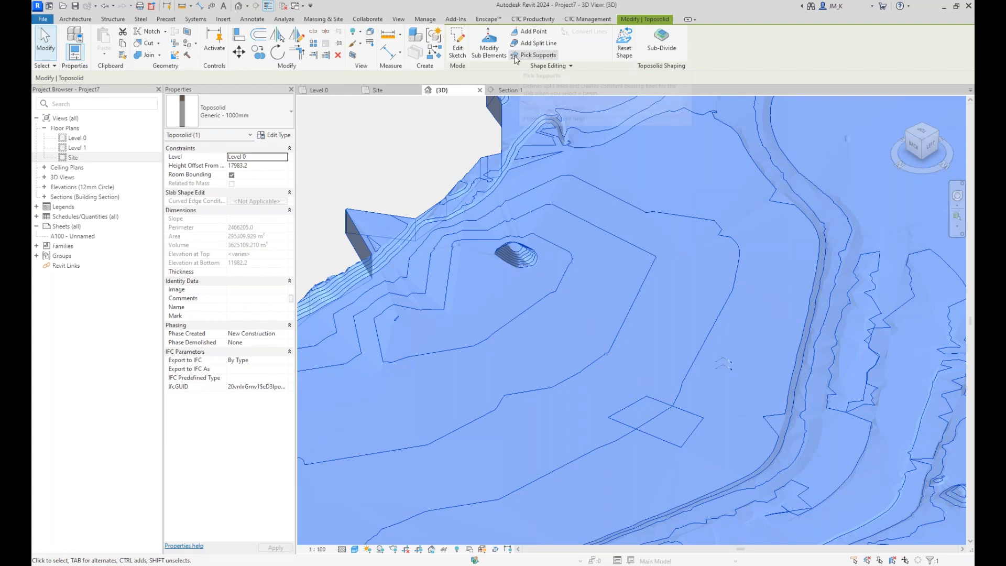
scroll(678, 243, down, 5)
scroll(677, 243, down, 3)
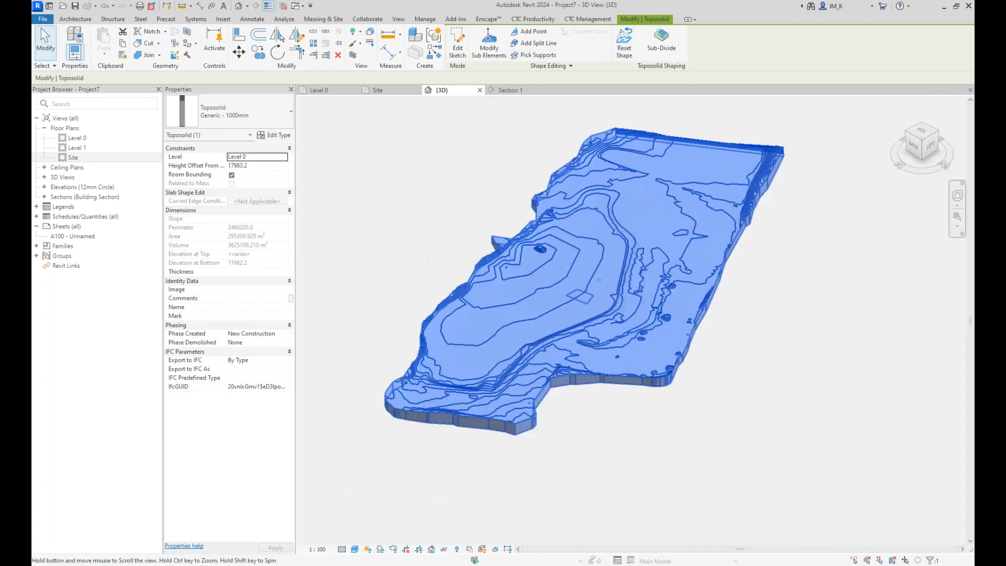
click(519, 150)
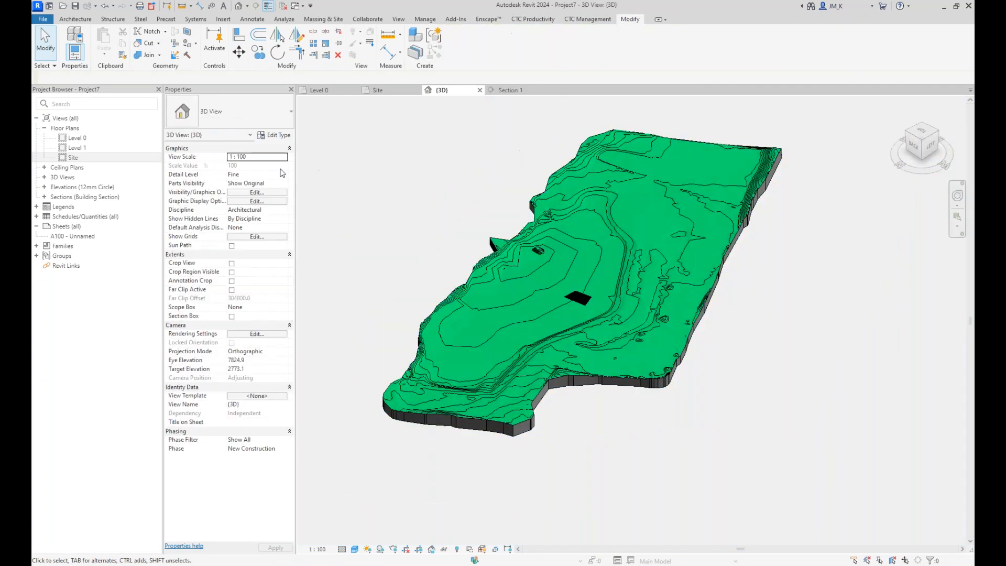
- Open the Site floor plan and start a Split Element sketch on the toposolid
double_click(72, 156)
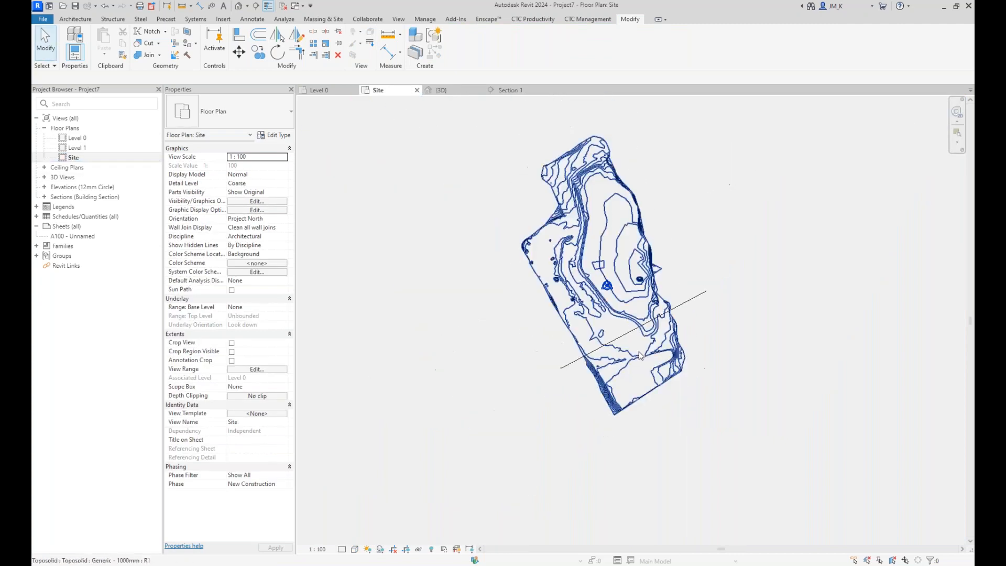
scroll(640, 355, up, 2)
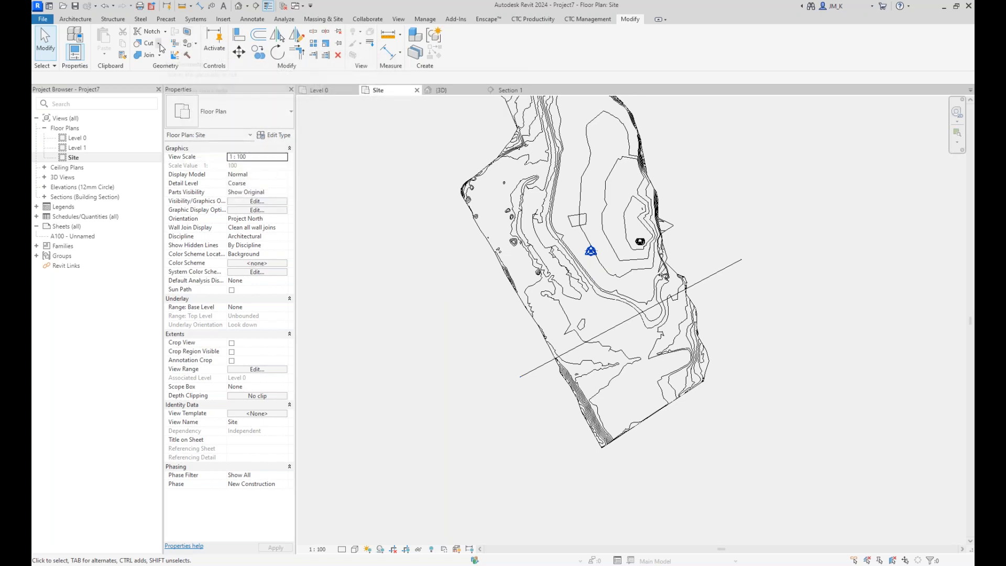
key(s)
key(l)
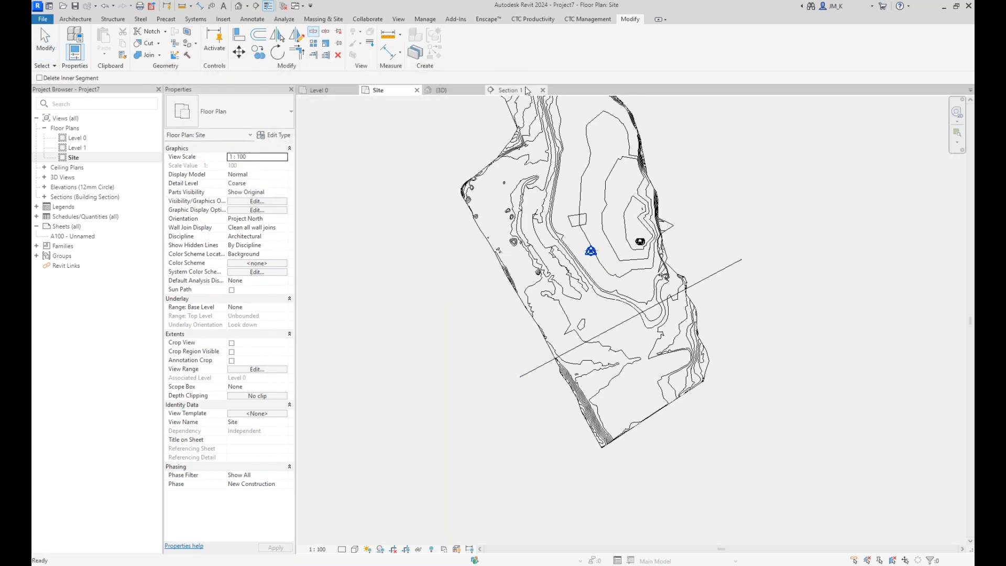
middle_drag(494, 137, 429, 187)
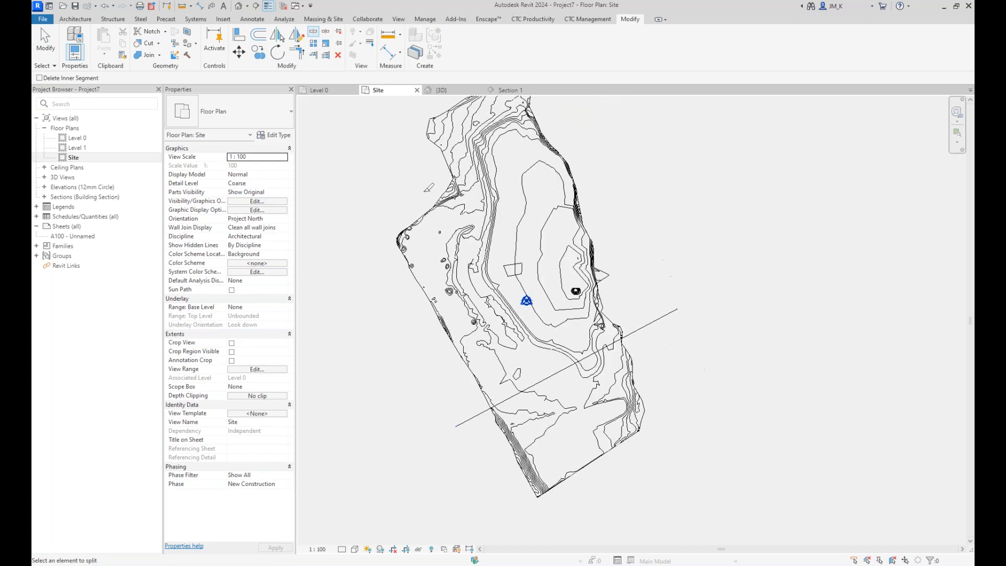
click(441, 199)
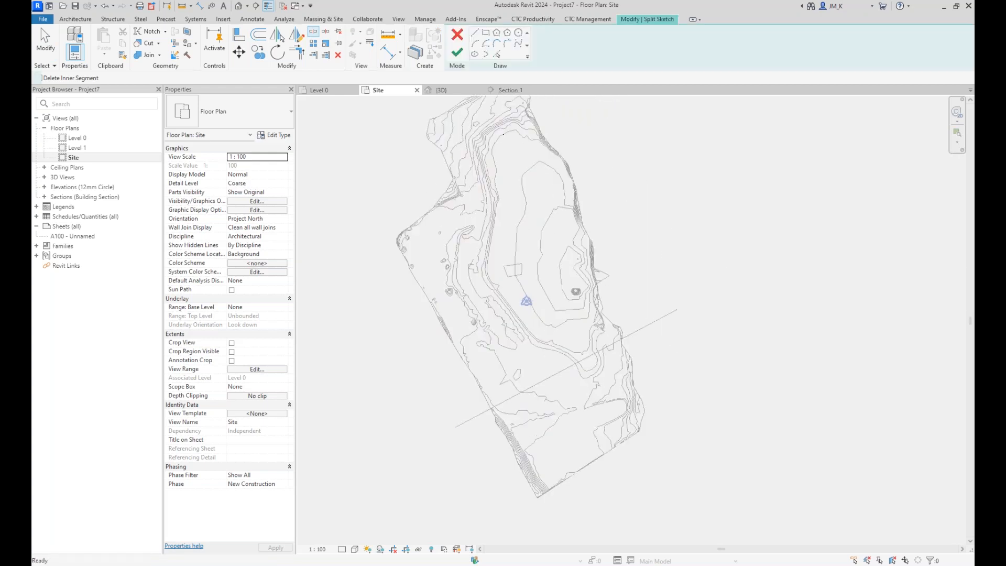
- Sketch a closed five-sided split outline just inside the toposolid's perimeter, its short southern side about 267 m, and finish the split
click(417, 252)
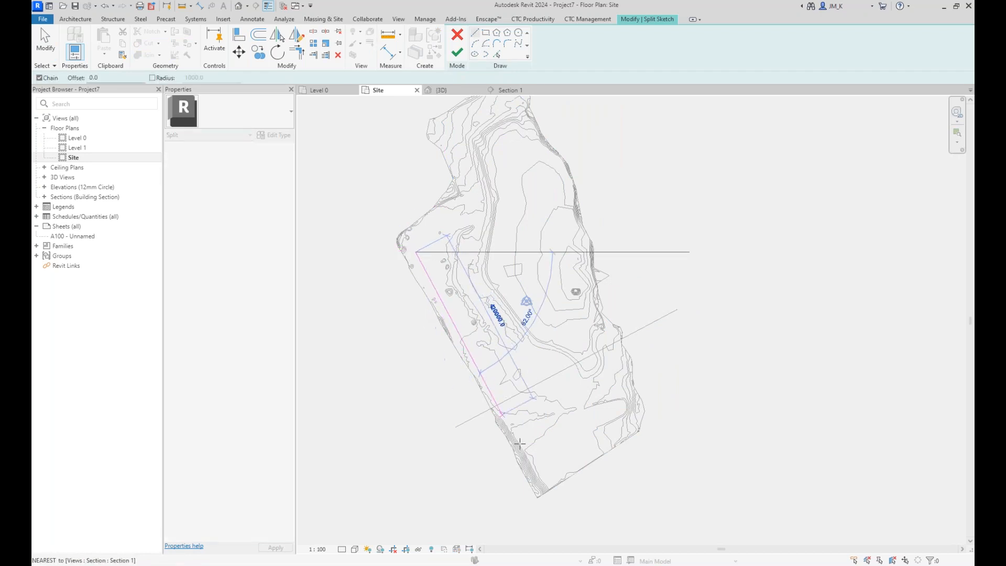
click(534, 481)
click(630, 419)
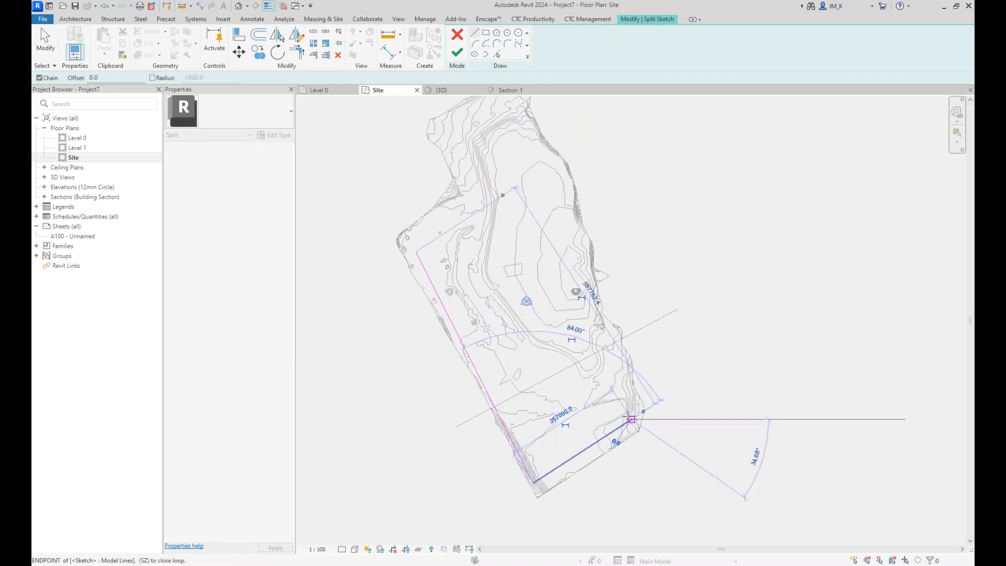
click(556, 175)
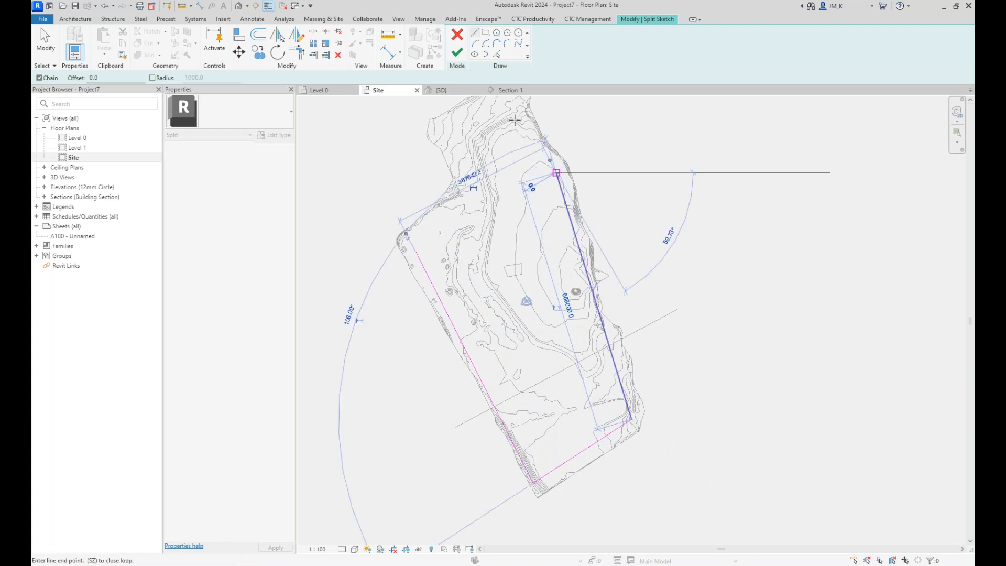
click(510, 105)
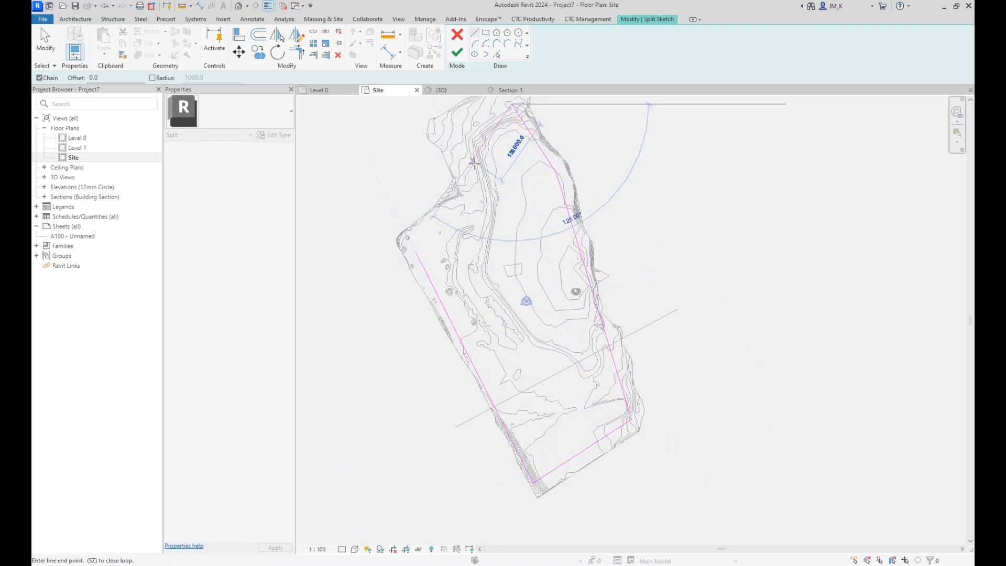
click(416, 253)
click(46, 41)
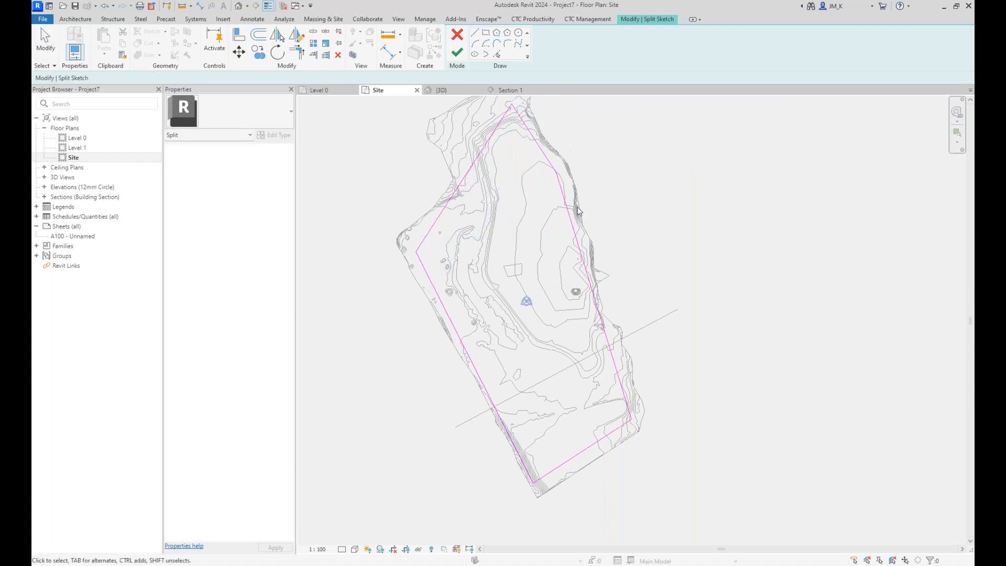
click(455, 55)
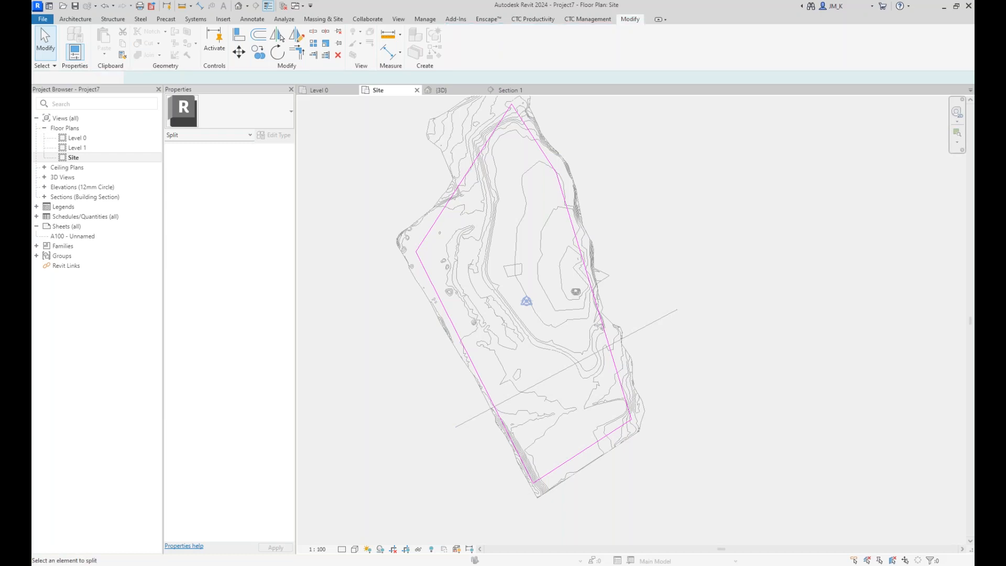
key(Escape)
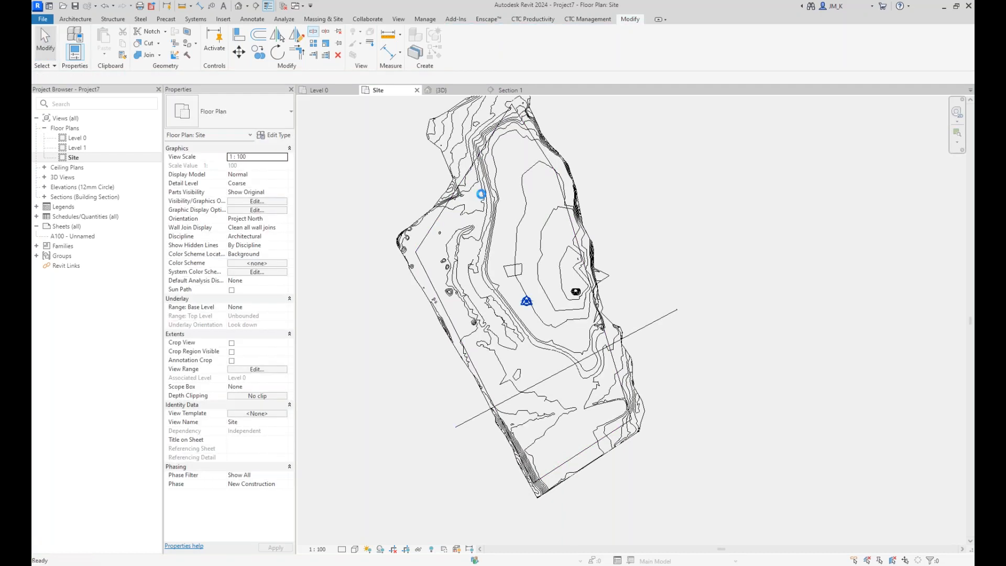
- Select the outer ring and the inner toposolid in turn to inspect the two split parts
click(452, 156)
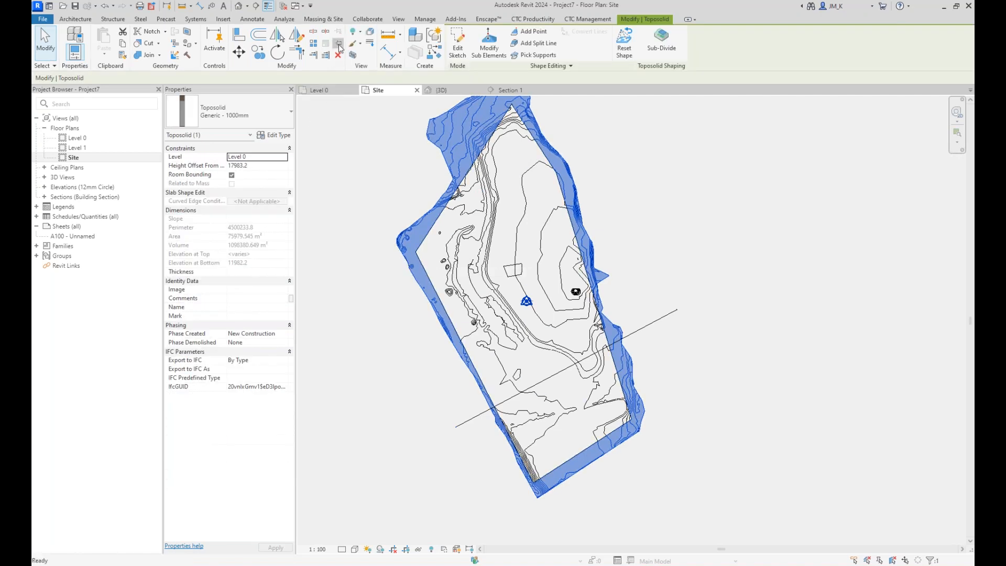
click(549, 184)
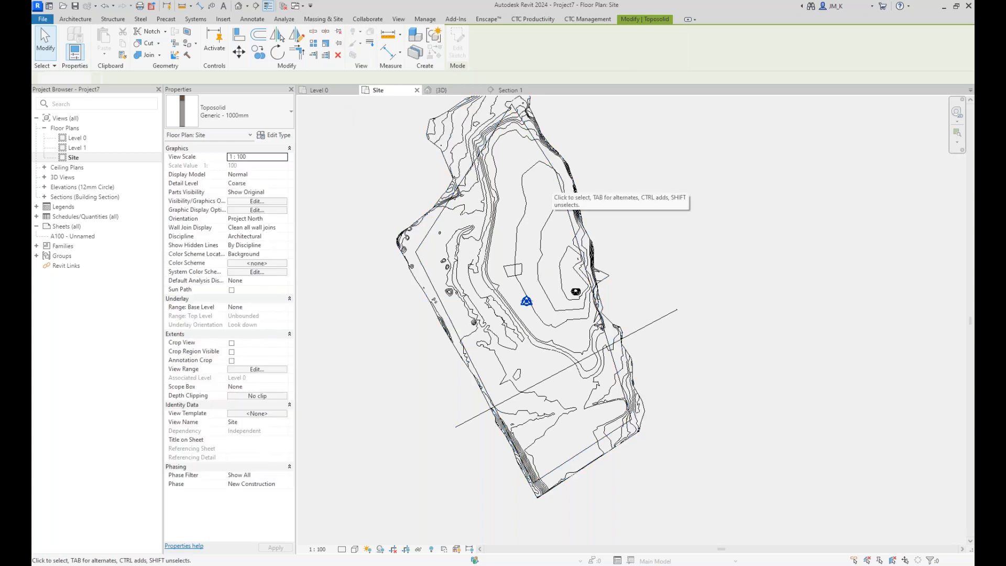
click(523, 196)
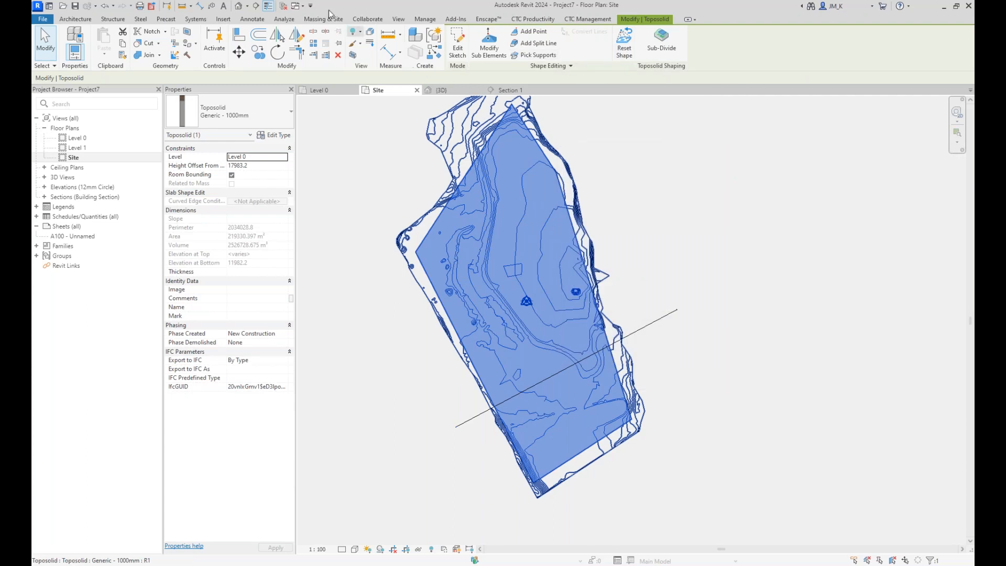
click(311, 20)
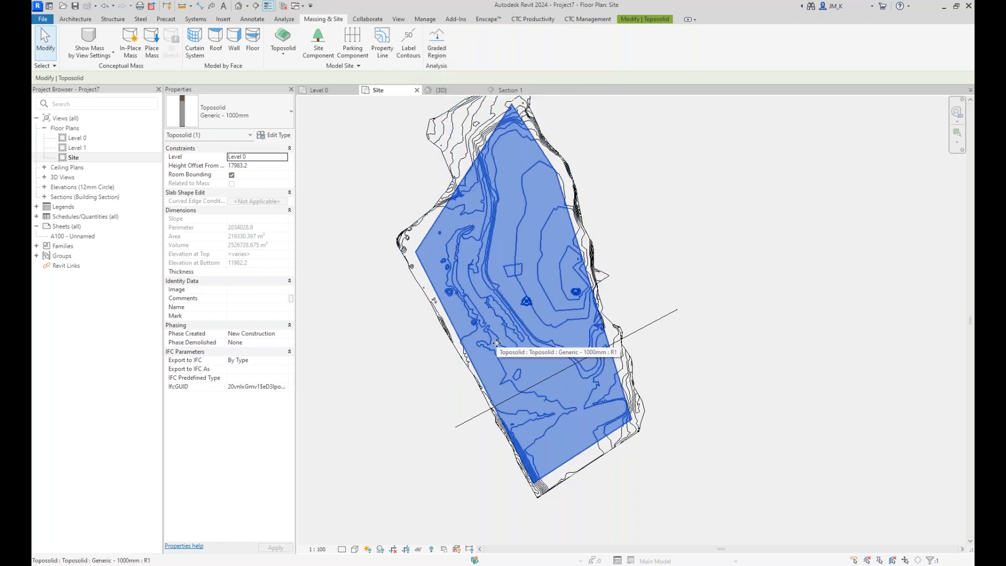
click(695, 173)
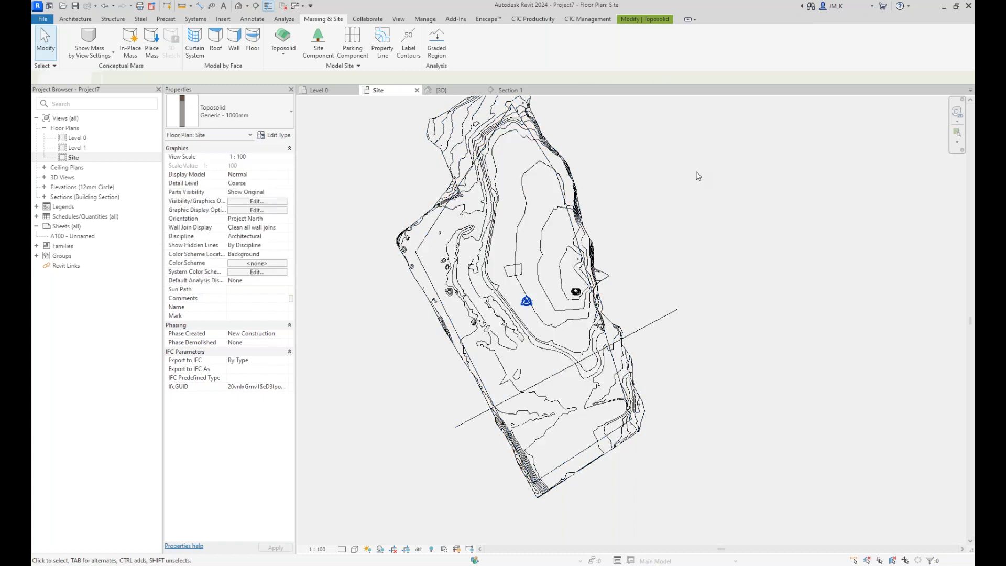
- Sub-divide the inner toposolid with a closed six-sided bent strip from its northeastern edge, its southern long side about 52 m, and finish the sketch
click(467, 224)
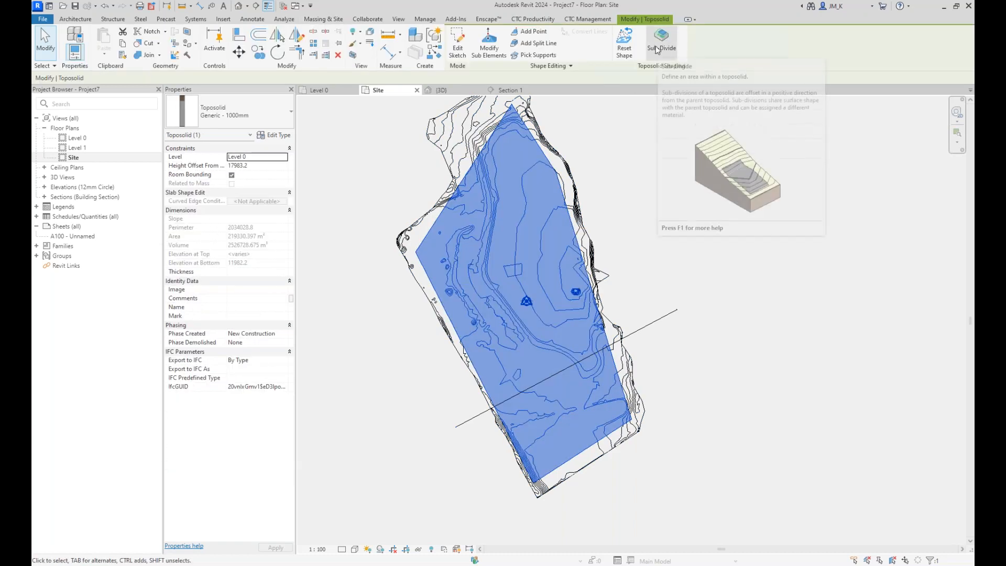
scroll(509, 165, up, 5)
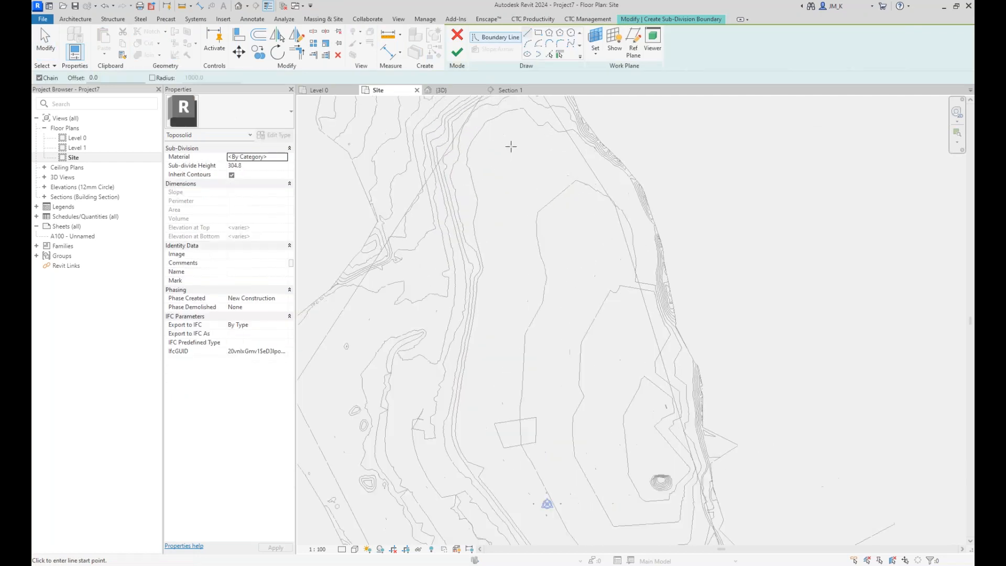
middle_drag(552, 166, 489, 256)
scroll(489, 256, up, 5)
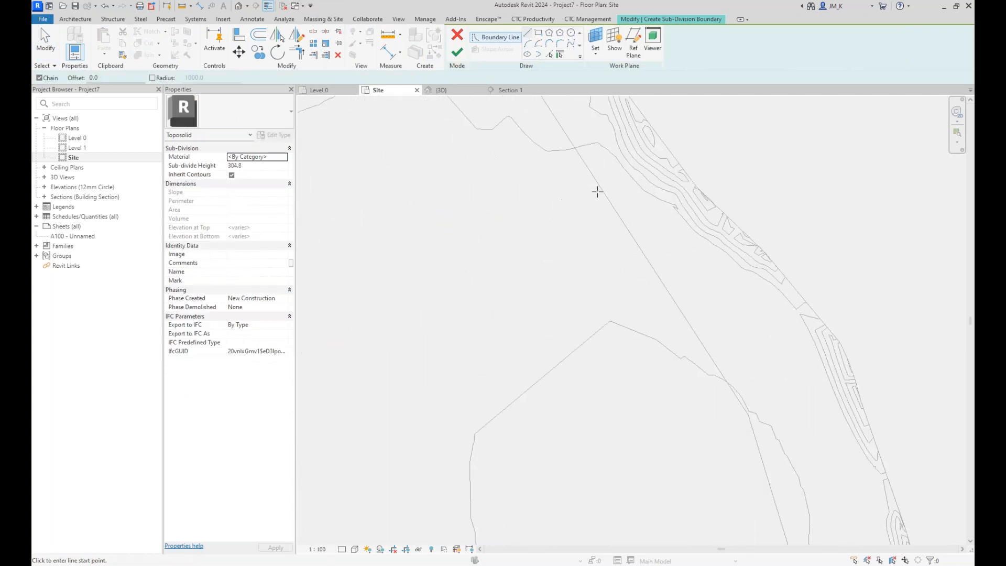
click(600, 188)
click(410, 312)
click(365, 429)
click(444, 459)
click(486, 349)
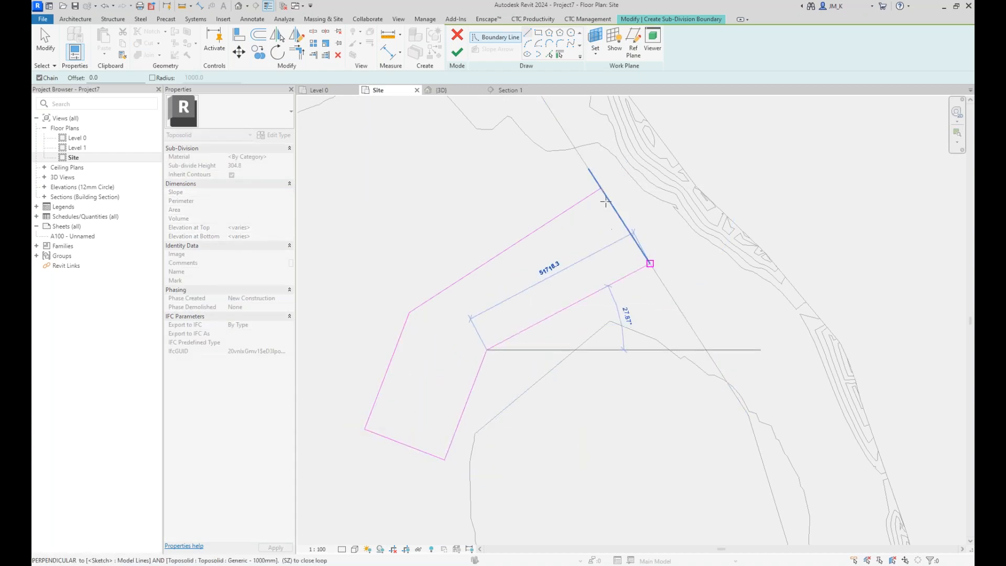
click(649, 262)
click(600, 188)
key(Escape)
key(Escape)
click(456, 52)
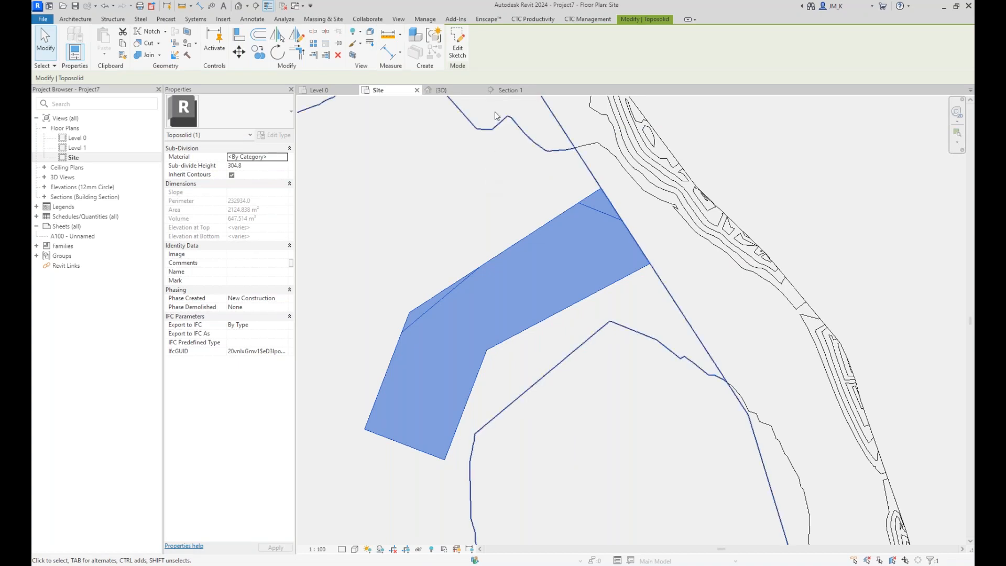
- Open the 3D view and set the bent sub-division's Sub-divide Height to 3333 mm
click(235, 7)
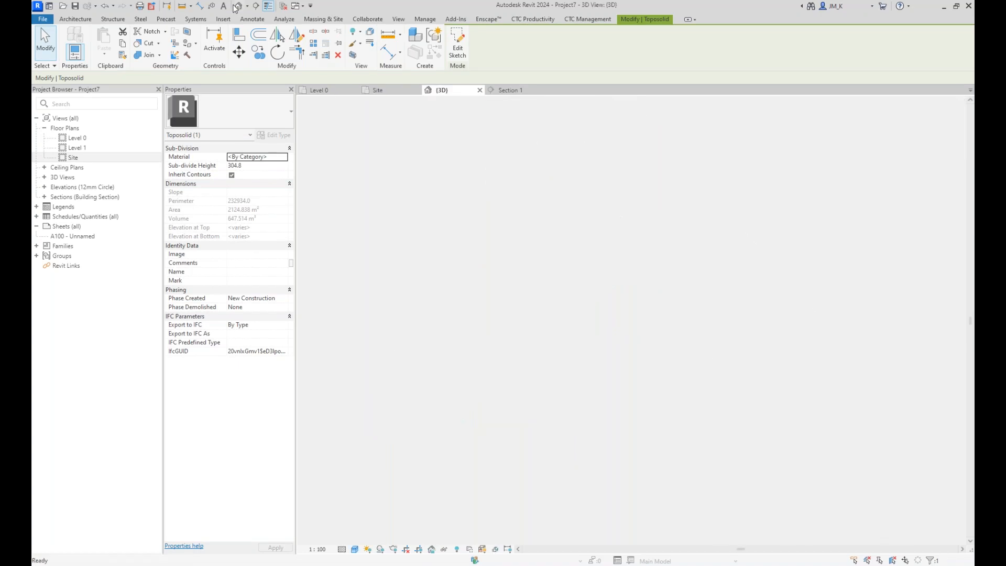
scroll(457, 344, up, 8)
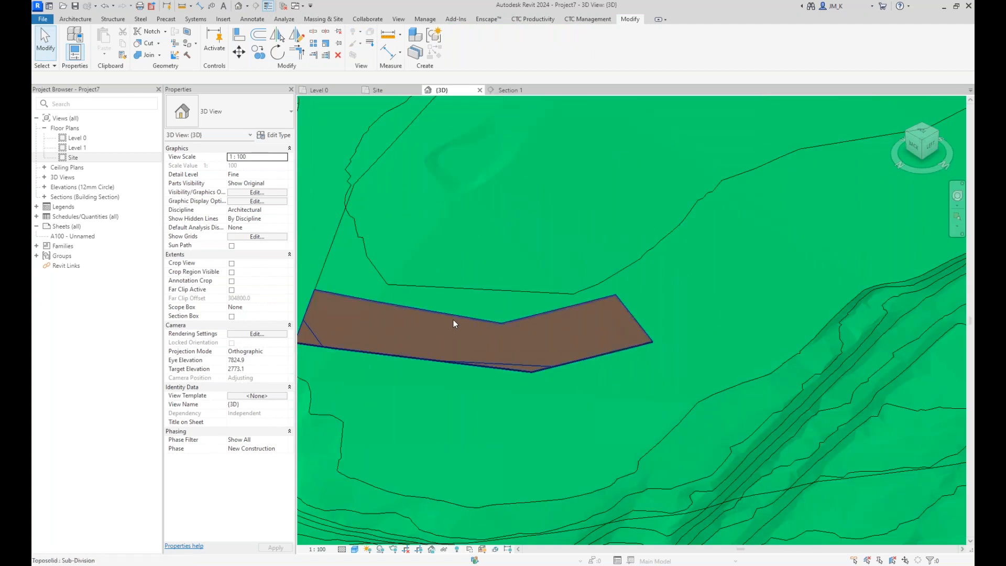
click(452, 319)
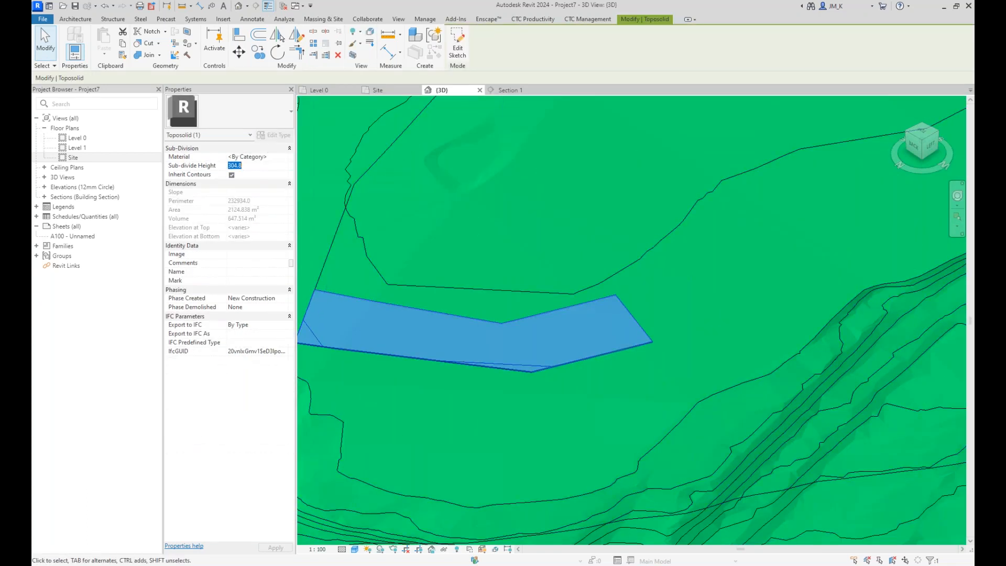
text(3333)
key(Return)
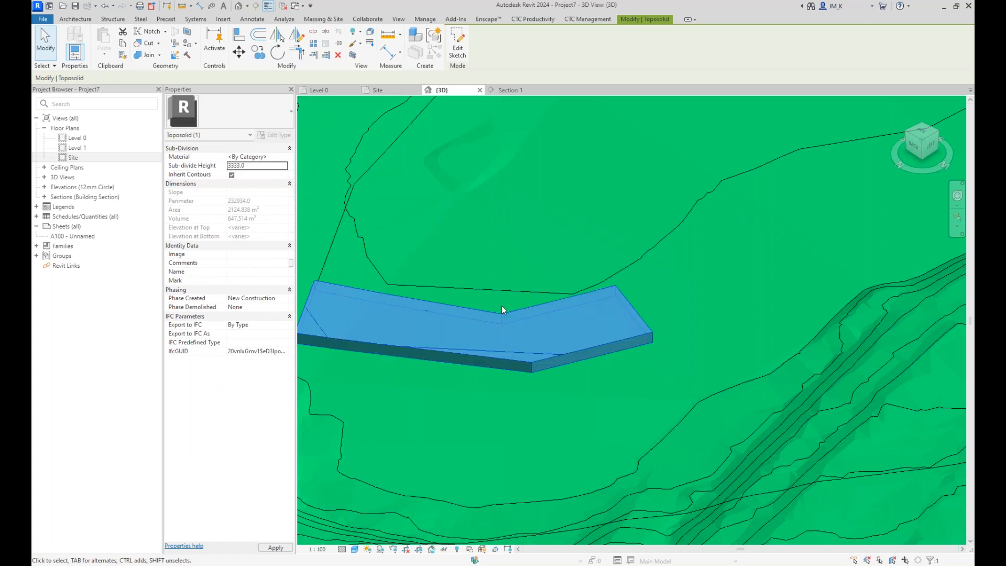
- Set the sub-division's Sub-divide Height to 50 mm and its material to Wood, and deselect it
click(256, 165)
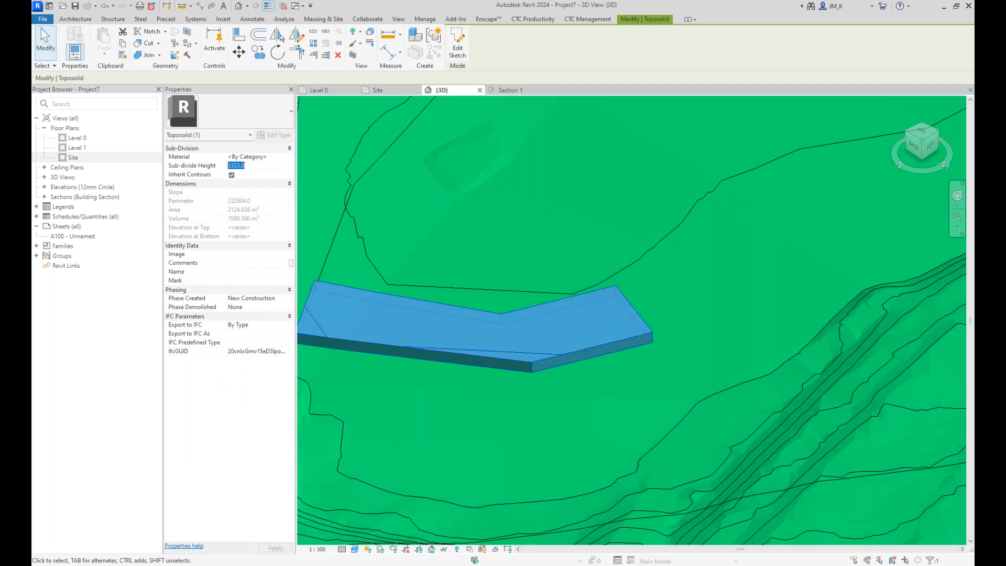
text(2)
click(267, 157)
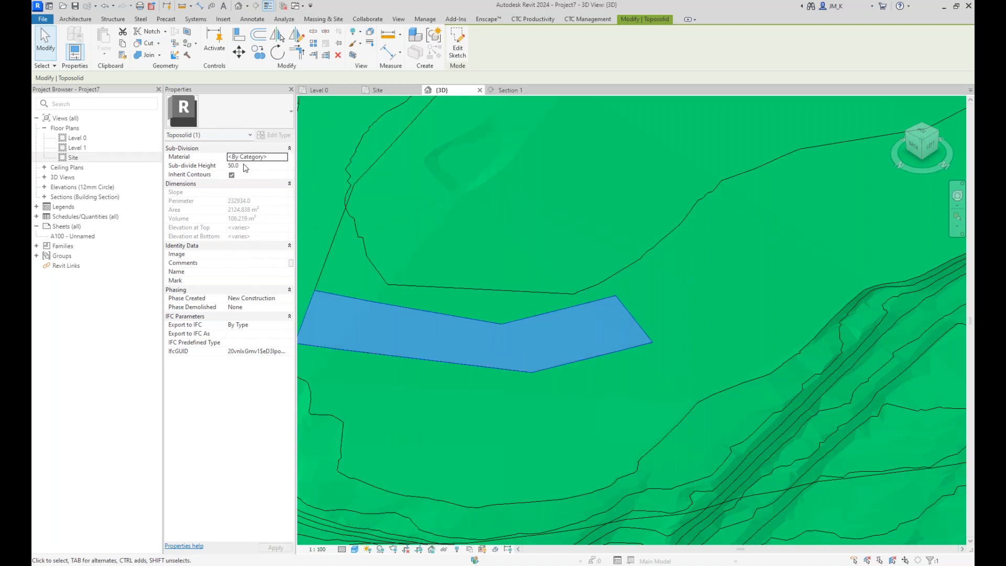
click(283, 156)
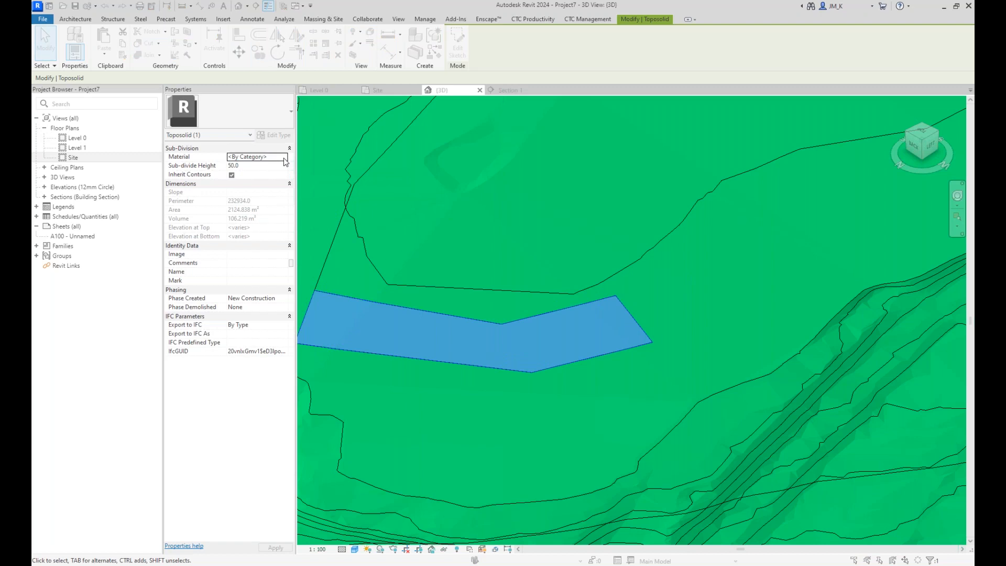
scroll(404, 340, down, 15)
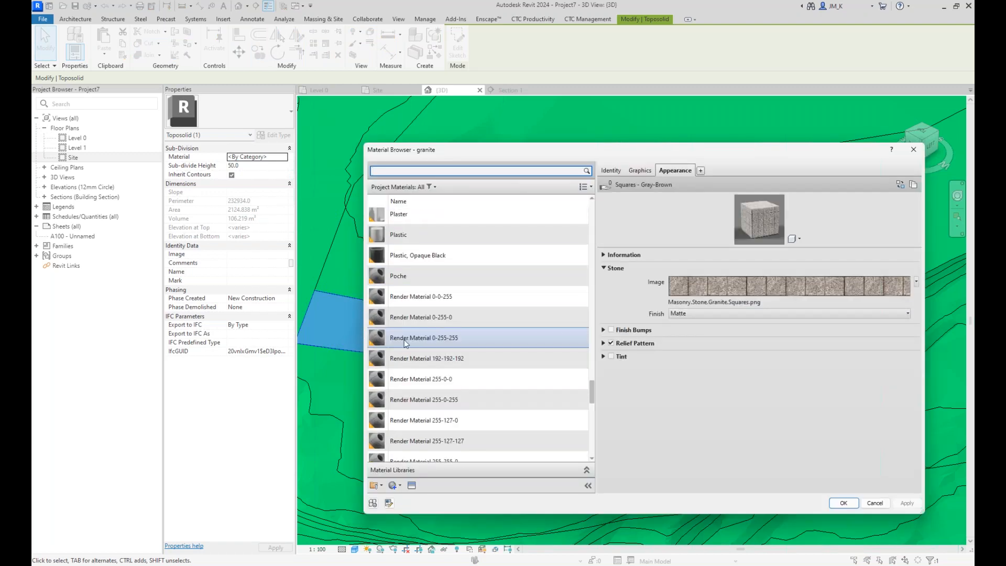
scroll(464, 394, down, 3)
click(435, 411)
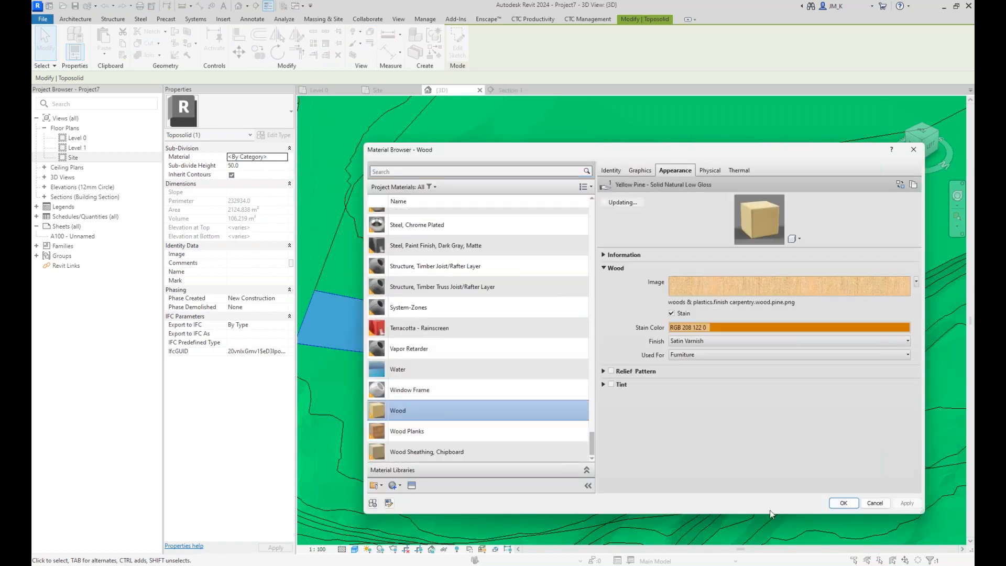
click(842, 503)
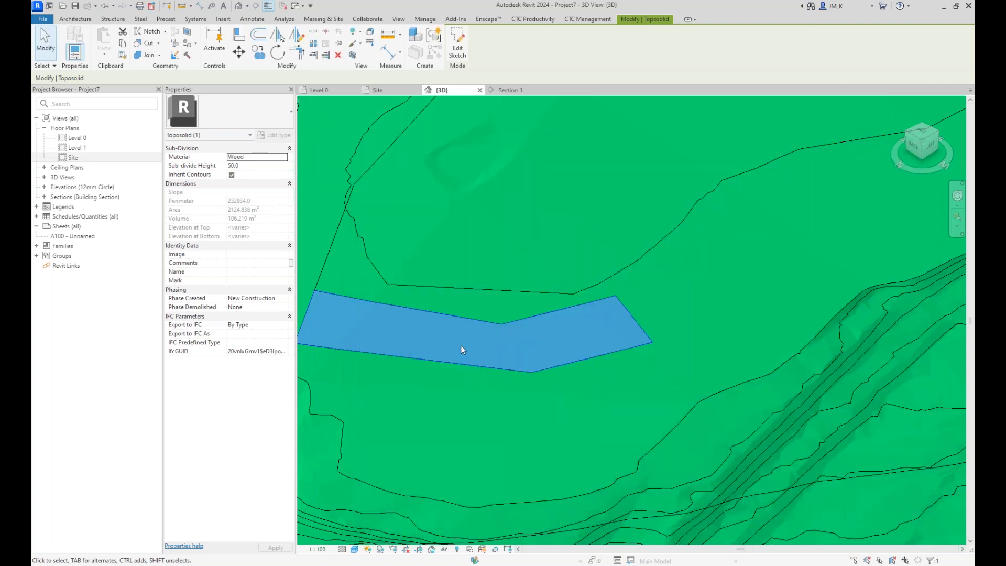
scroll(461, 345, down, 4)
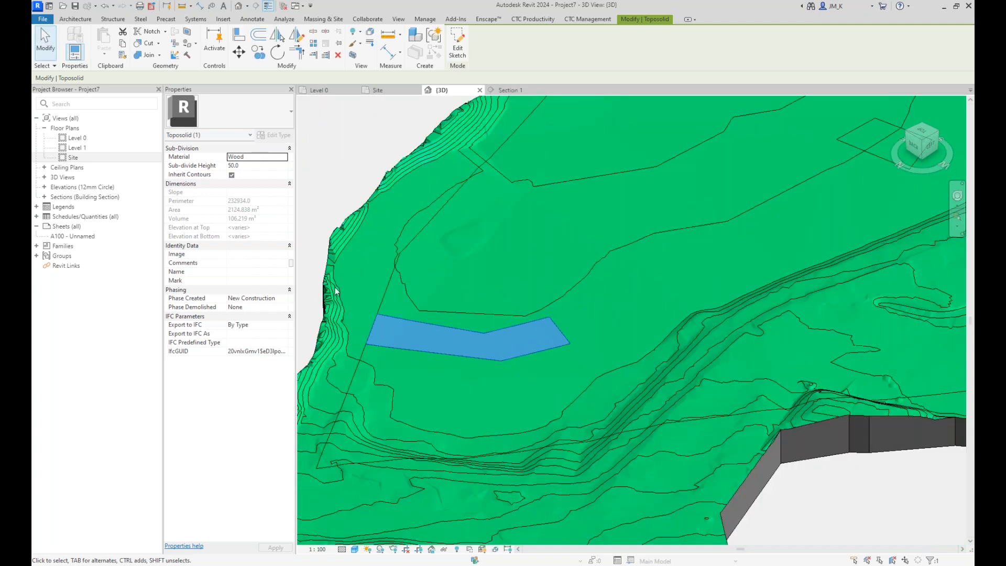
key(Escape)
scroll(431, 328, up, 5)
scroll(431, 327, down, 3)
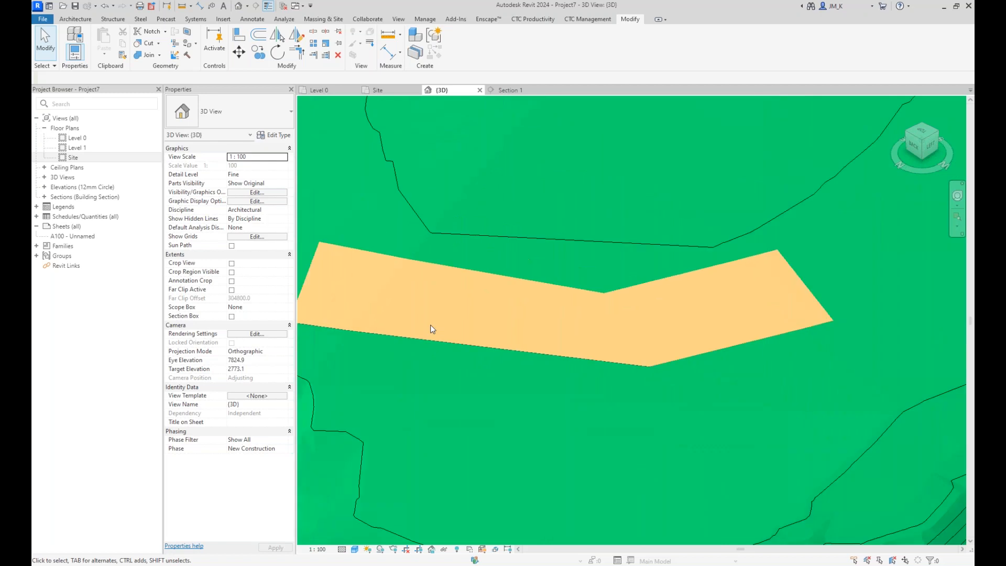
scroll(431, 327, down, 3)
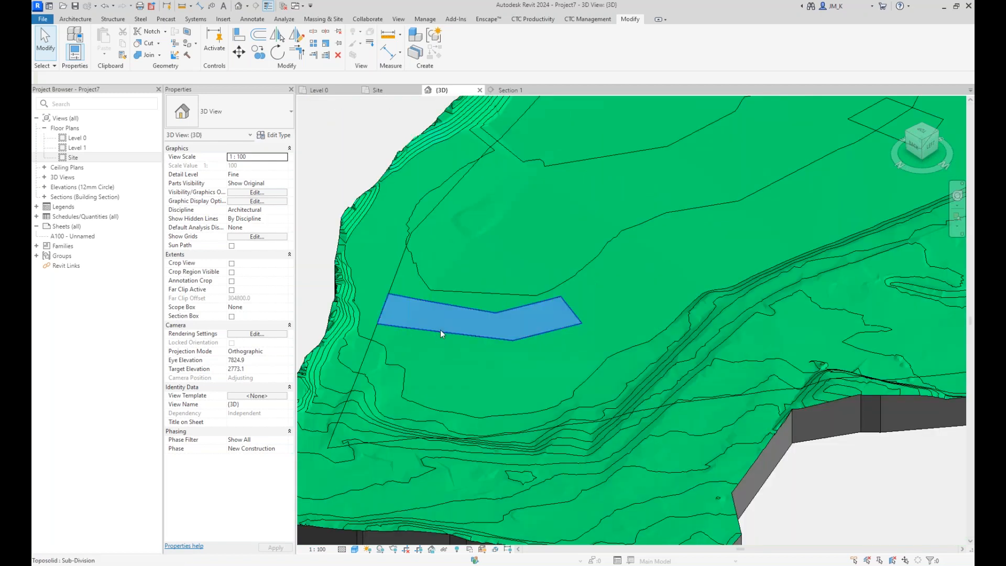
- Turn off Inherit Contours for the wood sub-division and open the Site floor plan to check it
click(440, 330)
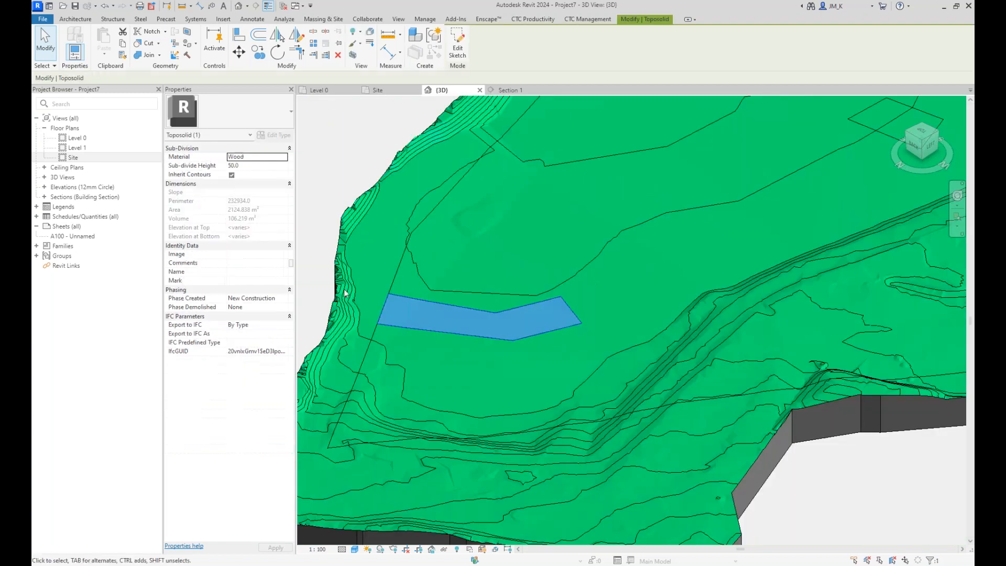
click(232, 175)
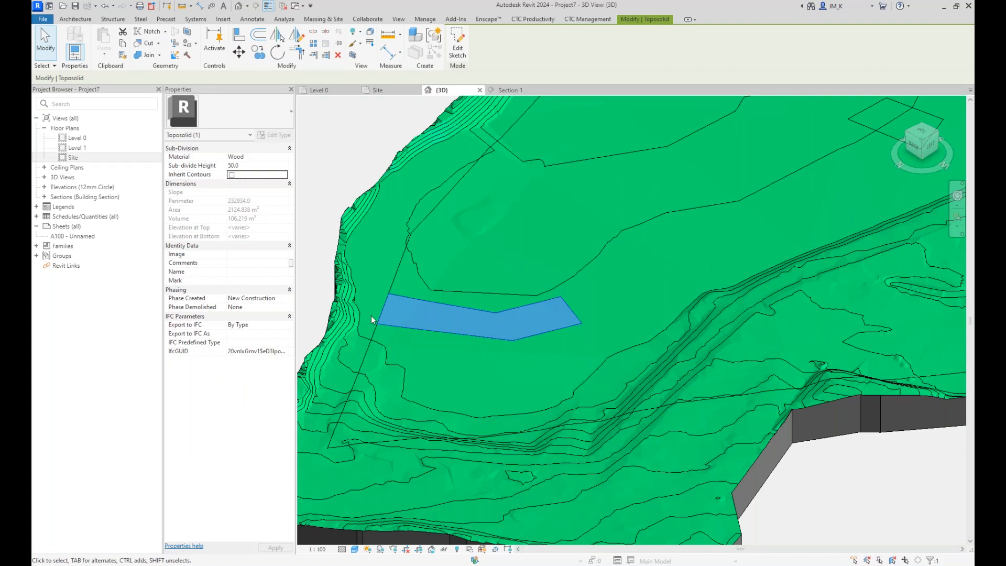
scroll(401, 322, up, 2)
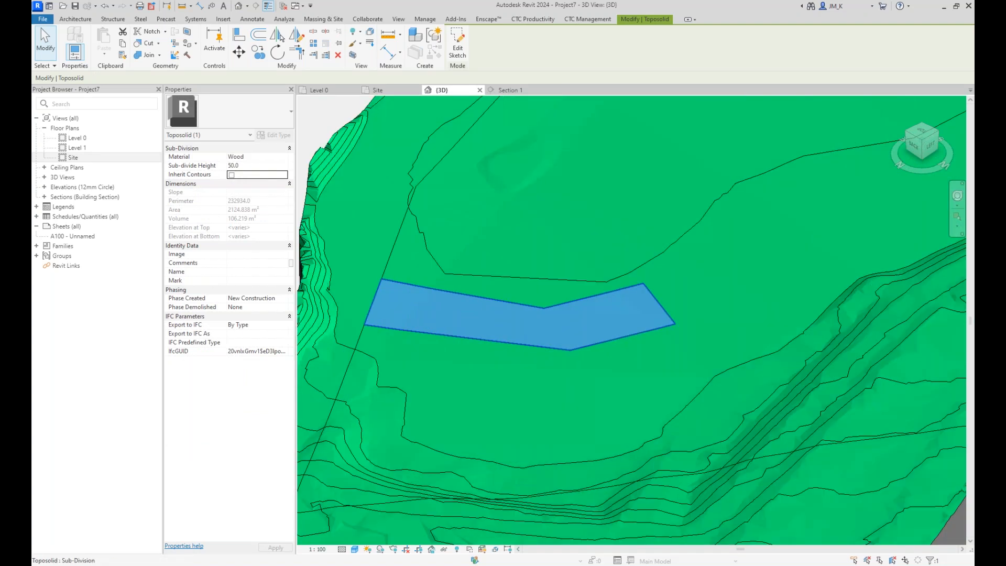
click(72, 158)
double_click(72, 158)
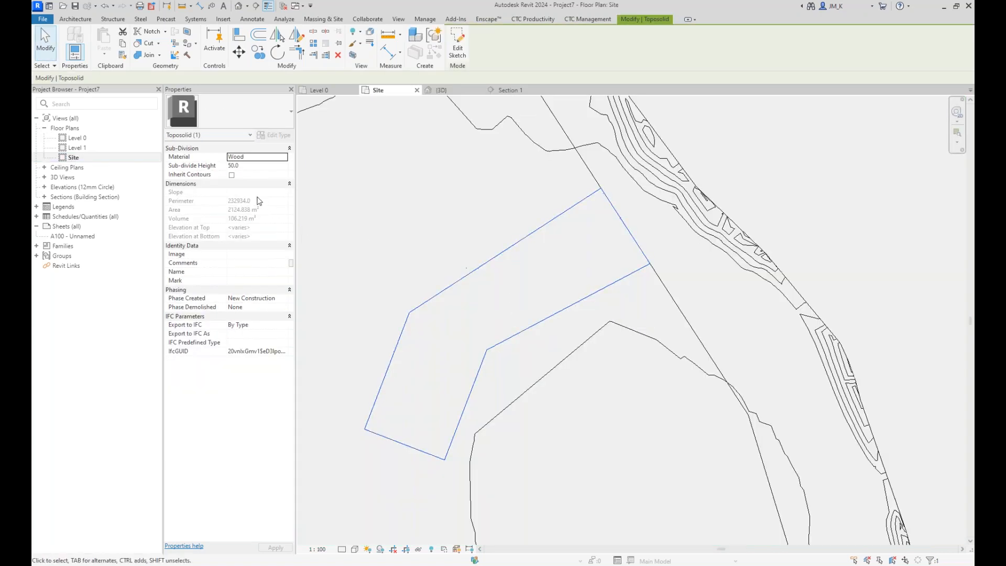
- Turn Inherit Contours back on for the sub-division and deselect it
click(231, 175)
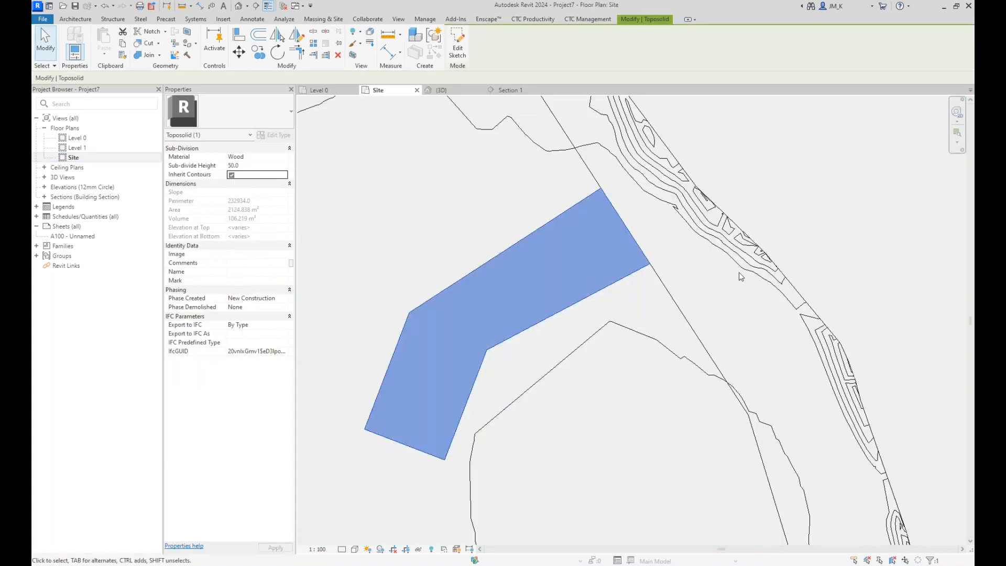
click(787, 174)
scroll(440, 240, down, 5)
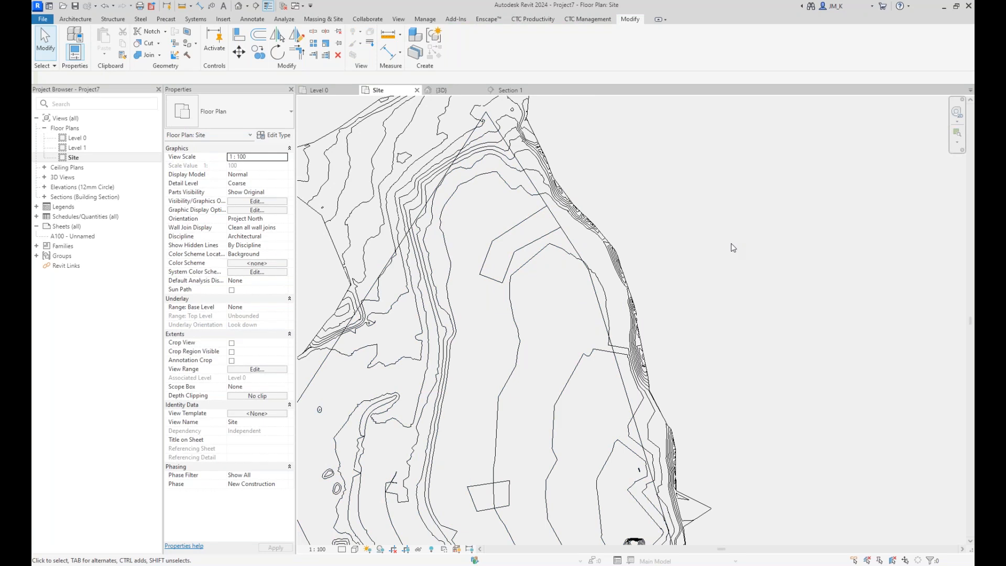
- Start an in-place model in the Toposolid family category and accept the default name Toposolid 1
scroll(706, 244, down, 3)
middle_drag(571, 386, 506, 146)
scroll(480, 219, up, 4)
scroll(505, 146, down, 2)
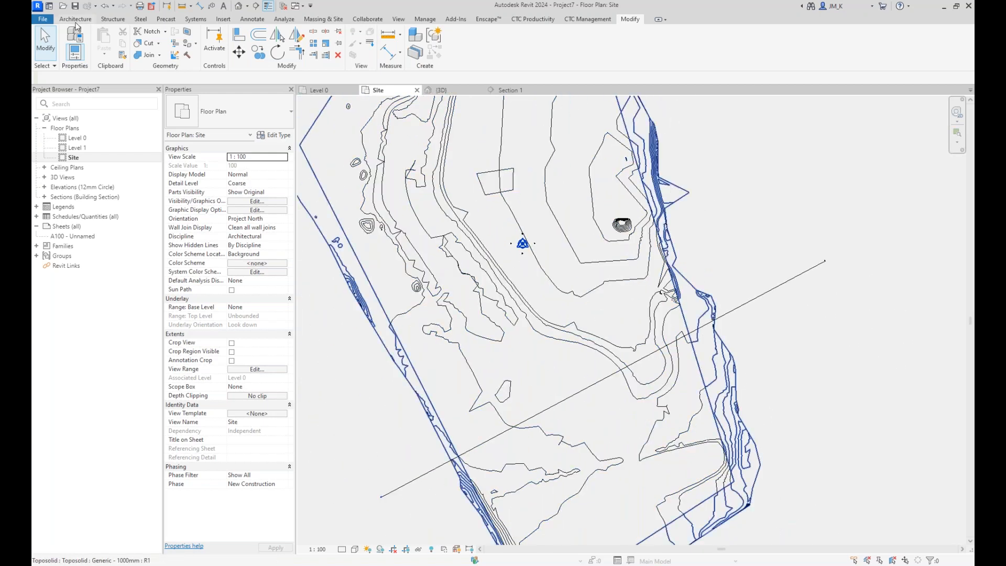
click(76, 20)
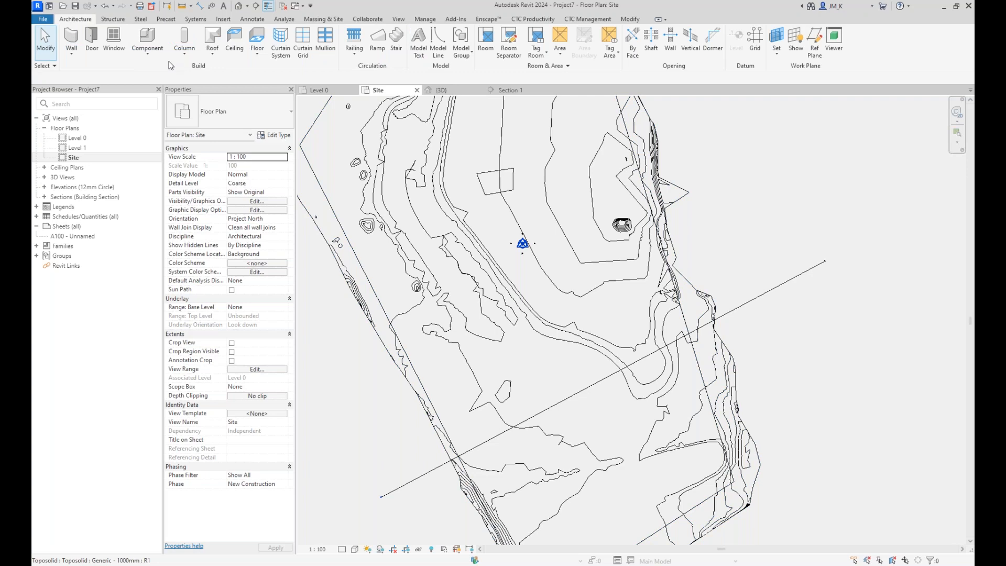
click(148, 52)
click(157, 95)
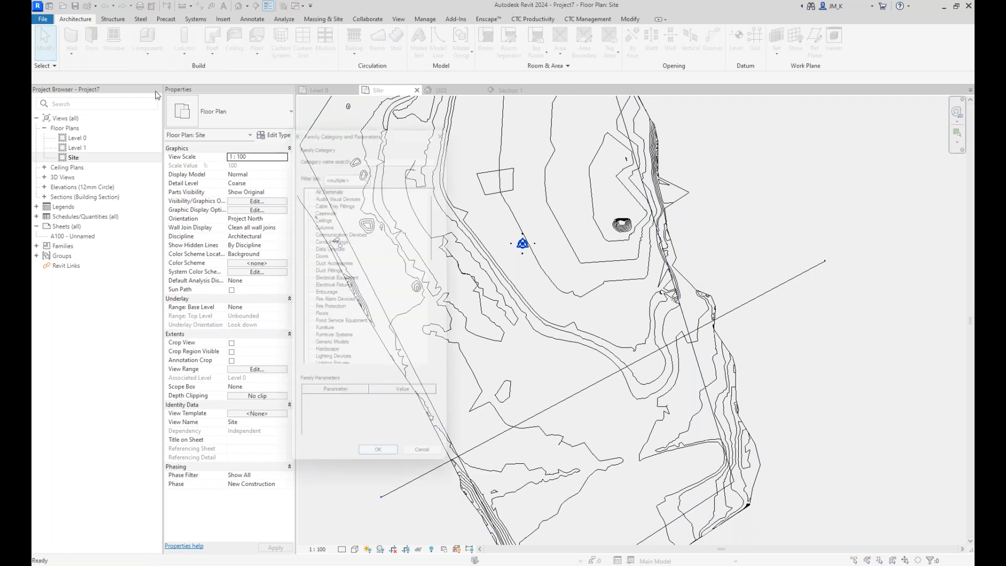
scroll(323, 216, down, 2)
scroll(323, 217, down, 8)
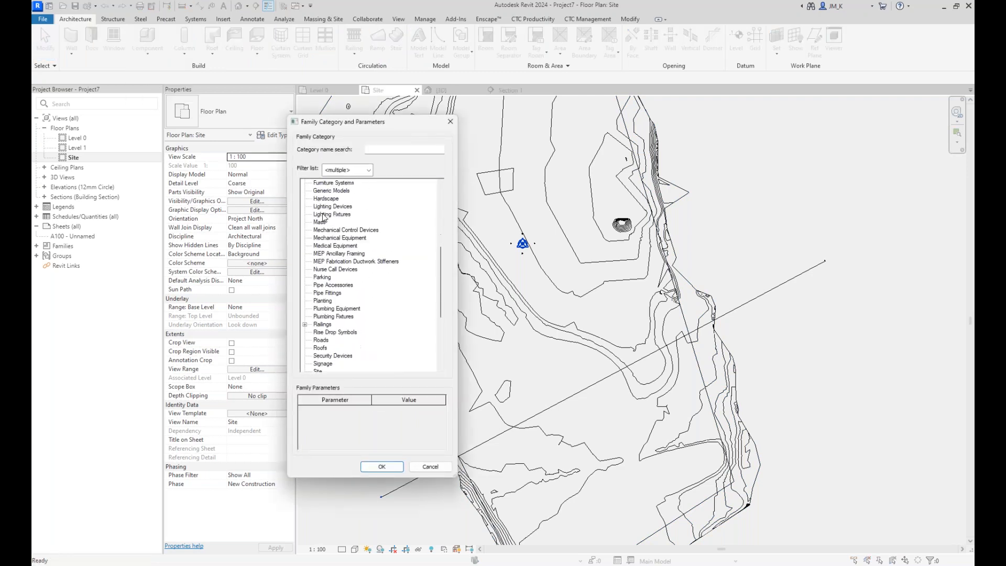
click(322, 340)
click(391, 466)
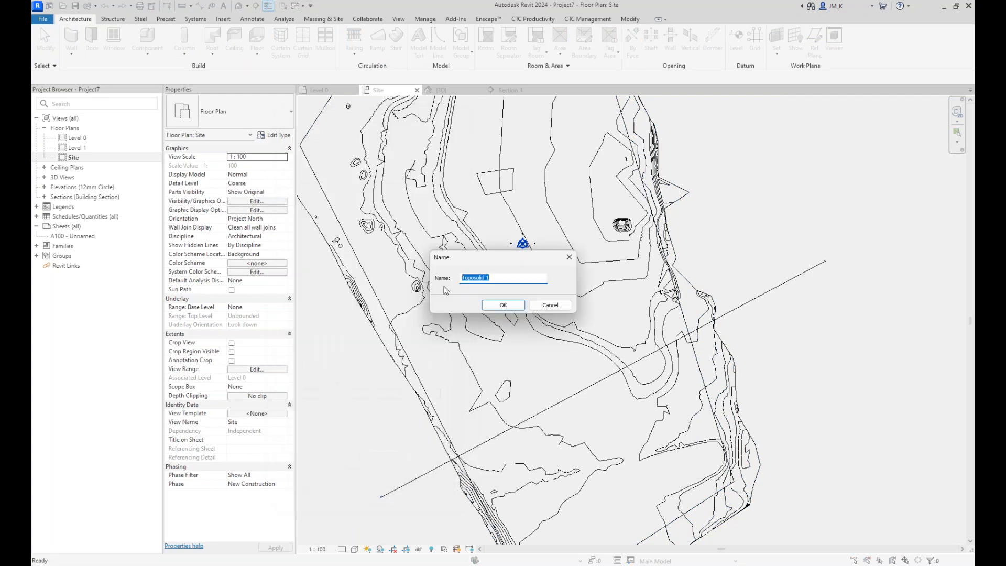
click(503, 305)
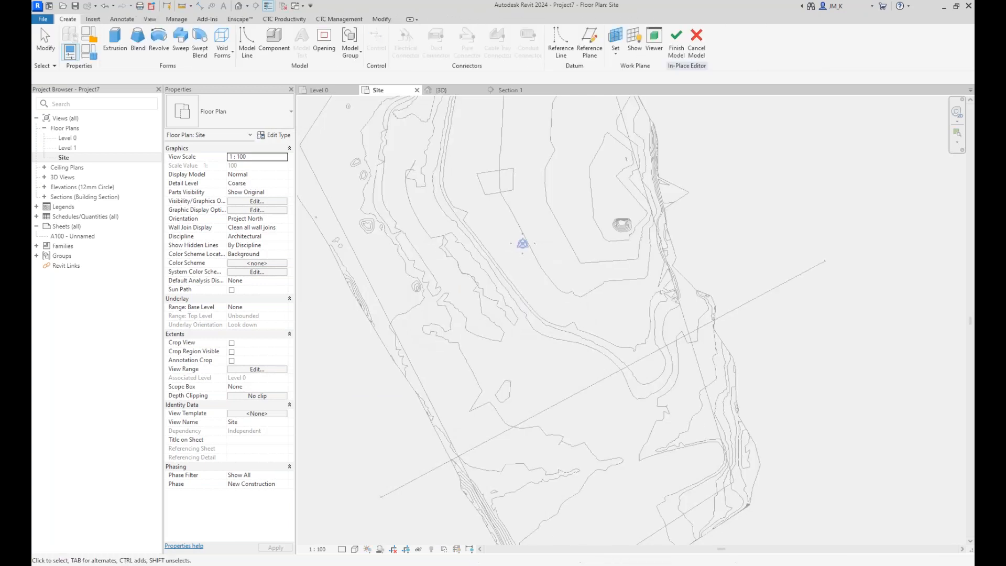
- Create a void extrusion from a rectangle about 92 m by 42 m just south of the sub-division and switch to the 3D view
click(227, 56)
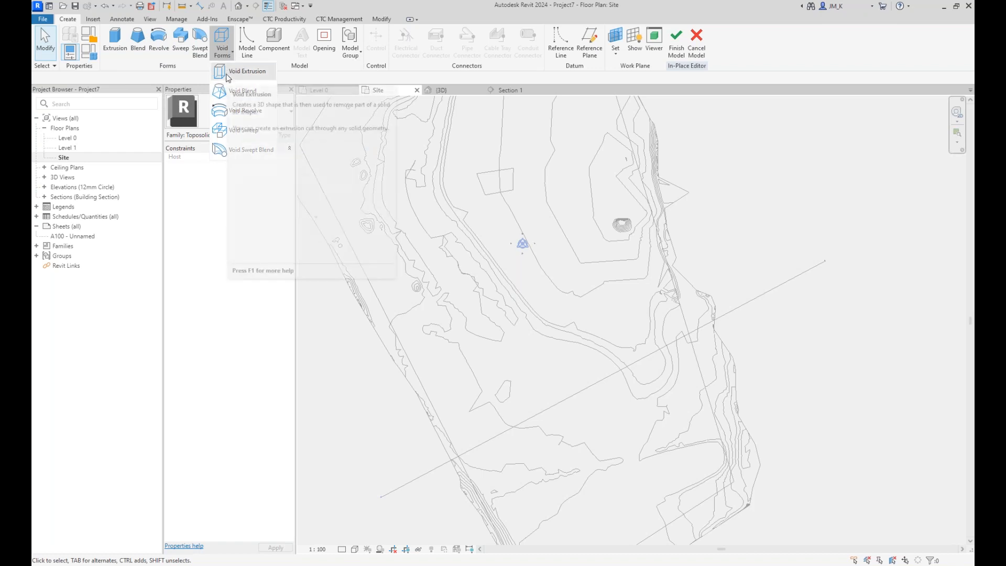
click(241, 71)
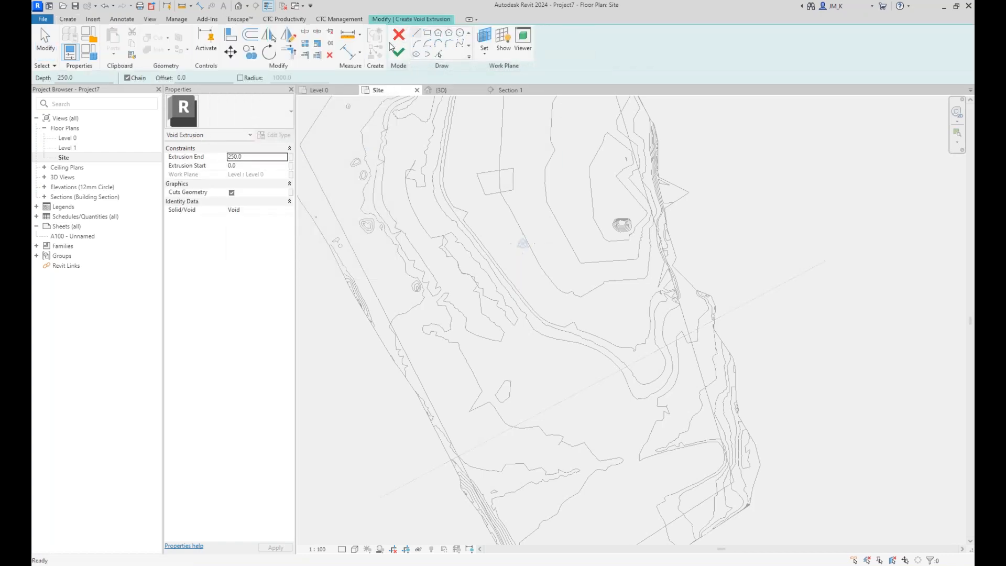
click(427, 33)
scroll(486, 288, up, 1)
scroll(485, 285, up, 3)
scroll(429, 322, down, 4)
middle_drag(574, 371, 579, 501)
scroll(514, 328, up, 4)
click(448, 317)
click(589, 384)
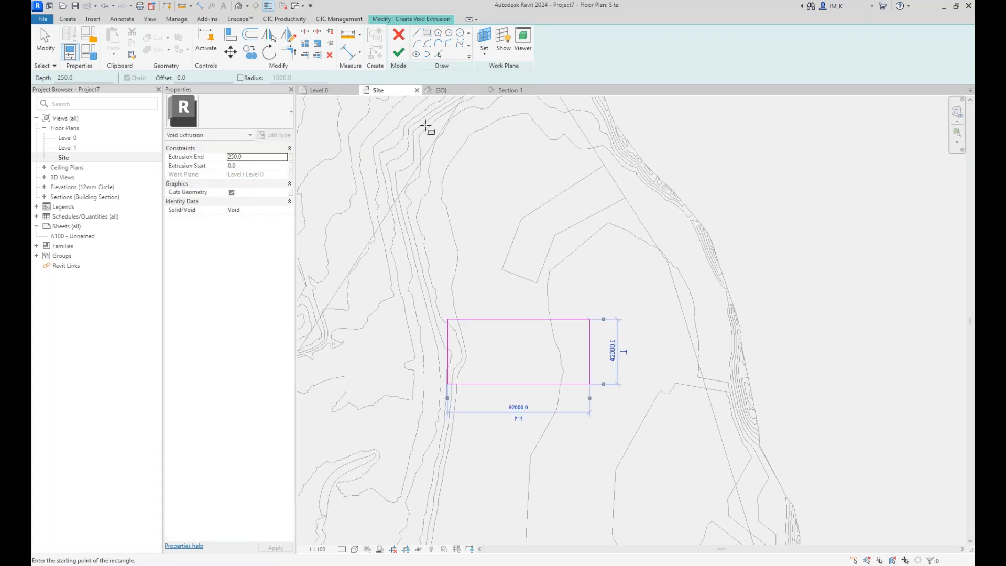
click(398, 52)
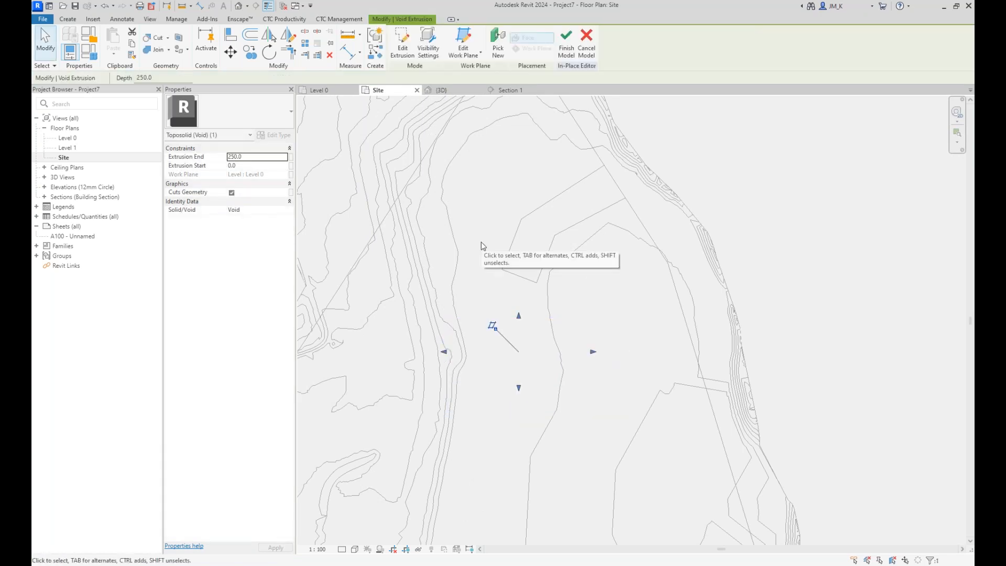
click(236, 7)
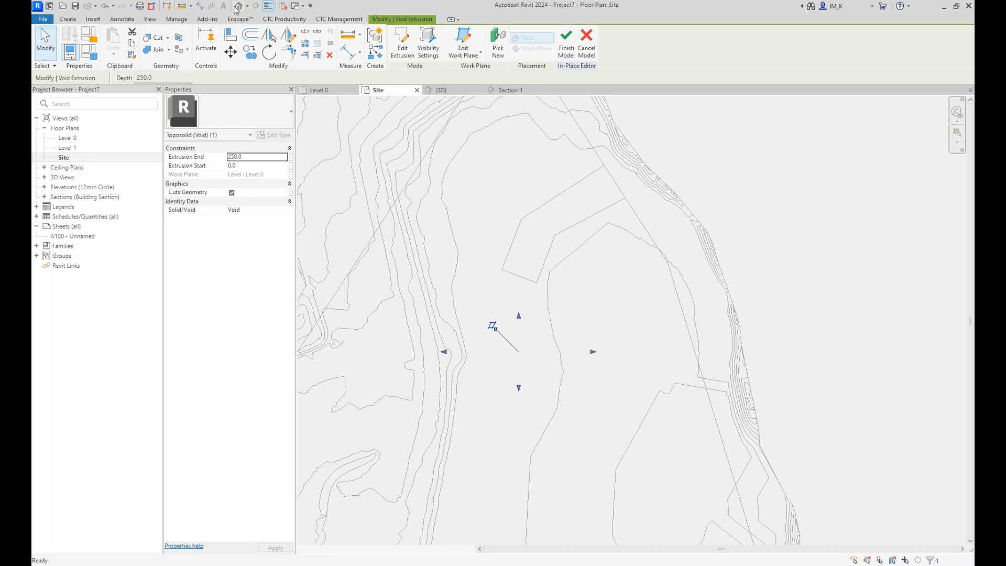
- Raise the top of the void extrusion above the terrain to an extrusion end of about 30175 mm and deselect it
scroll(560, 299, down, 8)
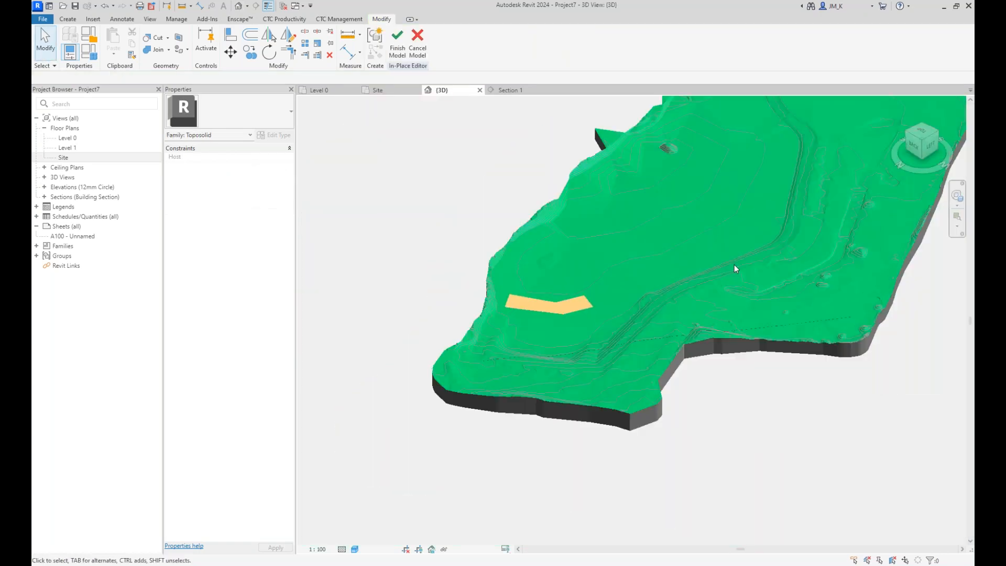
drag(437, 206, 818, 497)
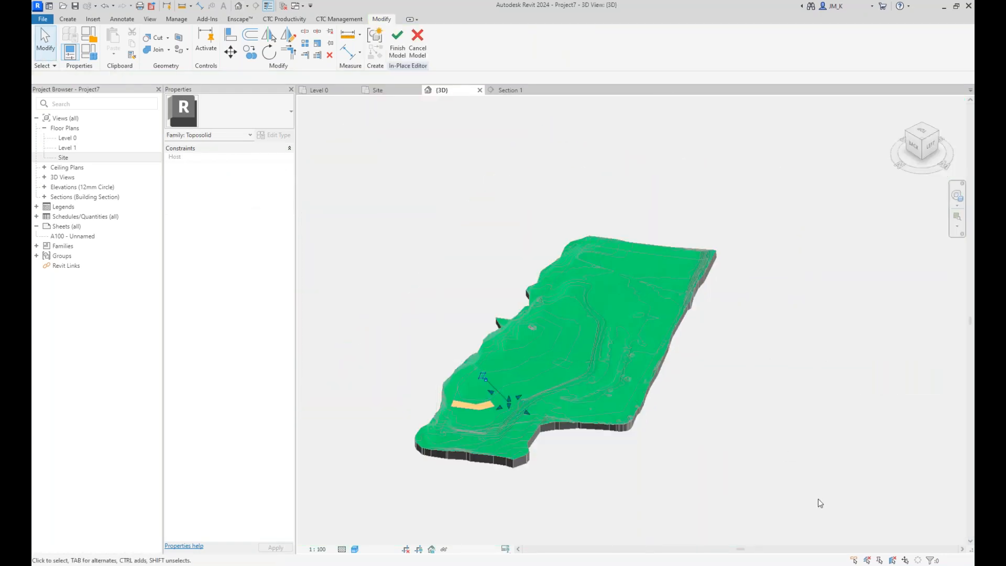
scroll(521, 416, up, 5)
drag(442, 376, 469, 332)
scroll(532, 451, down, 3)
click(509, 392)
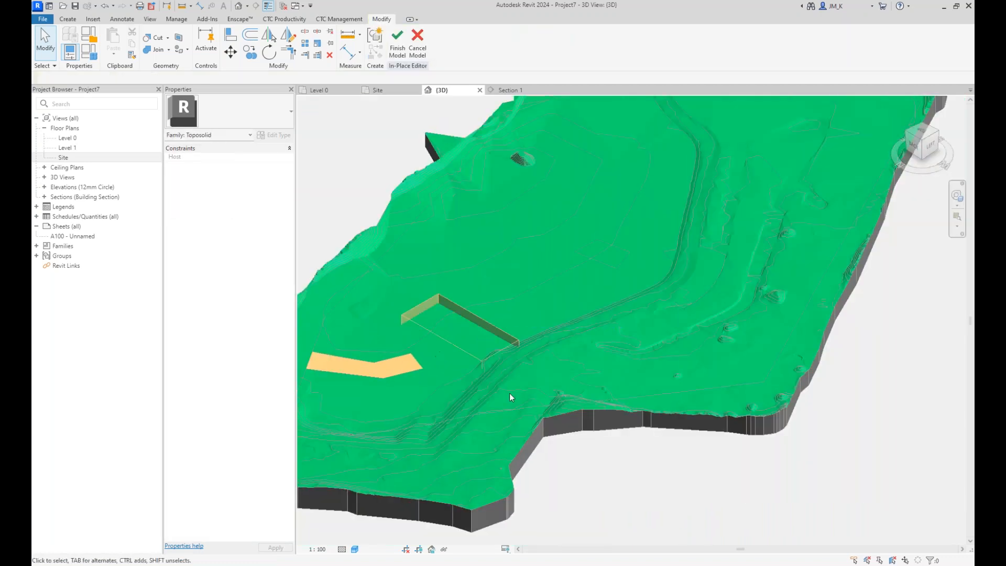
- Raise the void extrusion's underside to an extrusion start of about 11982 mm and deselect it
click(482, 356)
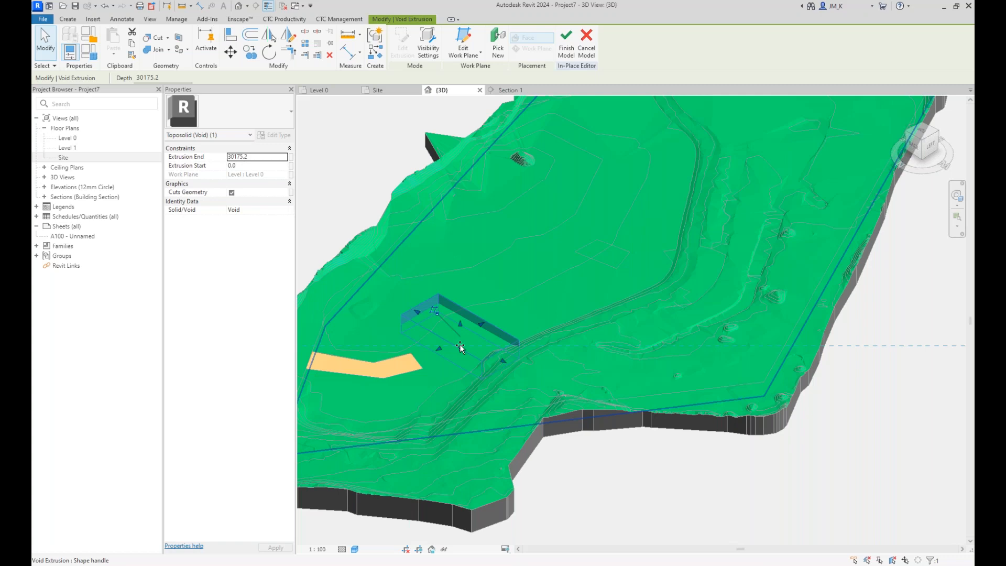
click(623, 492)
scroll(390, 308, up, 3)
middle_drag(389, 304, 486, 254)
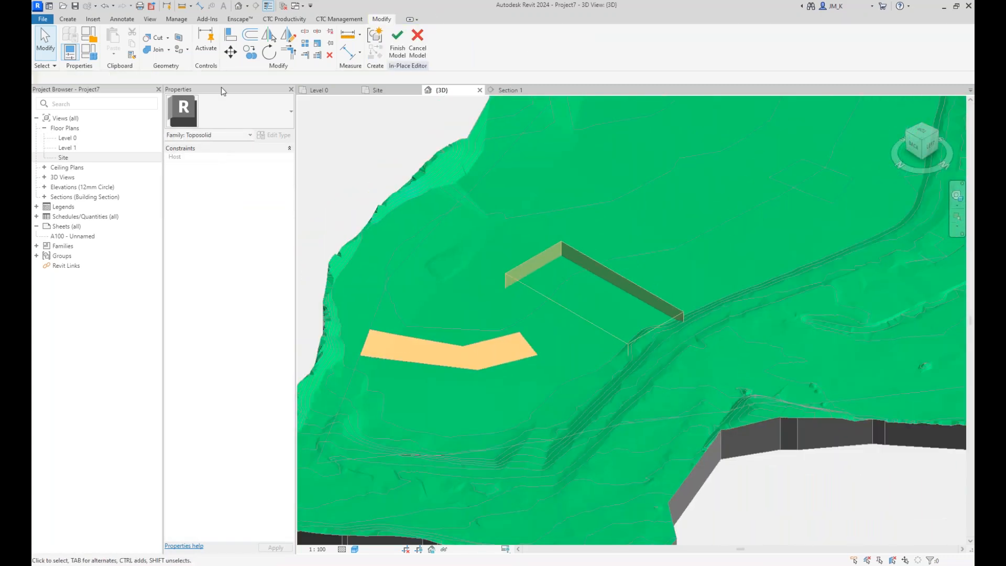
- Cut the large toposolid's geometry with the void extrusion and leave the cut command
click(539, 256)
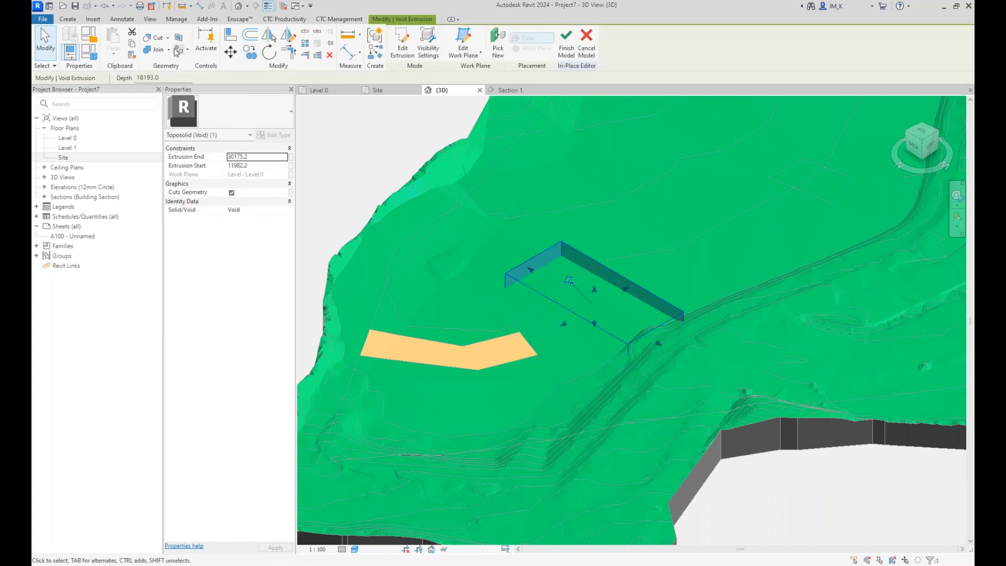
click(363, 164)
key(c)
key(g)
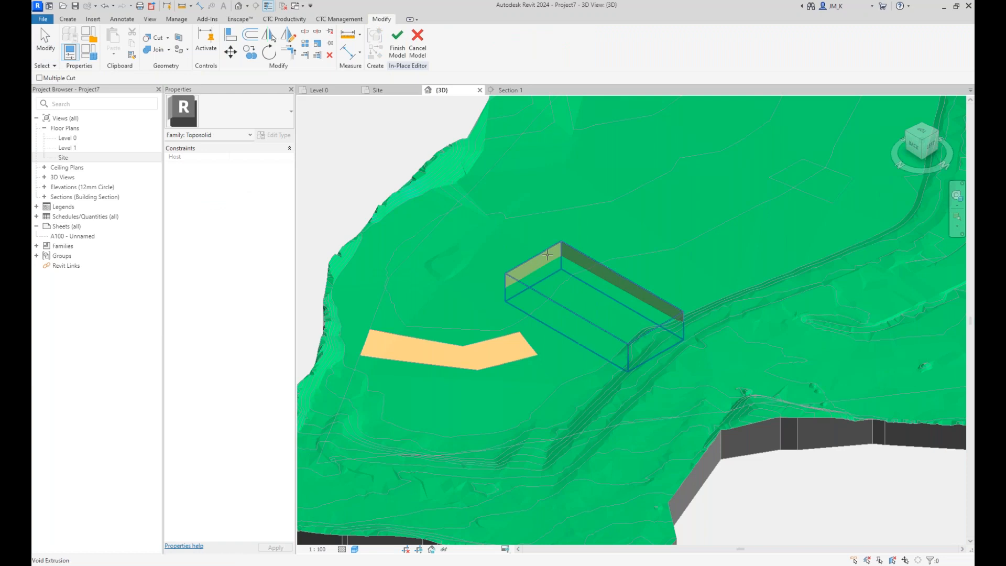
click(447, 216)
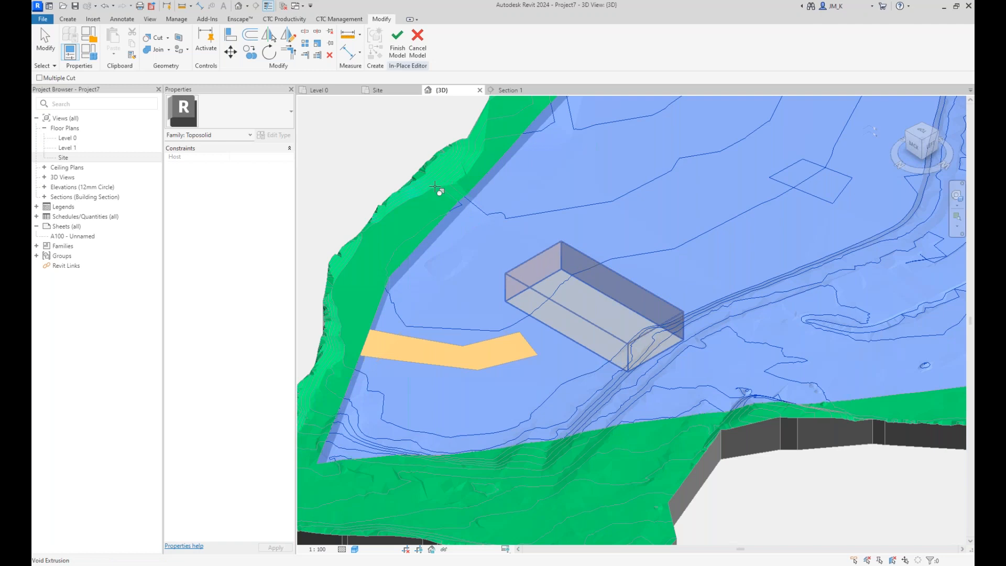
click(563, 292)
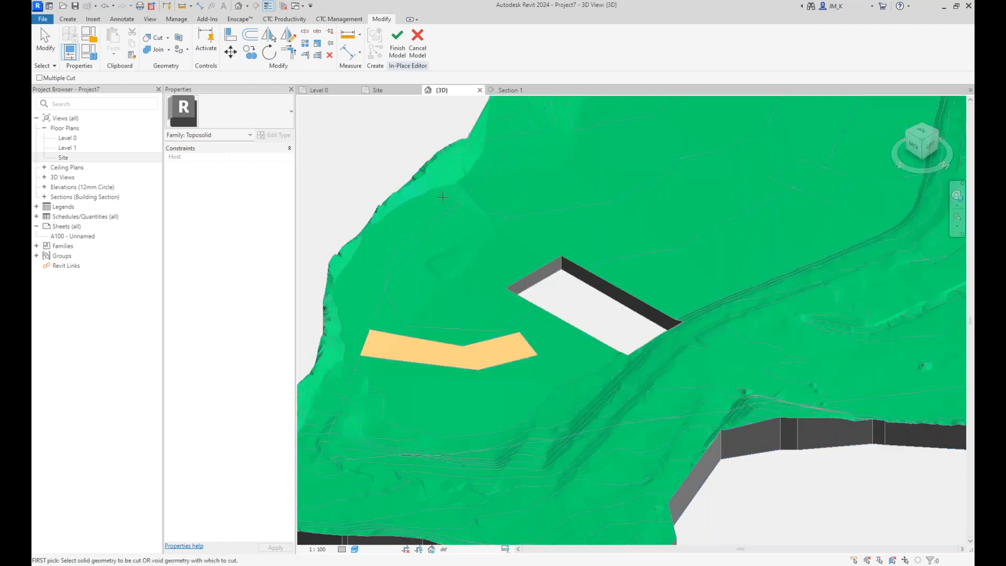
key(Escape)
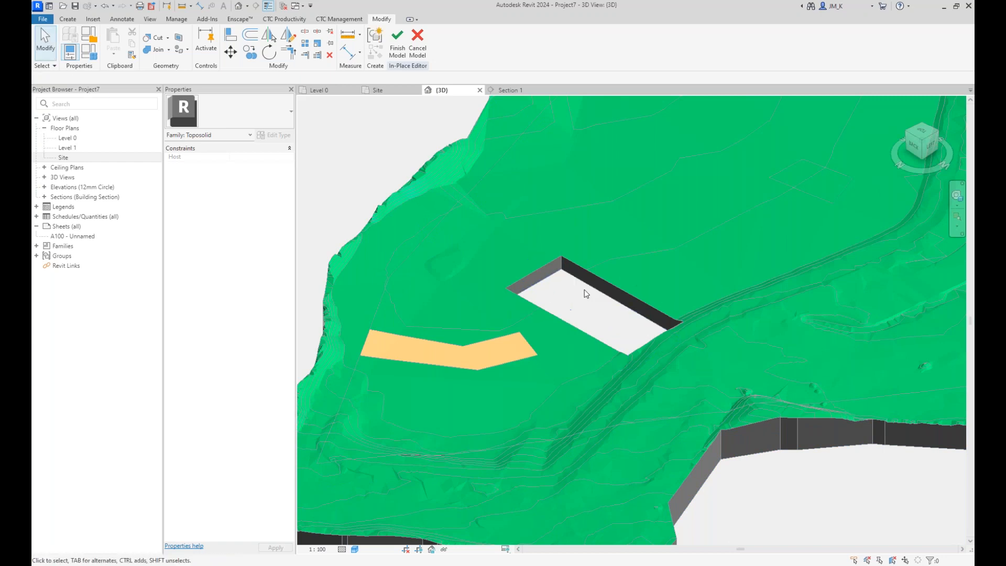
- Make the excavation shallower by raising the void's underside to an extrusion start of about 27020 mm
click(583, 287)
scroll(583, 287, up, 3)
drag(607, 352, 605, 313)
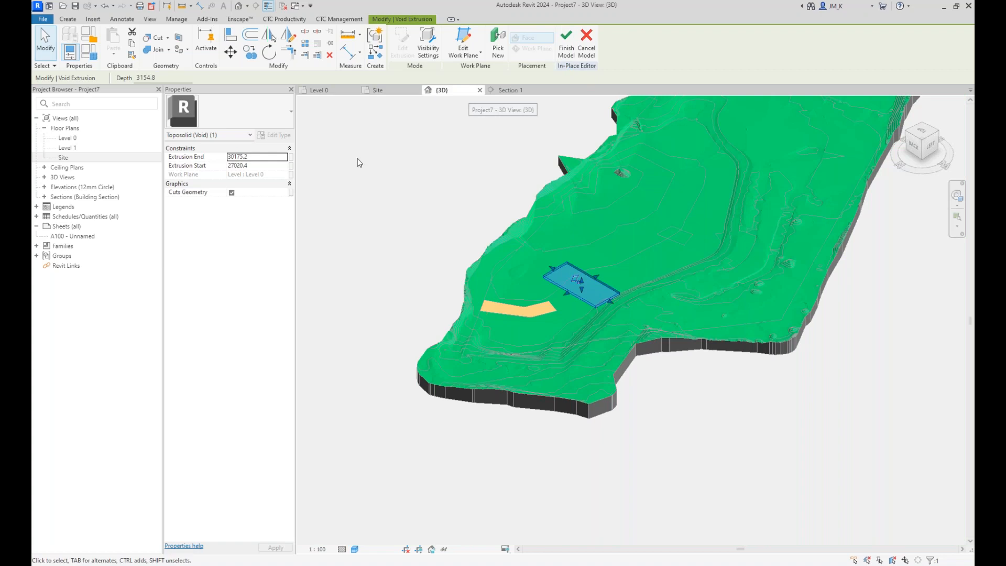
click(362, 176)
- Check the shallow void up close and finish the in-place void model
scroll(549, 271, up, 5)
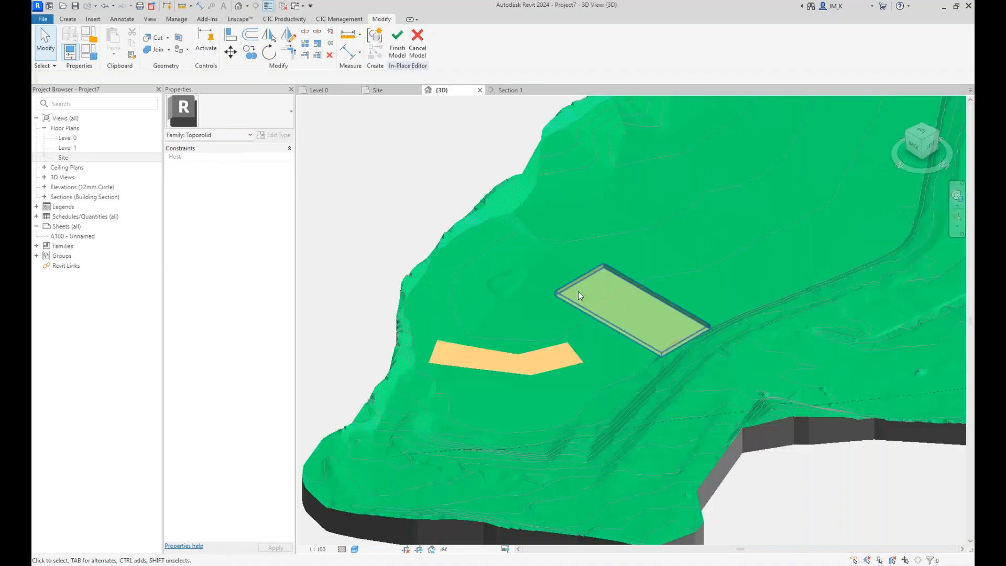
click(582, 316)
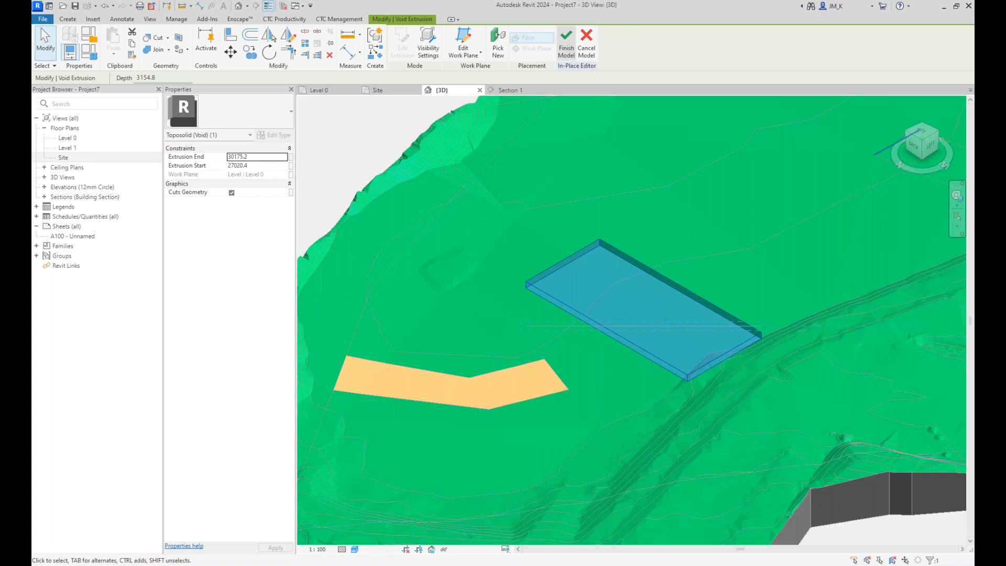
click(570, 49)
click(395, 55)
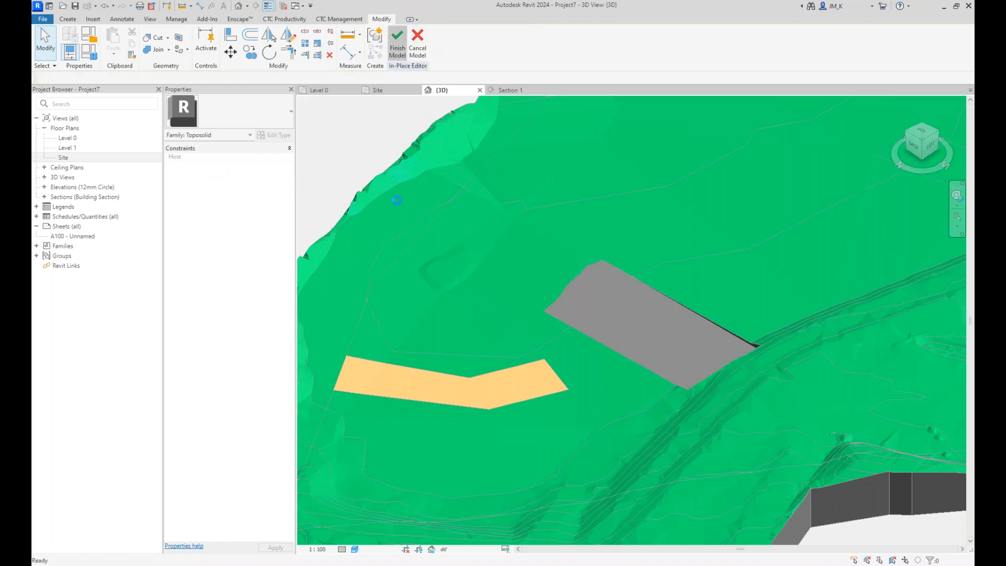
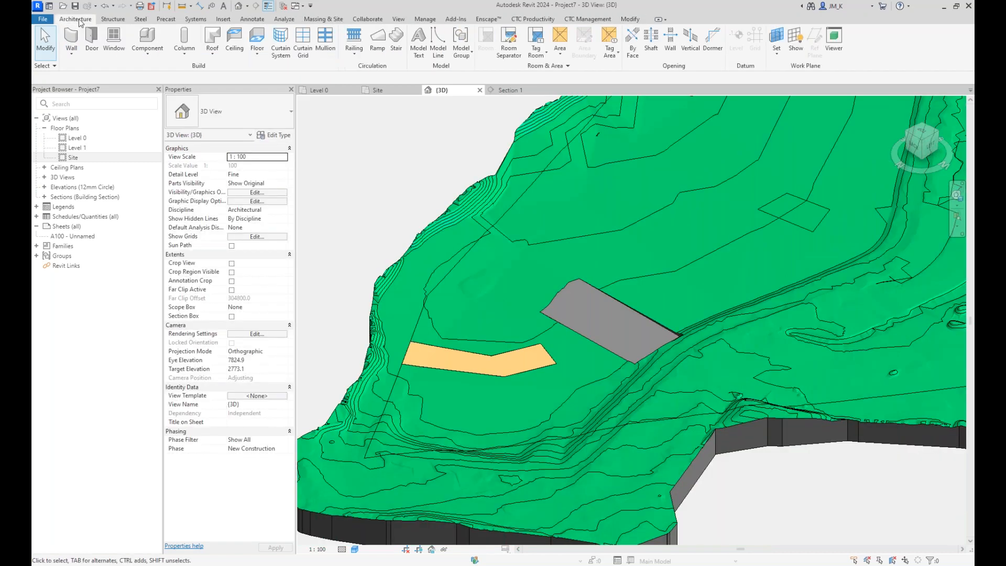
- Start another in-place model in the Toposolid family category and accept its default name
click(149, 55)
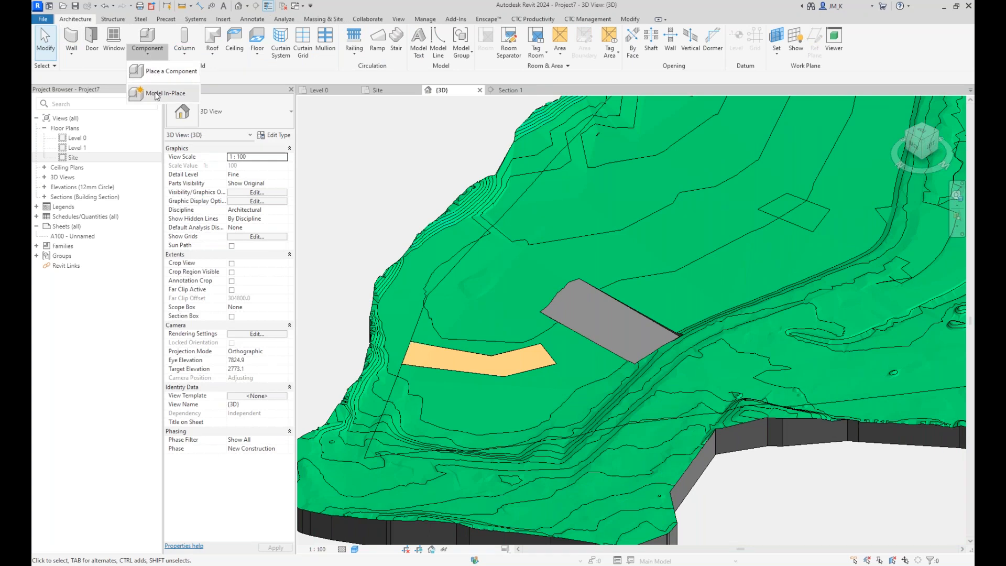
click(165, 110)
scroll(383, 260, down, 8)
scroll(382, 260, down, 3)
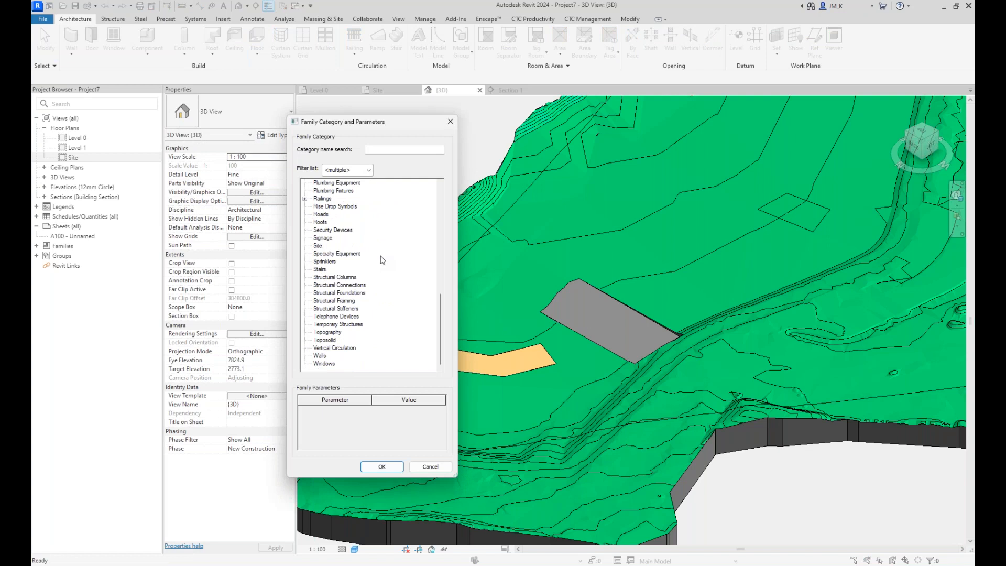
click(320, 335)
click(322, 340)
click(381, 466)
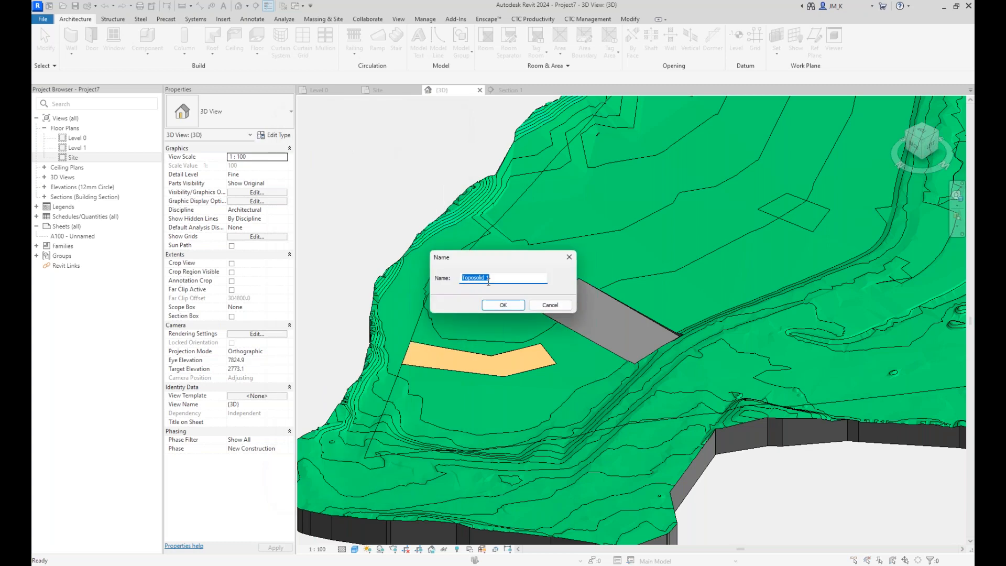
click(503, 305)
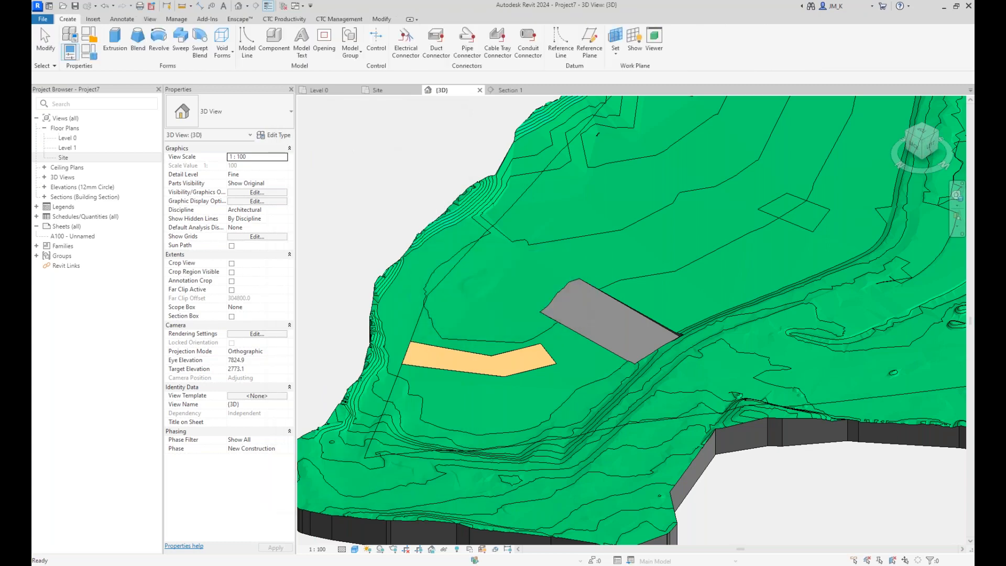
- Start a solid blend, sketch its base boundary as a large rectangle on the open terrain, and select the four lines for copying
click(135, 53)
scroll(375, 321, up, 5)
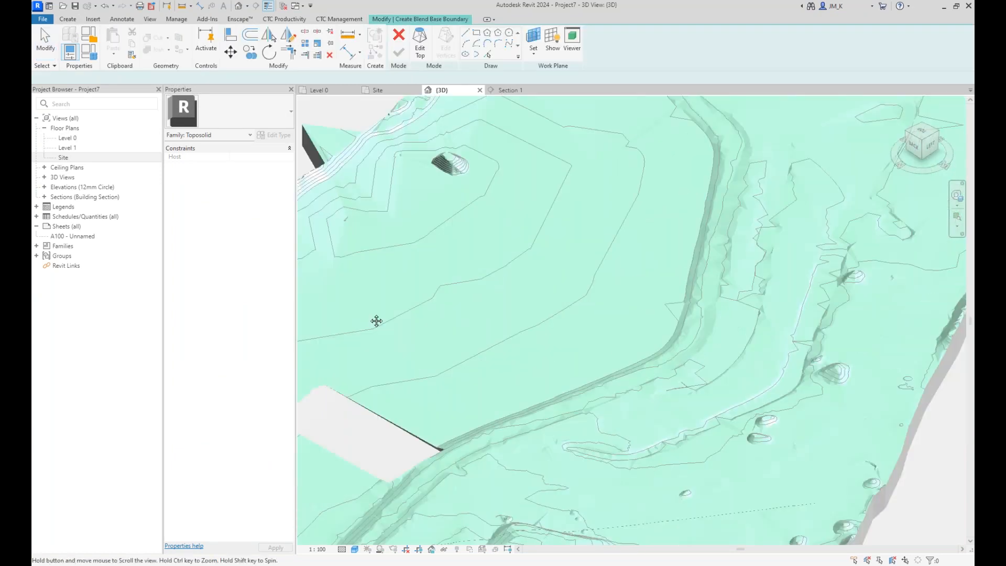
click(475, 33)
click(508, 167)
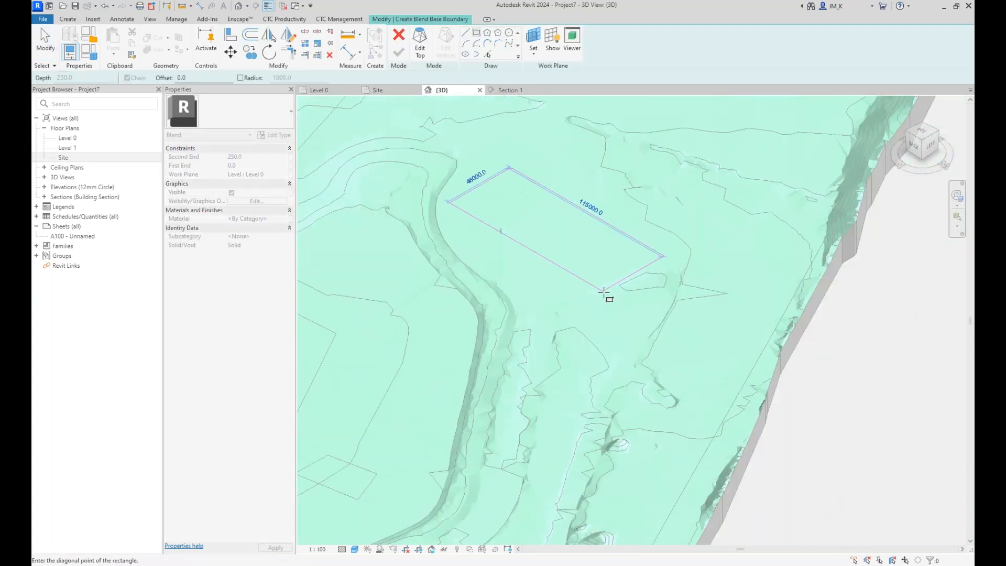
click(623, 320)
key(Escape)
key(Escape)
drag(748, 382, 740, 378)
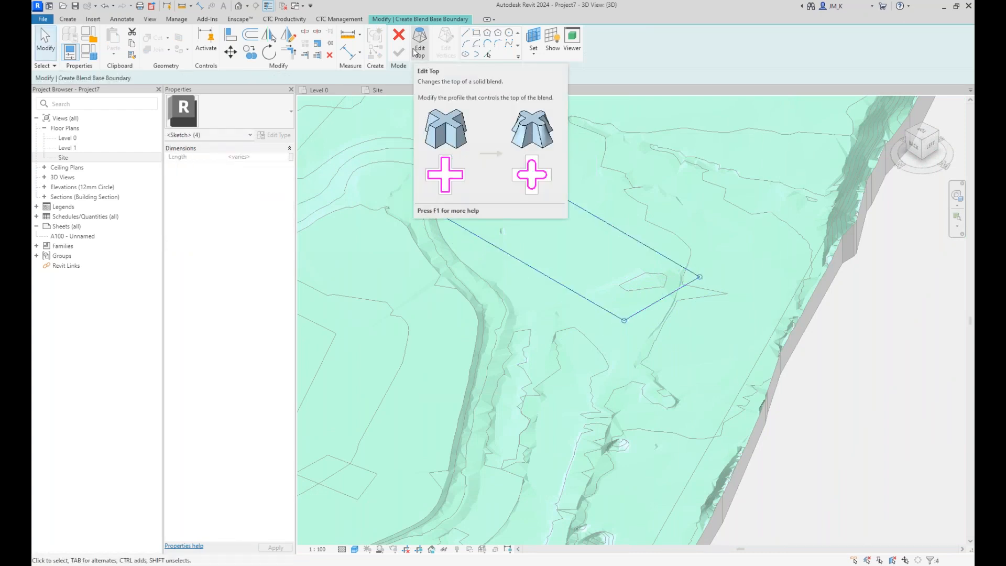
- Switch to the blend's top boundary and paste the copied base rectangle in the same place
click(419, 48)
key(ctrl+v)
text(0)
key(Return)
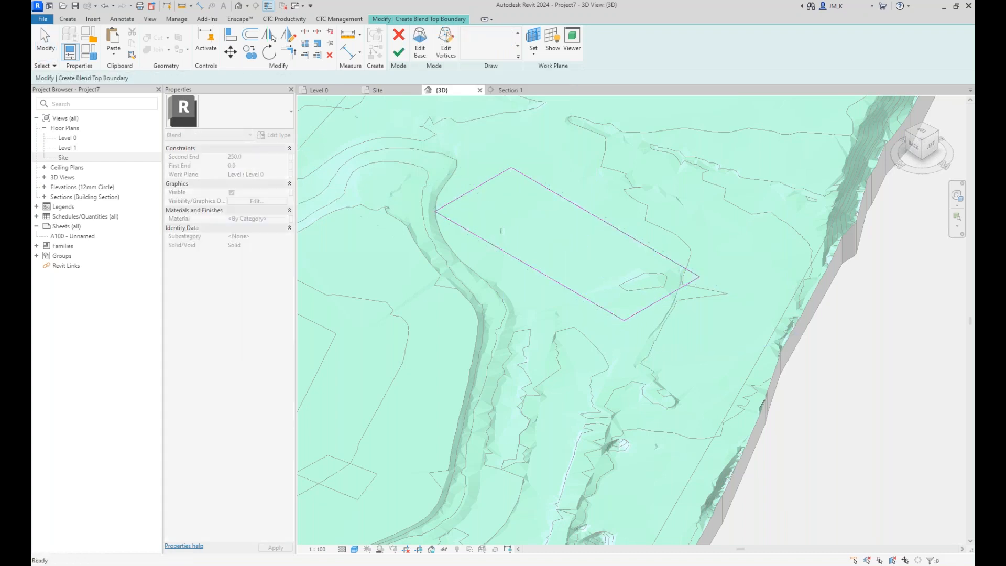
- Narrow the top boundary by moving one long edge inward, finish the blend, and raise its top to about 56998 mm
click(520, 260)
mouse_move(520, 261)
mouse_down()
mouse_move(544, 244)
mouse_move(505, 265)
mouse_move(516, 262)
mouse_up()
click(398, 51)
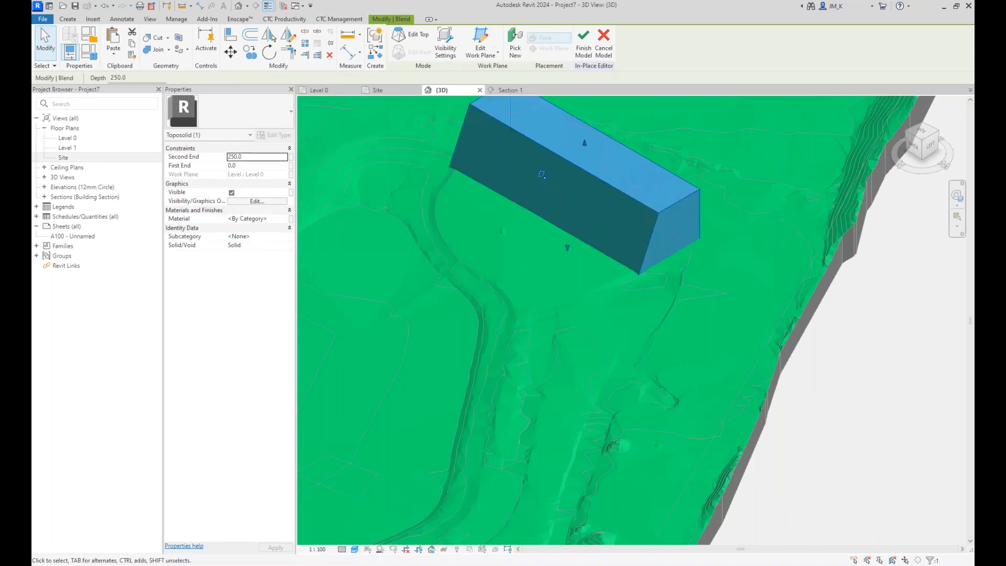
click(803, 378)
scroll(677, 266, down, 2)
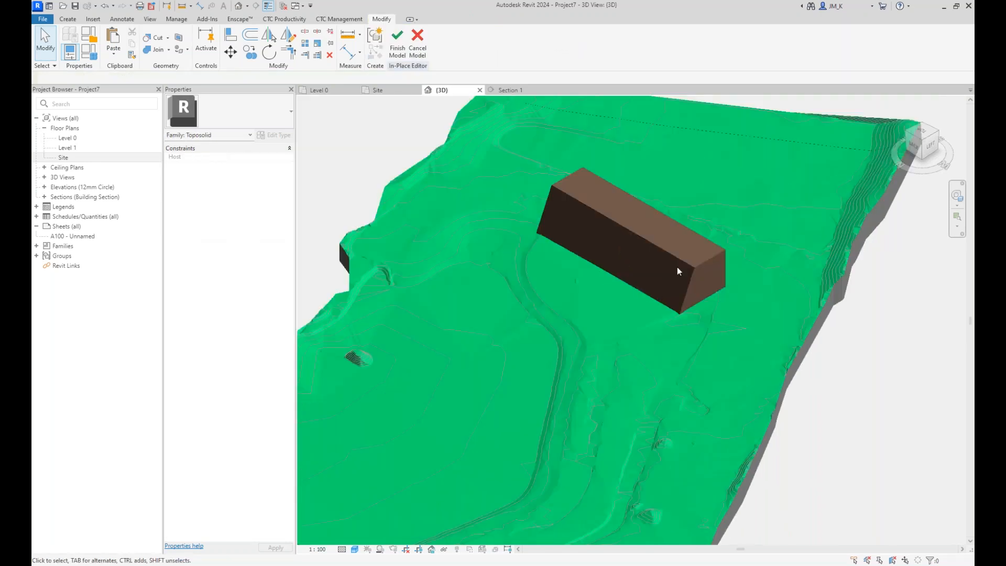
- Assign the Grass material to the blend and deselect it
scroll(679, 269, up, 4)
click(694, 267)
click(278, 219)
text(Grass)
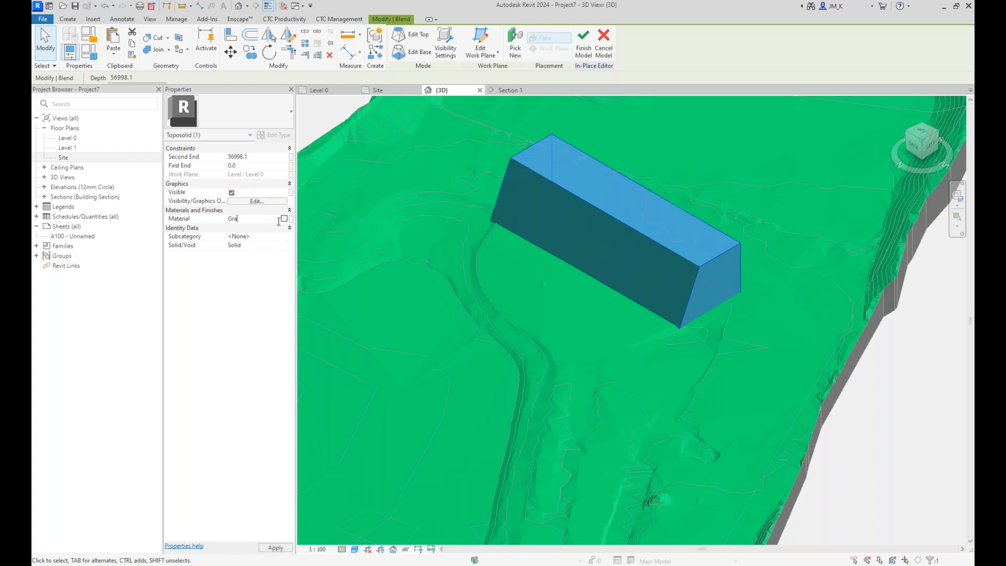
click(502, 414)
- Leave the join command unused and finish the in-place blend model
click(155, 49)
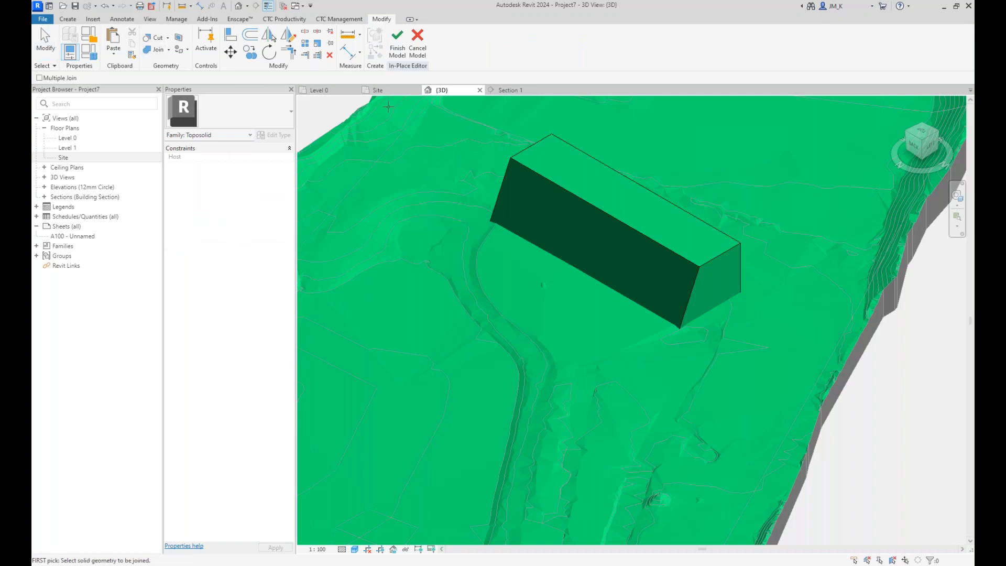
scroll(394, 213, down, 3)
click(397, 43)
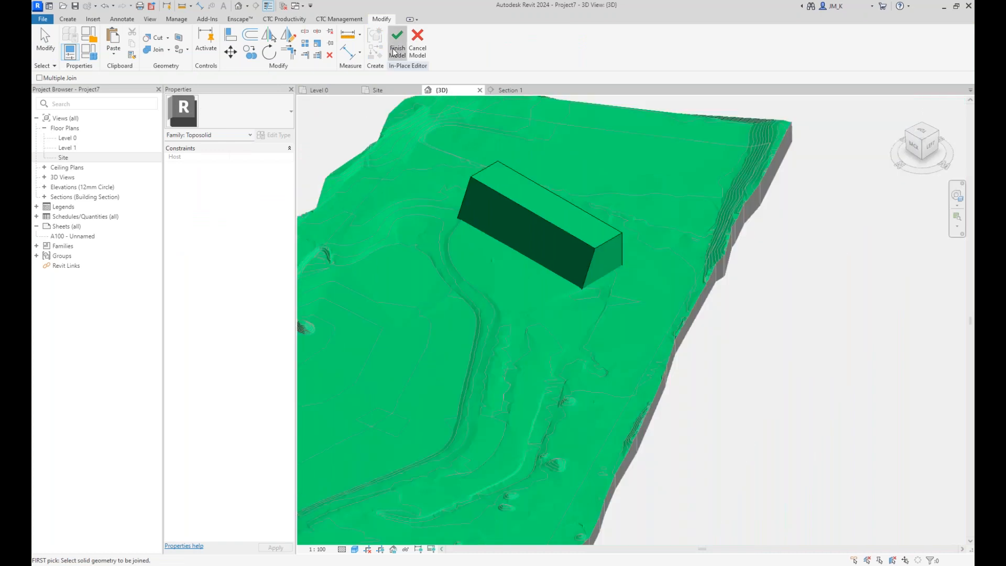
key(Escape)
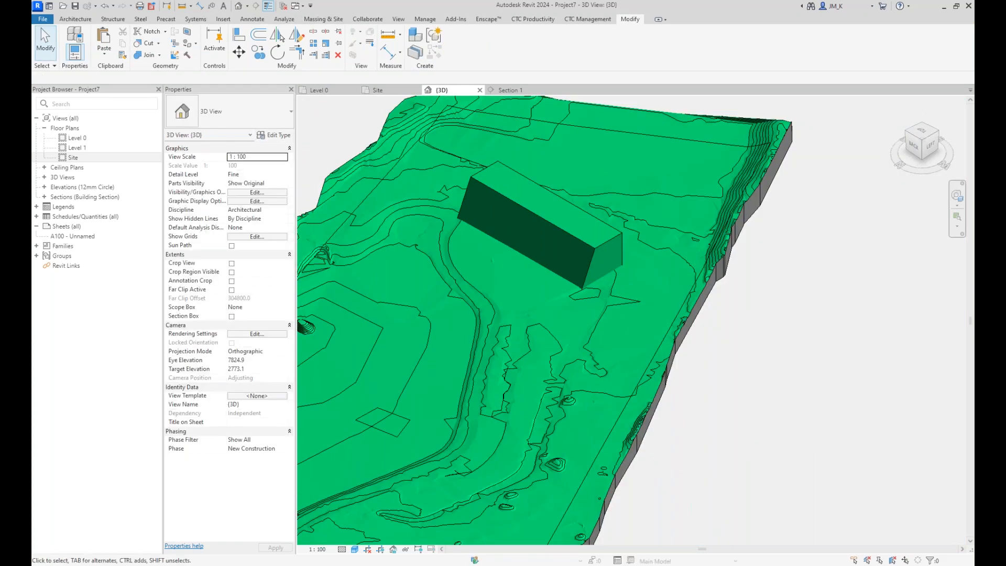
- Join the in-place blend with the large toposolid and exit the join command
click(141, 55)
click(386, 244)
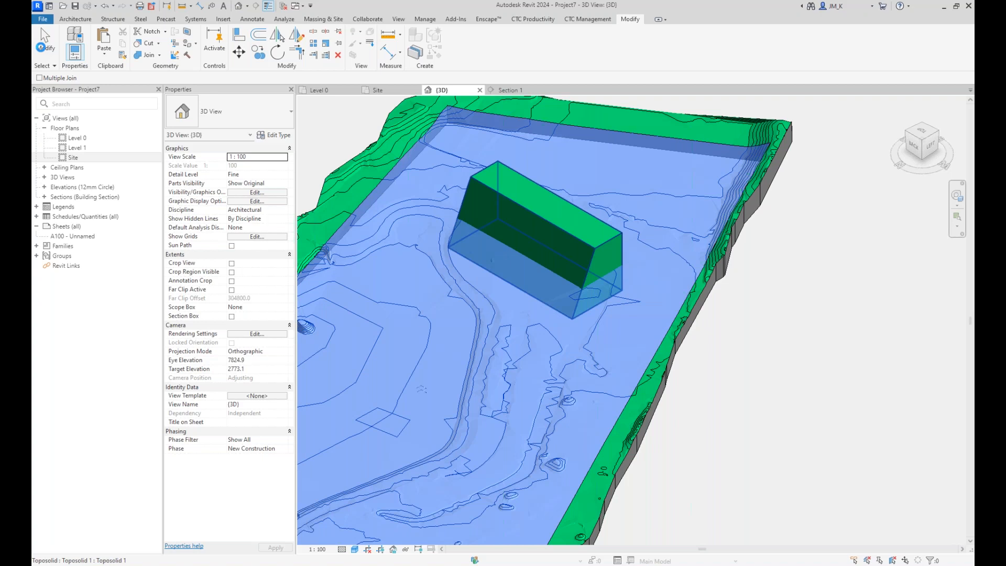
click(41, 47)
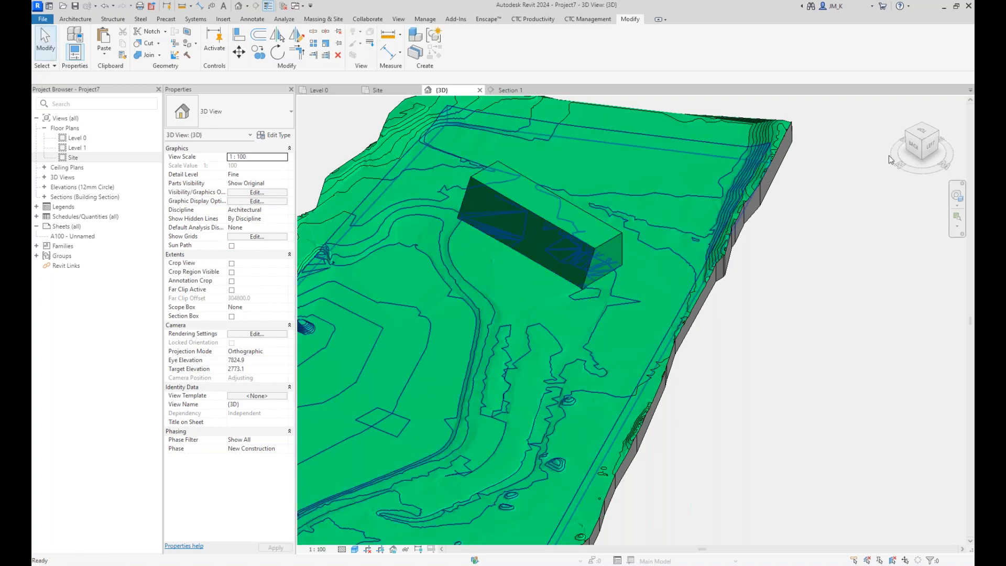
- From the Left view, raise the blend's base into the toposolid's thickness so nothing protrudes underneath, and deselect it
click(930, 145)
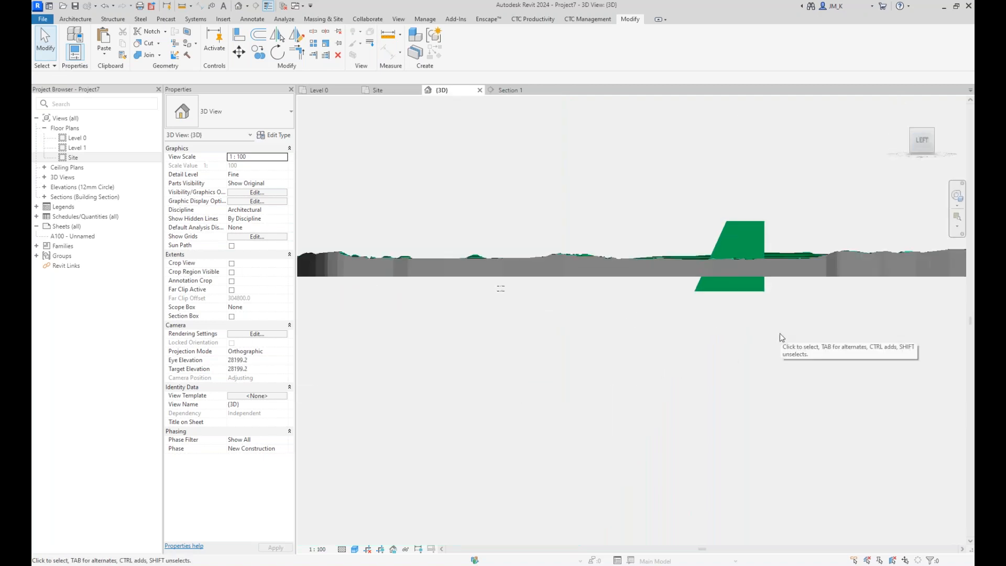
click(687, 233)
middle_drag(687, 233, 582, 393)
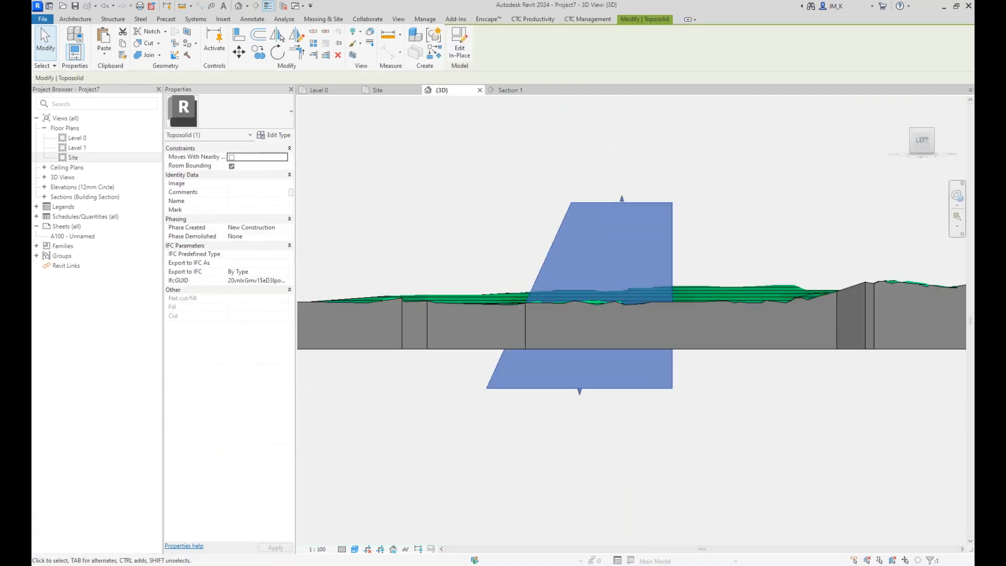
drag(581, 392, 71, 158)
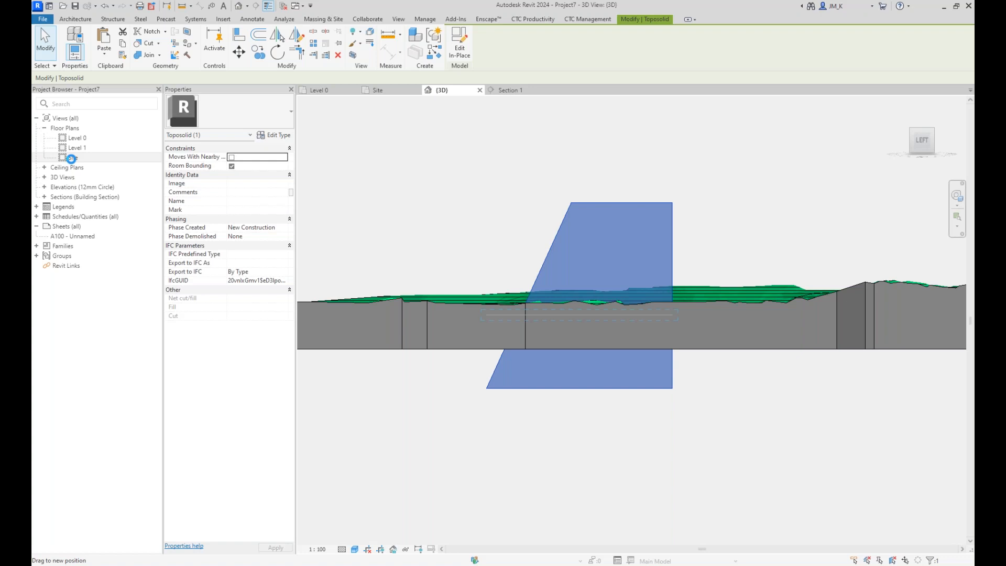
click(765, 201)
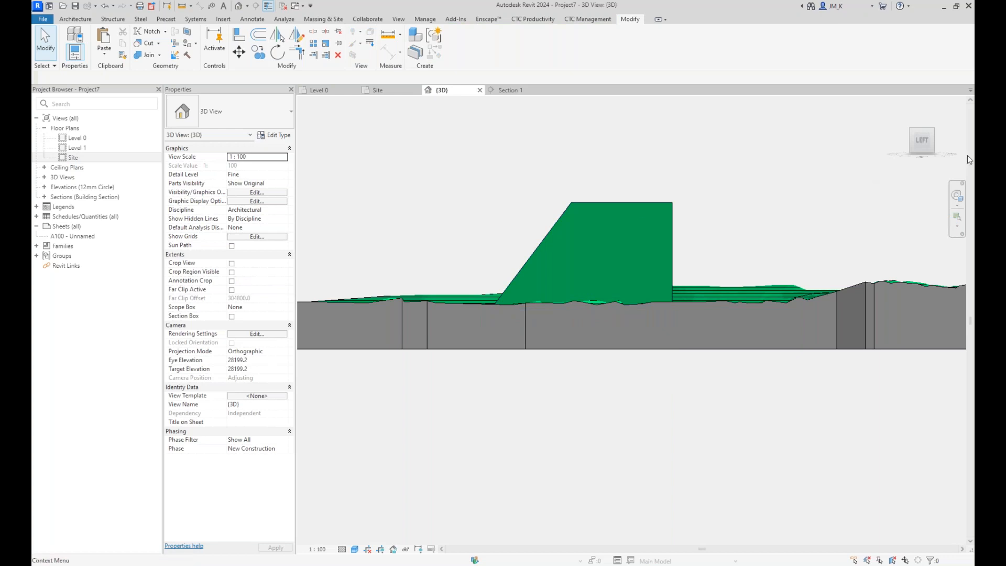
click(922, 131)
drag(947, 178, 843, 163)
scroll(615, 308, down, 3)
scroll(574, 306, down, 4)
scroll(523, 223, up, 4)
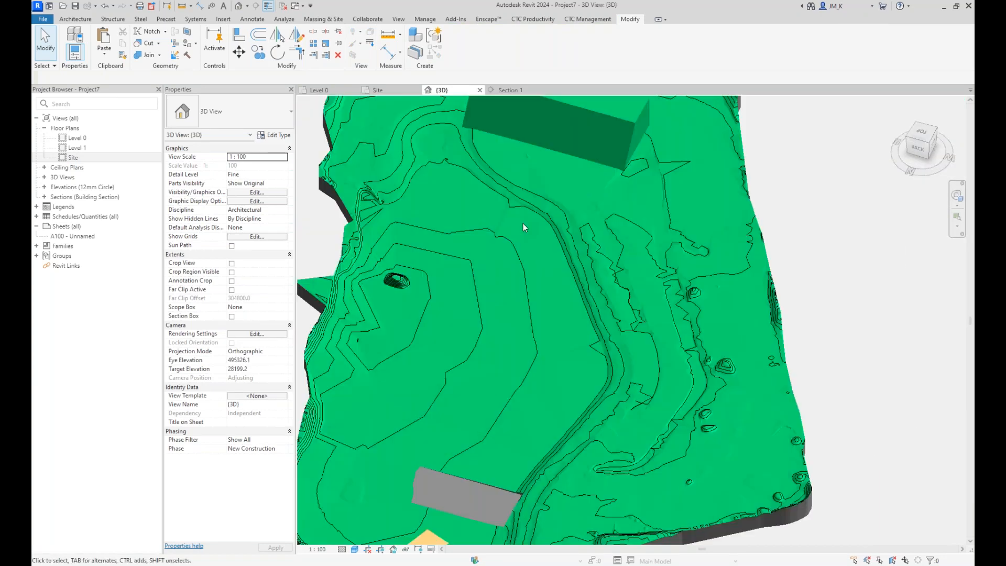
middle_drag(522, 223, 582, 285)
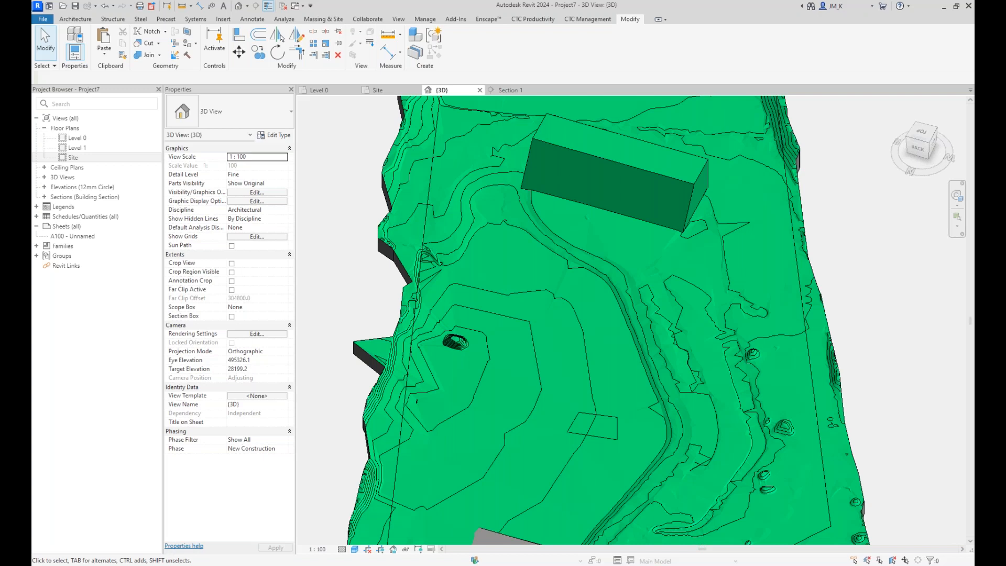
- Open the Site floor plan and frame the blend's rectangular footprint
double_click(76, 157)
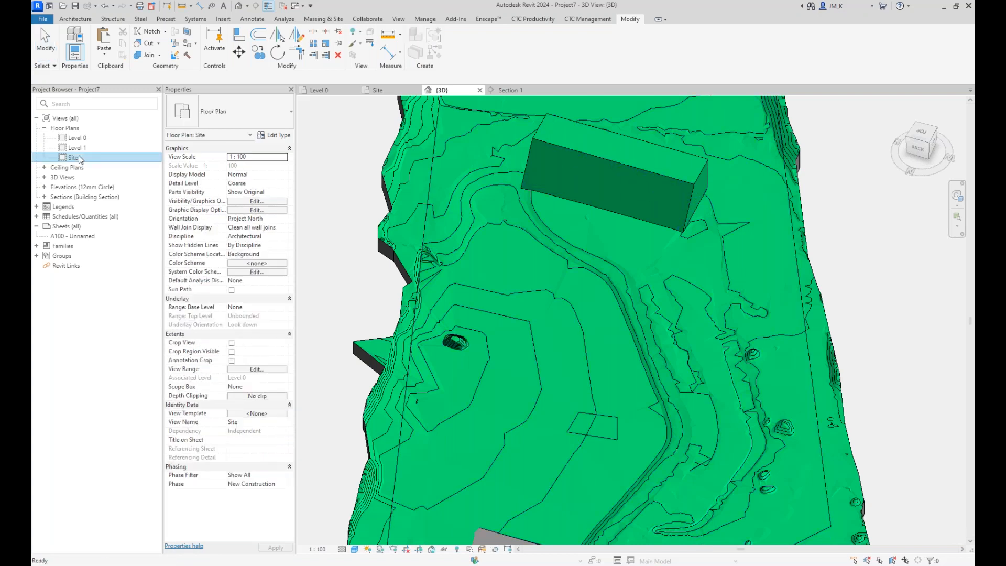
scroll(565, 137, down, 3)
middle_drag(541, 278, 566, 171)
middle_drag(588, 482, 535, 374)
scroll(535, 374, up, 2)
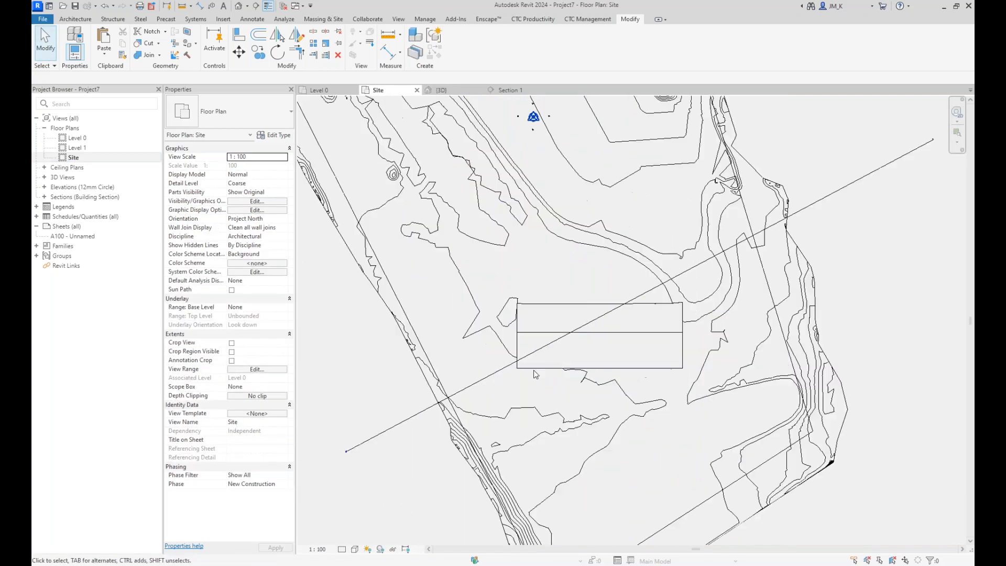
- Draw a reference plane diagonally across the blend, parallel to and just above the section line, and exit the command
click(74, 20)
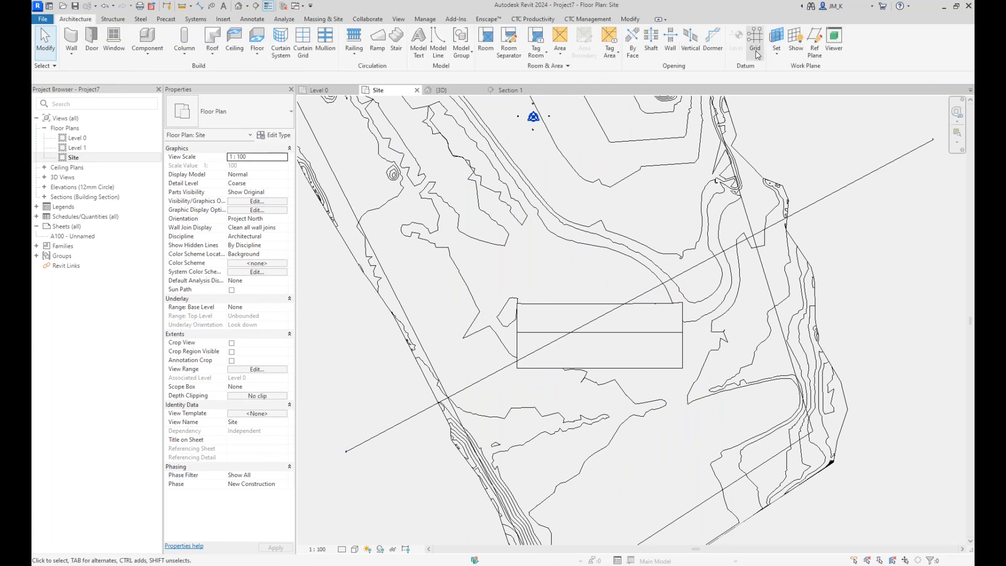
click(777, 61)
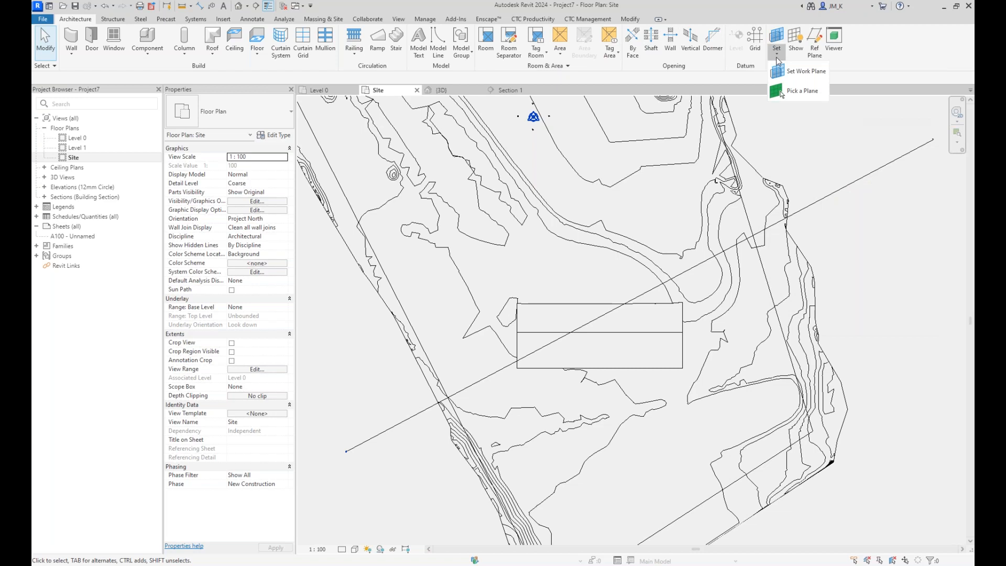
click(814, 44)
click(540, 355)
click(767, 238)
key(Escape)
key(Escape)
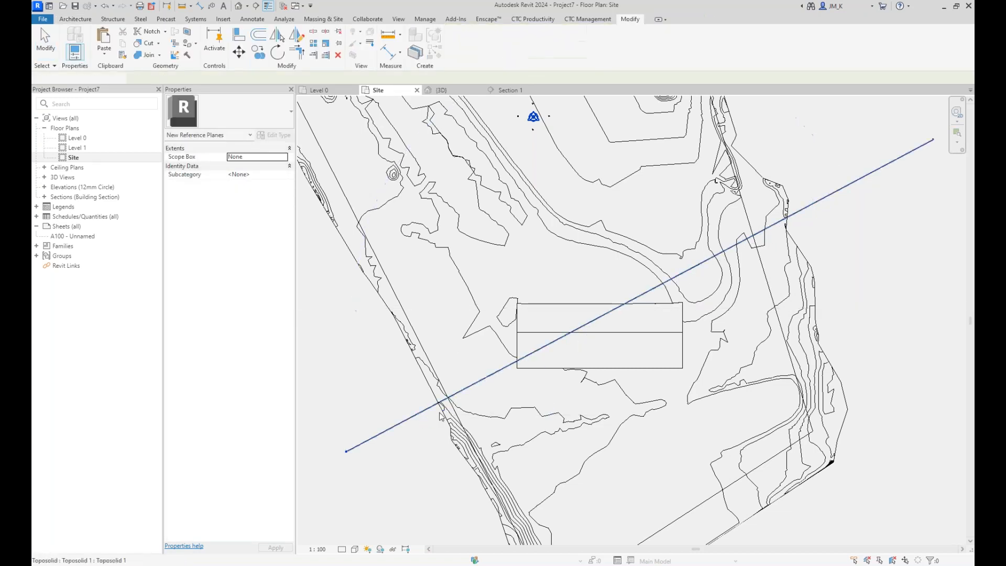
- Name the new diagonal reference plane Tunnel and deselect it
click(410, 390)
click(411, 399)
text(Tunnel)
key(Return)
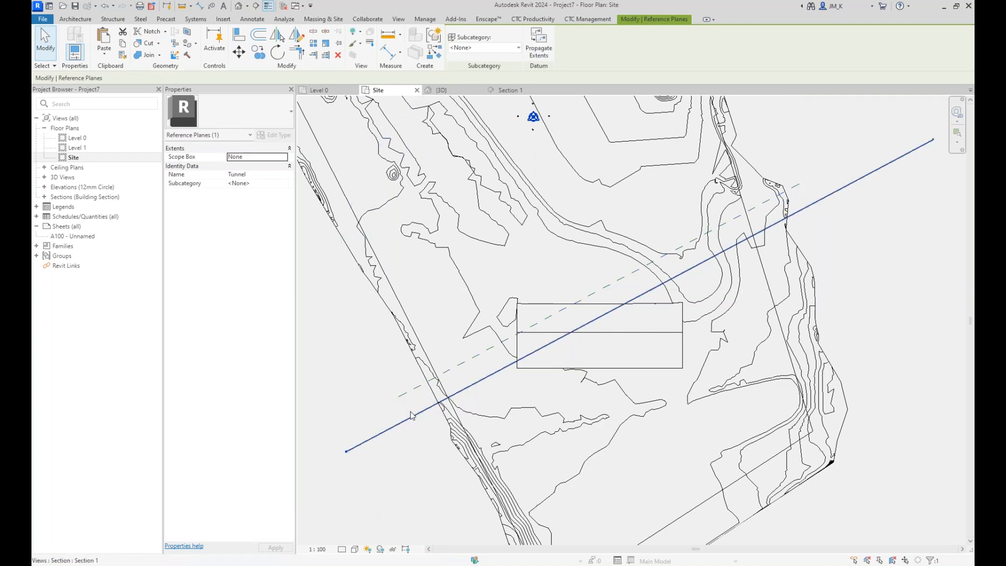
key(Escape)
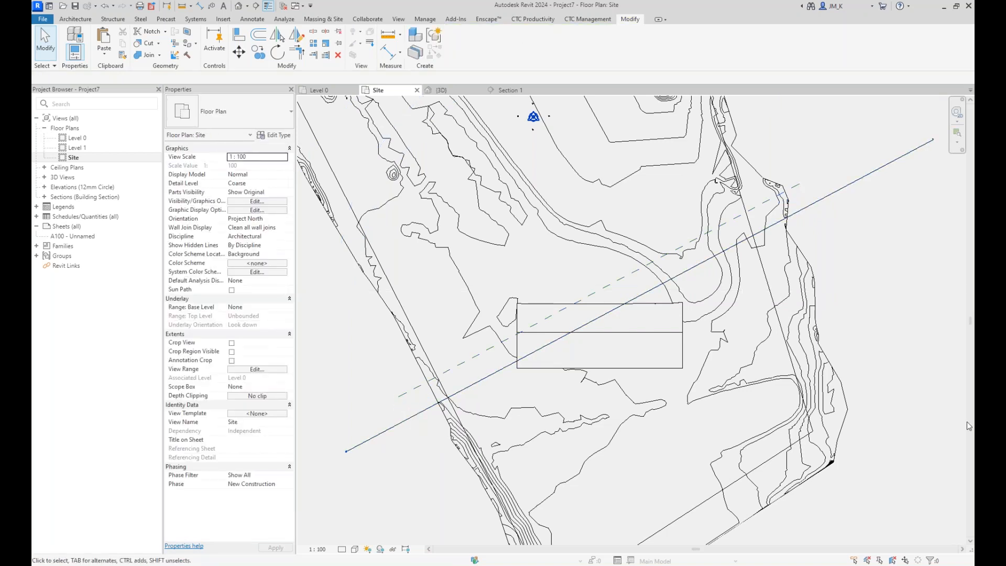
- Start an in-place model in the Toposolid category and name it for the tunnel
click(75, 19)
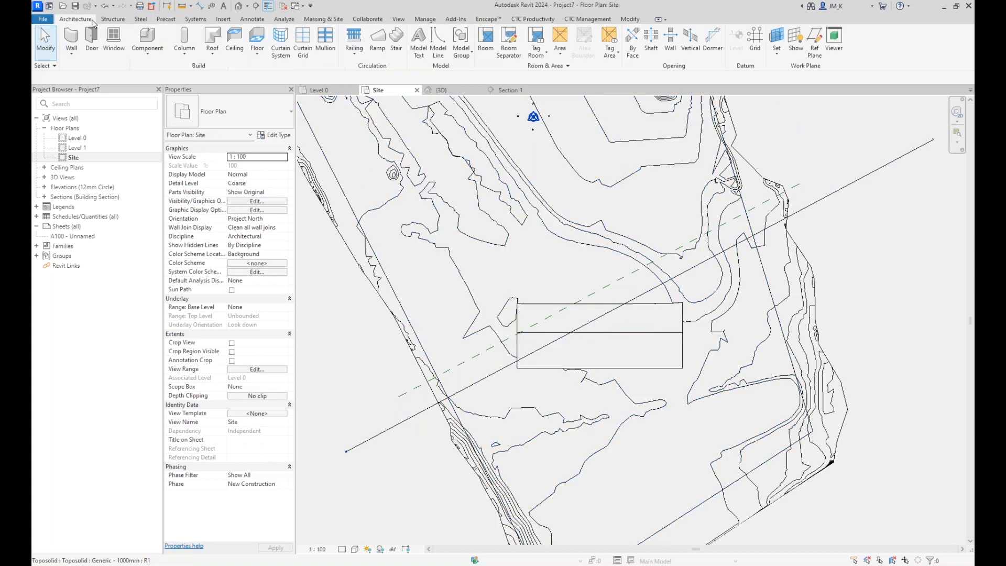
click(147, 56)
click(163, 93)
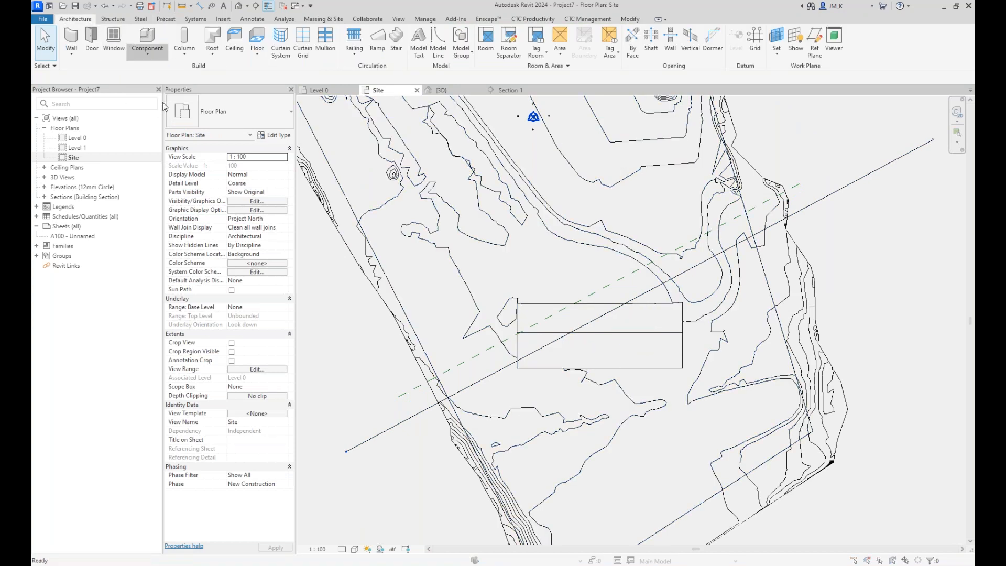
scroll(341, 294, down, 8)
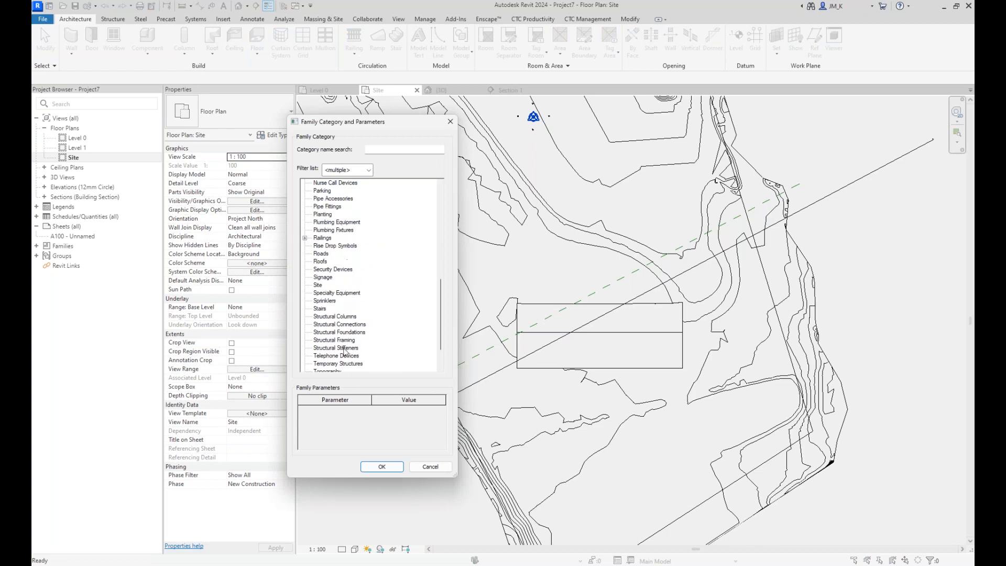
click(391, 466)
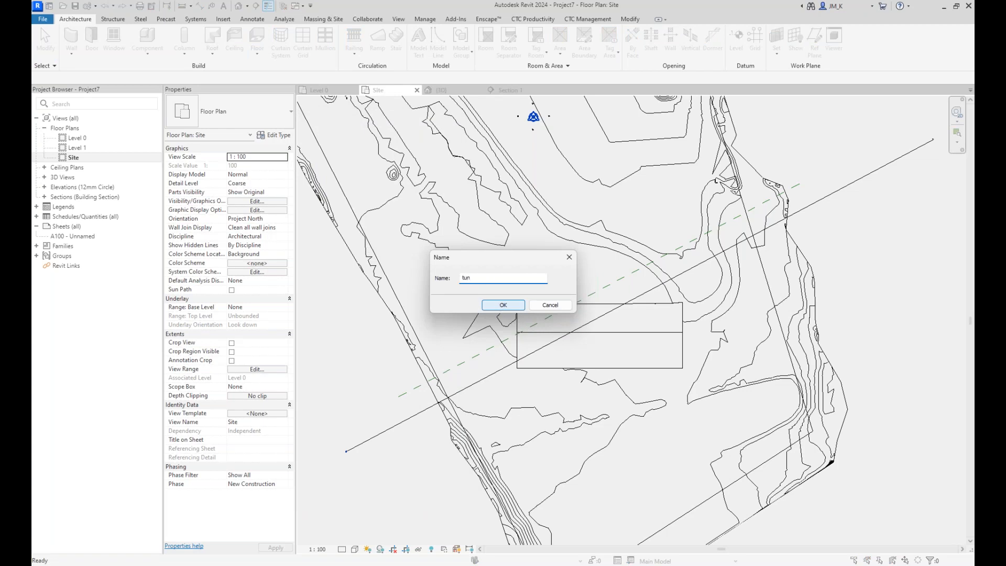
key(Return)
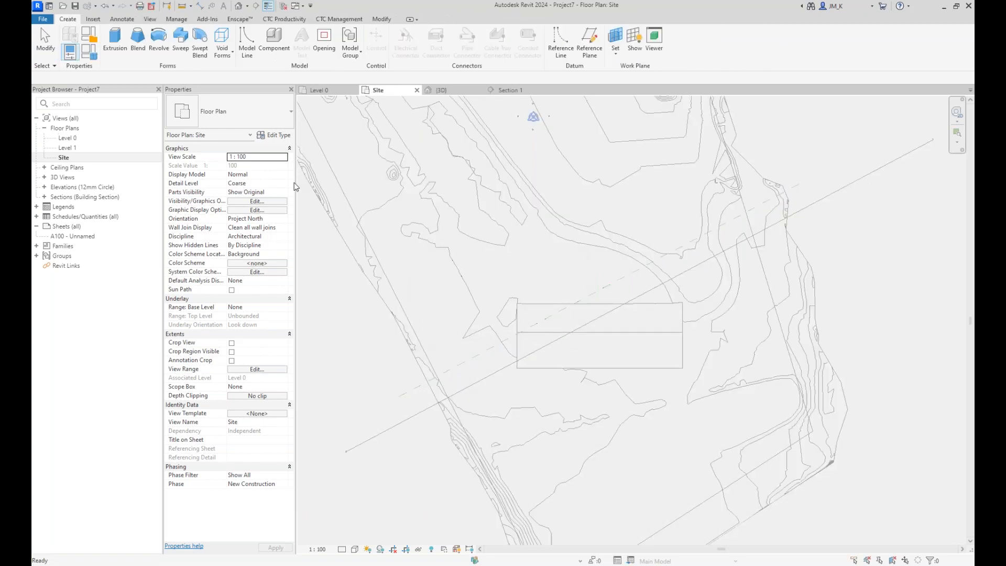
- Start a void sweep with a sketched path on the Tunnel reference plane, using Section 1 as the sketch view
click(222, 52)
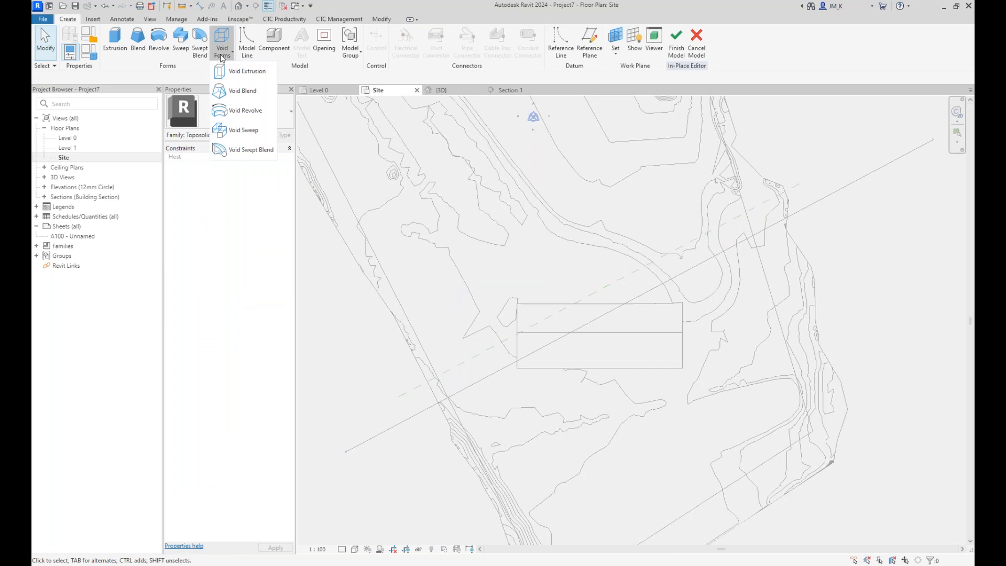
click(242, 130)
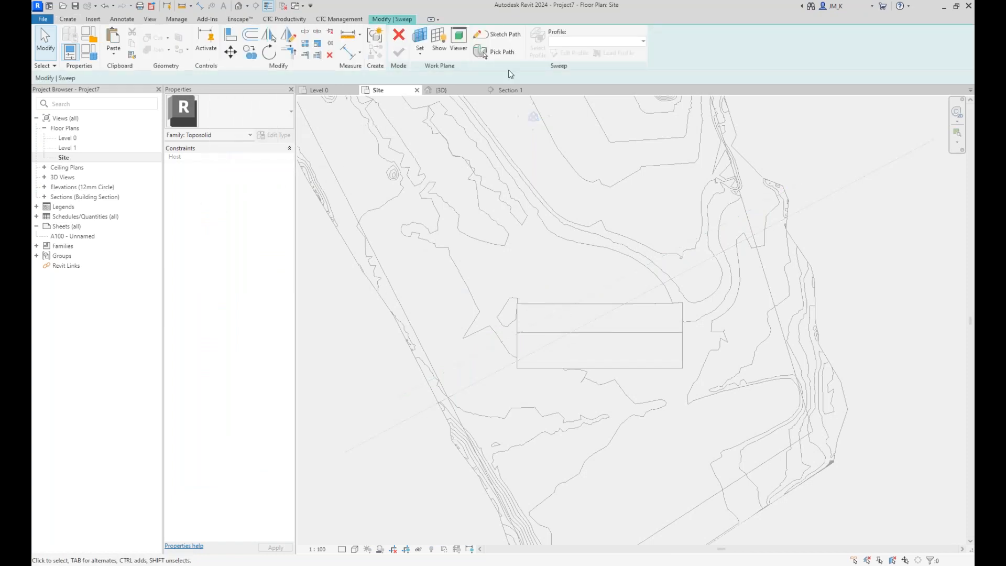
click(500, 34)
click(484, 53)
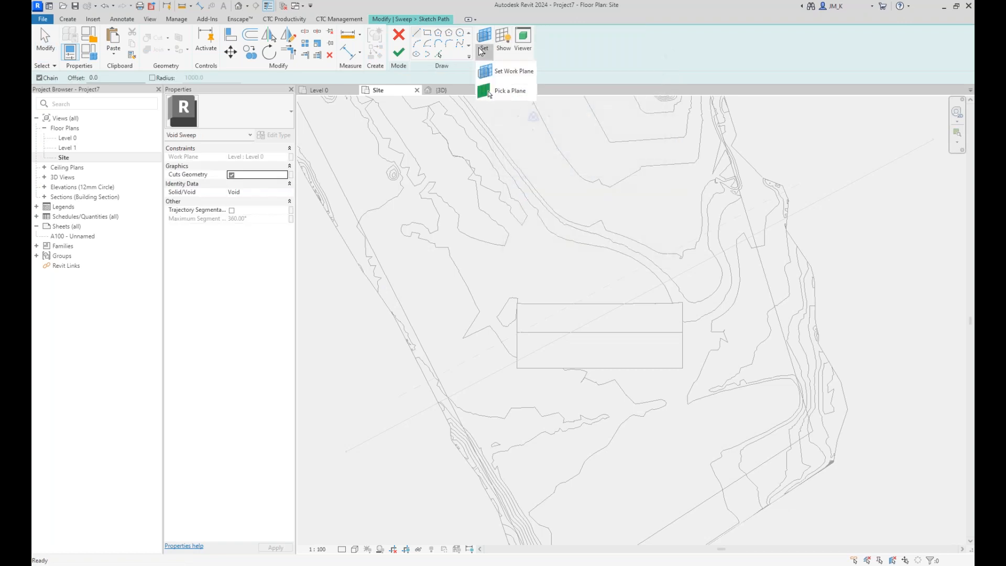
click(511, 71)
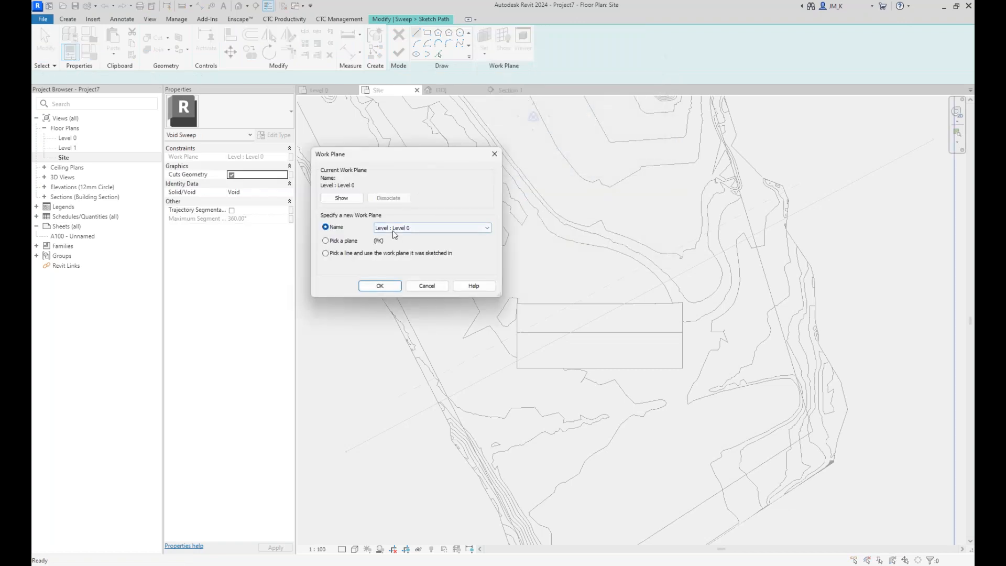
click(396, 228)
click(397, 250)
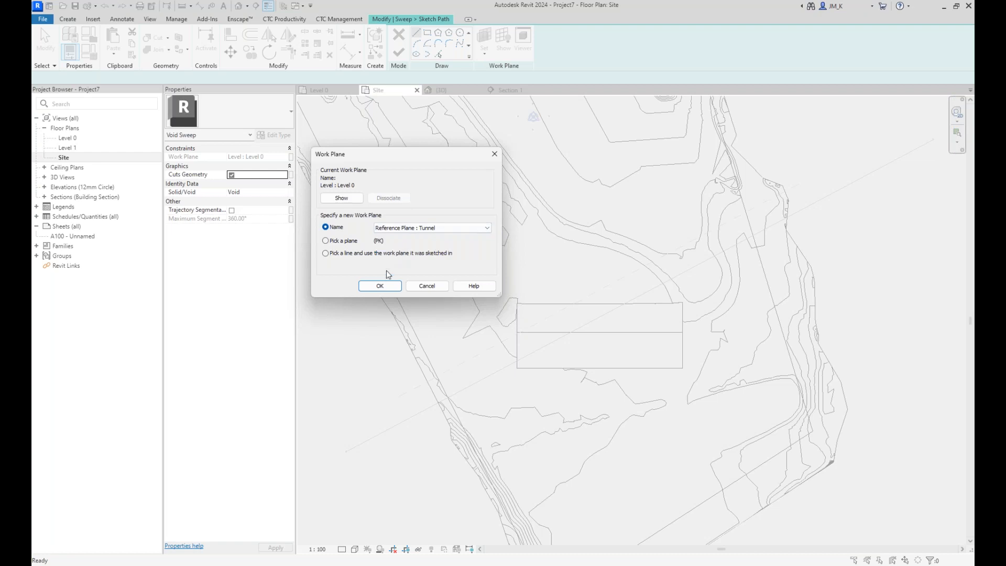
click(386, 288)
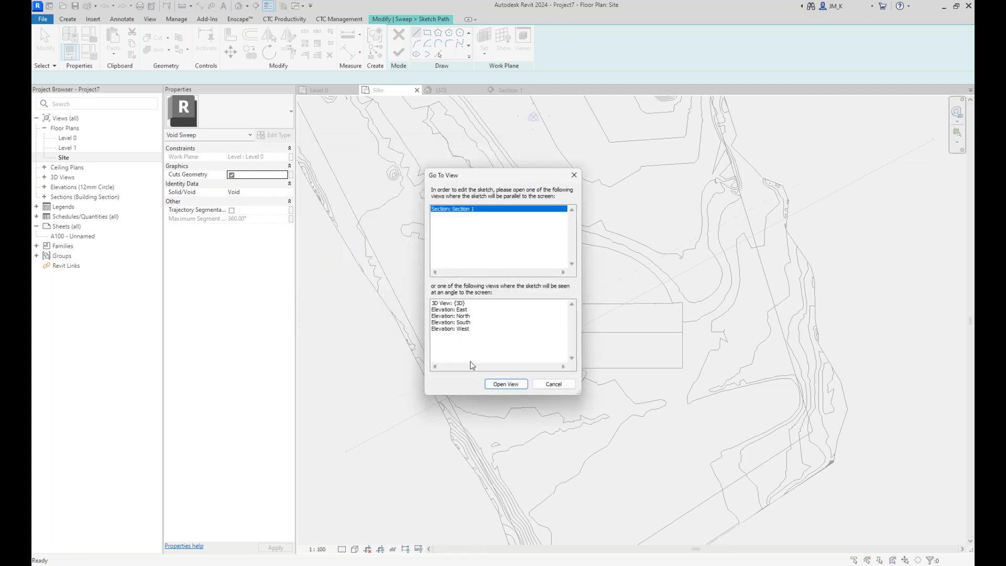
click(506, 384)
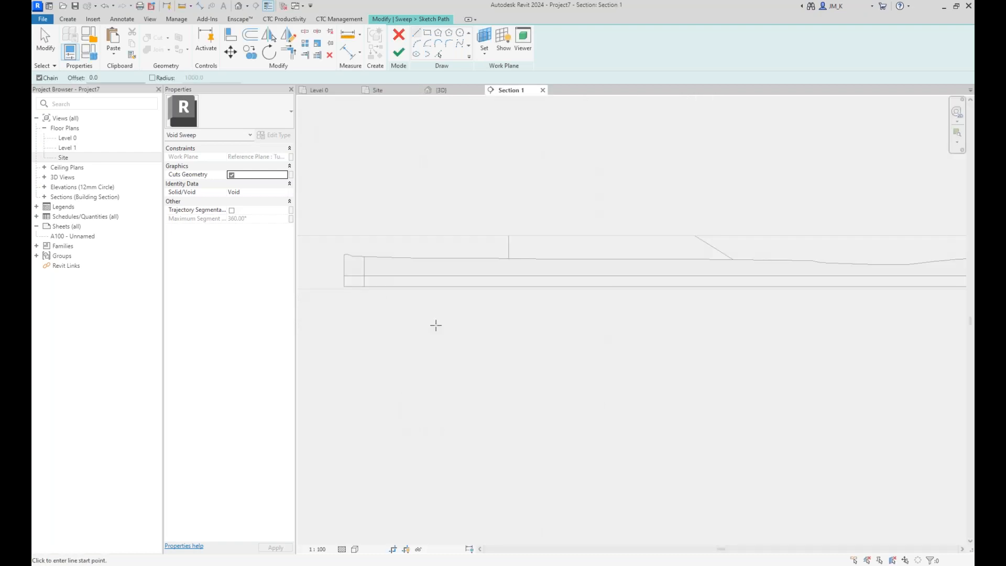
- Sketch a horizontal path line within the toposolid's thickness and a ramp about 31,850 mm long rising from its right end to the terrain surface
scroll(487, 276, up, 4)
scroll(432, 259, down, 4)
scroll(556, 286, up, 1)
middle_drag(556, 287, 519, 282)
scroll(458, 262, up, 2)
click(432, 266)
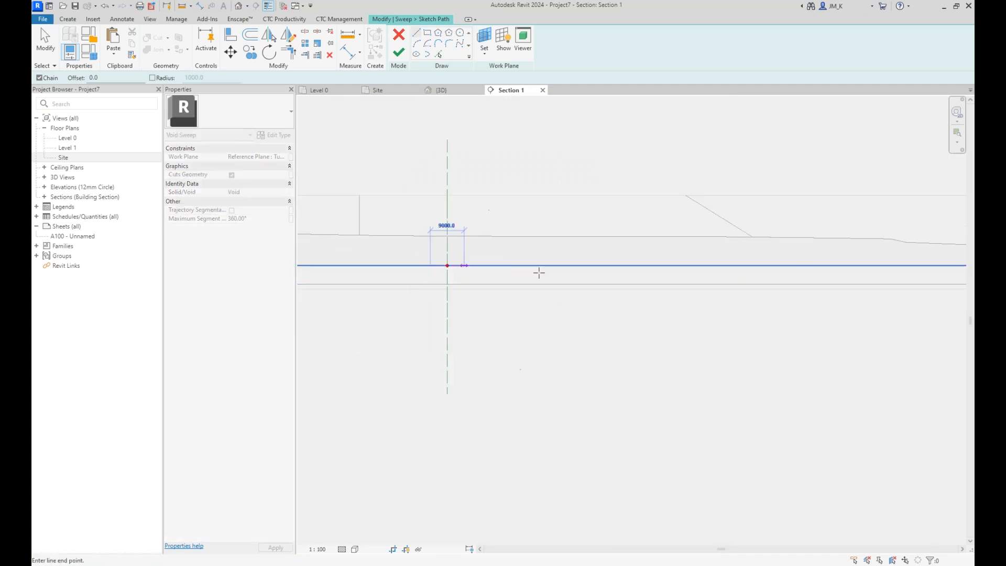
click(584, 266)
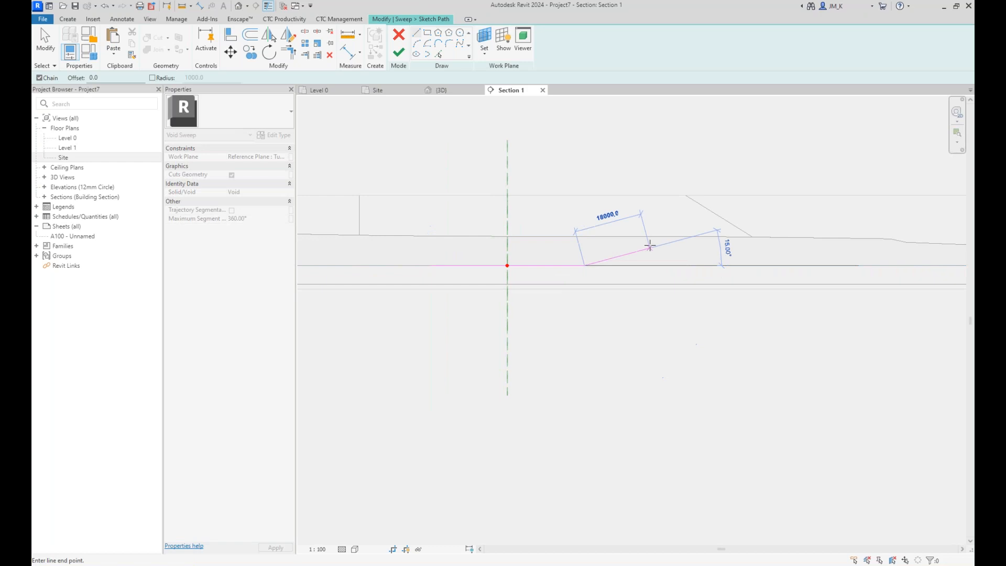
click(711, 236)
key(Escape)
key(Escape)
- Sketch a ramp about 65,000 mm long from the horizontal line's left end up to the terrain surface, and finish the sweep path
click(416, 33)
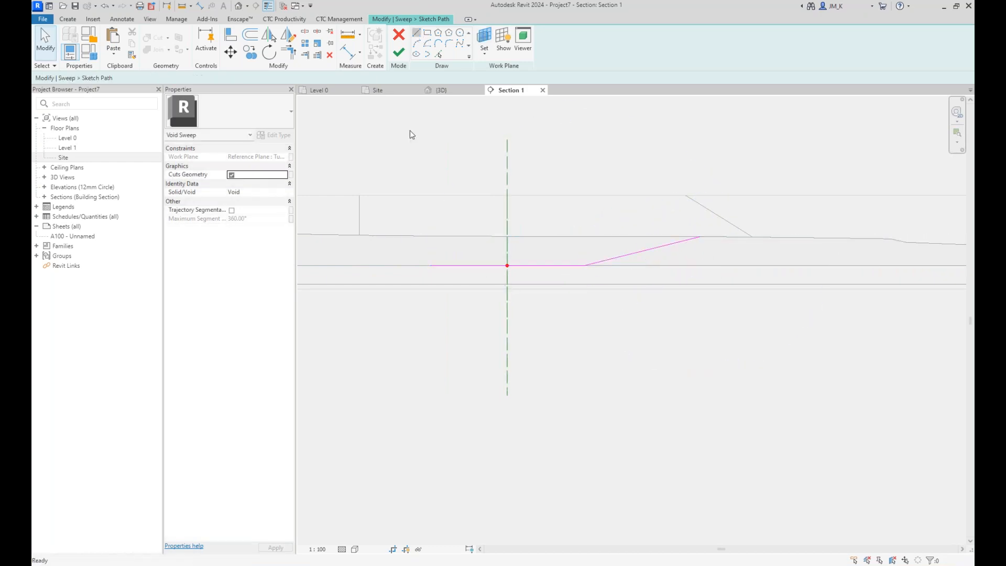
click(429, 265)
scroll(401, 270, down, 1)
middle_drag(411, 272, 618, 306)
scroll(516, 286, down, 3)
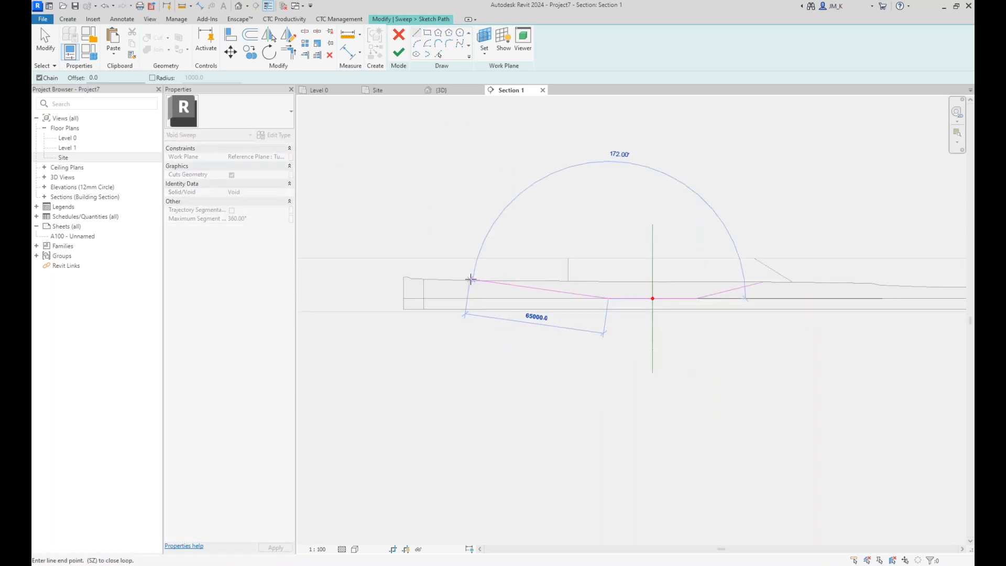
key(Escape)
key(Escape)
scroll(714, 293, up, 3)
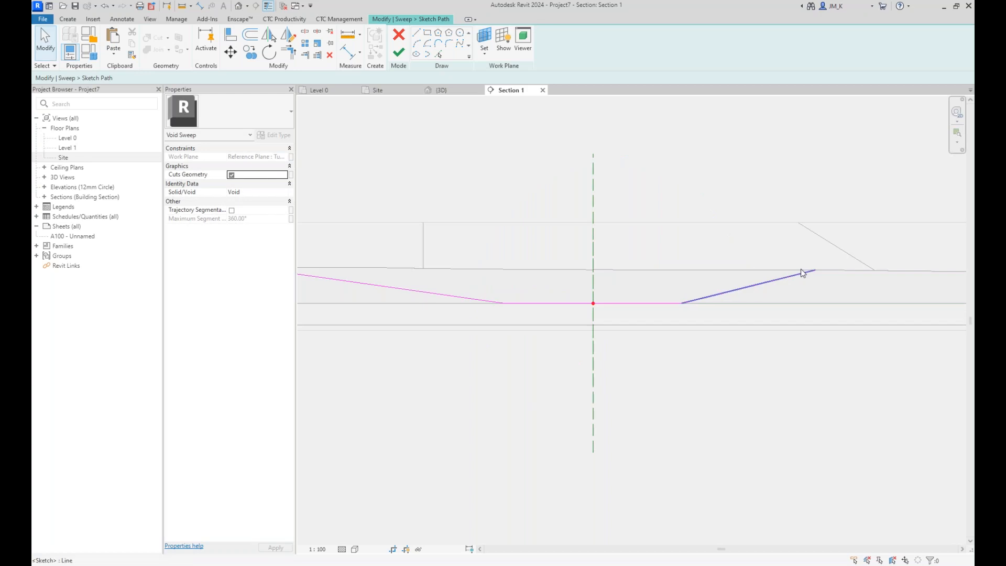
click(756, 284)
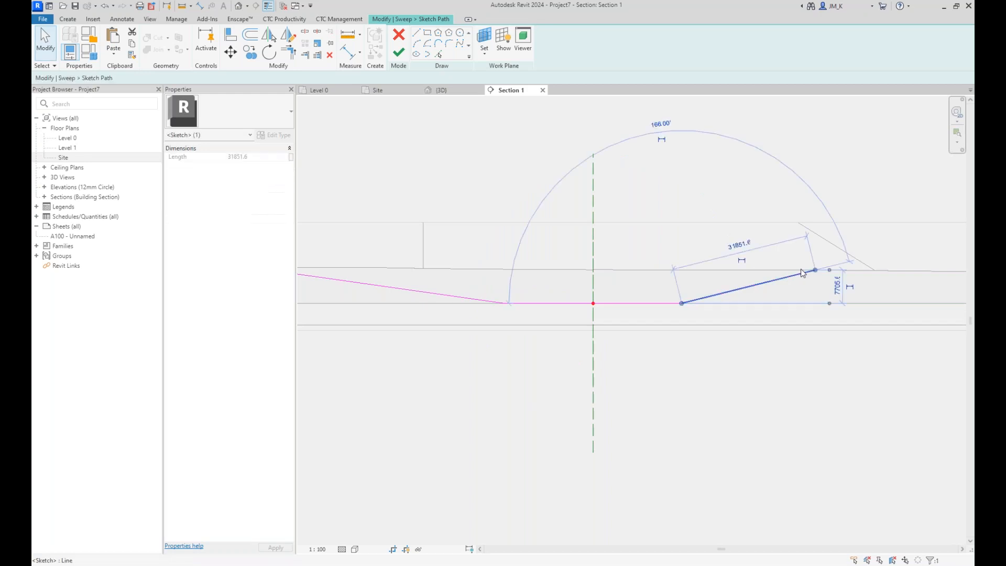
click(399, 53)
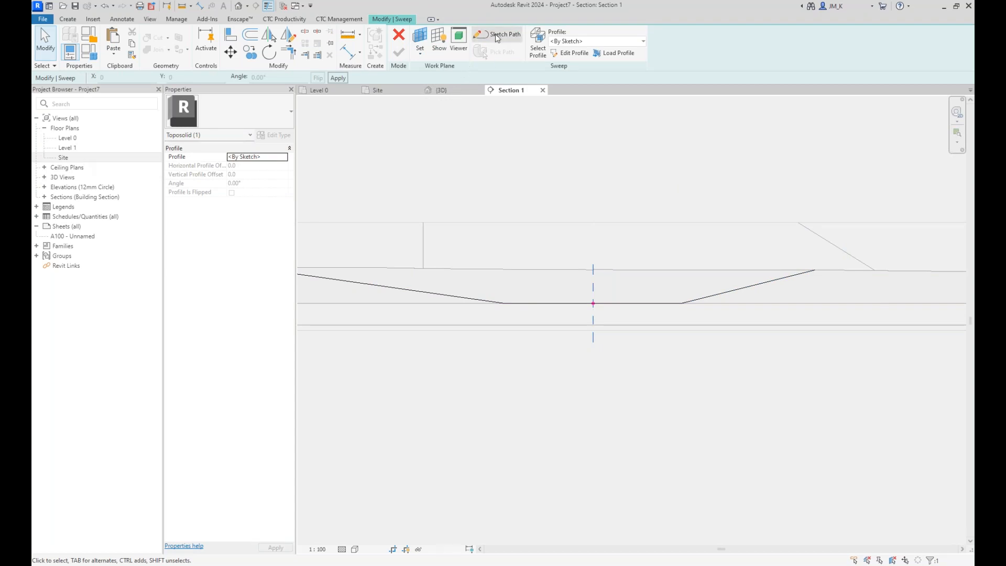
- Edit the void sweep's profile in the 3D view and orient that view to the Profile plane reference plane
click(564, 57)
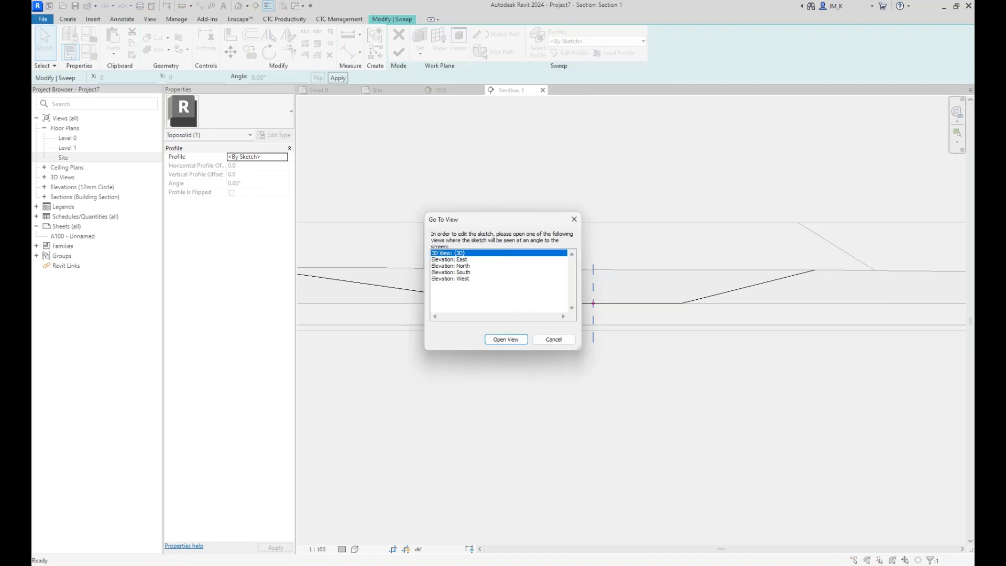
click(503, 340)
scroll(465, 285, down, 6)
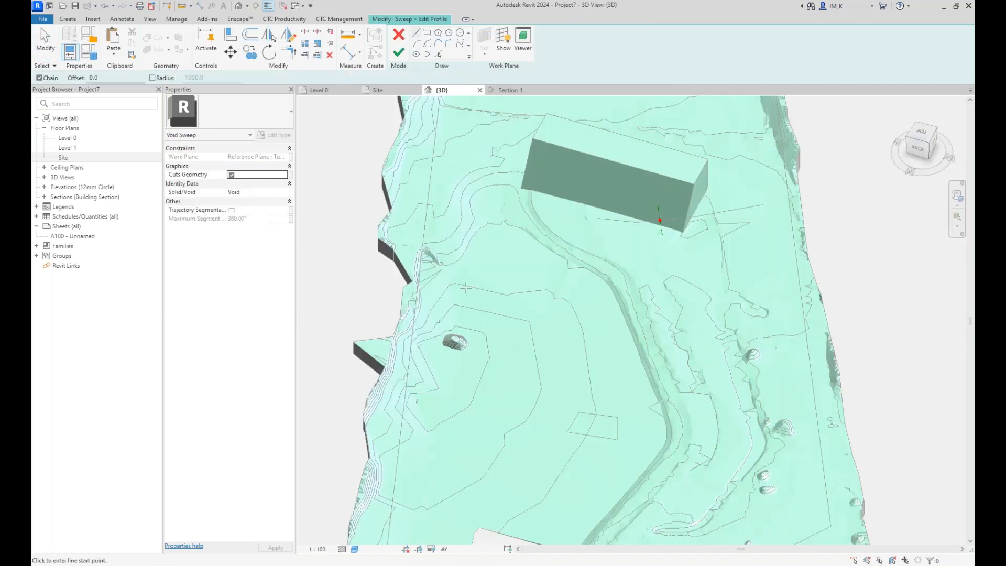
right_click(943, 141)
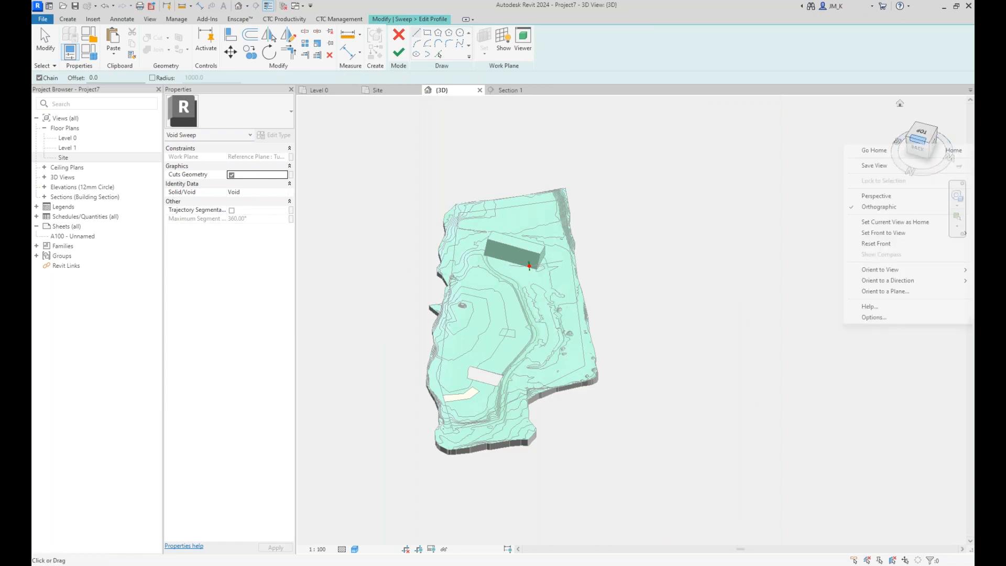
click(894, 292)
click(432, 227)
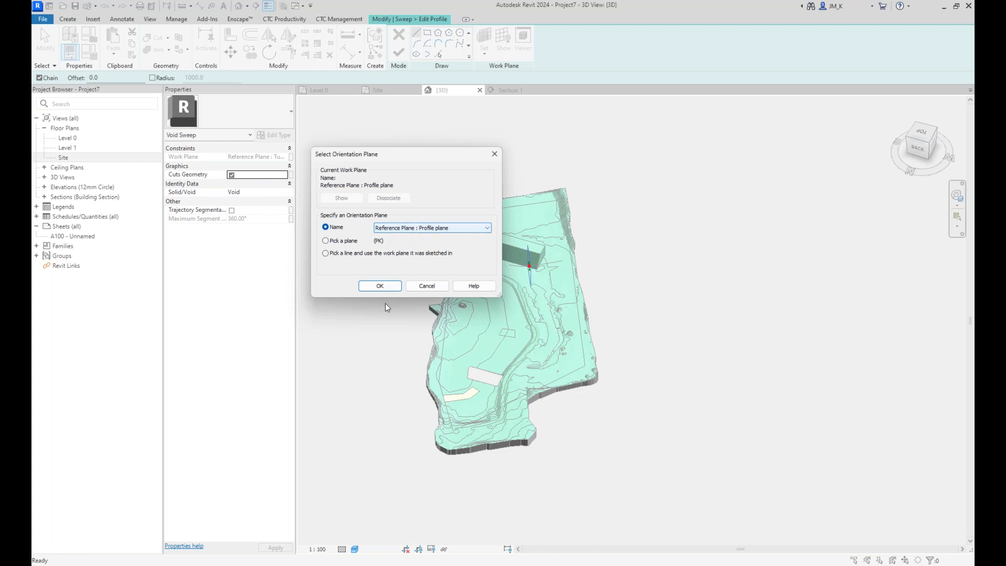
click(382, 286)
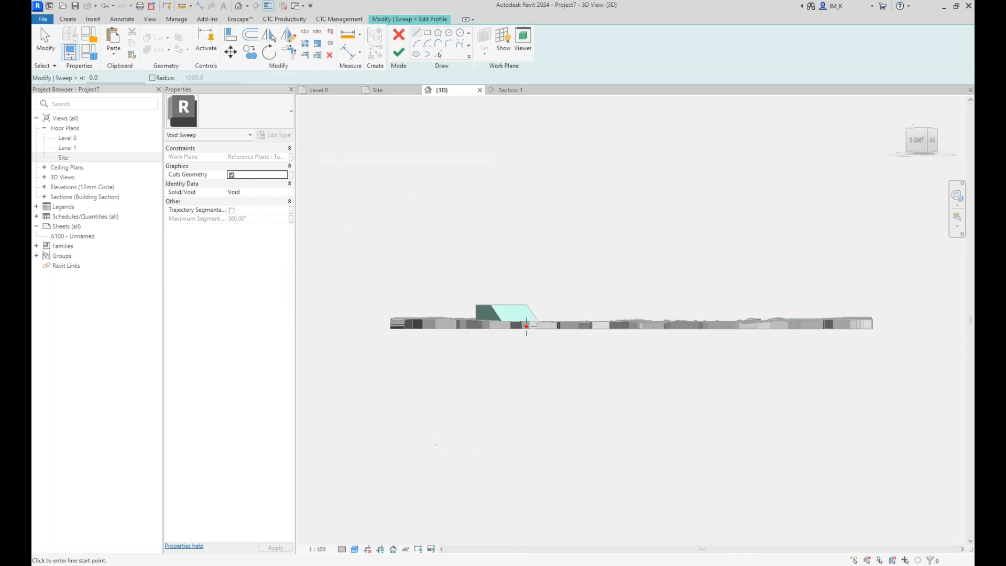
scroll(527, 328, up, 10)
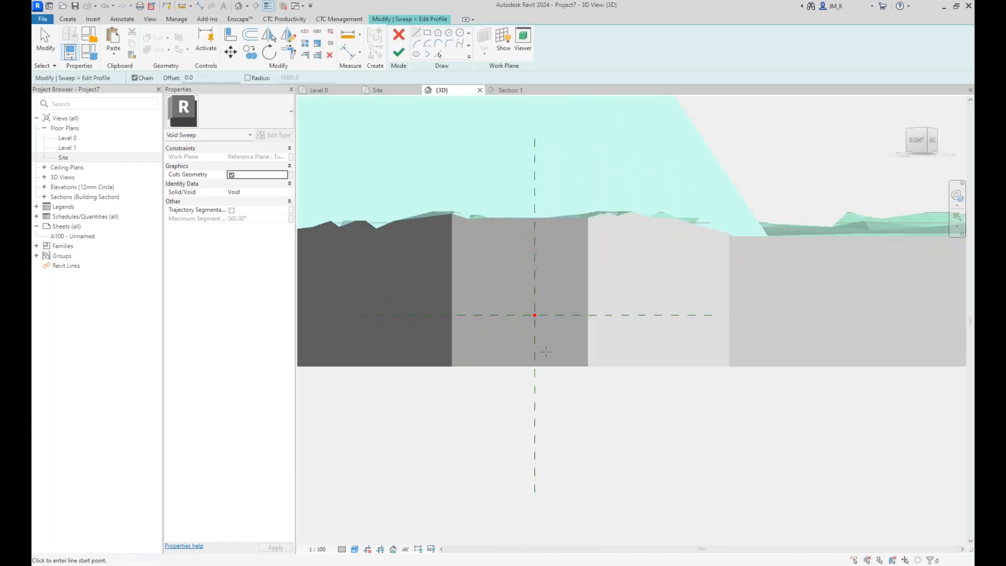
- Set the 3D view to Coarse detail level and Wireframe visual style
click(342, 550)
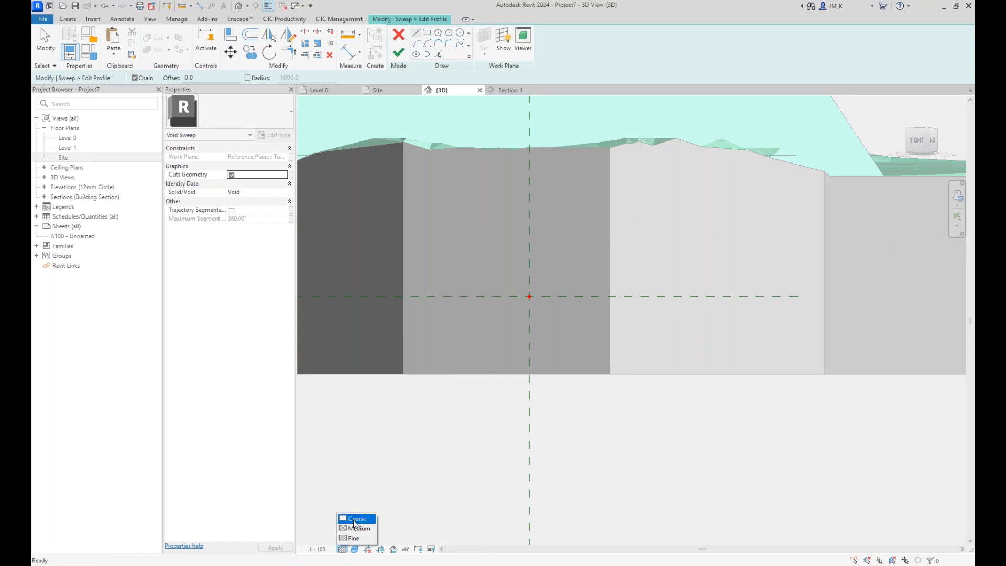
click(354, 522)
click(355, 549)
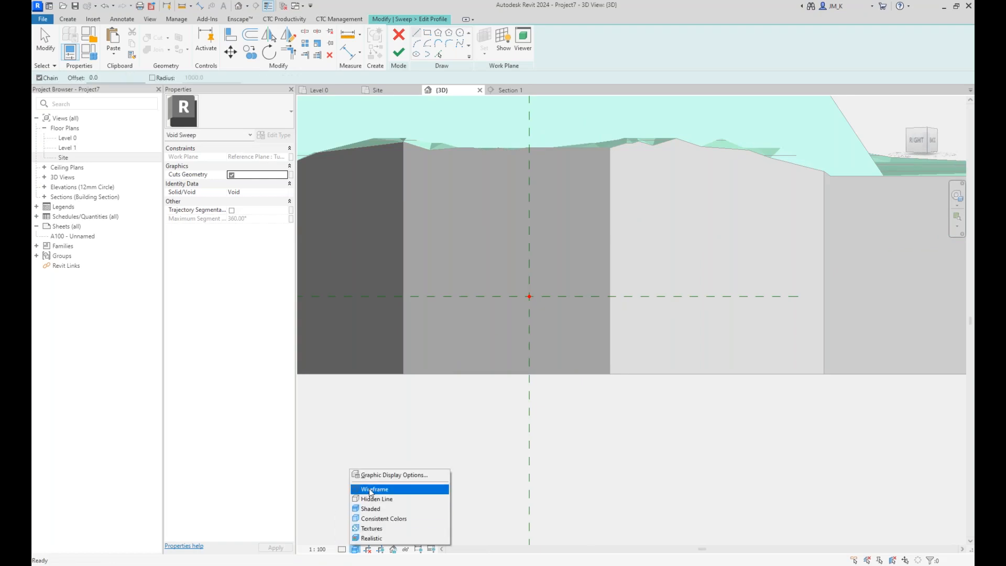
click(371, 489)
- Sketch half the tunnel profile from the path point, with a step about 700 mm high and 1,900 mm wide and a side about 5,800 mm high
scroll(555, 260, up, 1)
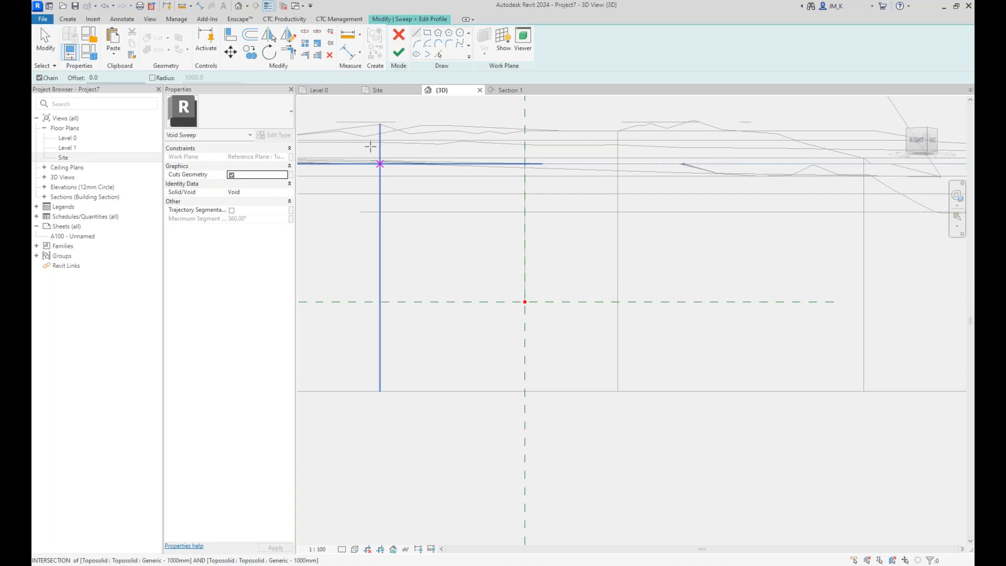
click(417, 35)
click(524, 301)
click(623, 302)
click(623, 289)
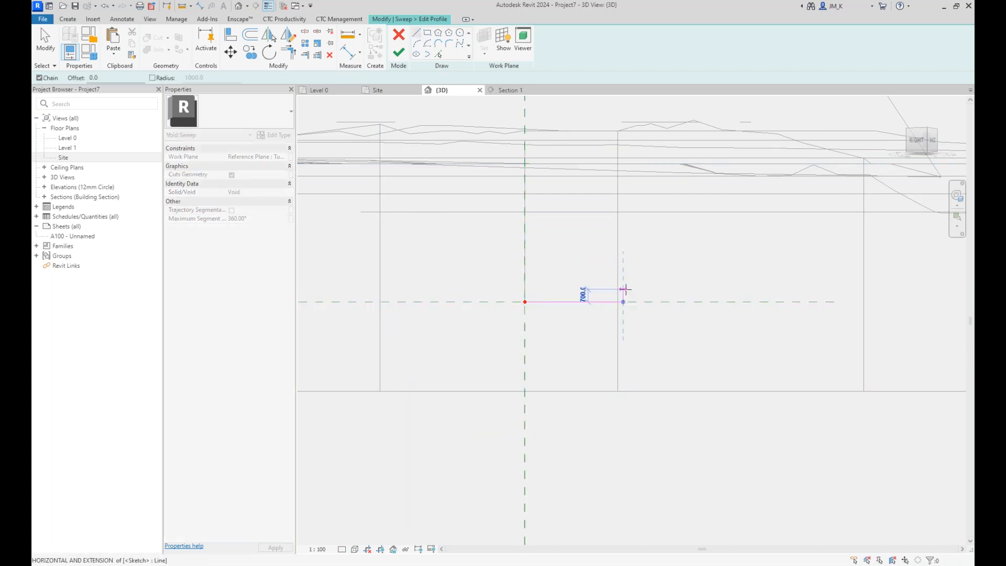
click(656, 289)
click(656, 185)
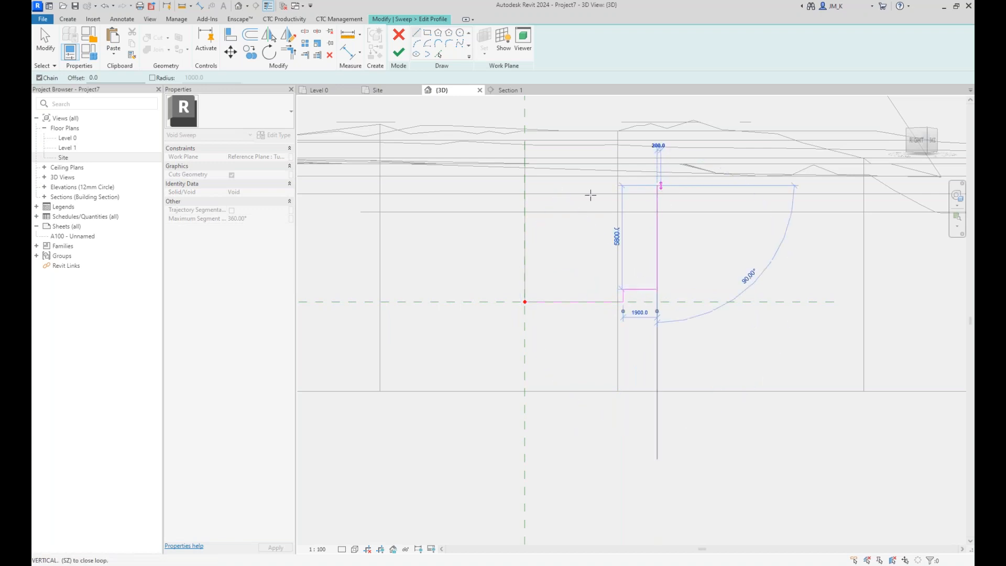
click(524, 184)
key(Escape)
key(Escape)
- Mirror a copy of the five half-profile lines about the vertical centre axis to close the tunnel profile
drag(511, 172, 713, 357)
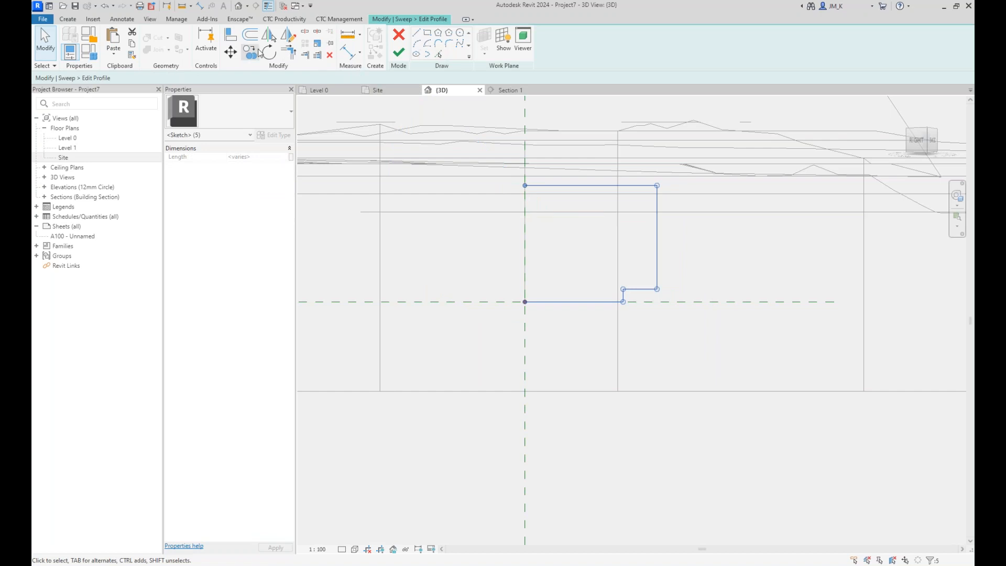
click(287, 34)
click(526, 255)
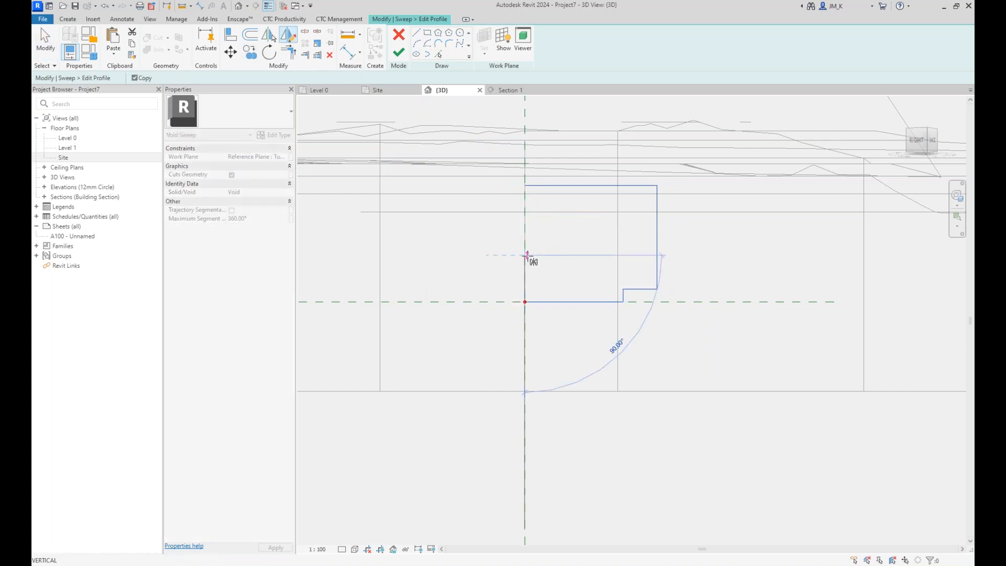
click(524, 213)
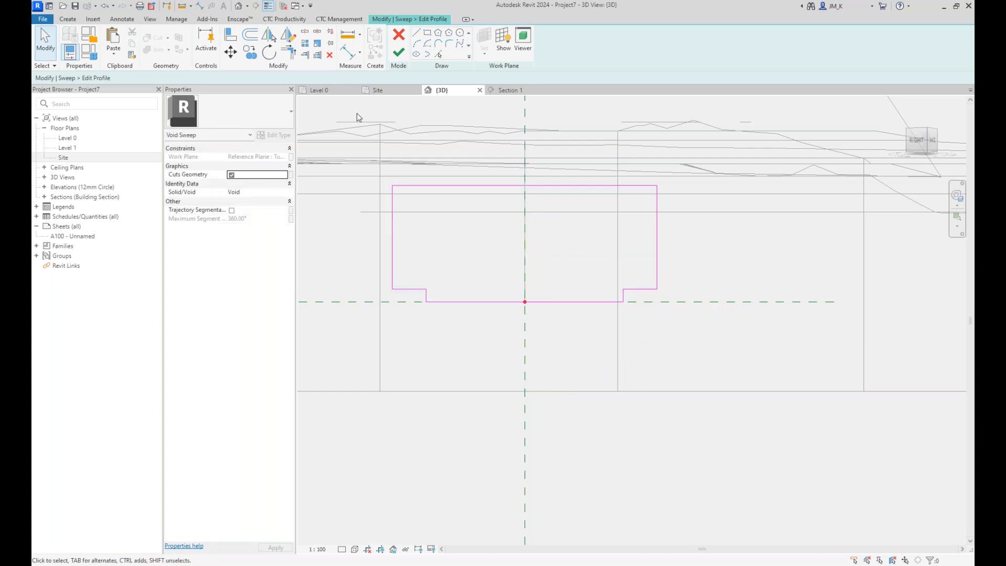
- Check the height between the tunnel profile's bottom and top edges with an aligned dimension
click(350, 50)
click(479, 302)
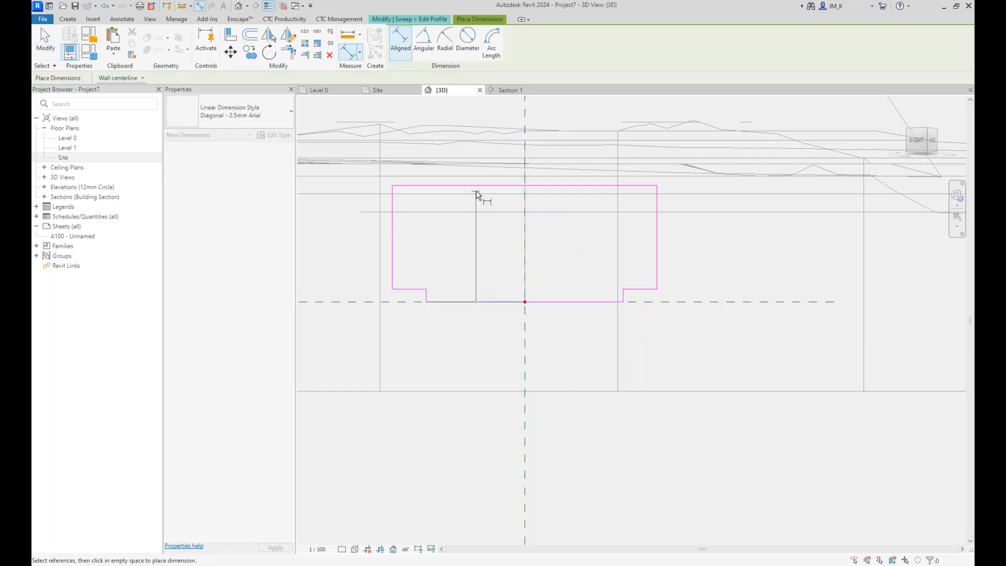
key(Escape)
key(Escape)
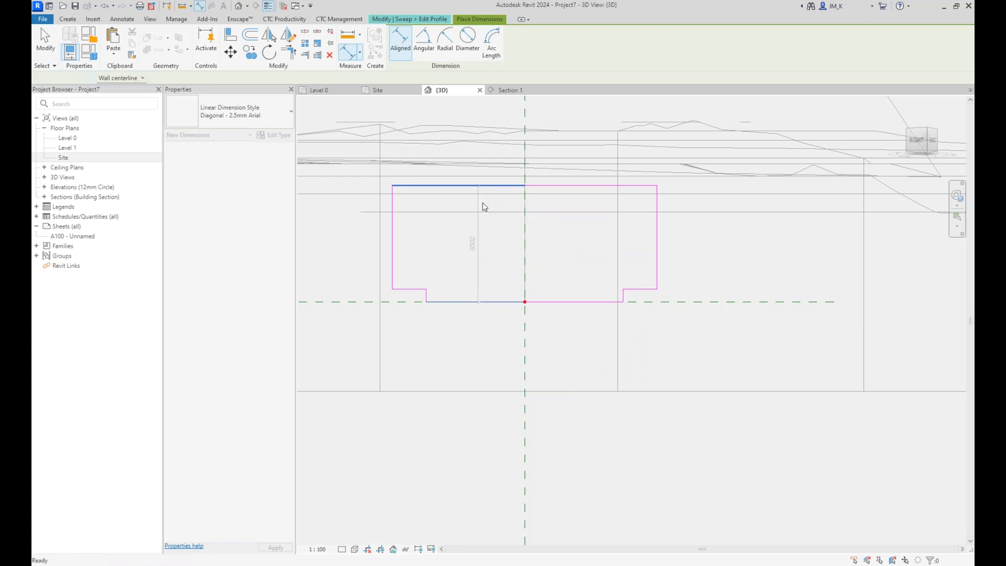
- Finish the profile sketch and complete the void sweep
scroll(504, 251, down, 1)
click(393, 54)
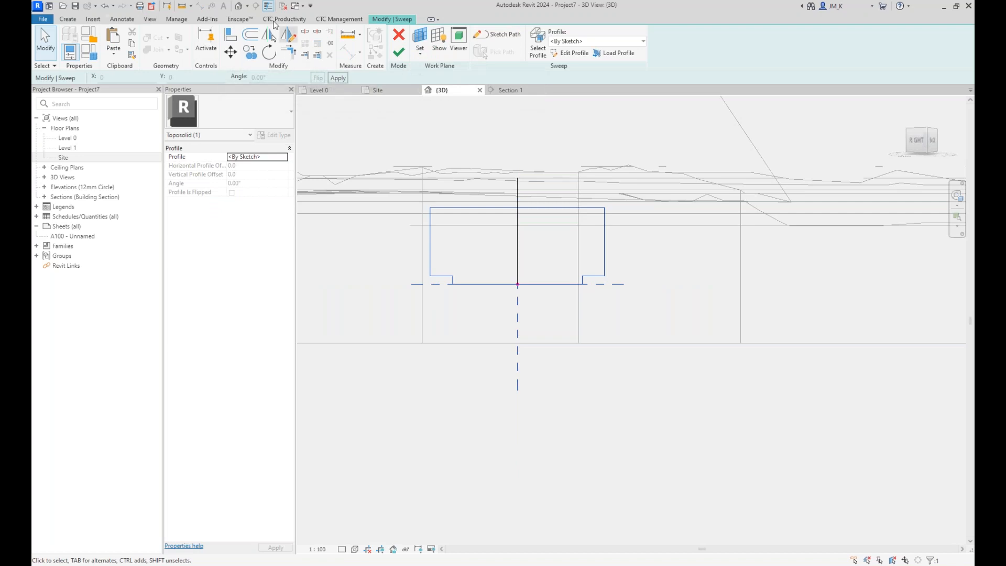
click(352, 230)
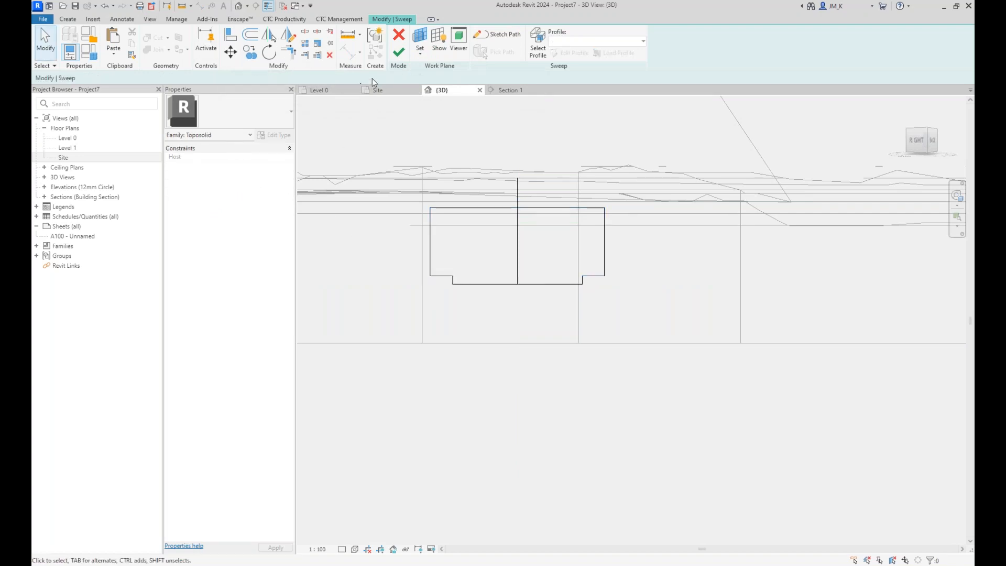
click(398, 53)
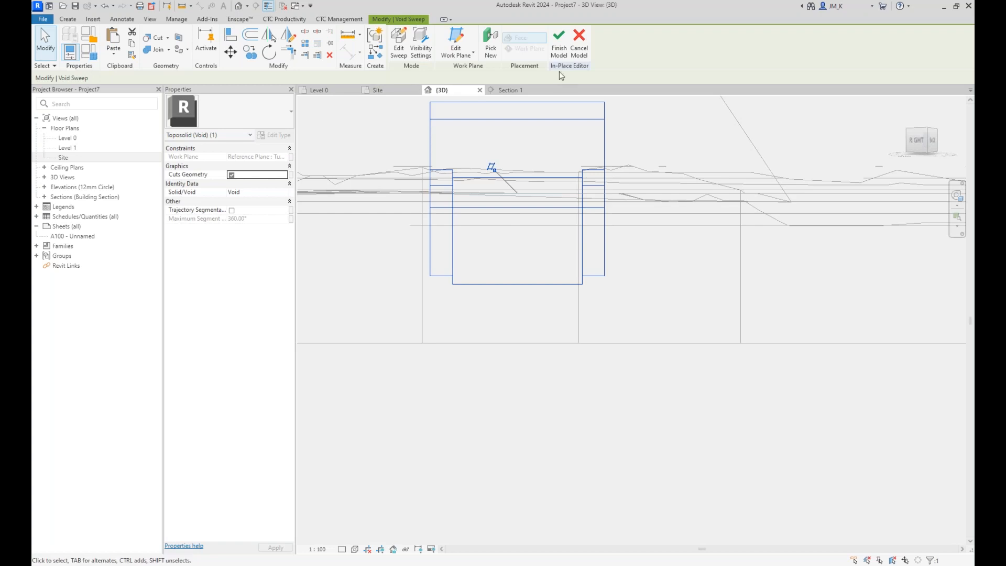
- Display the 3D view from above in the Consistent Colors visual style
drag(917, 139, 843, 181)
scroll(617, 293, down, 5)
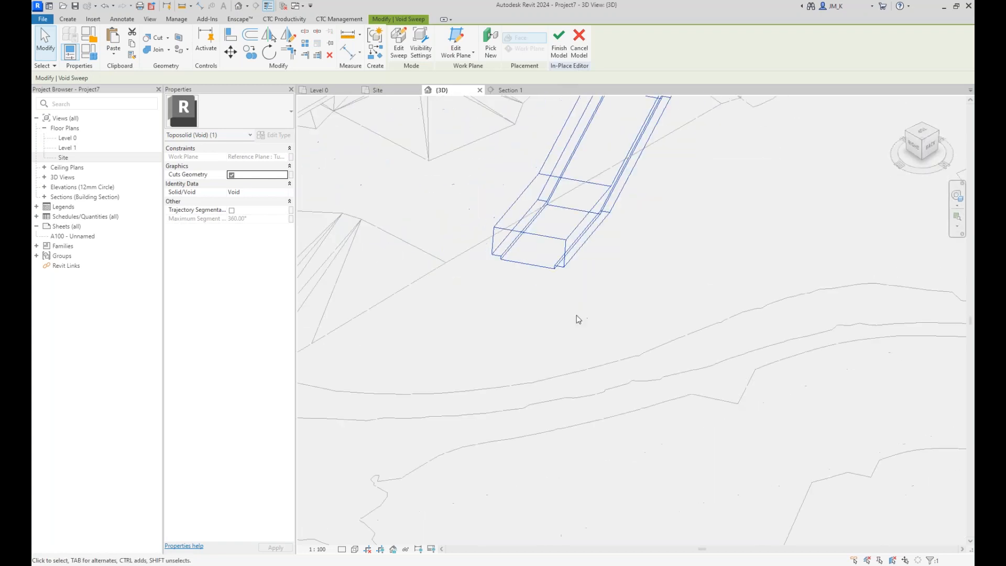
middle_drag(626, 201, 485, 346)
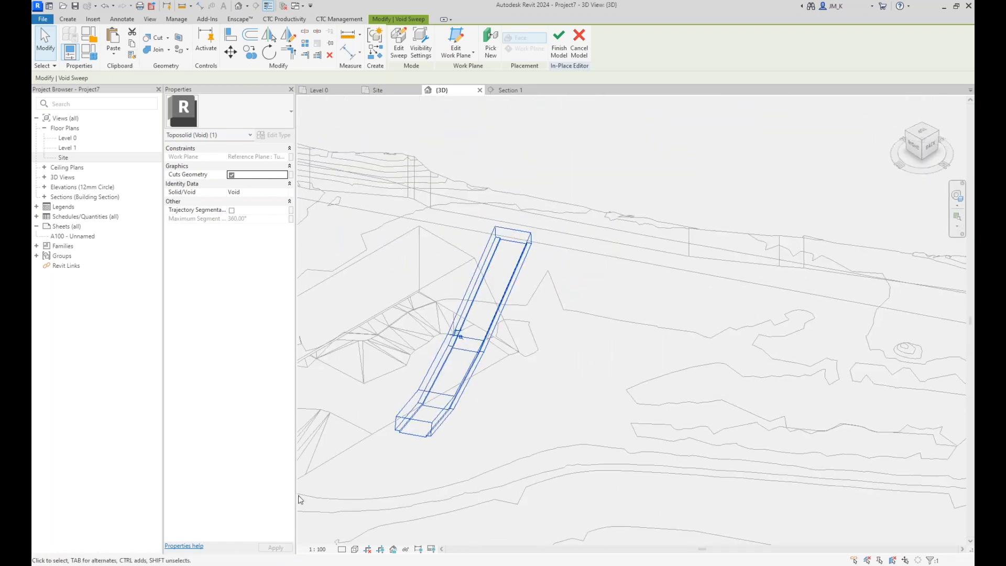
click(354, 549)
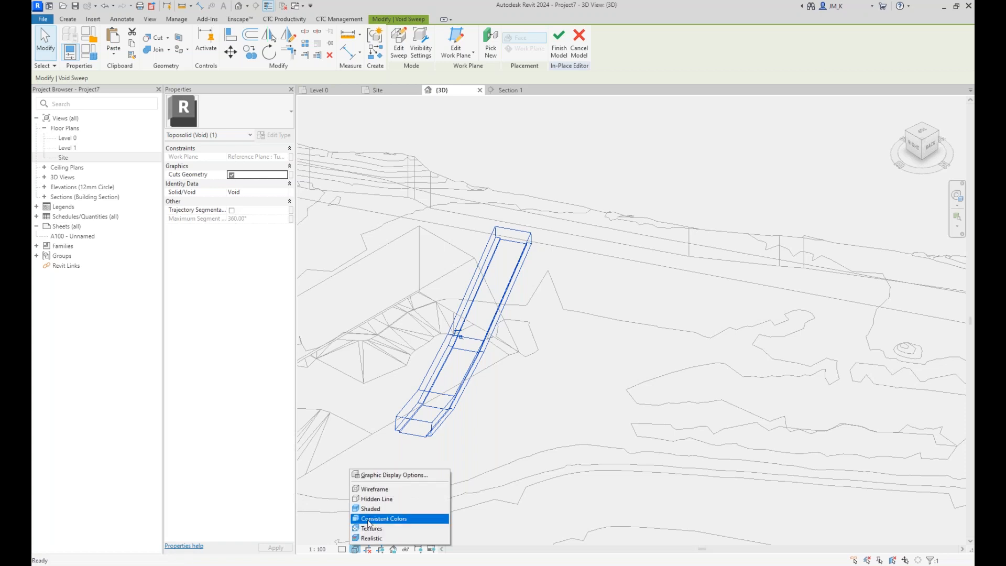
click(377, 518)
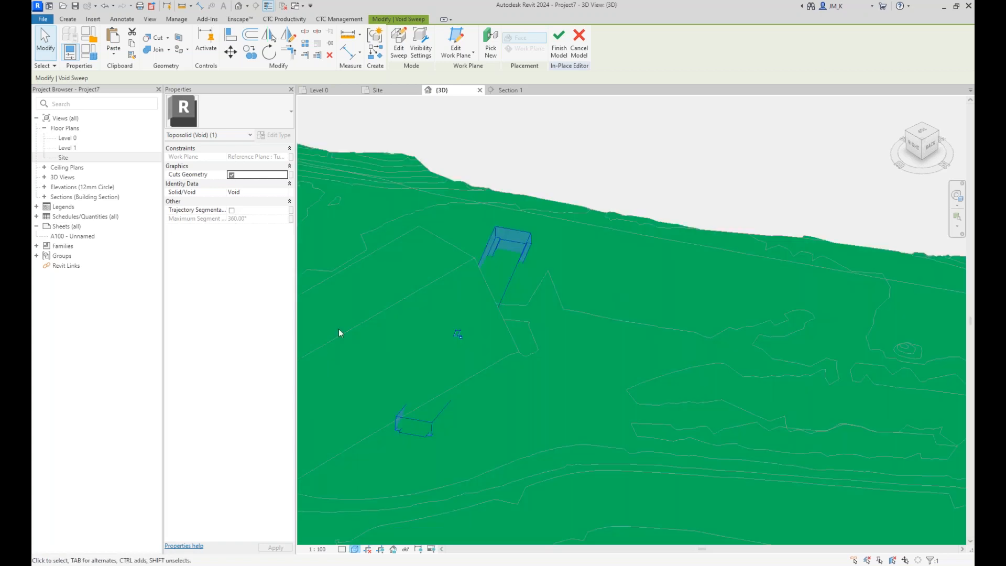
- Cut the toposolid with the tunnel void sweep and finish the in-place model
click(154, 37)
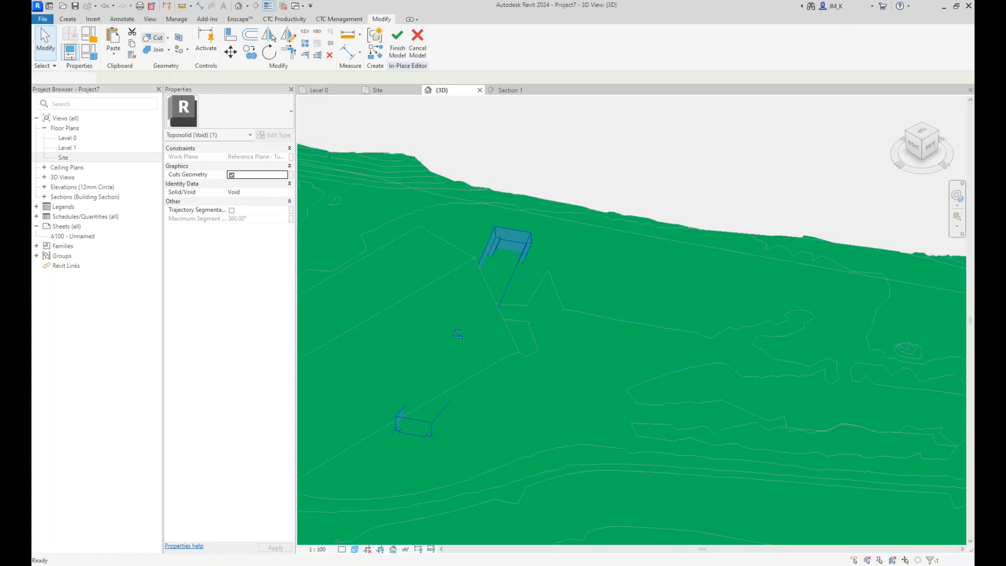
click(563, 270)
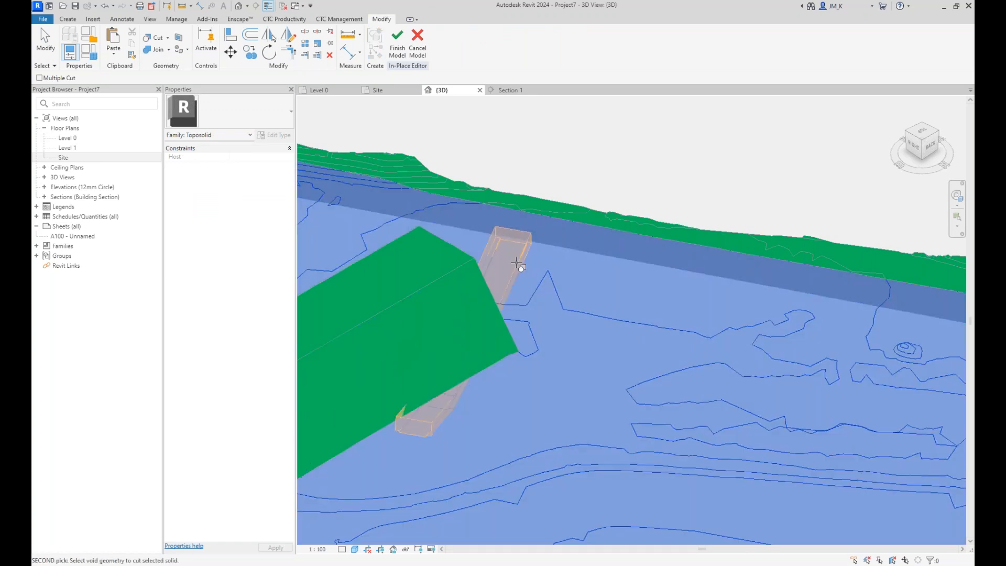
click(517, 263)
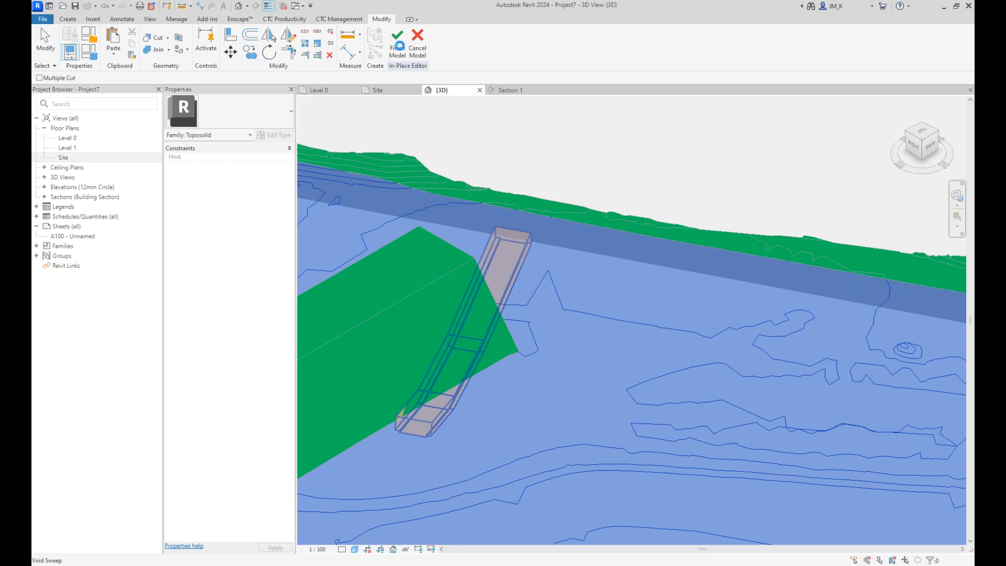
click(397, 45)
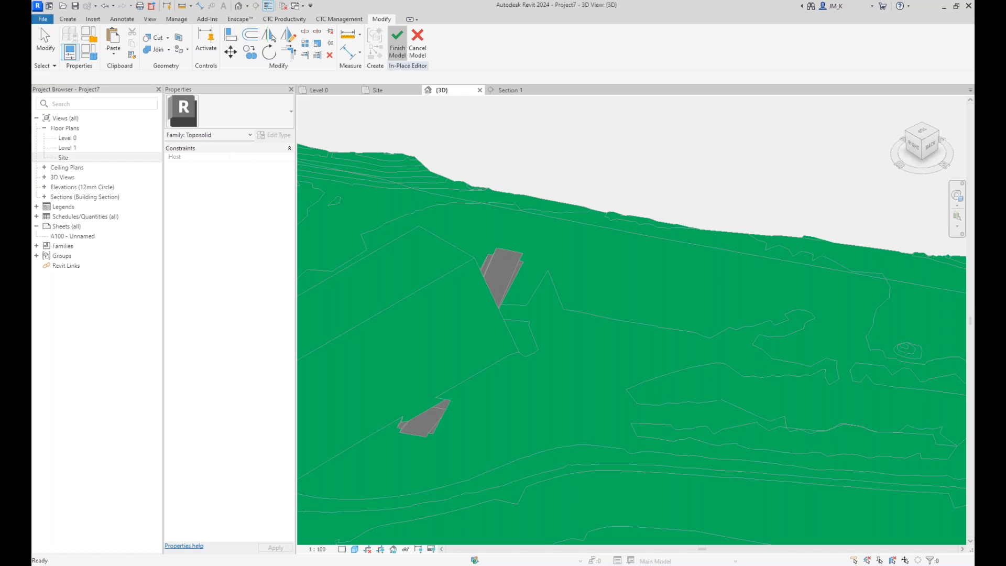
click(397, 45)
- Place four 1525x762mm Furniture_Desk components on the terrain beside the tunnel openings
drag(518, 254, 345, 259)
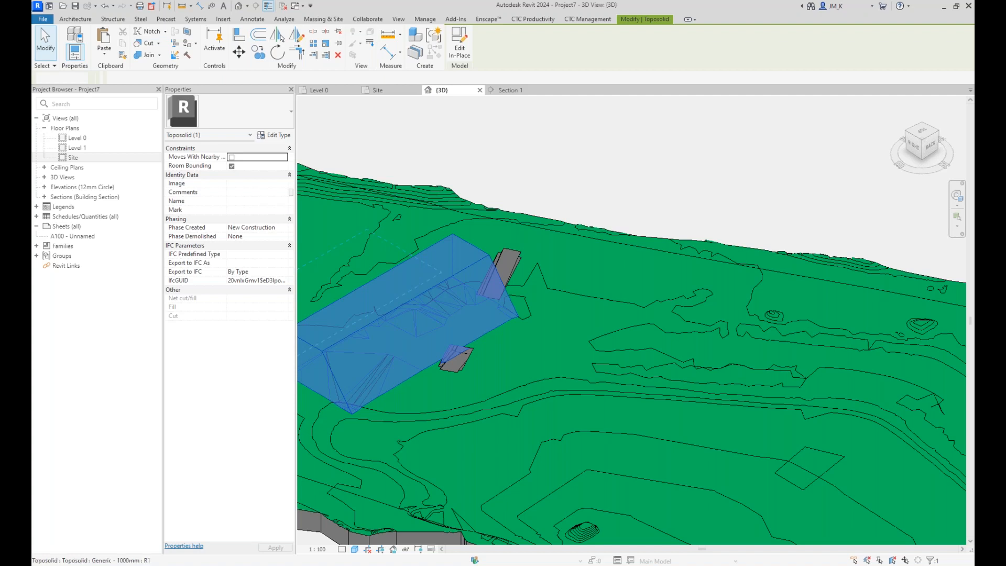
scroll(507, 316, up, 3)
click(87, 21)
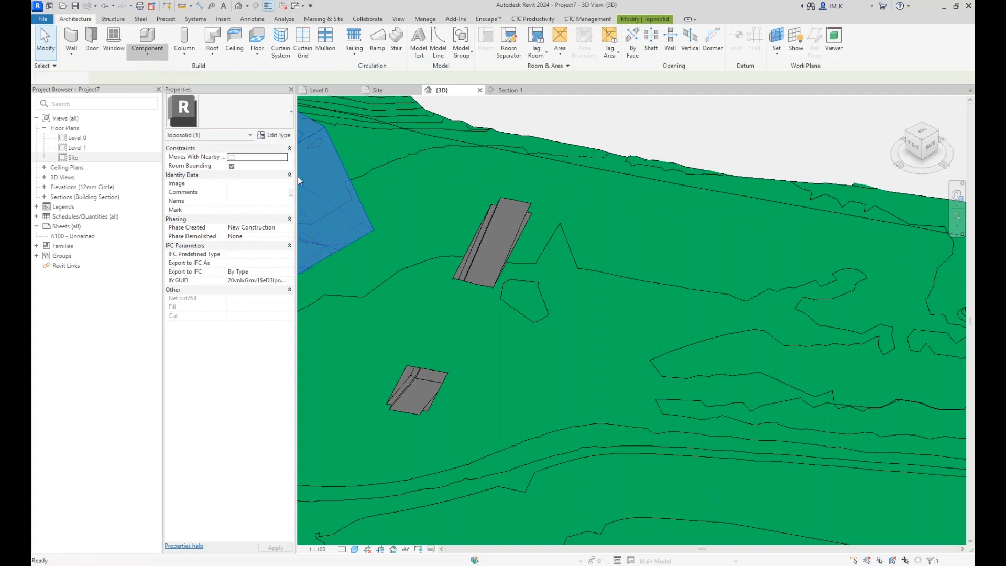
click(147, 40)
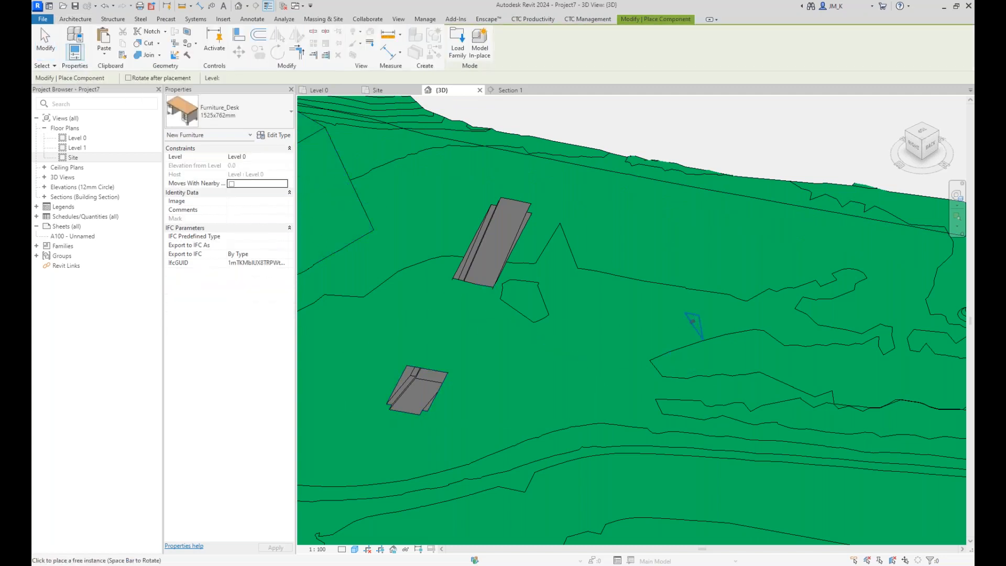
click(658, 232)
click(664, 298)
click(713, 278)
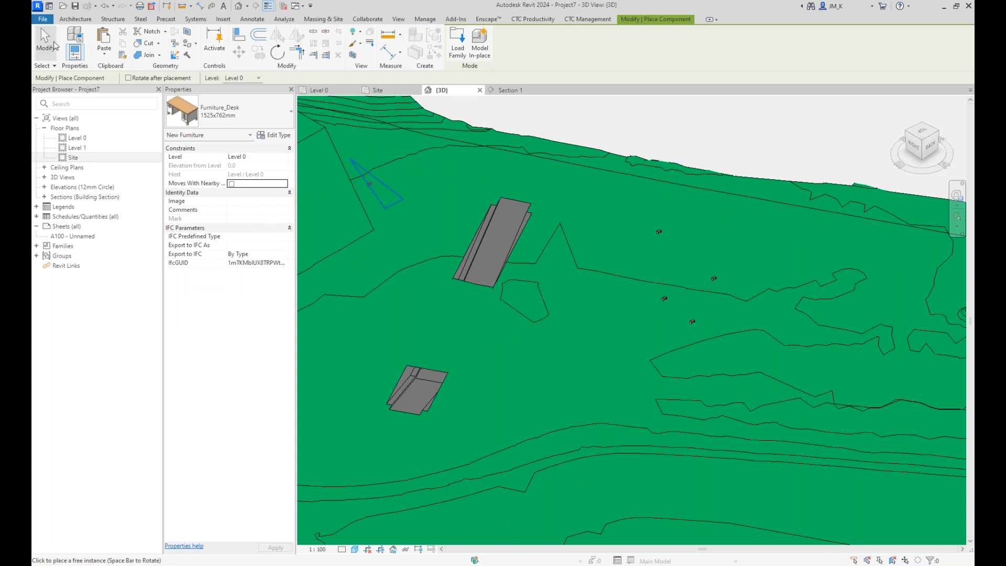
click(54, 46)
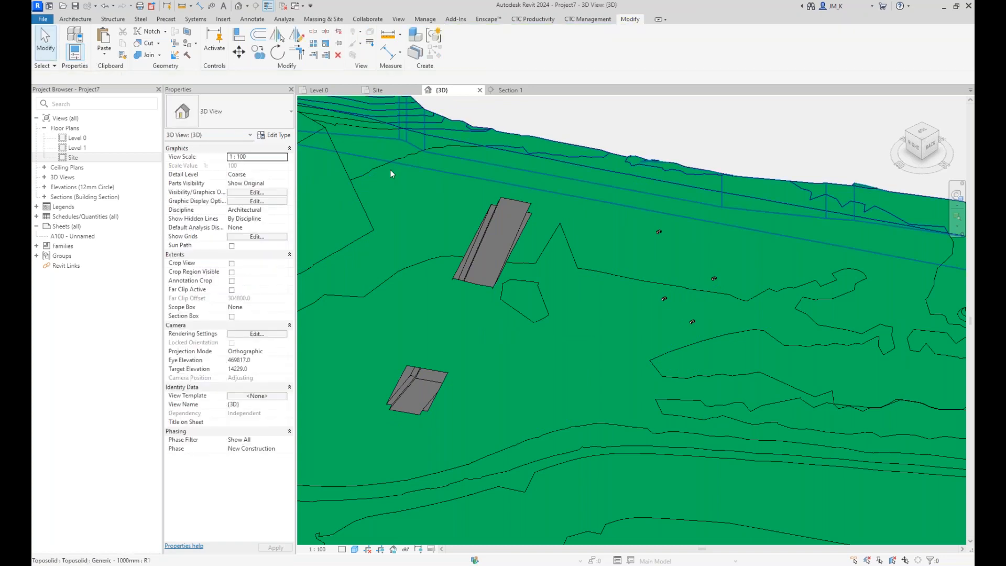
- In the Site floor plan, draw an 8000 mm high architectural wall about 45,350 mm long along the upper outer edge of the tunnel's lower-left opening
double_click(72, 158)
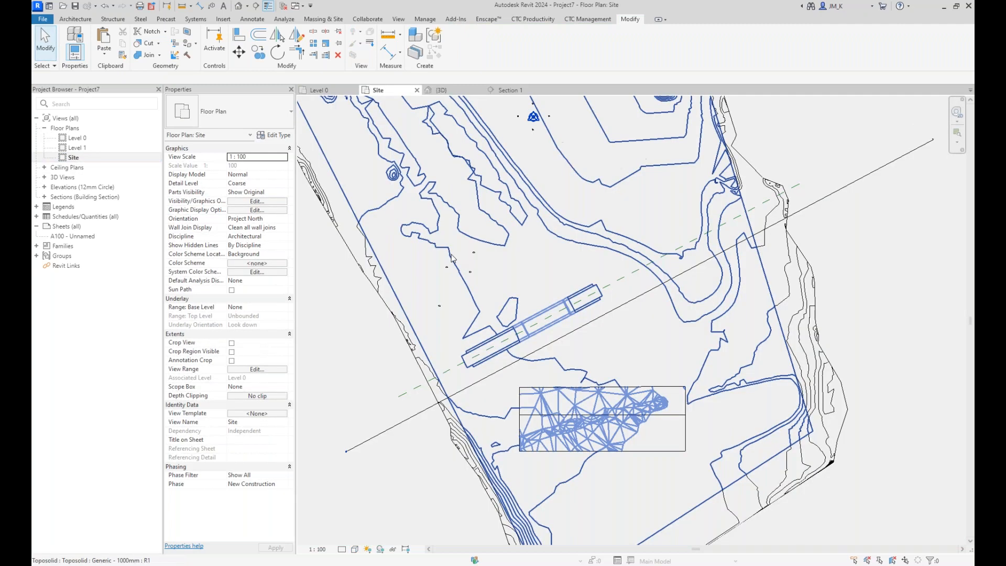
scroll(515, 396, up, 2)
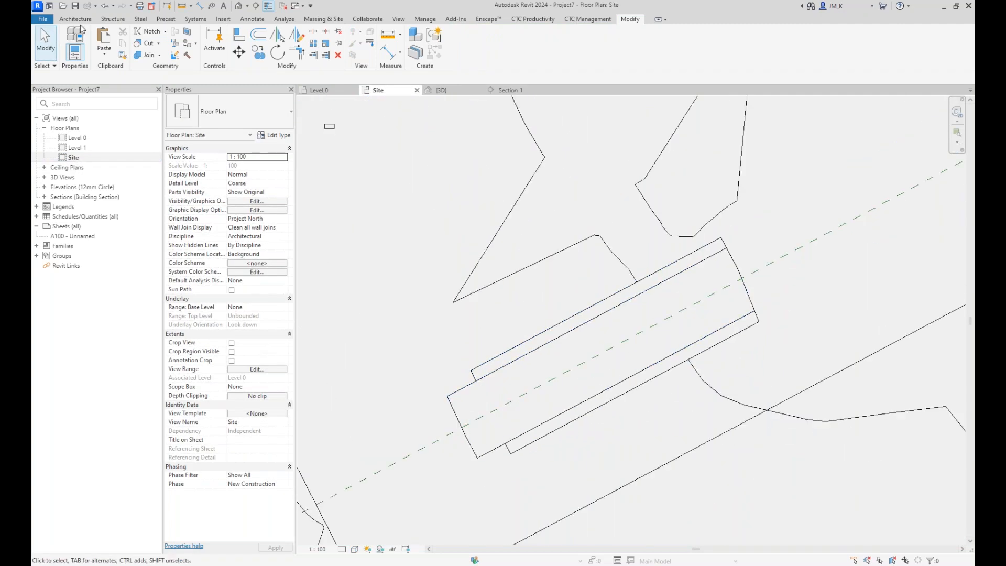
click(75, 19)
click(71, 53)
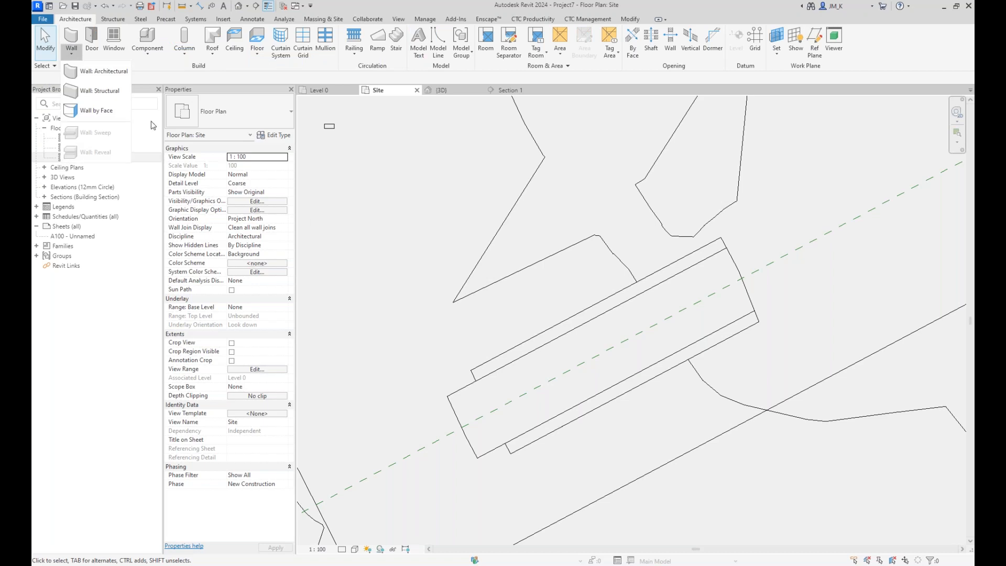
click(101, 70)
key(w)
key(a)
scroll(452, 354, up, 3)
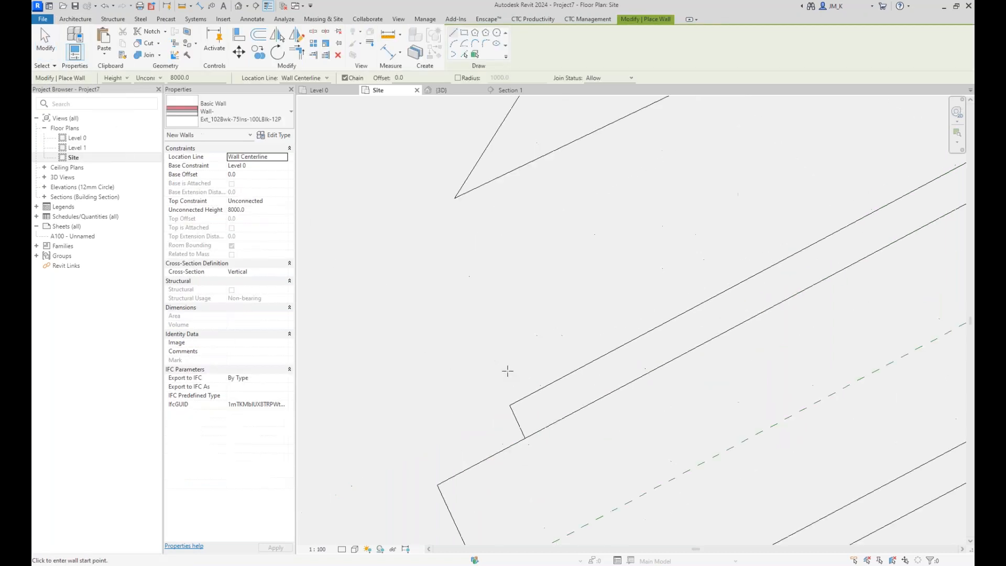
click(510, 405)
scroll(601, 293, down, 1)
middle_drag(655, 275, 280, 317)
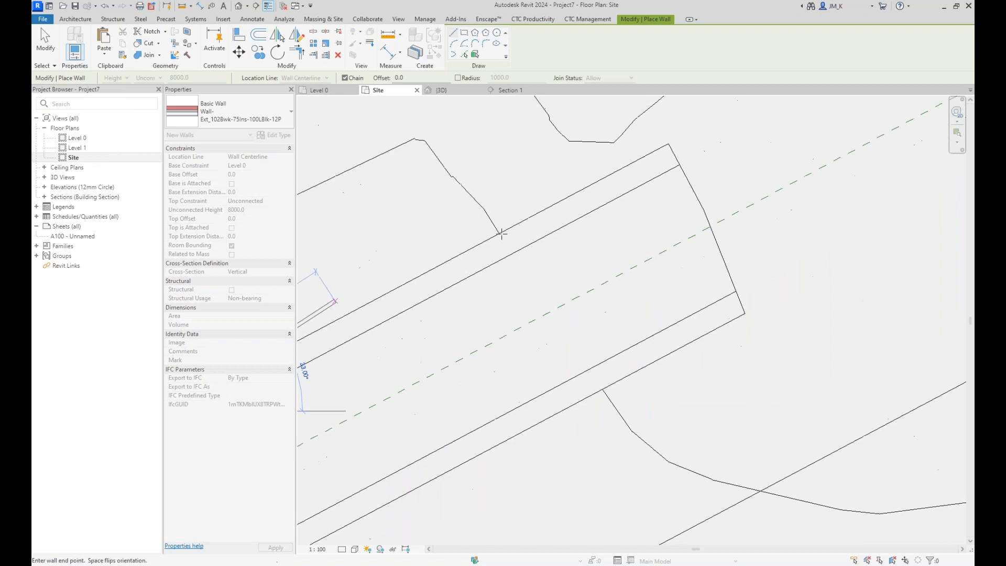
click(669, 145)
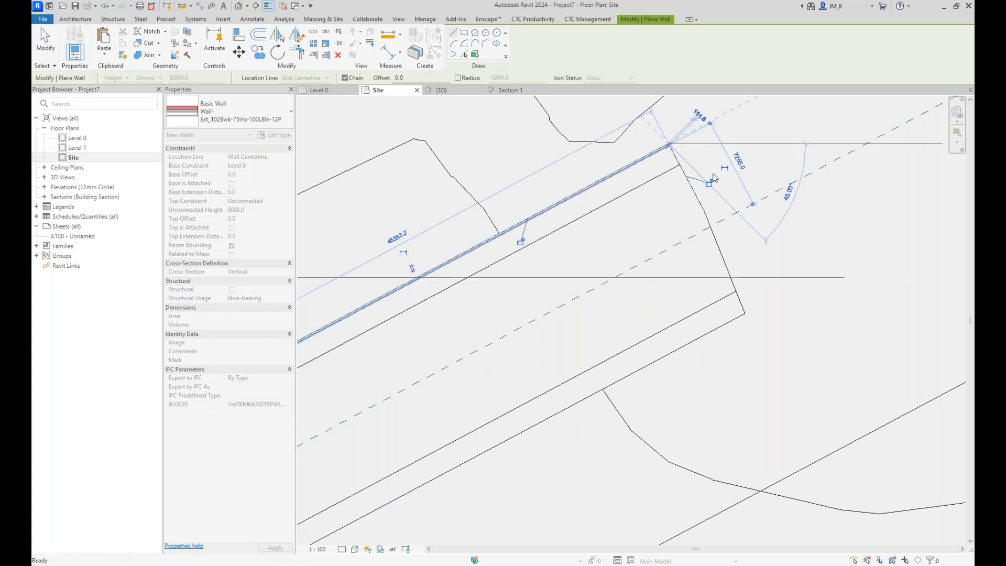
scroll(673, 151, down, 3)
key(Escape)
key(Escape)
scroll(546, 288, down, 1)
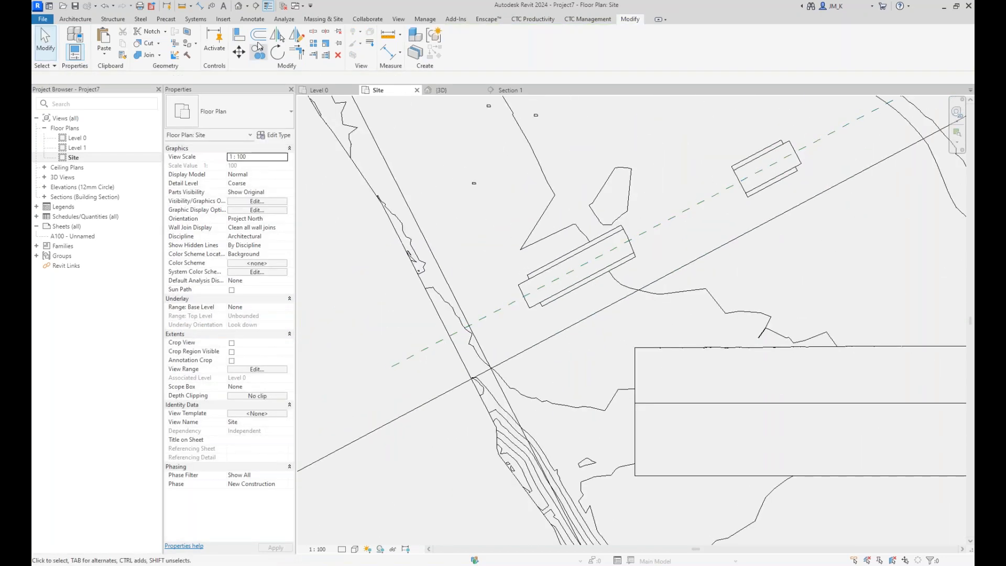
- Create a building section across the tunnel's lower-left opening in the Site plan, looking along the tunnel, and open its view
click(255, 6)
click(553, 241)
click(598, 323)
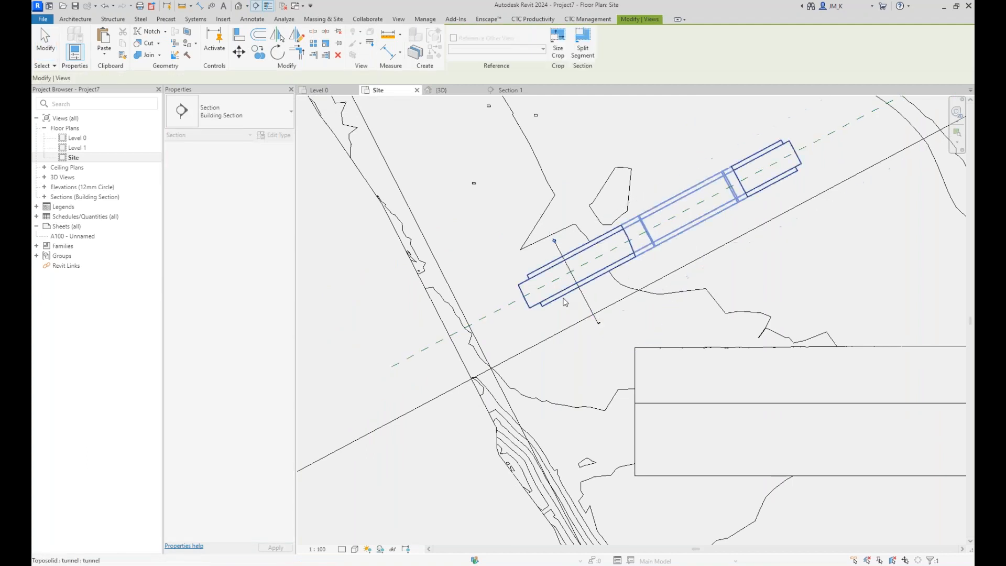
key(Escape)
key(Escape)
right_click(575, 283)
click(602, 330)
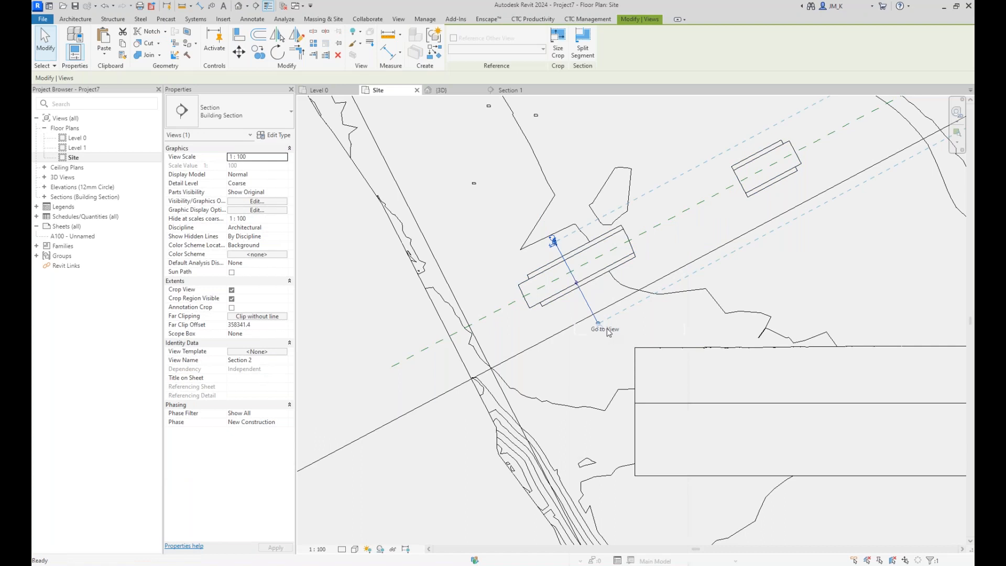
- In Section 2, stretch the wall from just below the tunnel floor to above the terrain, with base offset 16866 and height 10134 mm
click(502, 468)
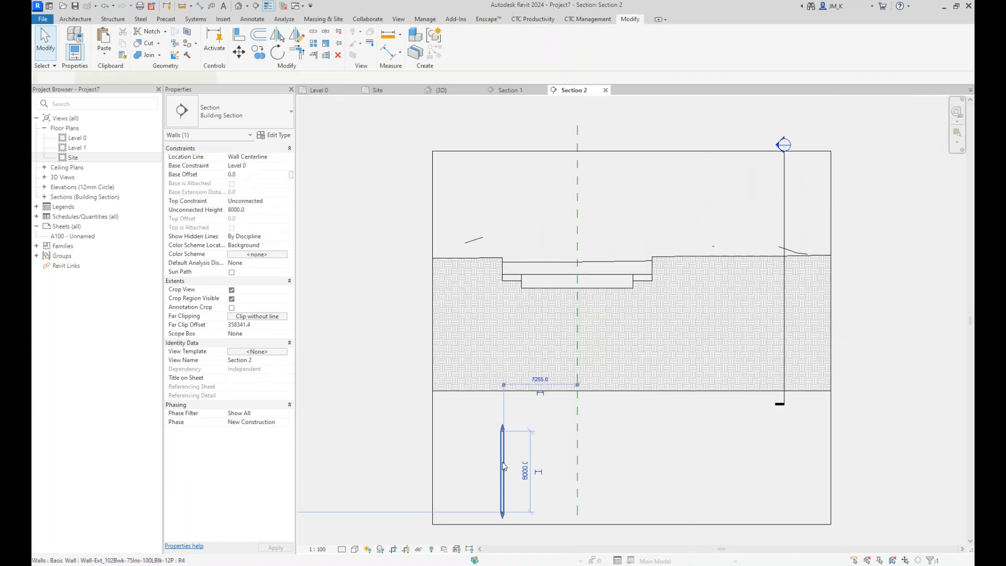
drag(501, 428, 498, 242)
drag(502, 516, 478, 416)
scroll(524, 295, up, 4)
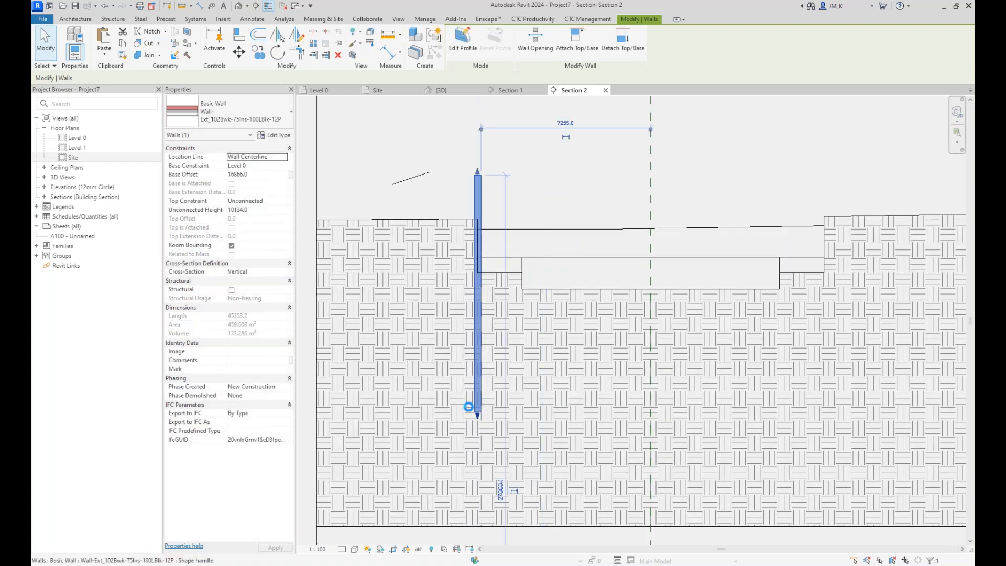
- In the Site plan, extend the wall to the upper-right tunnel opening, about 122,500 mm long, and move the section between the two openings
double_click(73, 158)
click(565, 290)
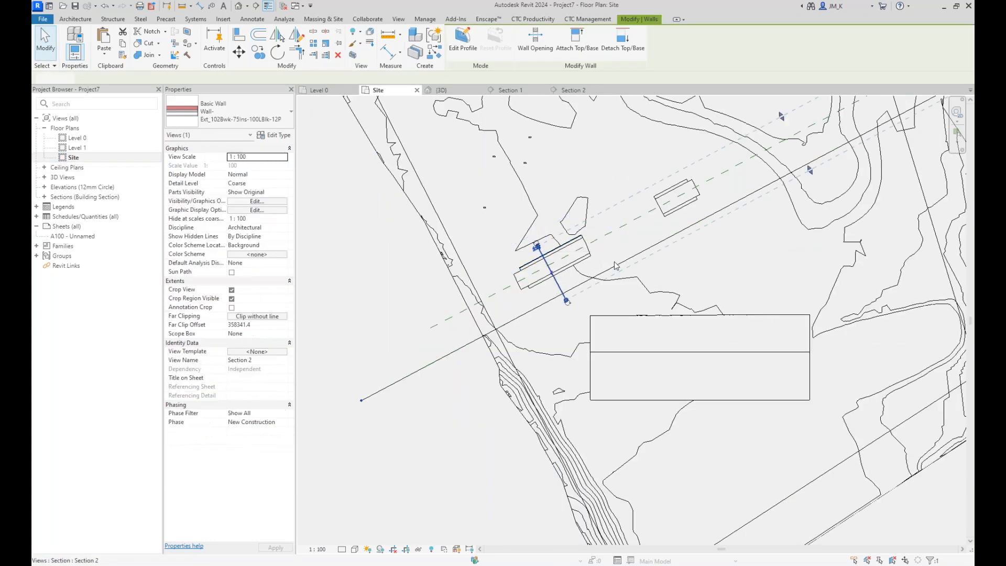
drag(565, 289, 687, 178)
click(575, 240)
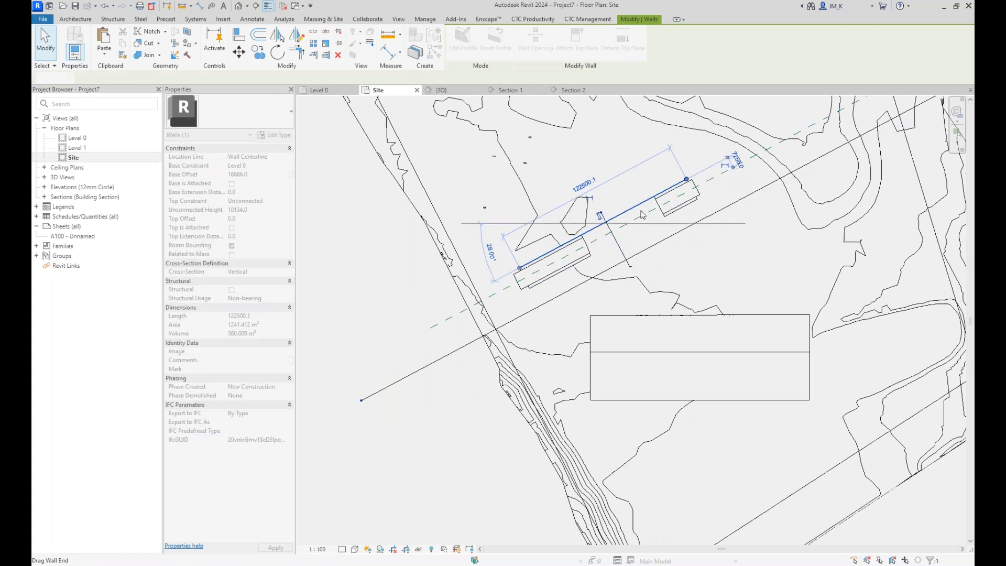
- Shorten the far clip of the tunnel section to about 28,759 mm and open the section's view
click(619, 251)
right_click(617, 251)
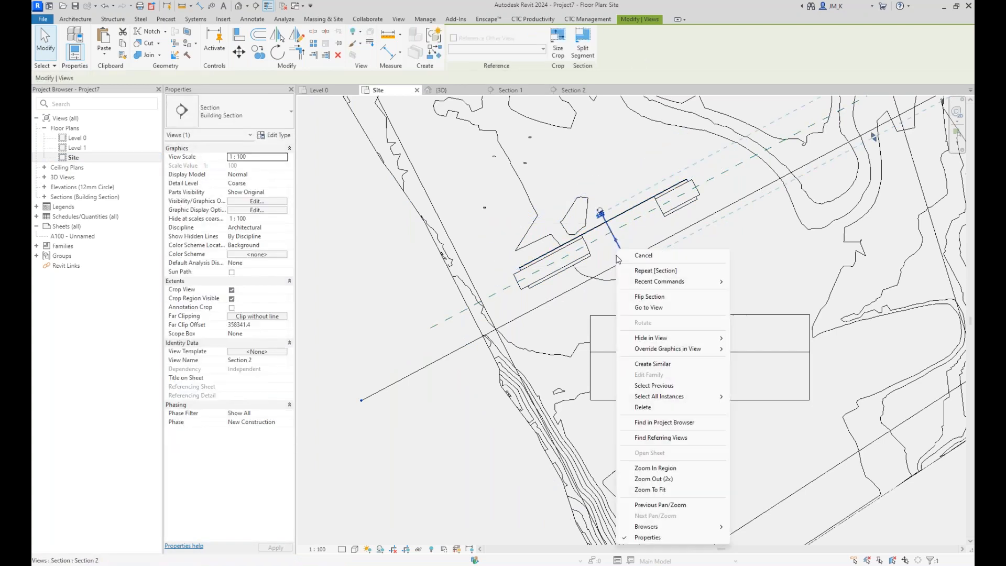
click(668, 195)
scroll(733, 194, down, 4)
drag(747, 190, 559, 283)
scroll(554, 282, up, 4)
right_click(504, 352)
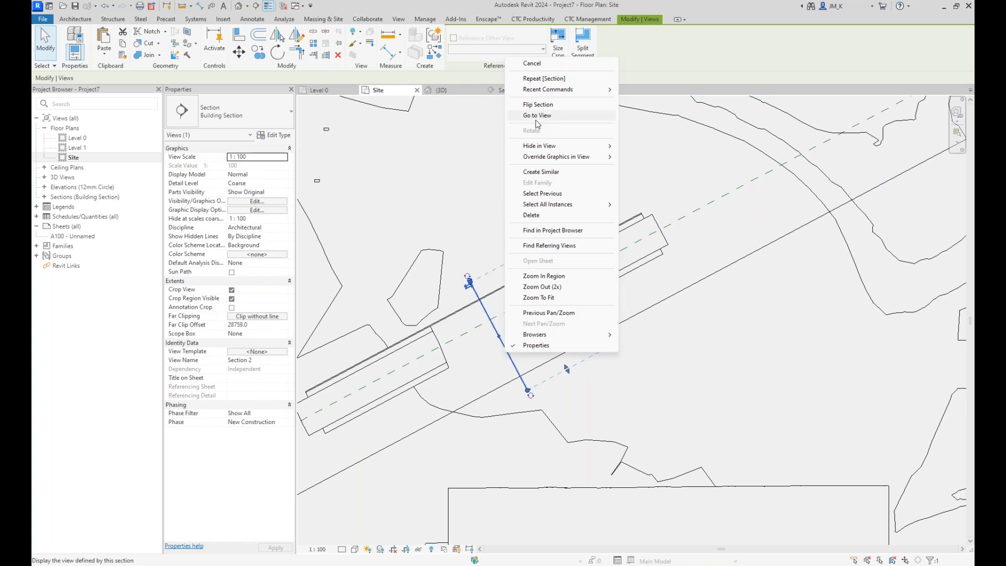
click(537, 115)
- Shift the wall outward in the section until its inner face lines up with the tunnel's side face
click(464, 189)
scroll(462, 371, up, 3)
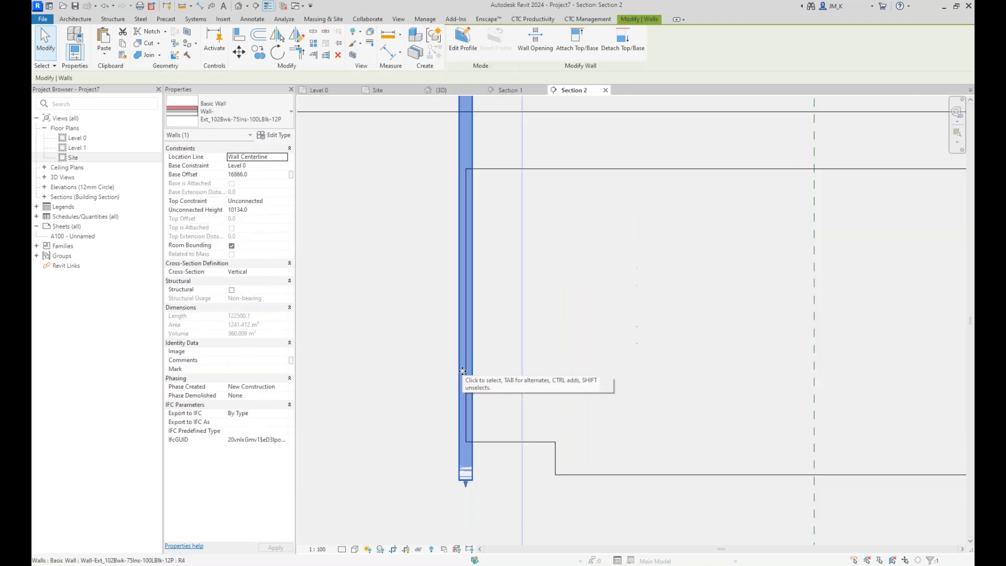
scroll(462, 371, up, 4)
drag(460, 370, 453, 326)
scroll(444, 321, down, 5)
scroll(458, 419, up, 4)
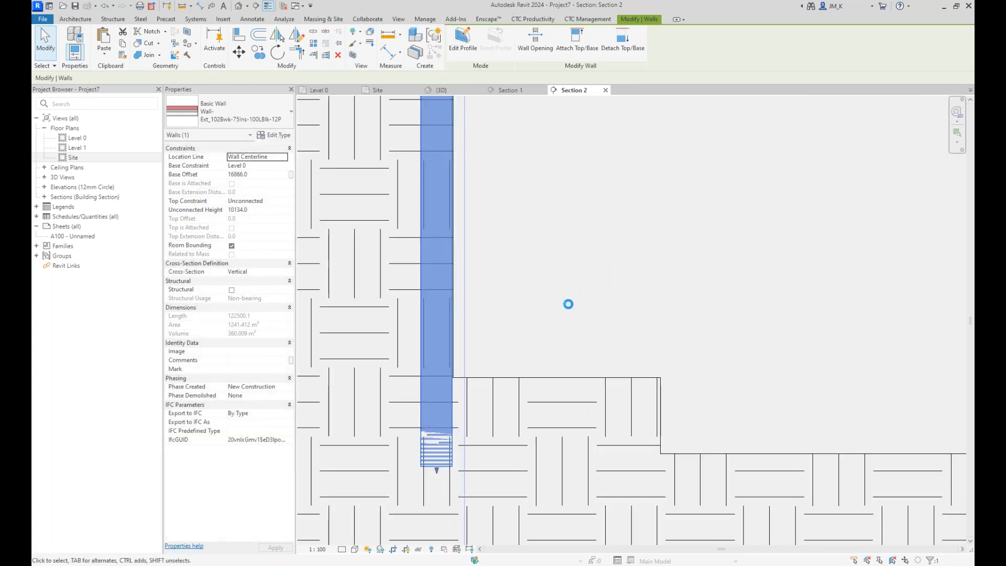
click(568, 304)
- Place a Standard wall foundation under the wall beside the tunnel
scroll(487, 406, down, 7)
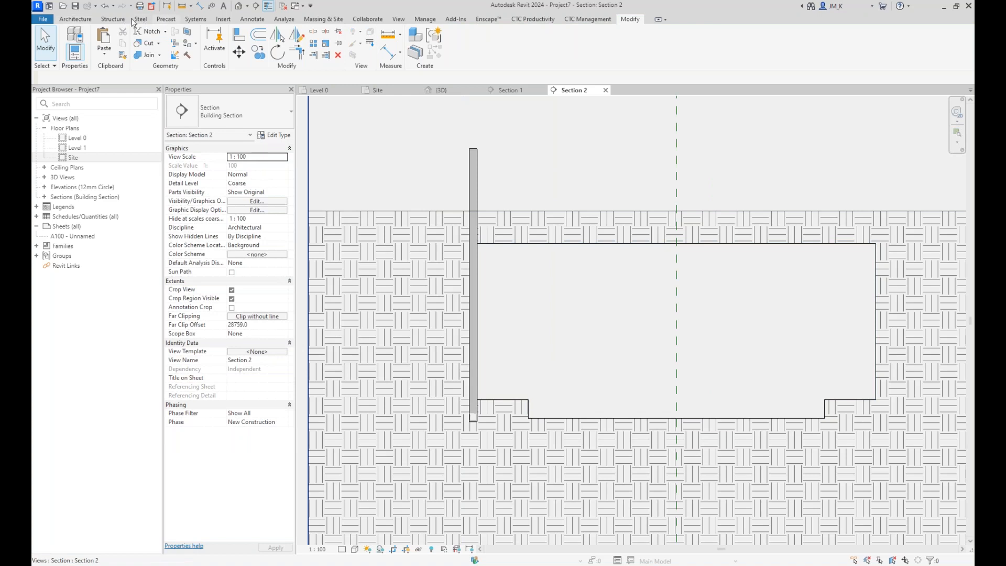
click(113, 18)
click(323, 53)
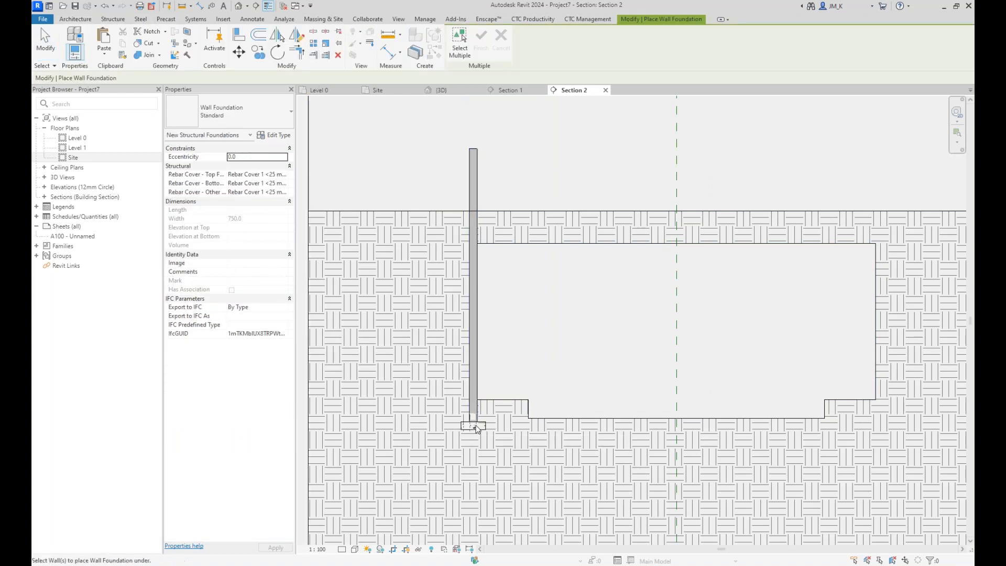
key(Escape)
- Use Cut Geometry to cut the toposolid with the wall and its wall foundation
scroll(454, 406, up, 2)
scroll(454, 410, down, 3)
click(158, 44)
click(150, 61)
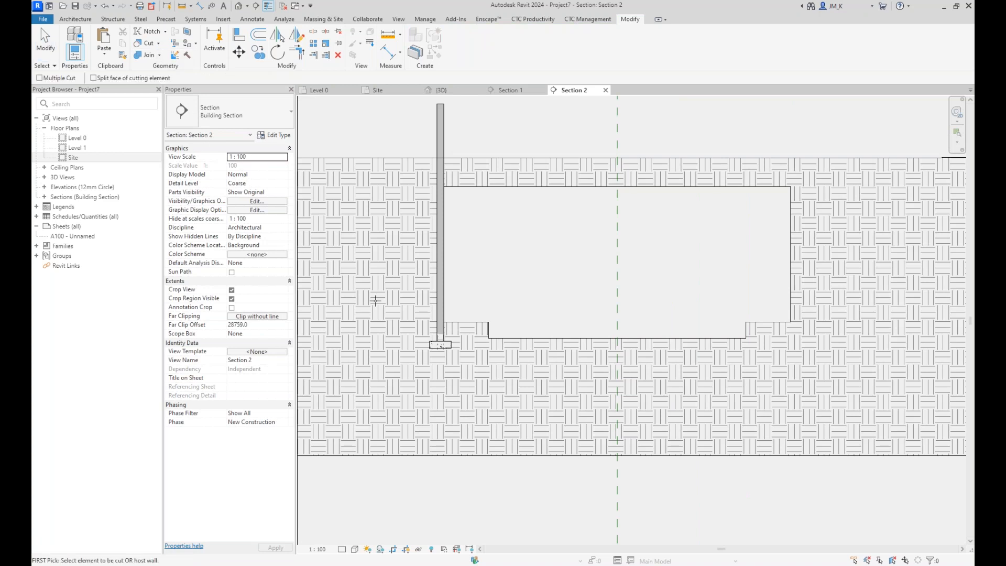
click(377, 182)
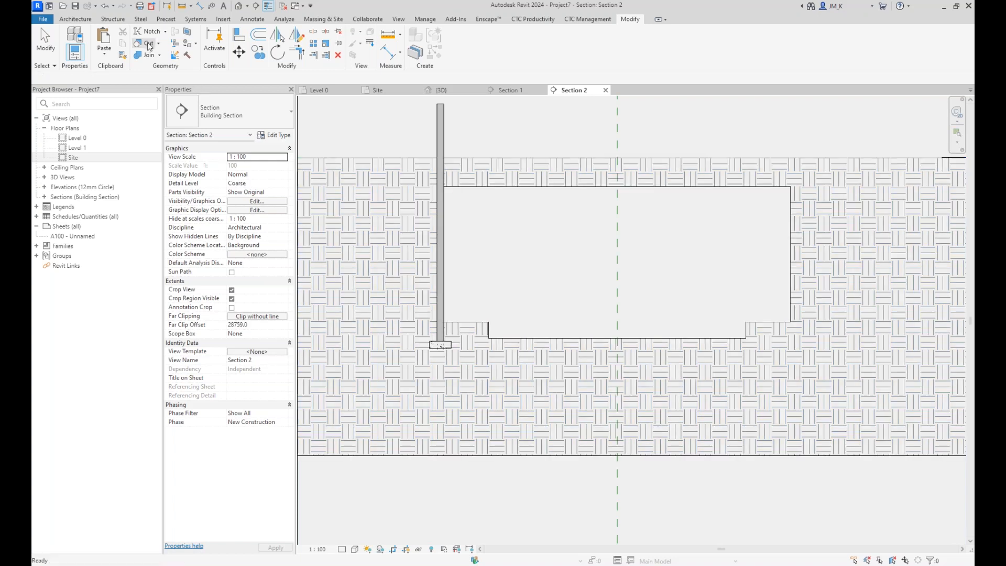
click(369, 157)
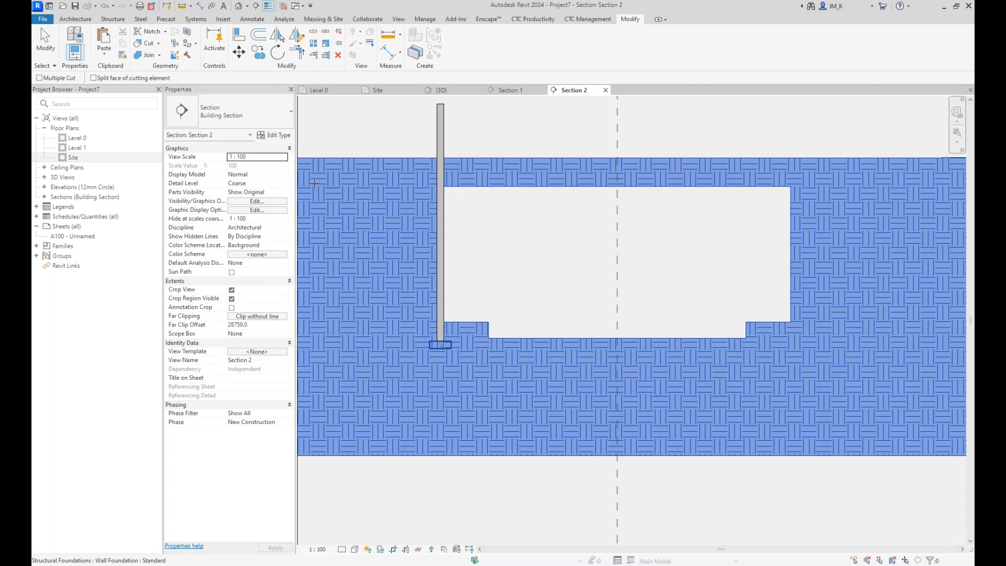
click(440, 345)
key(Escape)
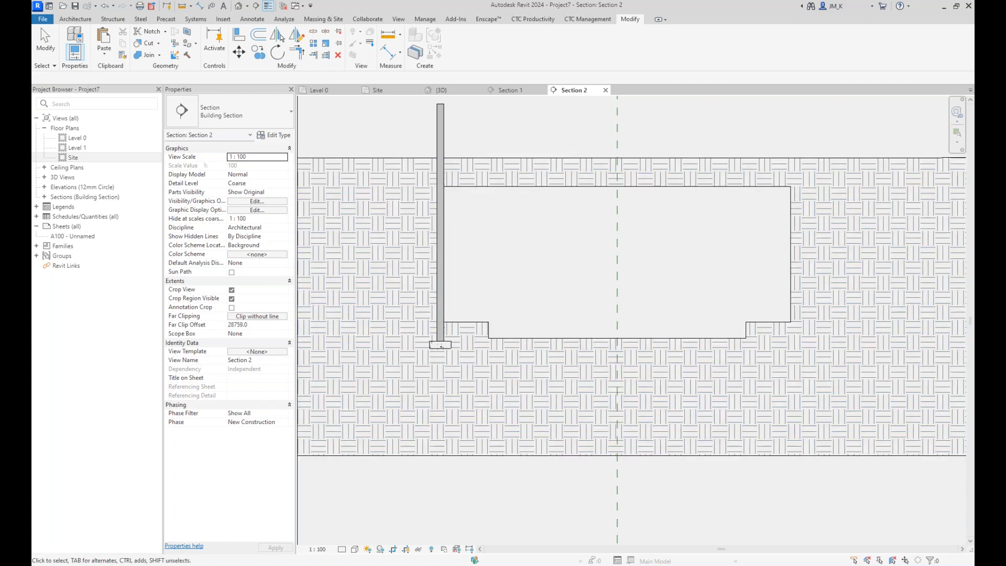
- Temporarily isolate the toposolid in Section 2 to check the wall and foundation cuts, and close all inactive views
click(332, 162)
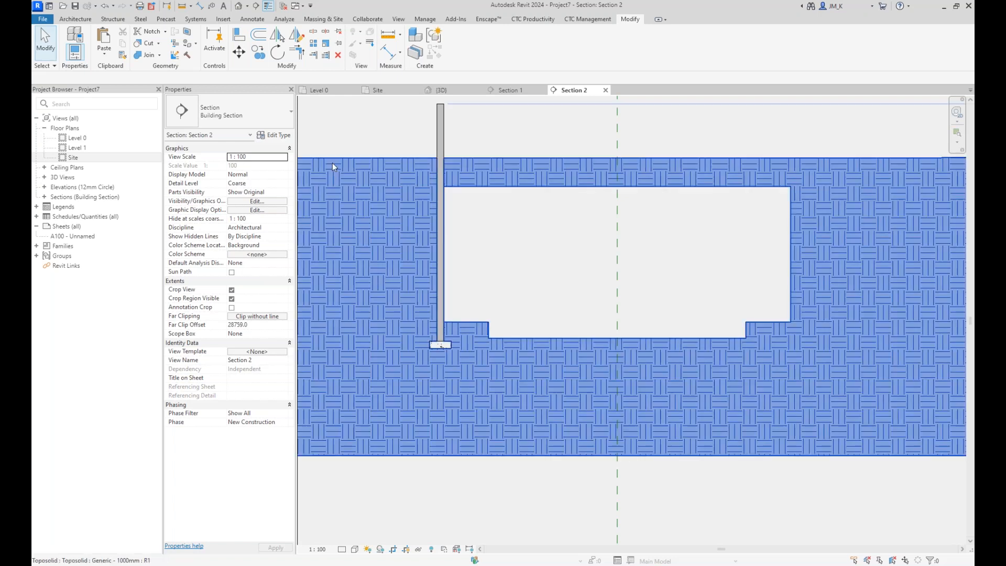
click(418, 549)
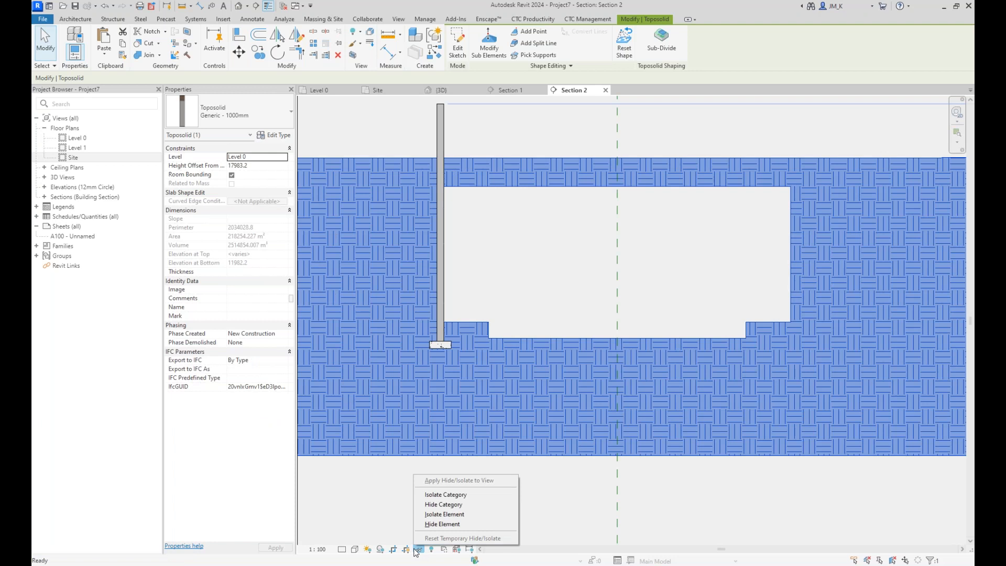
click(459, 516)
click(412, 492)
scroll(434, 402, up, 3)
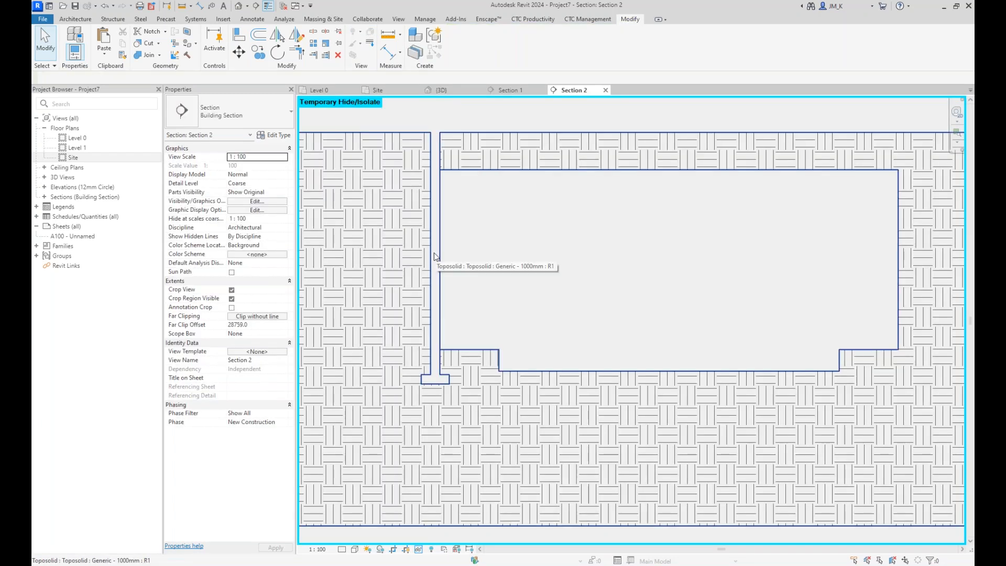
scroll(434, 257, down, 2)
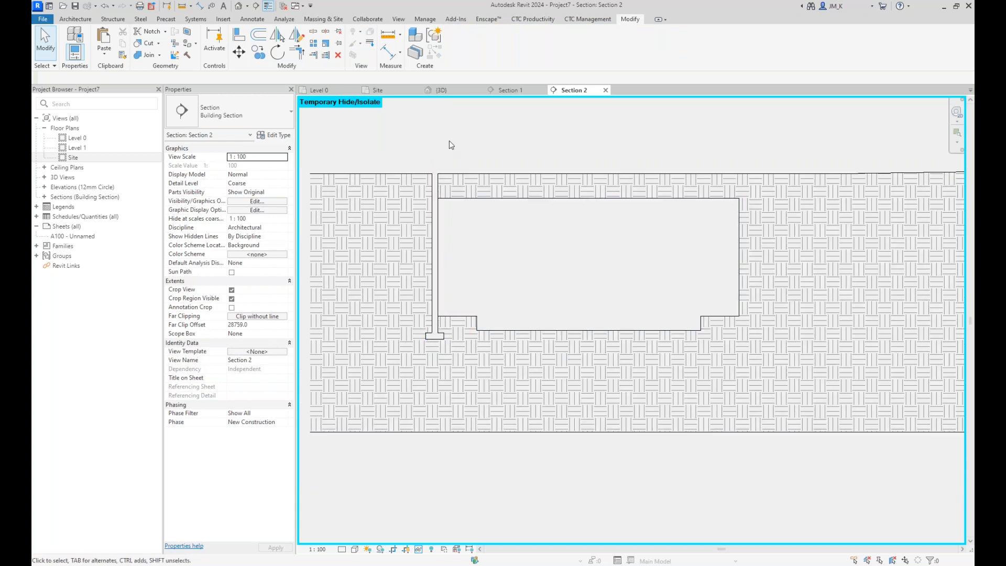
click(283, 7)
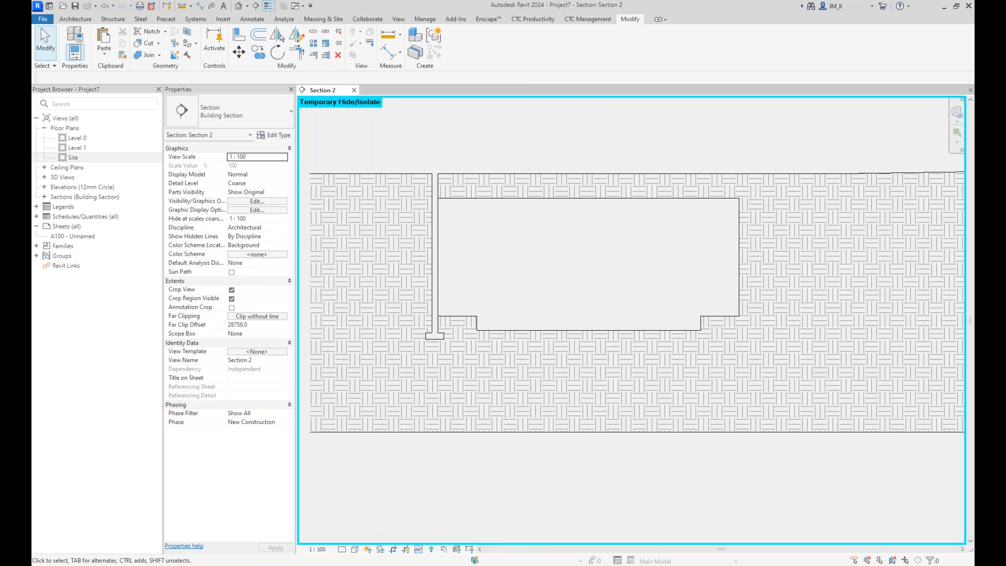
- Switch to the PowerPoint presentation, select its closing "Thanks for watching." slide, and return to Revit
key(alt+Tab)
click(93, 507)
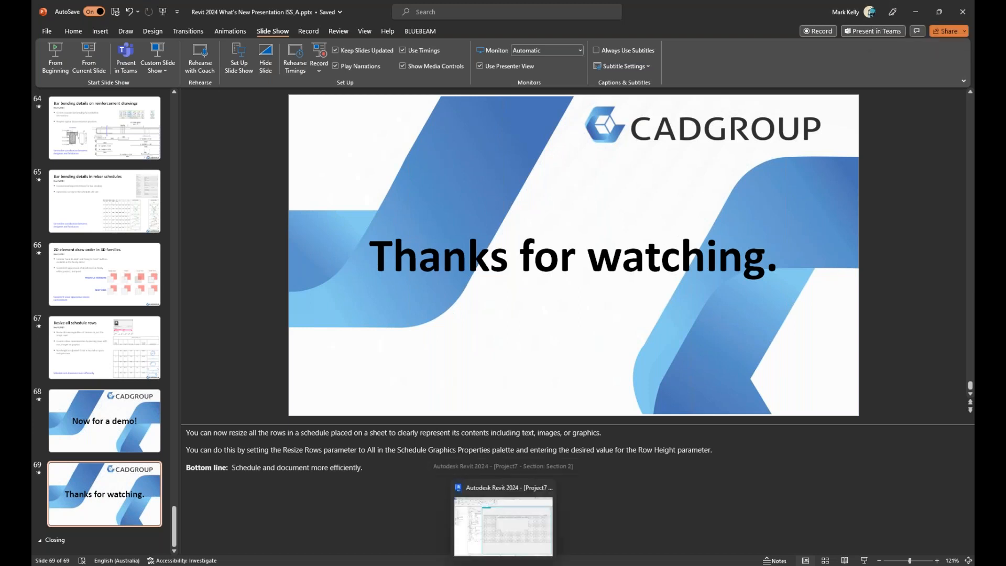
click(503, 564)
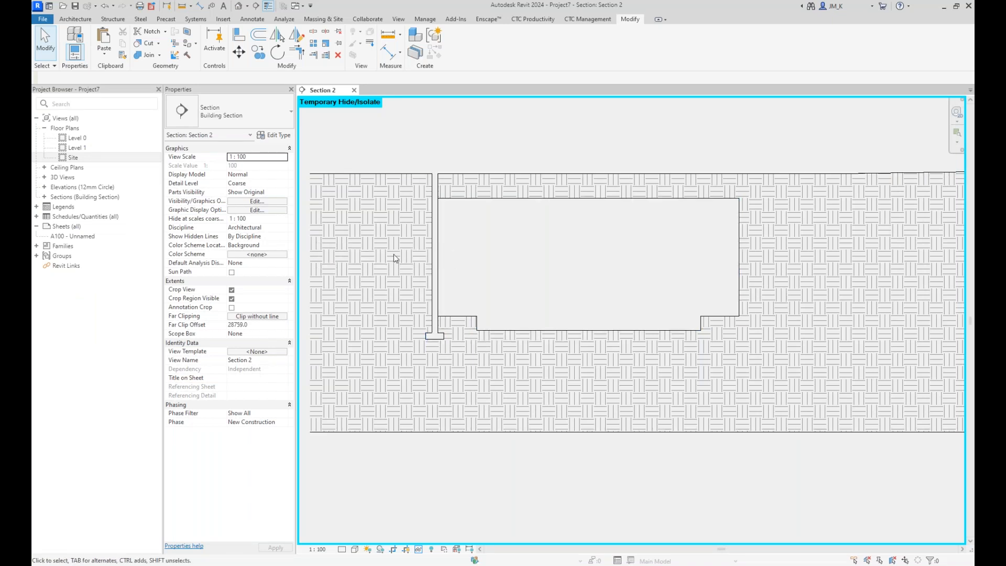
- Open the default 3D view of the terrain, followed by the Site floor plan
click(433, 256)
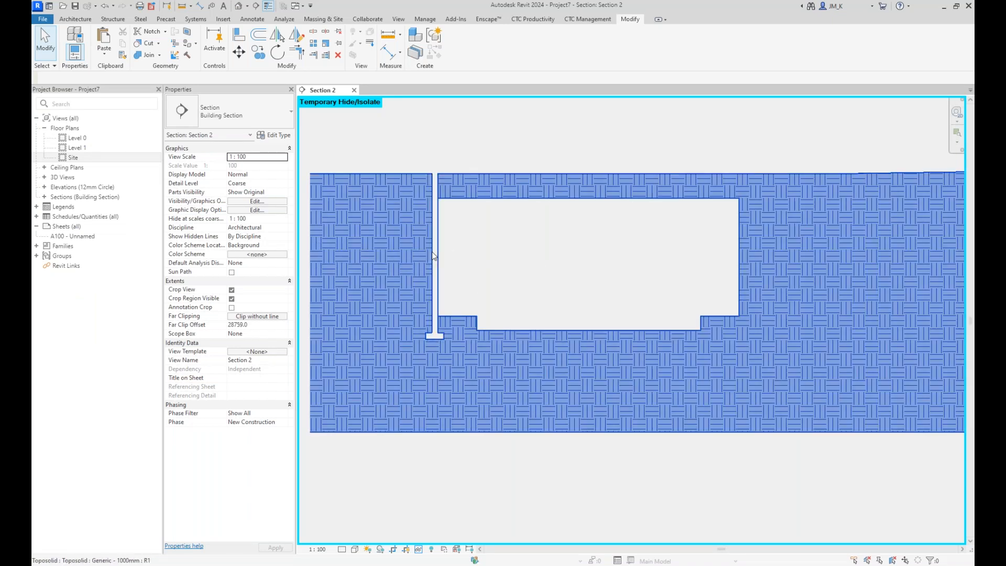
click(237, 7)
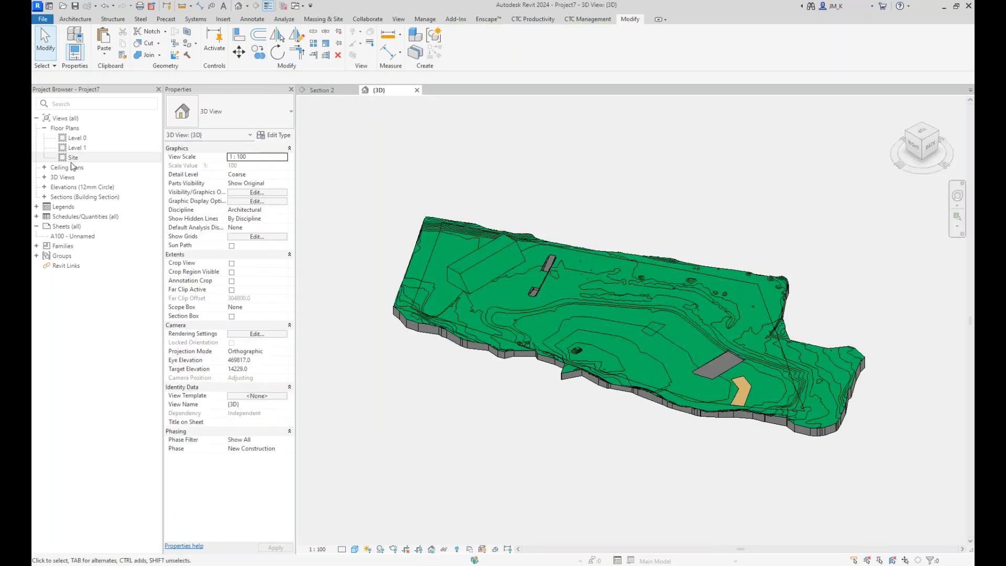
double_click(72, 157)
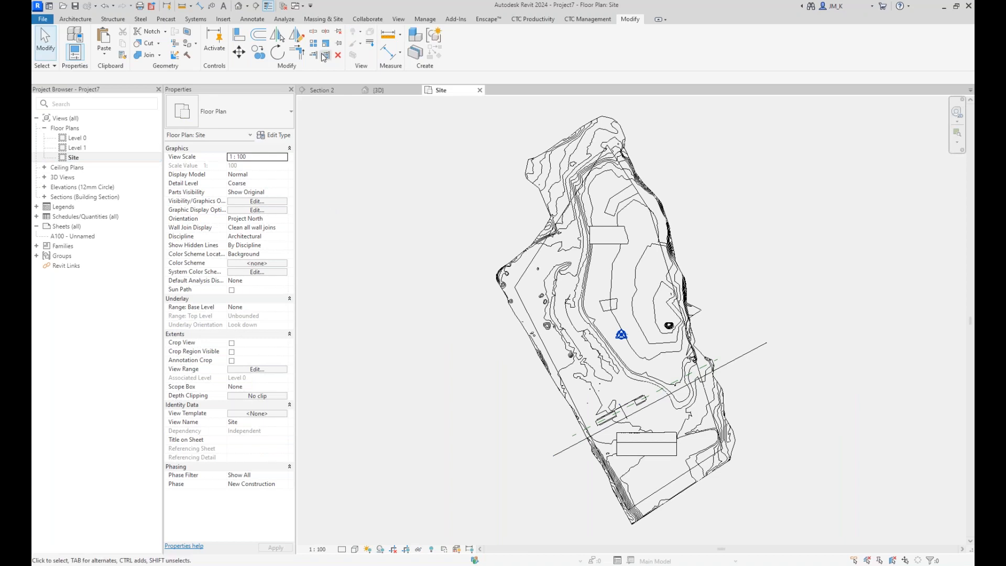
- Try a perspective camera in the Site plan from beside the tunnel looking toward the site's lower end, and close its view
click(246, 7)
click(259, 29)
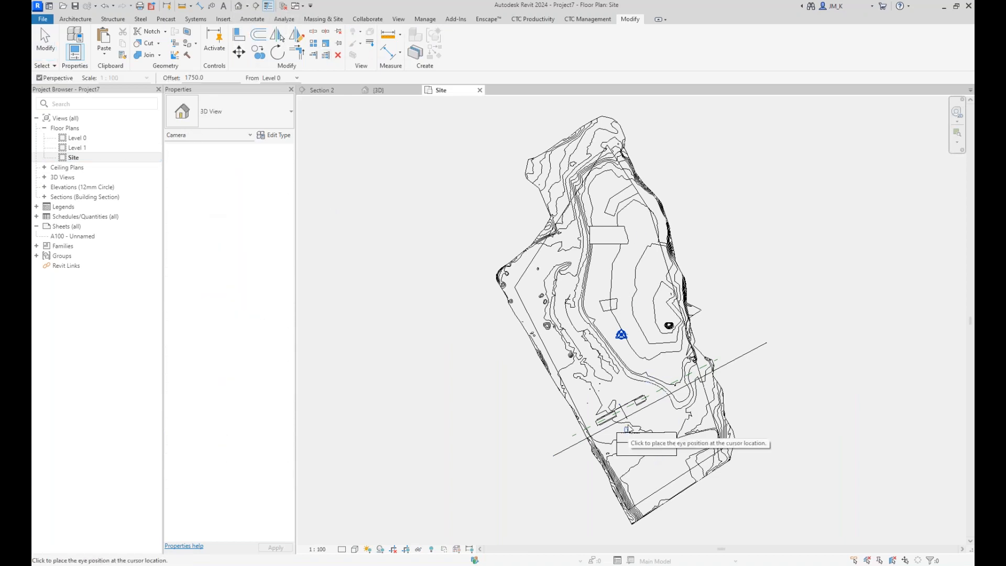
click(617, 415)
click(586, 522)
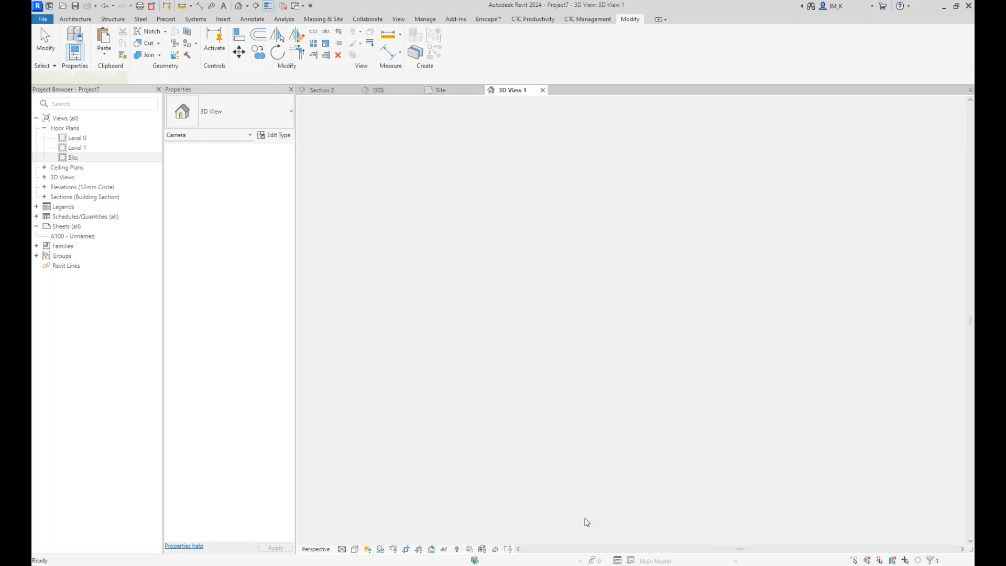
click(543, 90)
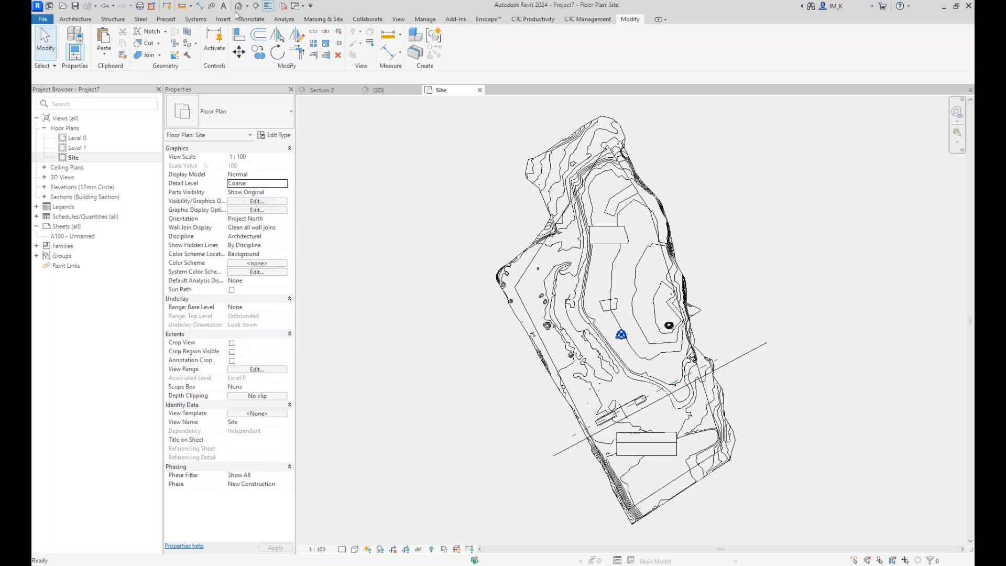
- Place a perspective camera in the Site plan above and left of the tunnel, aimed across it toward the rectangular building pad
click(246, 8)
click(260, 31)
click(581, 391)
click(644, 434)
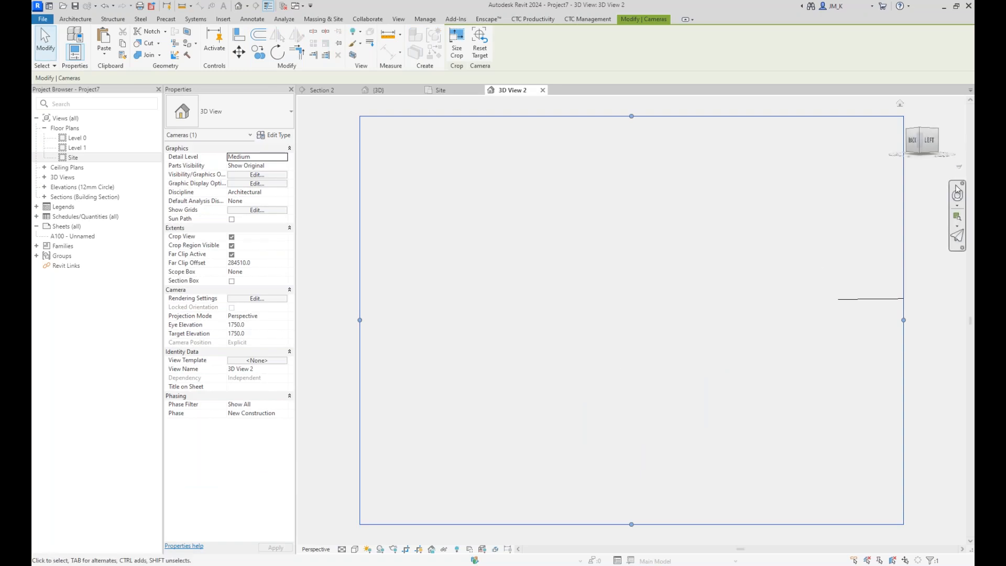
- Raise the camera with the steering wheel to an eye elevation of about 49,364 mm, above the terrain
click(957, 196)
drag(692, 314, 679, 155)
click(695, 115)
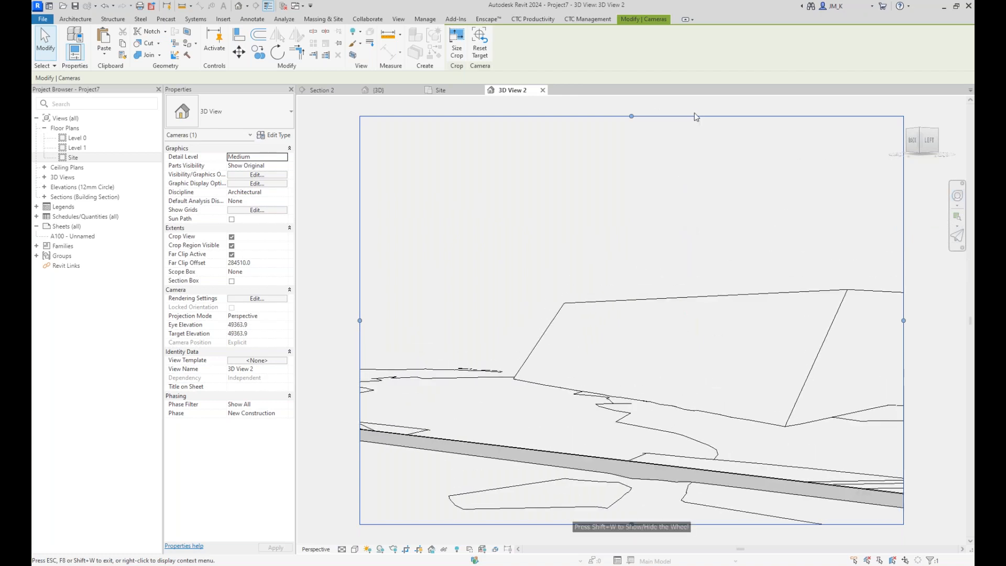
- Change the camera view's visual style from line display to a coloured display
scroll(390, 413, down, 3)
click(355, 548)
click(377, 516)
- Enlarge the camera view's crop region on its left, lower and right sides to show more of the terrain around the wall
drag(373, 317, 321, 316)
scroll(490, 430, down, 2)
scroll(494, 426, down, 1)
drag(498, 431, 497, 481)
drag(602, 361, 651, 369)
click(706, 328)
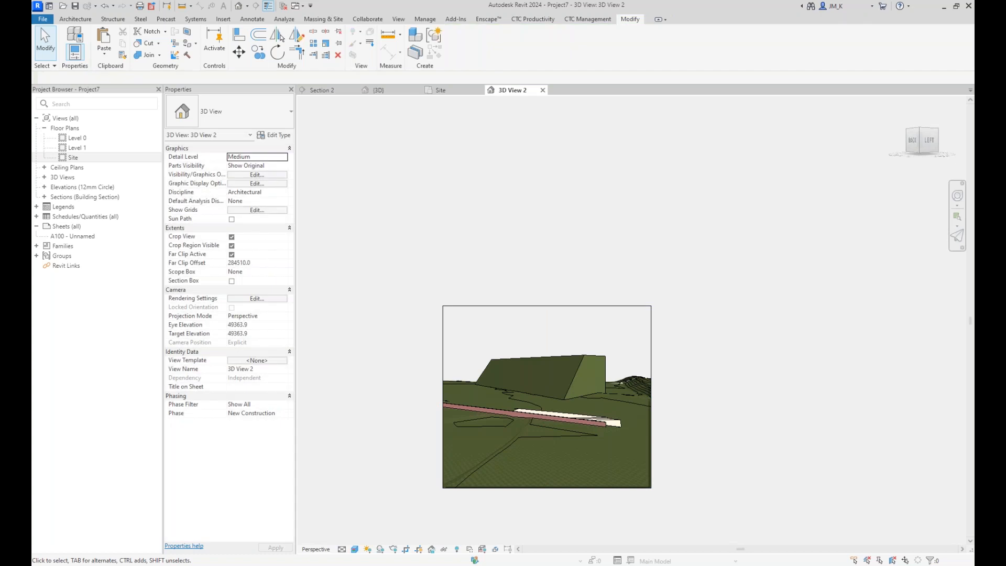